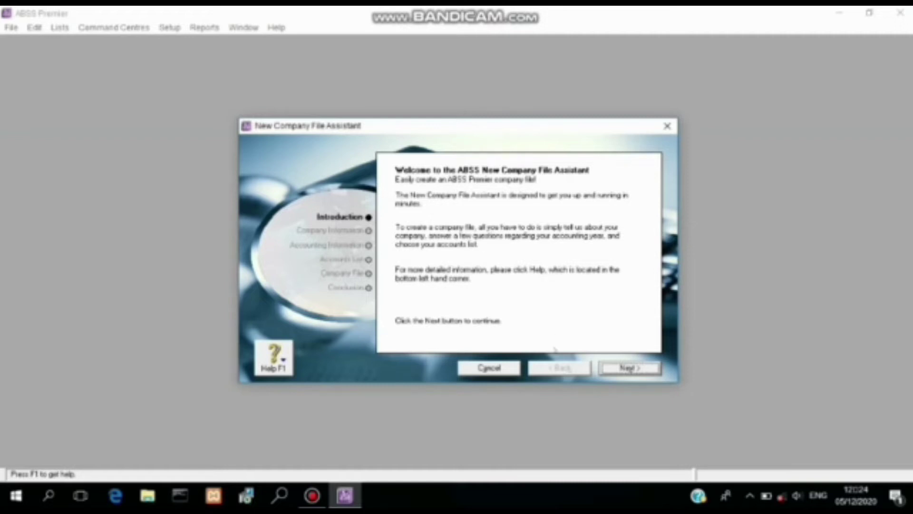
Step: Enter the company name KLINIK APOTEK SEHAT, fixing the misspelt letter
{"action": "left_click", "coordinate": [630, 368]}
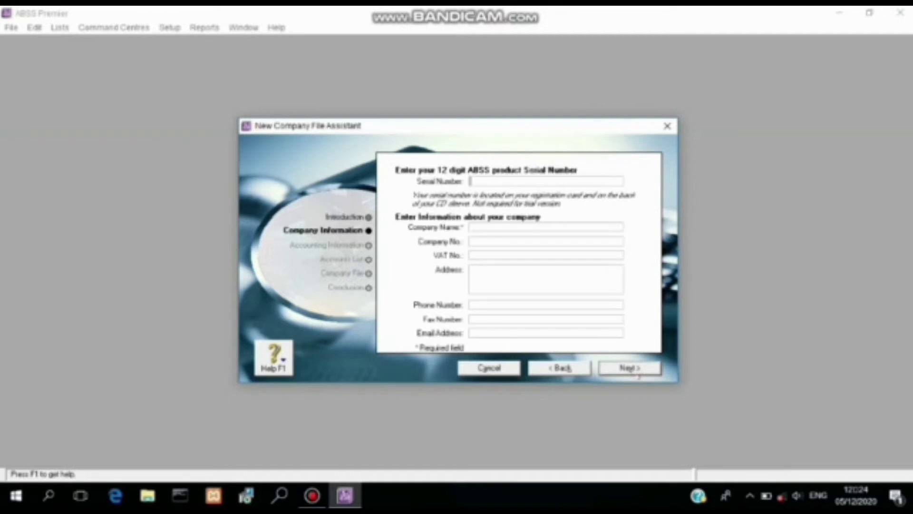
{"action": "left_click", "coordinate": [501, 227]}
{"action": "type", "text": "KLINIK APOTIK SEHAT"}
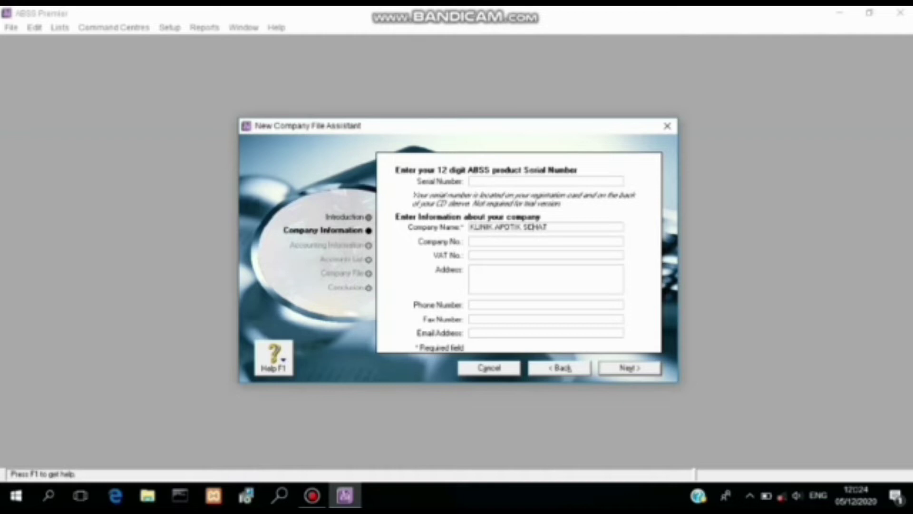
{"action": "key", "text": "BackSpace"}
{"action": "type", "text": "E"}
Step: Fill in the clinic's Bogor street address, phone number and fax number
{"action": "left_click", "coordinate": [505, 277]}
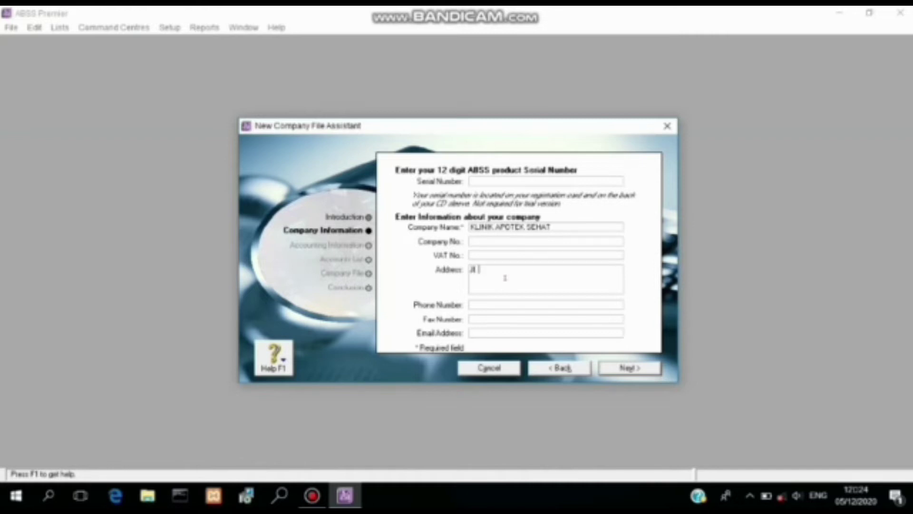
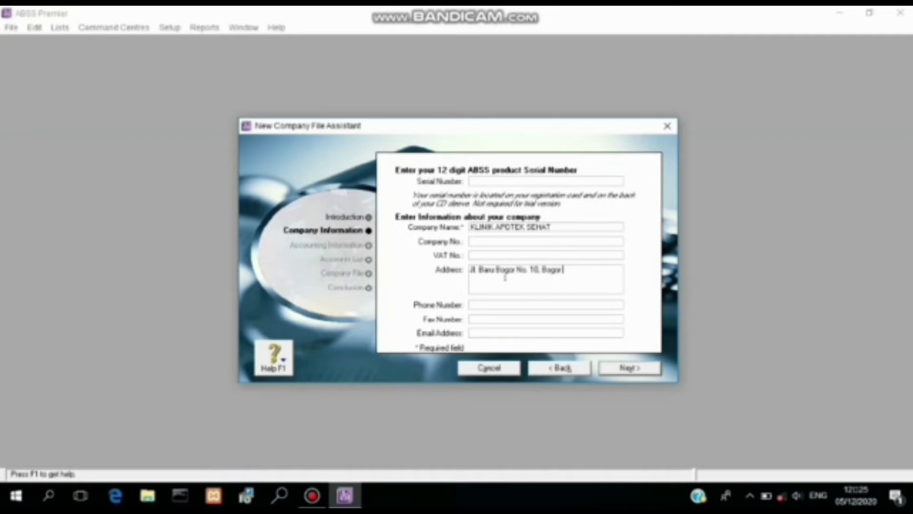
{"action": "left_click", "coordinate": [505, 306]}
{"action": "type", "text": "02134567890"}
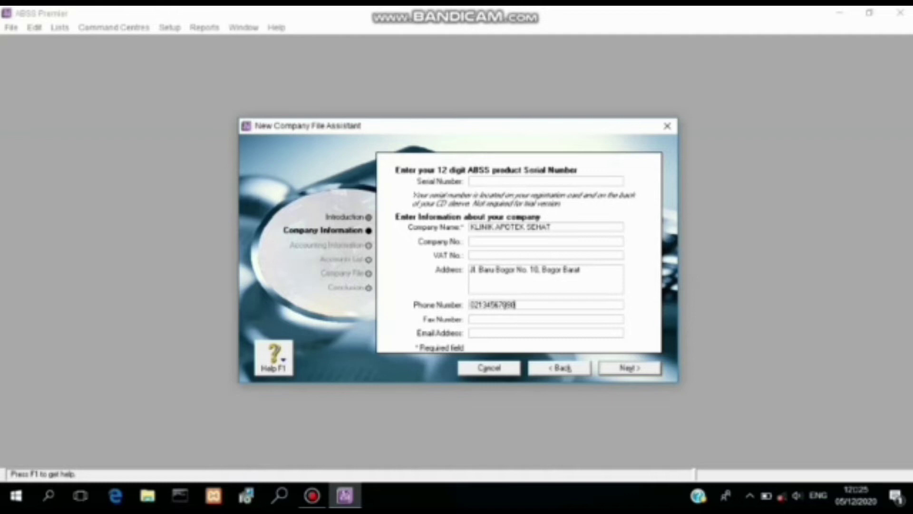
{"action": "left_click", "coordinate": [472, 319]}
{"action": "type", "text": "021987654321"}
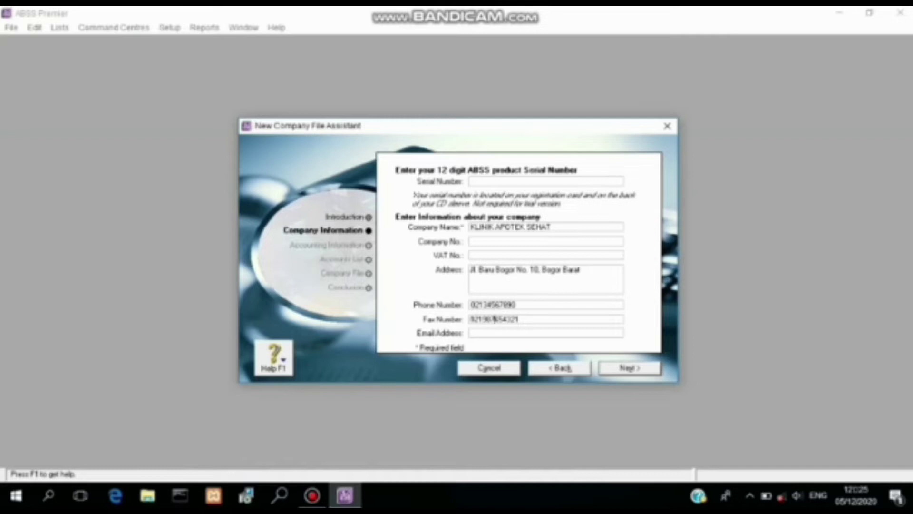
Step: Add a hyphen after the 021 area code in fax and phone, enter the e-mail, and continue
{"action": "left_click", "coordinate": [483, 318]}
{"action": "type", "text": "-"}
{"action": "left_click", "coordinate": [483, 304]}
{"action": "left_click", "coordinate": [482, 305]}
{"action": "type", "text": "-"}
{"action": "left_click", "coordinate": [481, 331]}
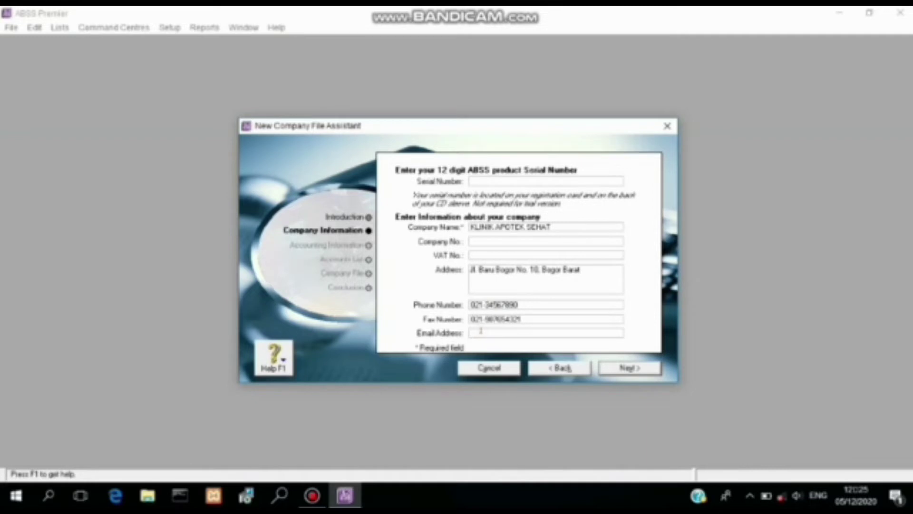
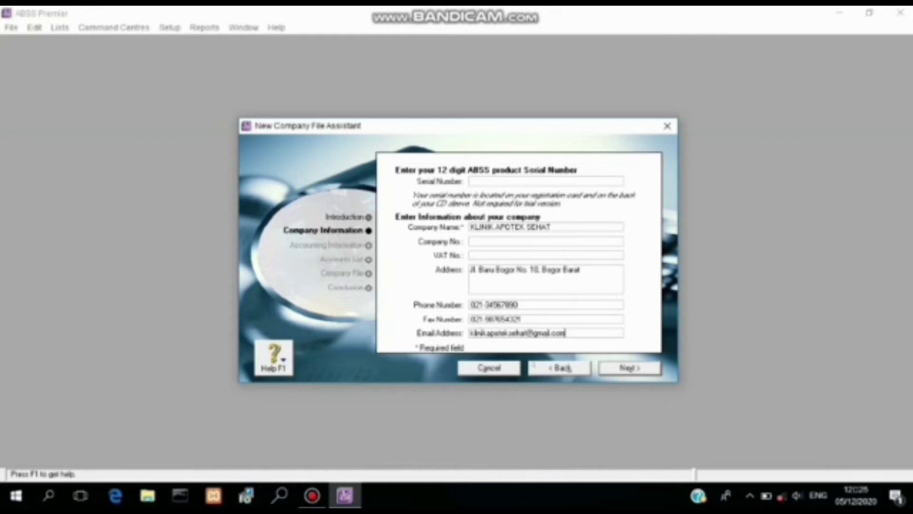
{"action": "key", "text": "Return"}
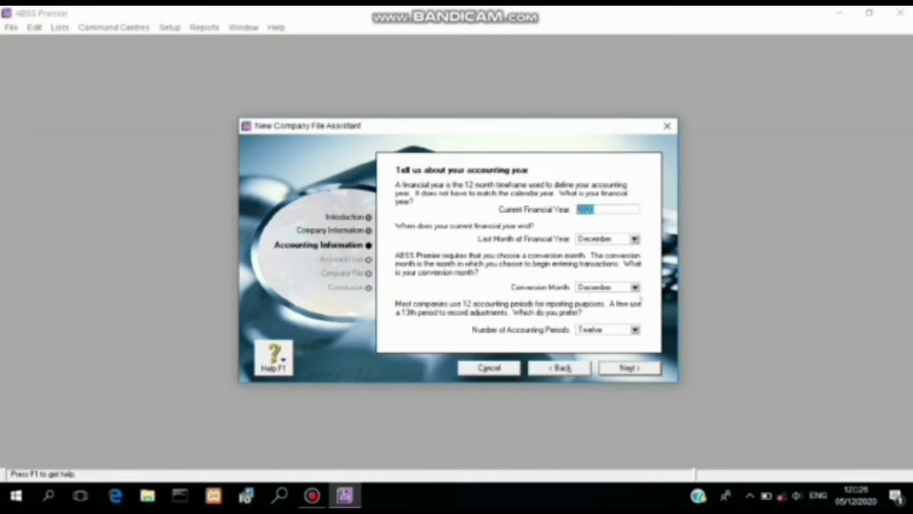
Step: Set the conversion month to January and accounting periods to Thirteen, then continue
{"action": "left_click", "coordinate": [635, 287]}
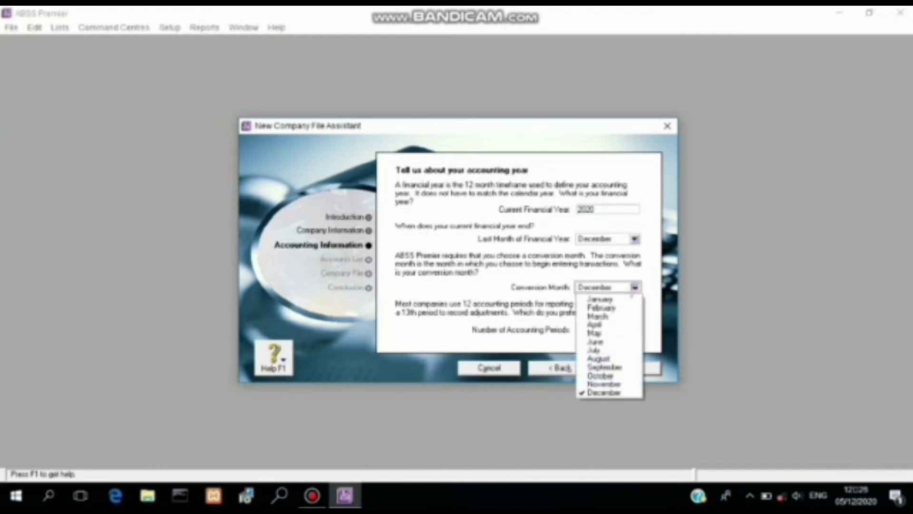
{"action": "left_click", "coordinate": [628, 298]}
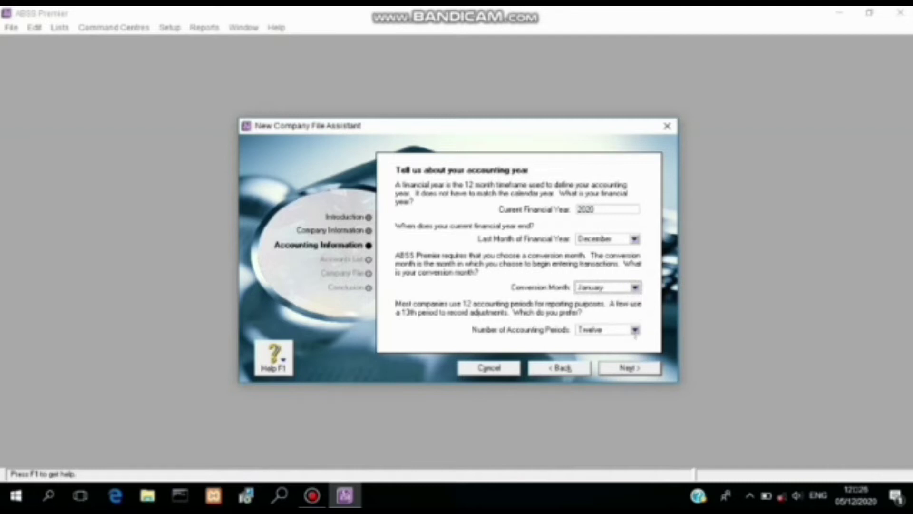
{"action": "left_click", "coordinate": [635, 330]}
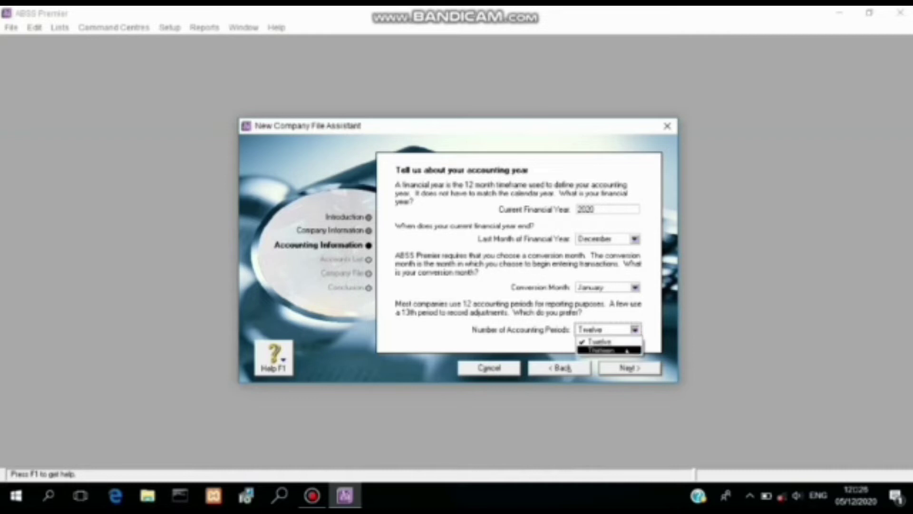
{"action": "left_click", "coordinate": [627, 350]}
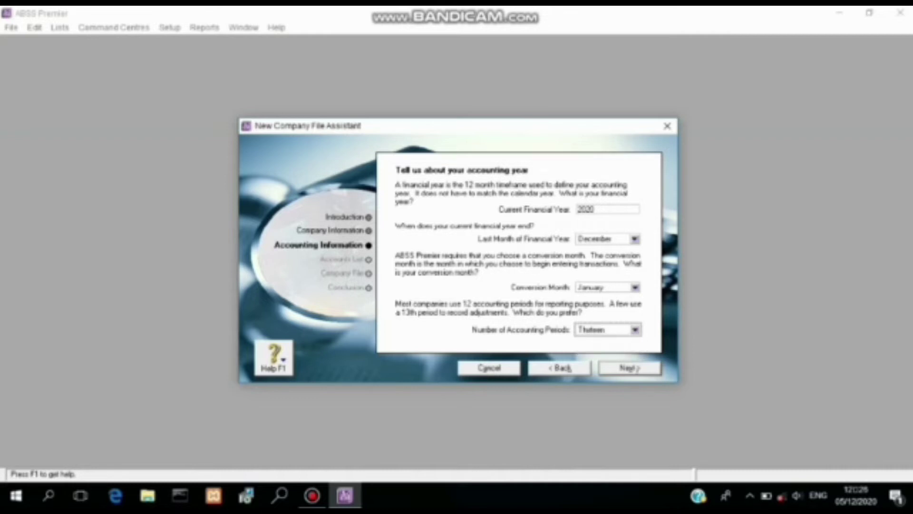
{"action": "left_click", "coordinate": [629, 368]}
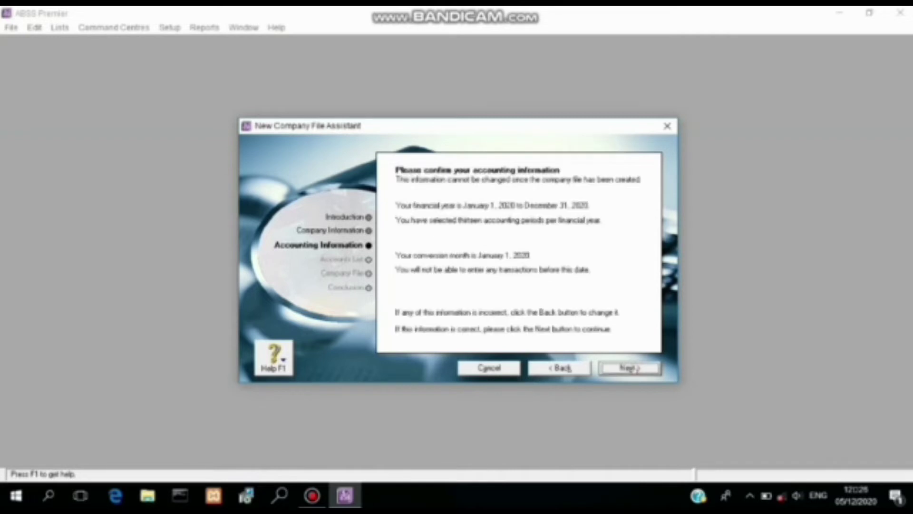
Step: Accept the 2020 financial year summary (January 1 to December 31, 2020)
{"action": "left_click", "coordinate": [630, 368]}
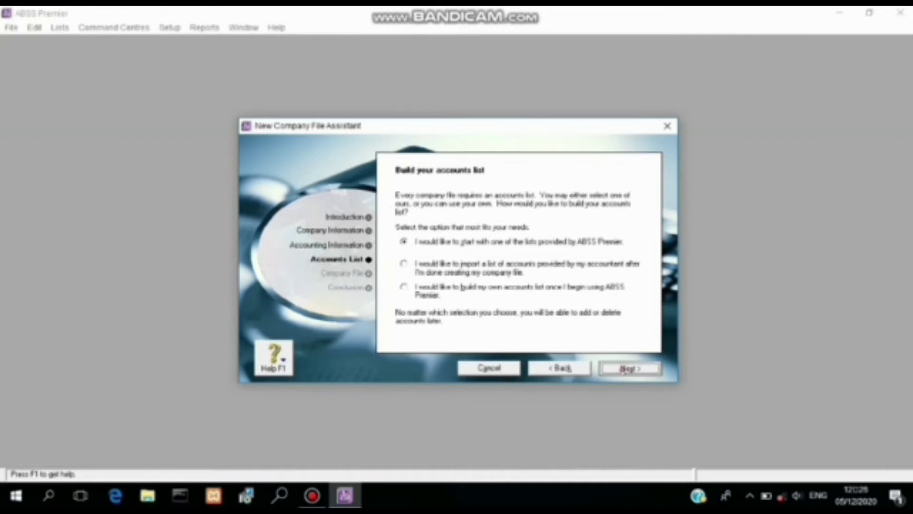
Step: Start from a provided accounts list and set the industry classification to Retail
{"action": "left_click", "coordinate": [629, 368]}
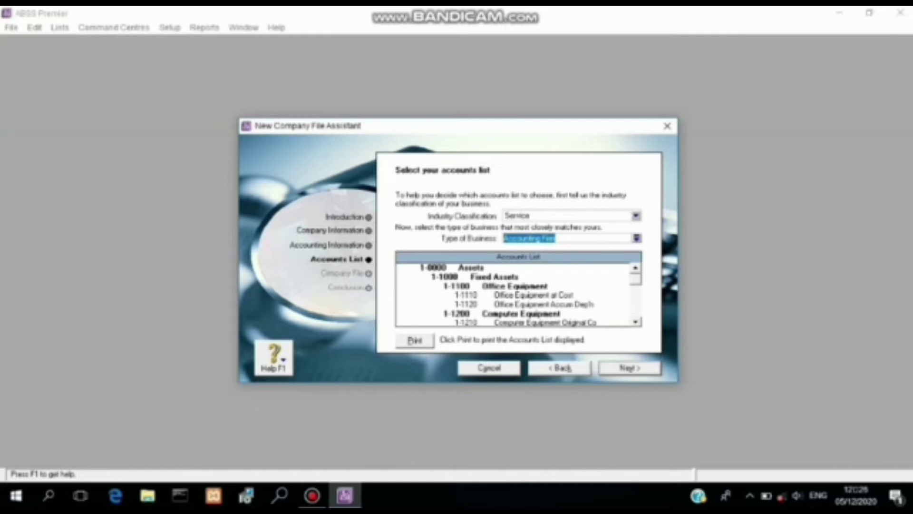
{"action": "left_click", "coordinate": [635, 216]}
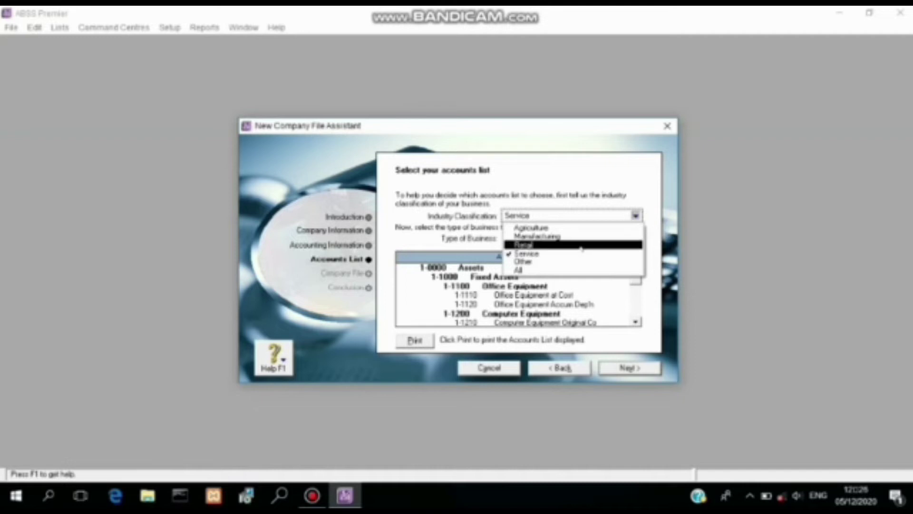
{"action": "left_click", "coordinate": [581, 244]}
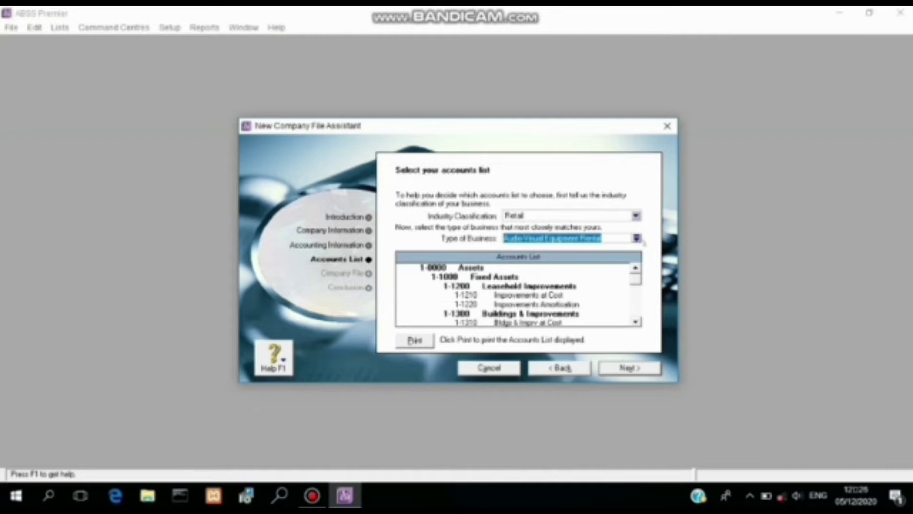
Step: Pick Pharmacy from the business type list, apply it, and proceed
{"action": "left_click", "coordinate": [637, 237]}
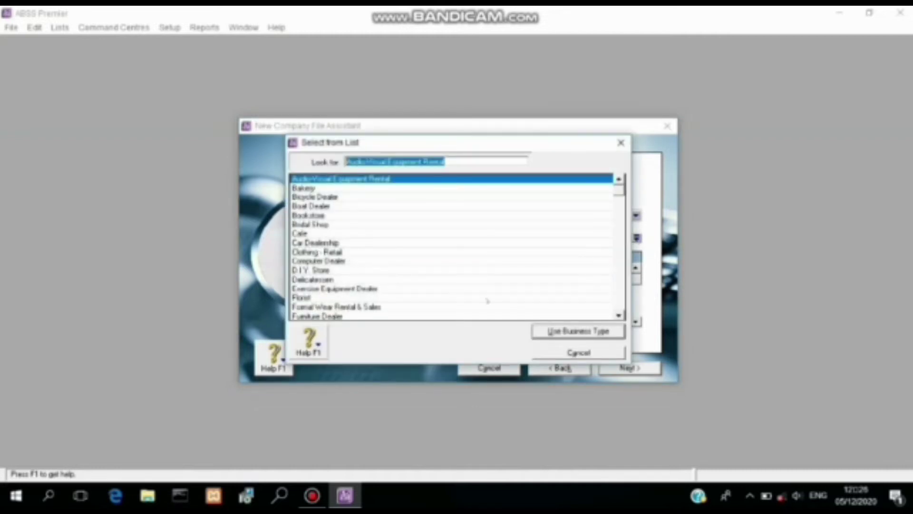
{"action": "left_click", "coordinate": [619, 315]}
{"action": "left_click", "coordinate": [619, 315]}
{"action": "left_click", "coordinate": [618, 315]}
{"action": "left_click", "coordinate": [619, 315]}
{"action": "left_click", "coordinate": [619, 315]}
{"action": "left_click", "coordinate": [619, 316]}
{"action": "left_click", "coordinate": [618, 315]}
{"action": "left_click", "coordinate": [619, 315]}
{"action": "left_click", "coordinate": [619, 315]}
{"action": "left_click", "coordinate": [619, 316]}
{"action": "left_click", "coordinate": [619, 315]}
{"action": "left_click", "coordinate": [619, 315]}
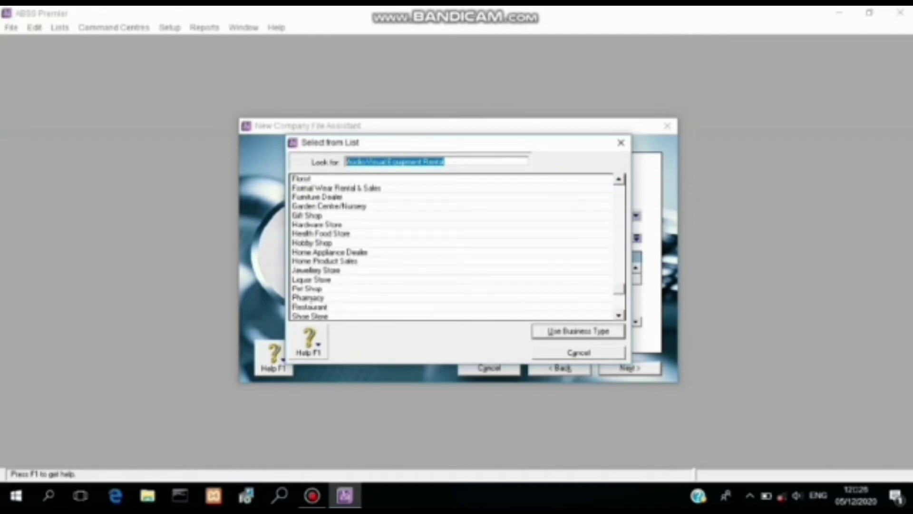
{"action": "left_click", "coordinate": [490, 297]}
{"action": "left_click", "coordinate": [585, 332]}
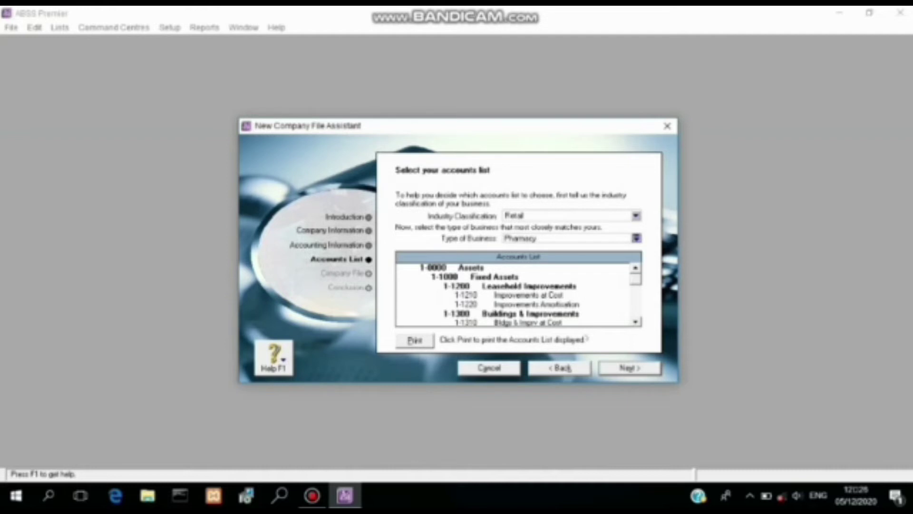
{"action": "left_click", "coordinate": [637, 368]}
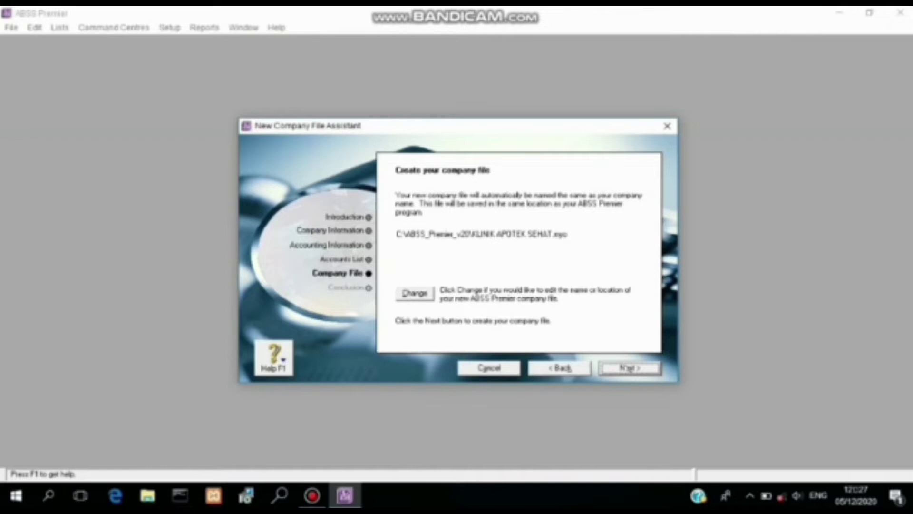
Step: Create the new company file, then open Command Centre from the Congratulations page
{"action": "left_click", "coordinate": [628, 367]}
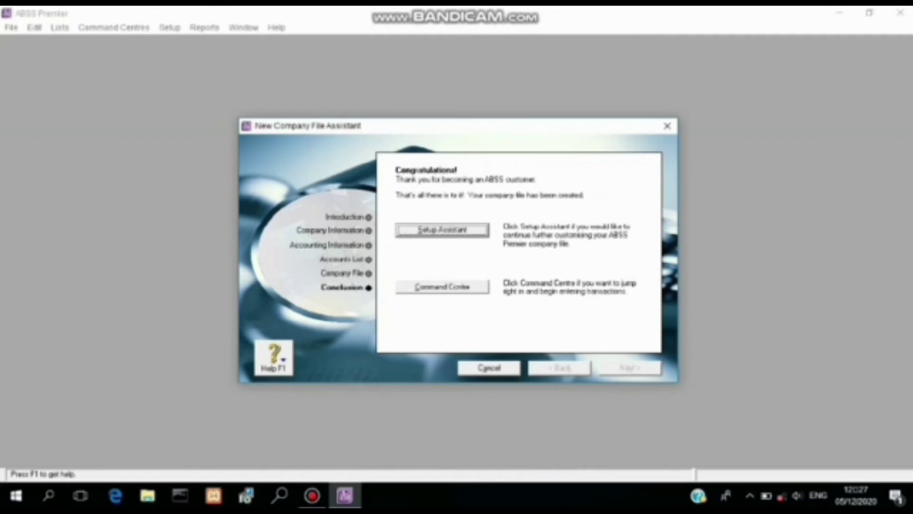
{"action": "left_click", "coordinate": [458, 288]}
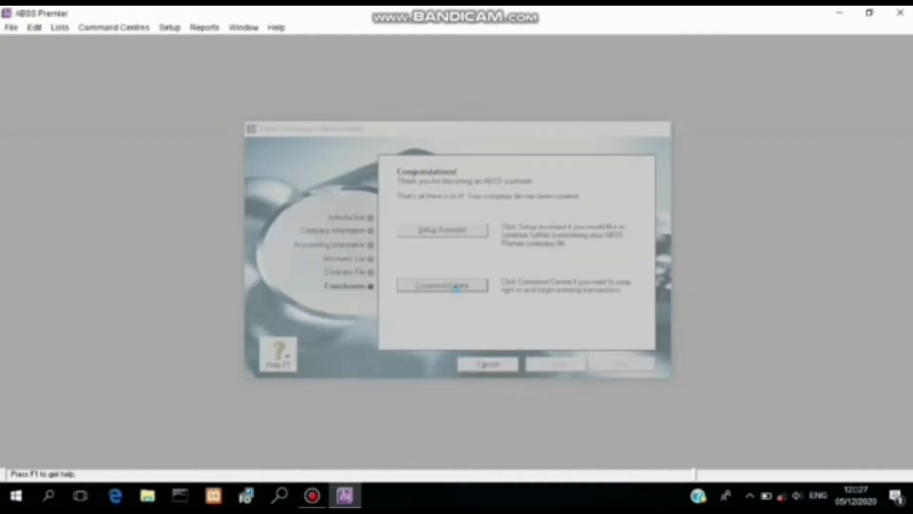
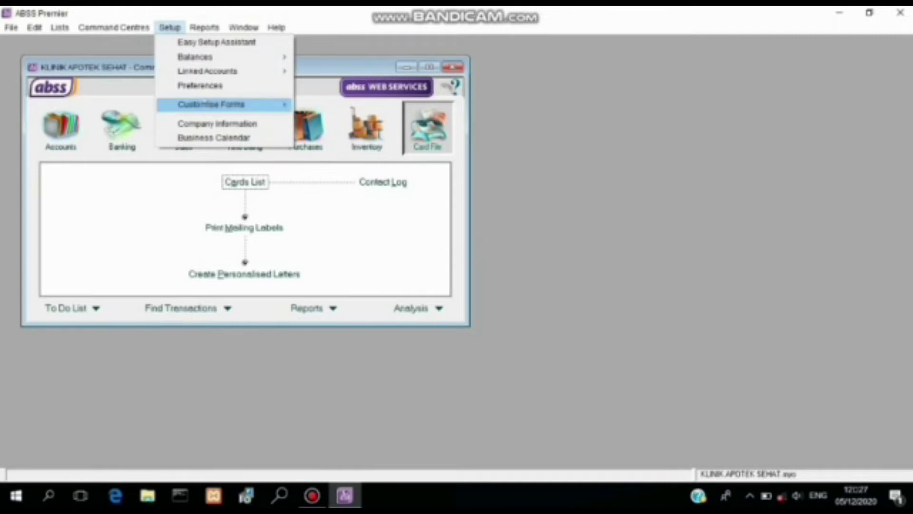
Step: Turn on 'I Deal in Multiple Currencies' in Preferences and accept the preparation notice
{"action": "left_click", "coordinate": [201, 85]}
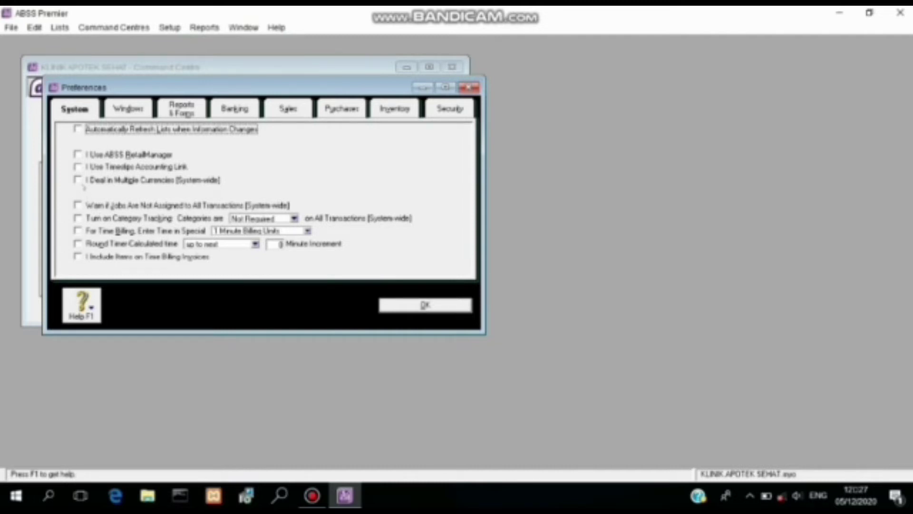
{"action": "left_click", "coordinate": [79, 180]}
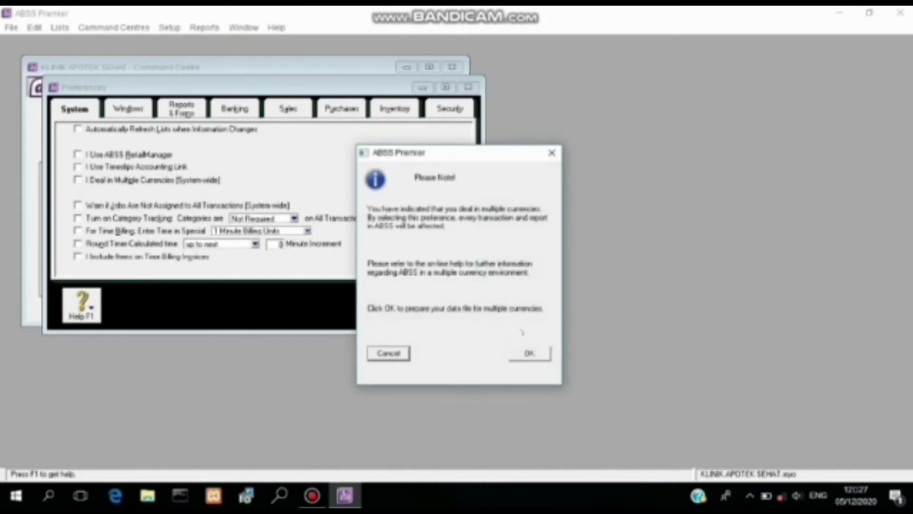
{"action": "left_click", "coordinate": [529, 352]}
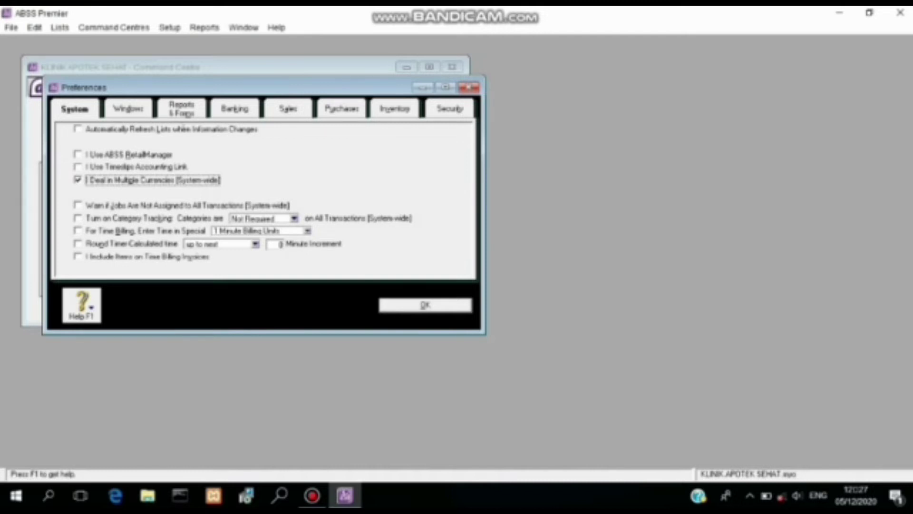
{"action": "left_click", "coordinate": [131, 108]}
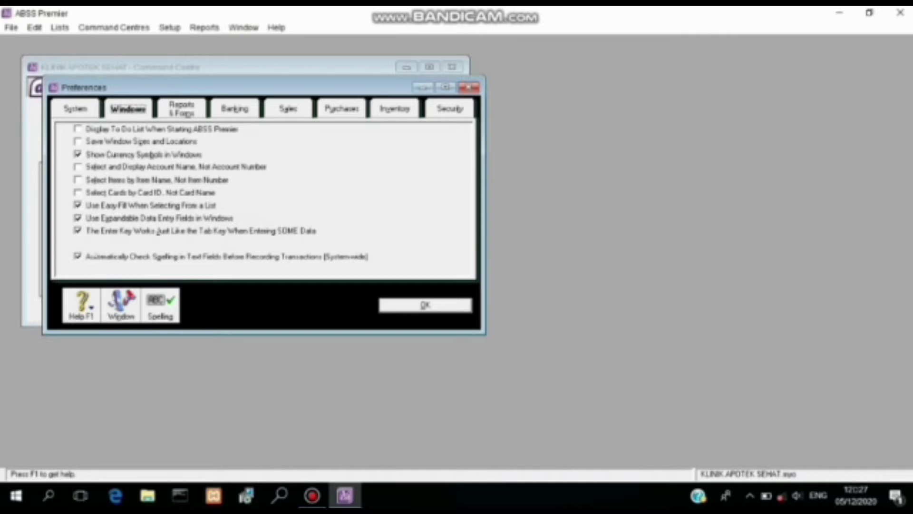
Step: Untick 'Automatically Check Spelling in Text Fields' on the Windows preferences page
{"action": "left_click", "coordinate": [93, 255]}
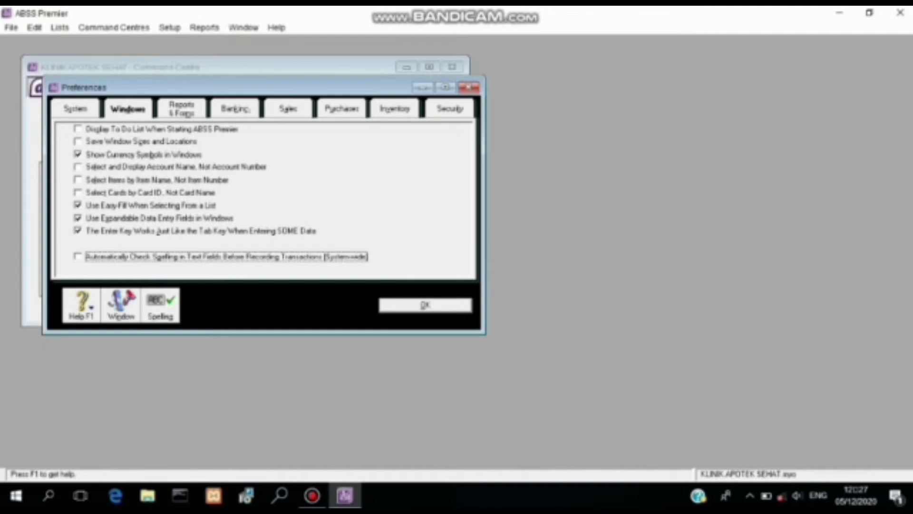
{"action": "left_click", "coordinate": [295, 111]}
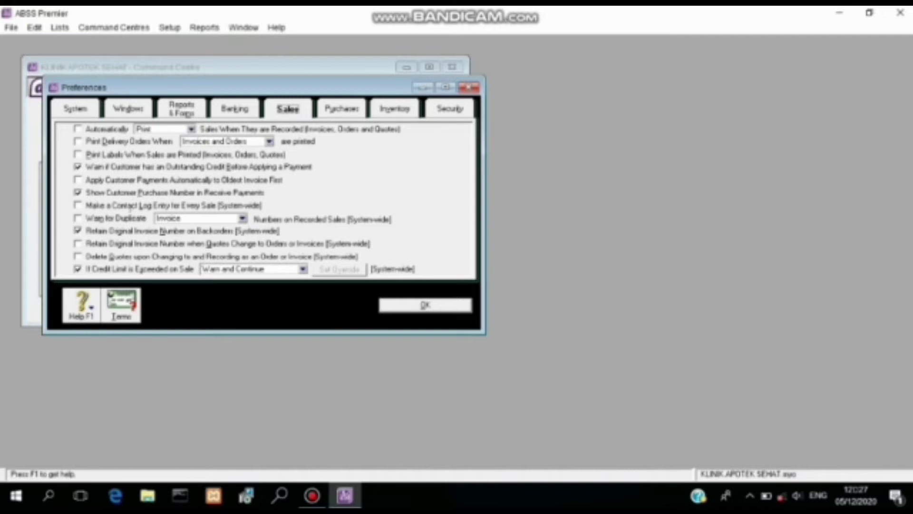
Step: Tick duplicate sales warnings and set customer terms: given number of days, 10 discount, 30 balance
{"action": "left_click", "coordinate": [128, 217]}
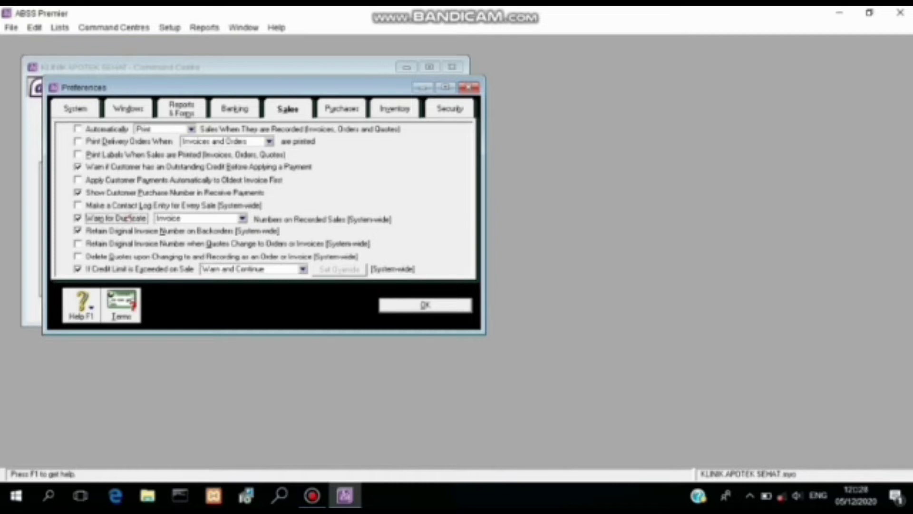
{"action": "left_click", "coordinate": [122, 307]}
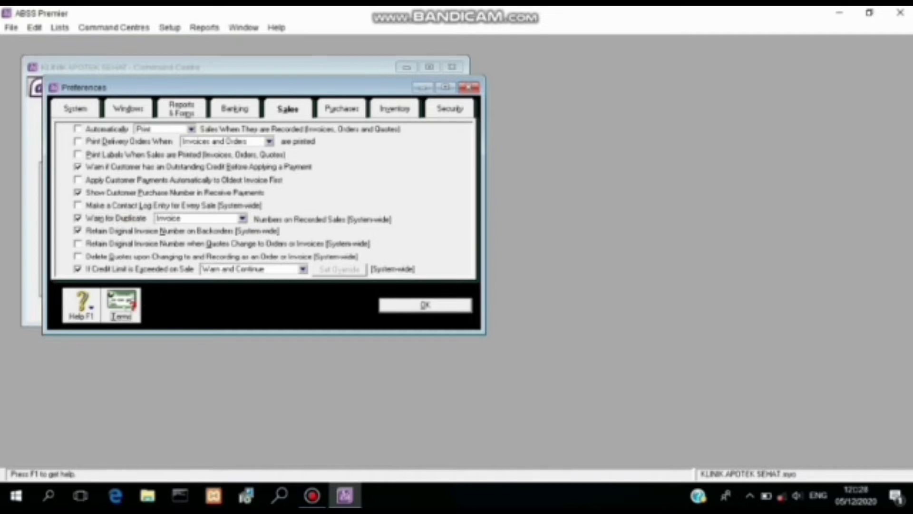
{"action": "left_click", "coordinate": [122, 307]}
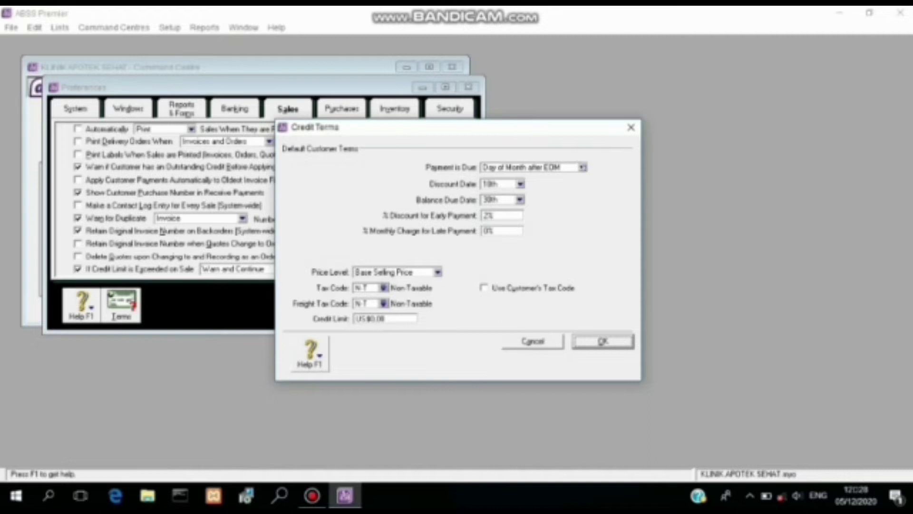
{"action": "left_click", "coordinate": [582, 167]}
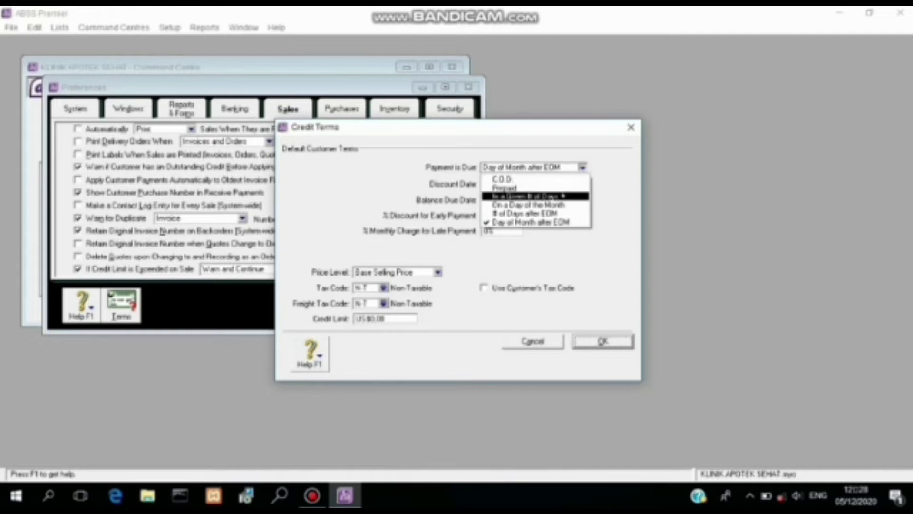
{"action": "left_click", "coordinate": [563, 196]}
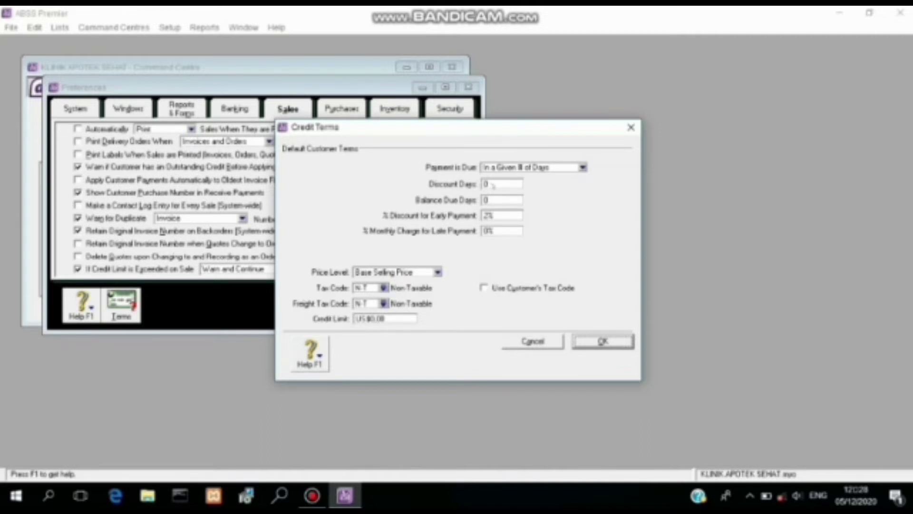
{"action": "left_click", "coordinate": [493, 186]}
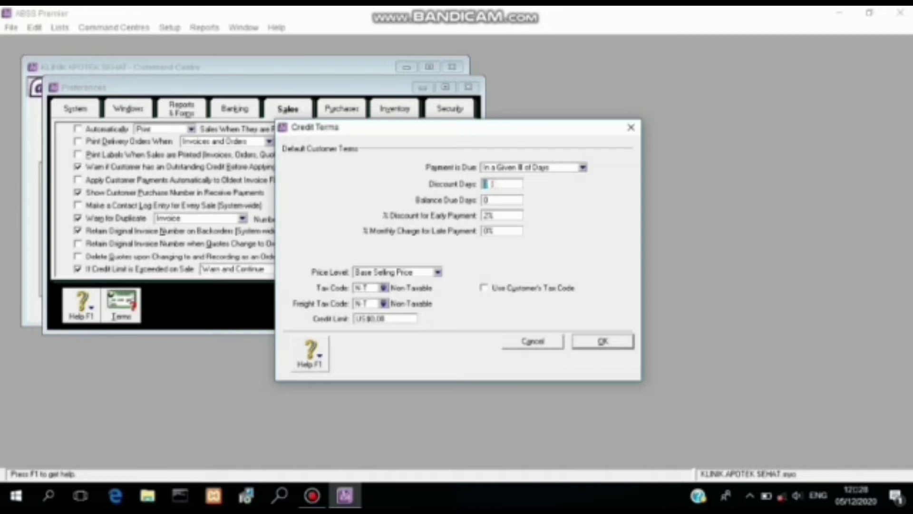
{"action": "type", "text": "10"}
{"action": "left_click", "coordinate": [495, 201]}
{"action": "type", "text": "30"}
{"action": "left_click", "coordinate": [588, 342]}
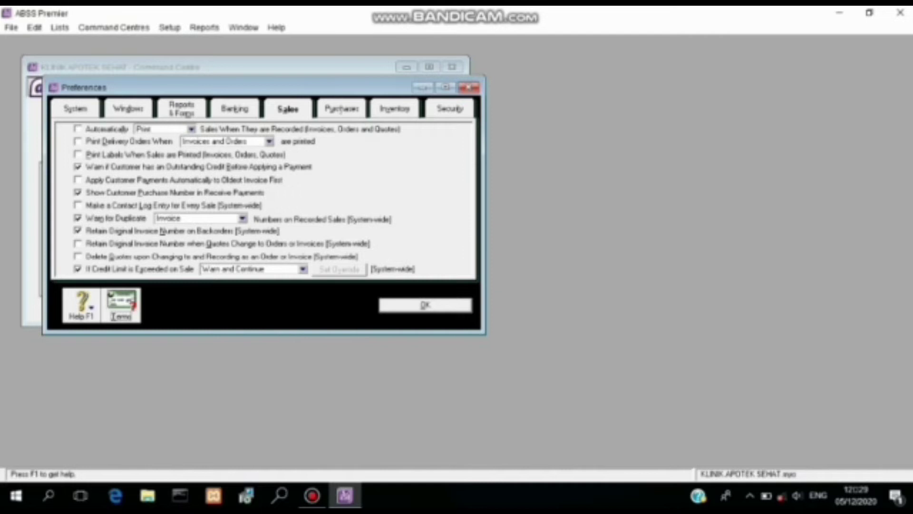
Step: Tick 'Warn for Duplicate' purchase numbers on the Purchases preferences page
{"action": "left_click", "coordinate": [341, 109]}
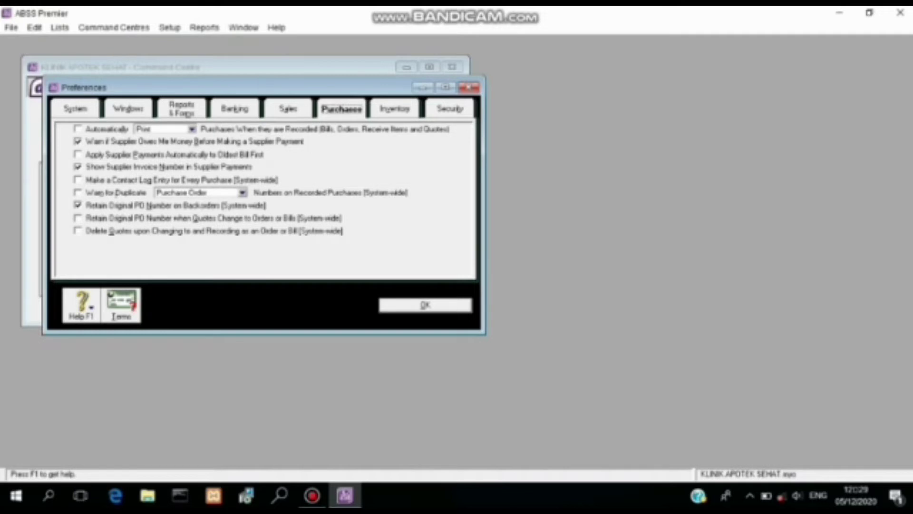
{"action": "left_click", "coordinate": [107, 192]}
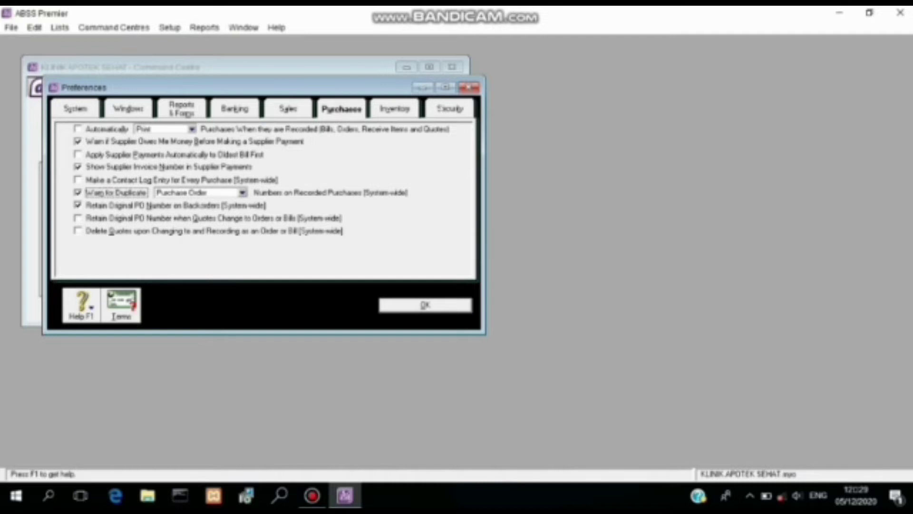
{"action": "left_click", "coordinate": [445, 108]}
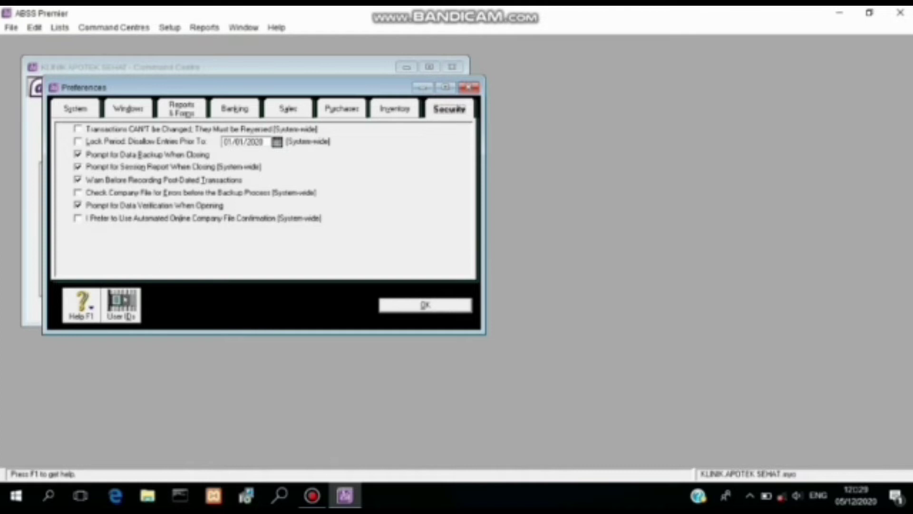
Step: Create the user ID APOTEK_SEHAT in User Access and close the list
{"action": "left_click", "coordinate": [121, 302]}
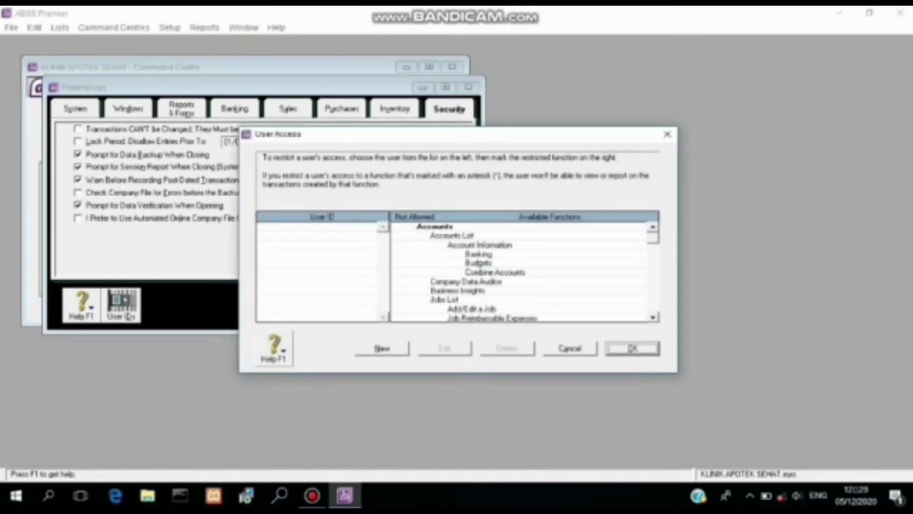
{"action": "left_click", "coordinate": [393, 349]}
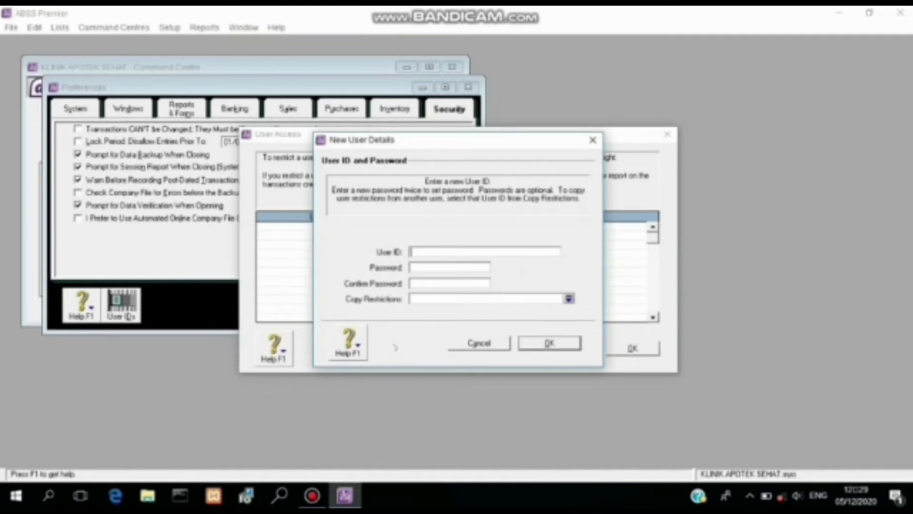
{"action": "type", "text": "APOTEK_SEHAT"}
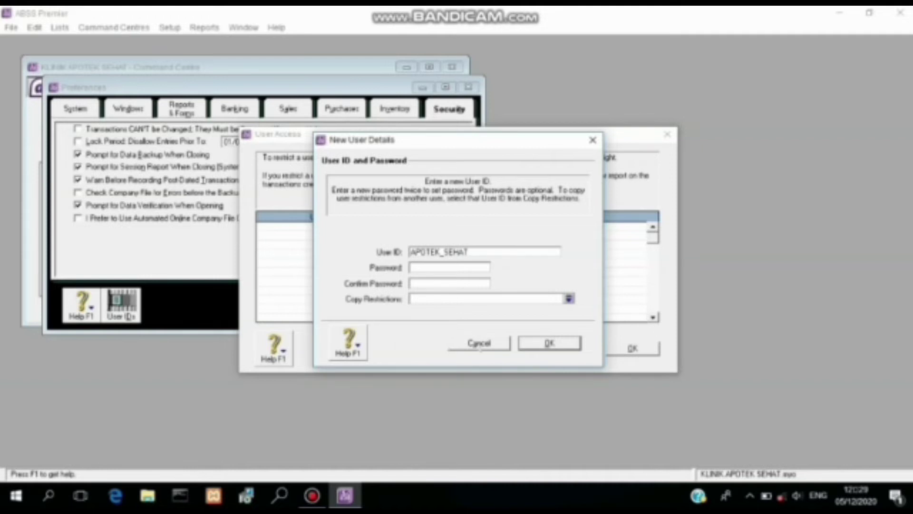
{"action": "left_click", "coordinate": [567, 348]}
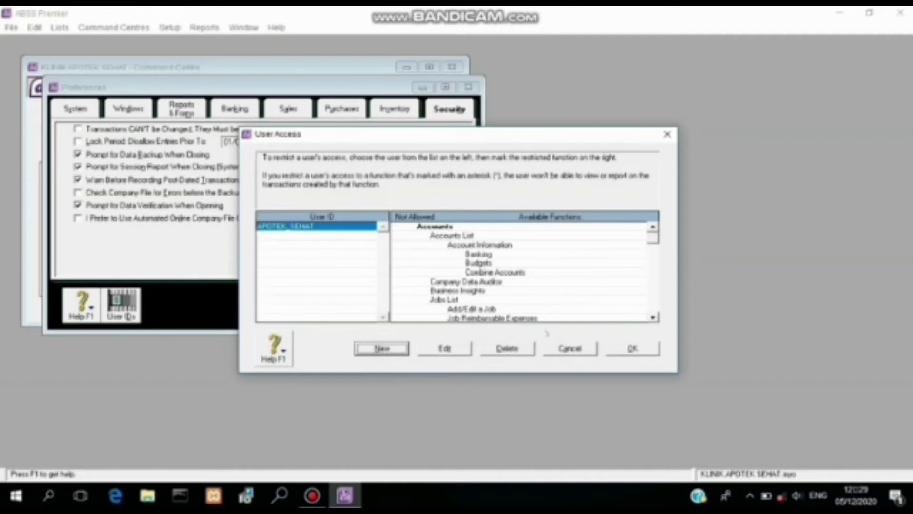
{"action": "left_click", "coordinate": [637, 349]}
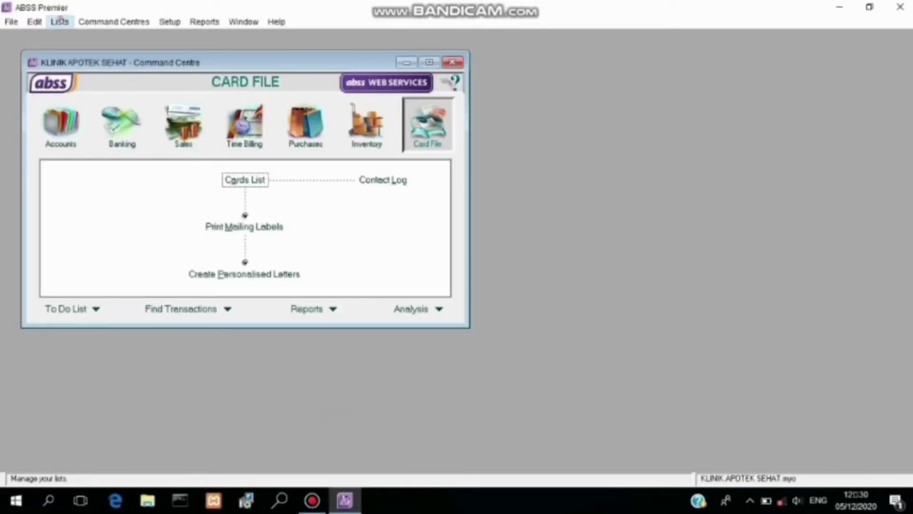
Step: Open the Currencies List and delete Australian Dollars, Canadian Dollars and Chinese Yuan Renminbi
{"action": "left_click", "coordinate": [60, 21]}
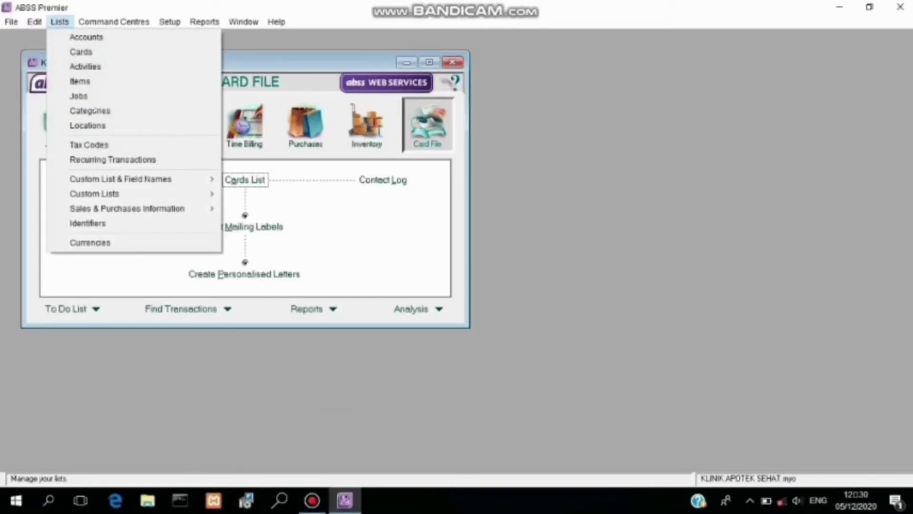
{"action": "left_click", "coordinate": [128, 242]}
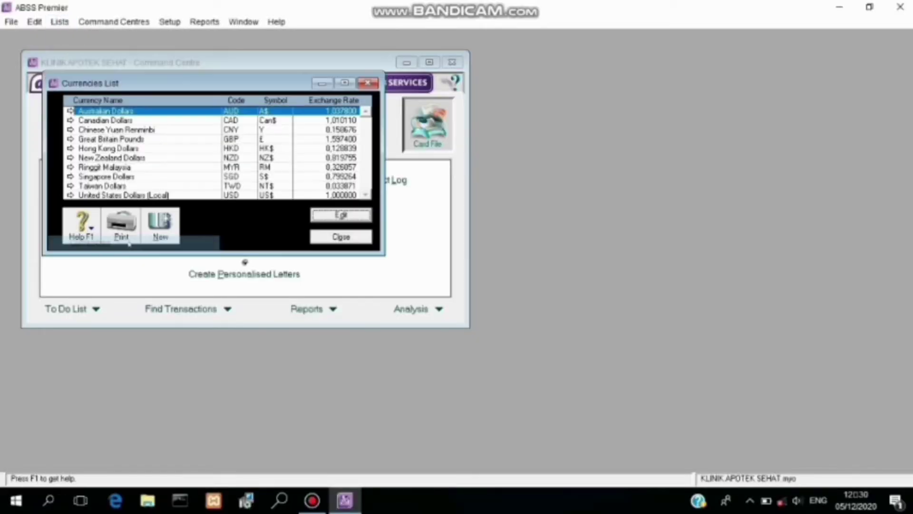
{"action": "right_click", "coordinate": [129, 111]}
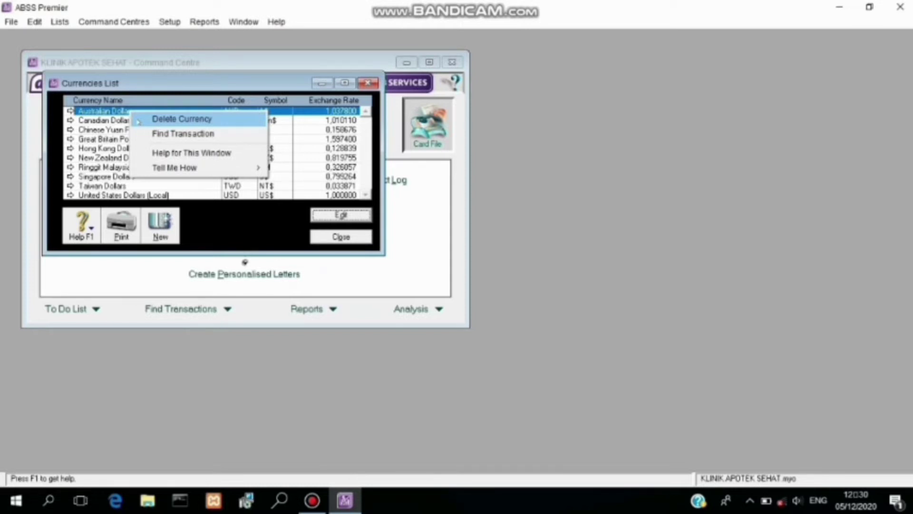
{"action": "left_click", "coordinate": [137, 122]}
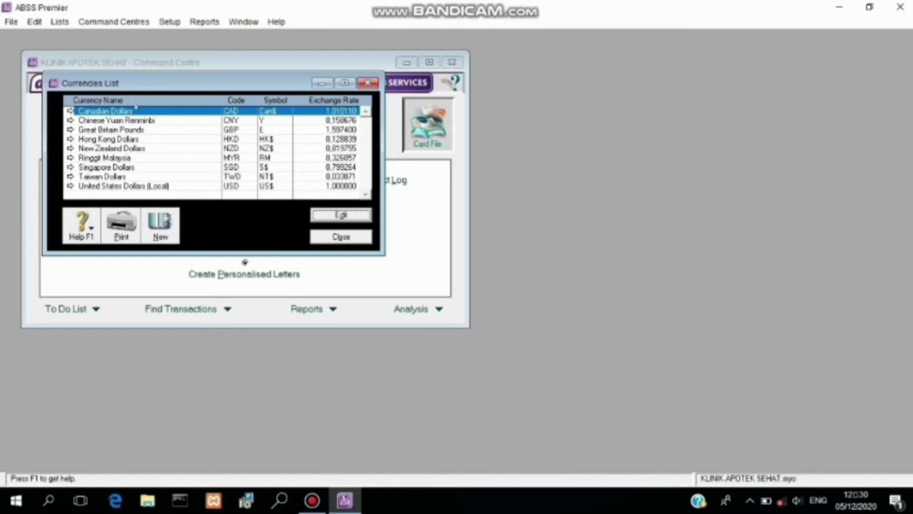
{"action": "right_click", "coordinate": [136, 110]}
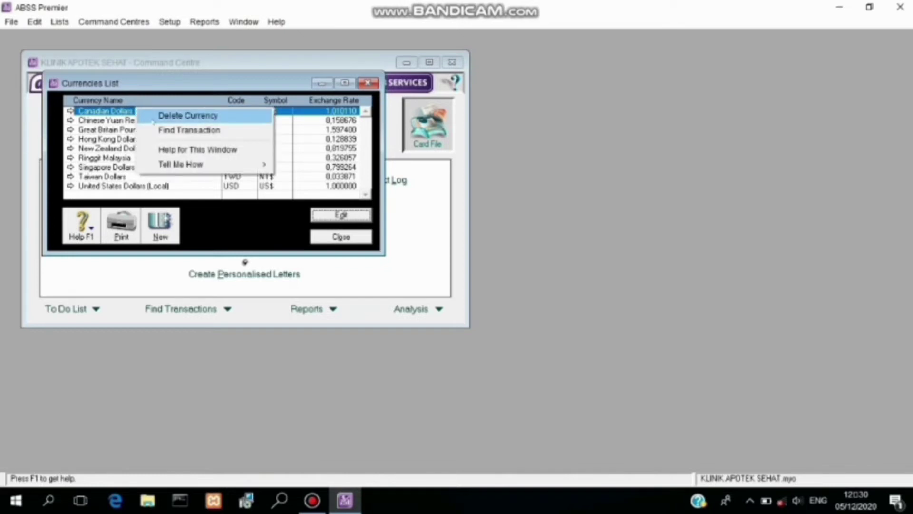
{"action": "left_click", "coordinate": [153, 120]}
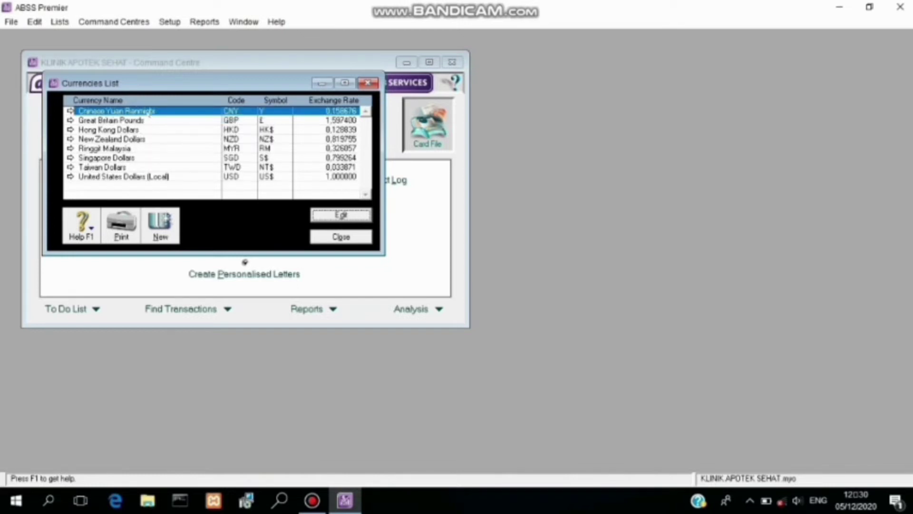
{"action": "right_click", "coordinate": [149, 114]}
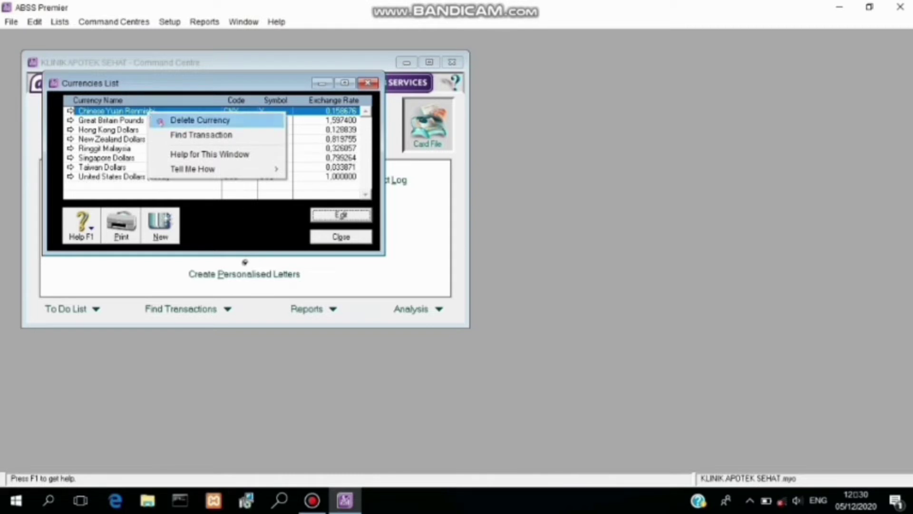
{"action": "left_click", "coordinate": [161, 121]}
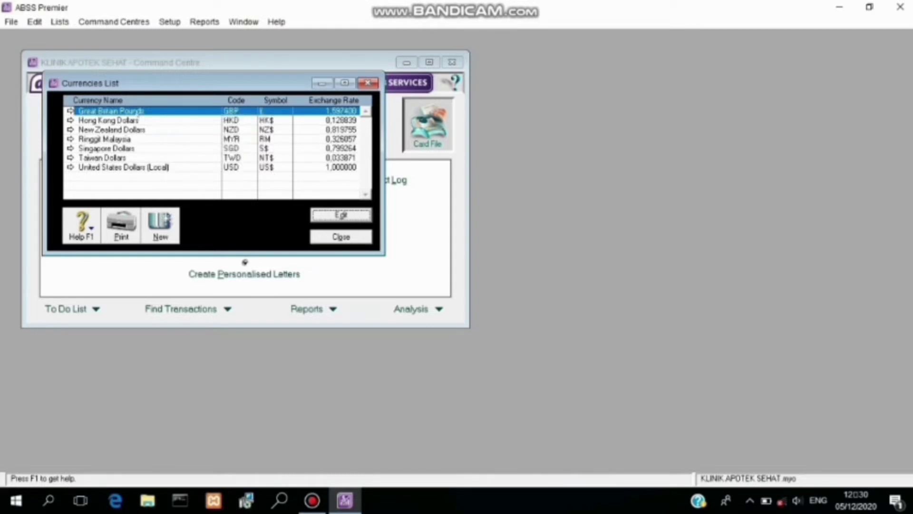
Step: Delete Great Britain Pounds, Hong Kong, New Zealand, Ringgit Malaysia and Taiwan Dollars currencies
{"action": "right_click", "coordinate": [135, 110]}
{"action": "left_click", "coordinate": [151, 119]}
{"action": "right_click", "coordinate": [125, 111]}
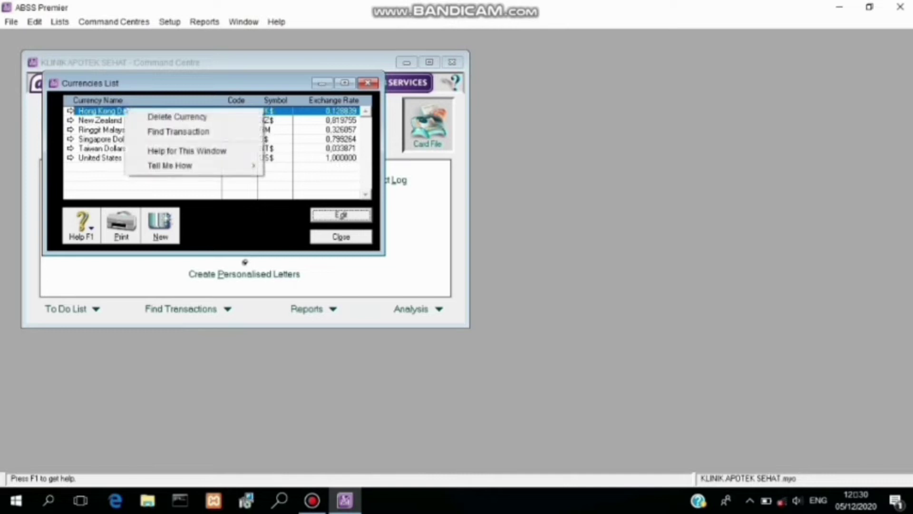
{"action": "left_click", "coordinate": [144, 123]}
{"action": "right_click", "coordinate": [134, 115]}
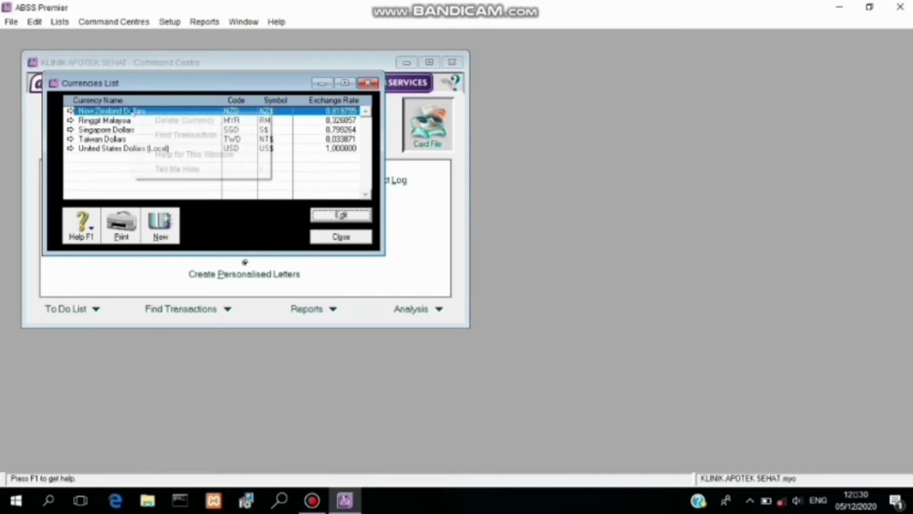
{"action": "left_click", "coordinate": [154, 119]}
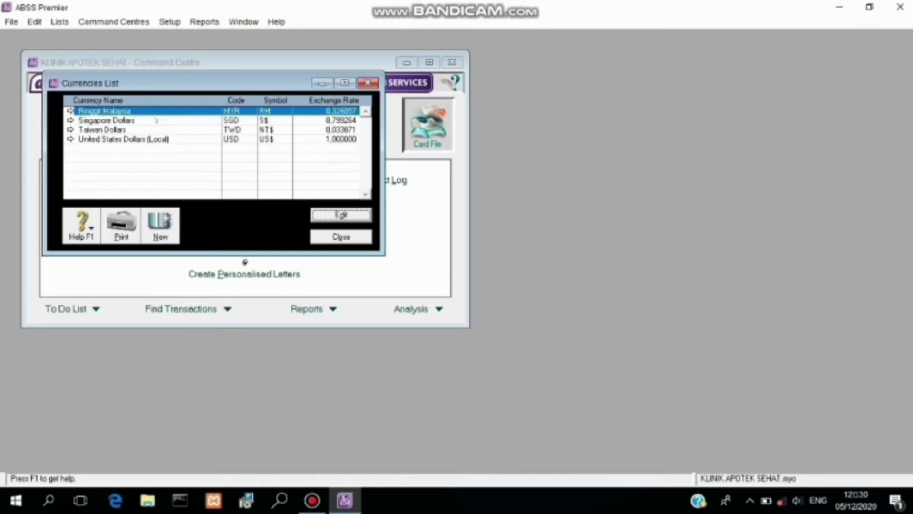
{"action": "right_click", "coordinate": [146, 111]}
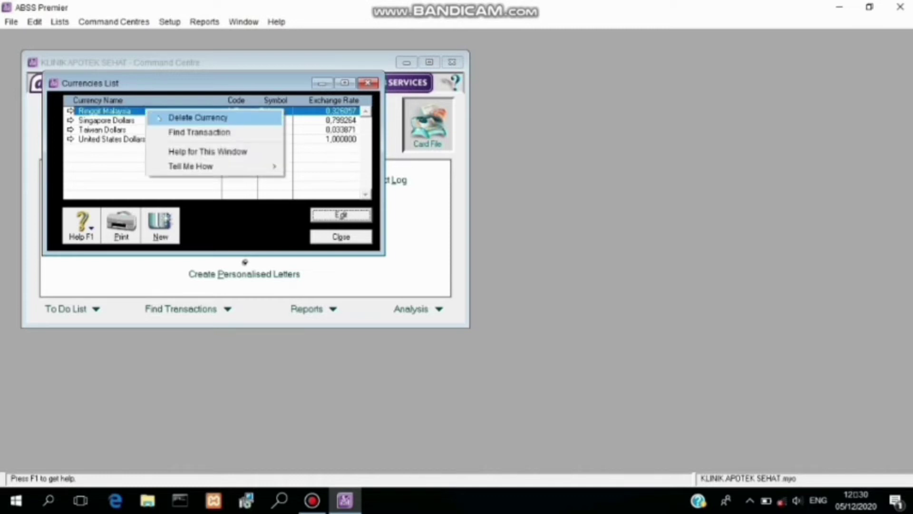
{"action": "left_click", "coordinate": [160, 118]}
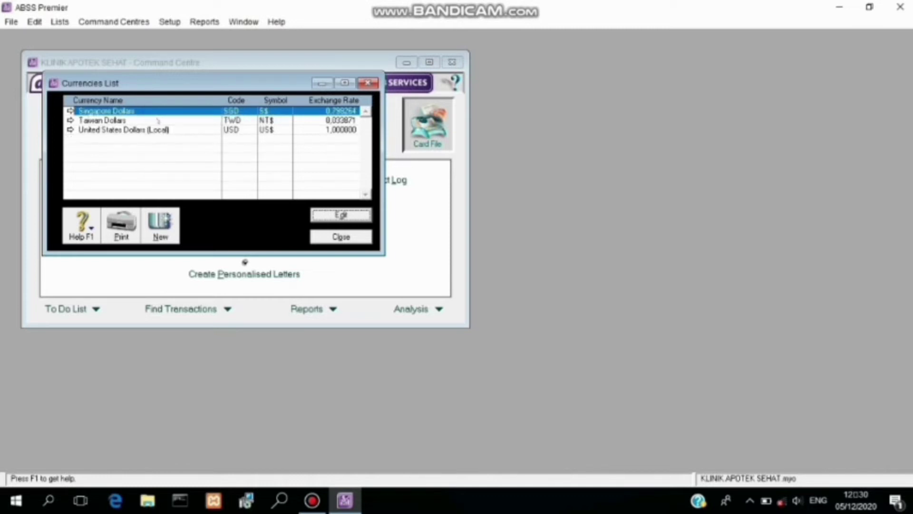
{"action": "right_click", "coordinate": [158, 121]}
{"action": "left_click", "coordinate": [174, 128]}
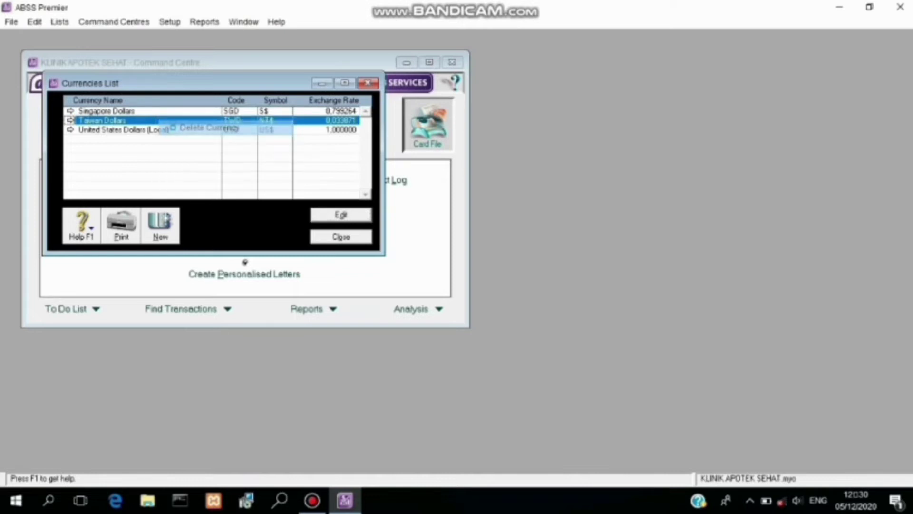
Step: Change the local US Dollars currency to code IDR, name Rupiah, symbol Rp, and save
{"action": "left_click", "coordinate": [339, 214]}
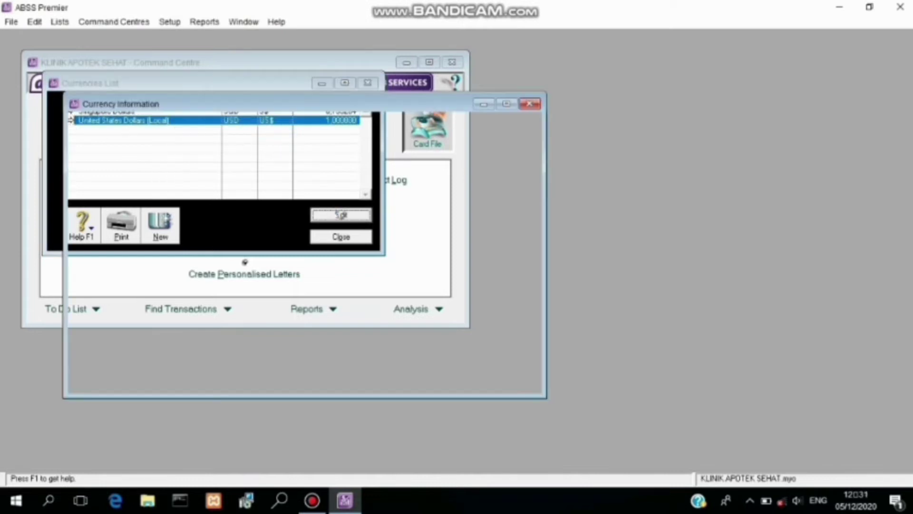
{"action": "type", "text": "IDR"}
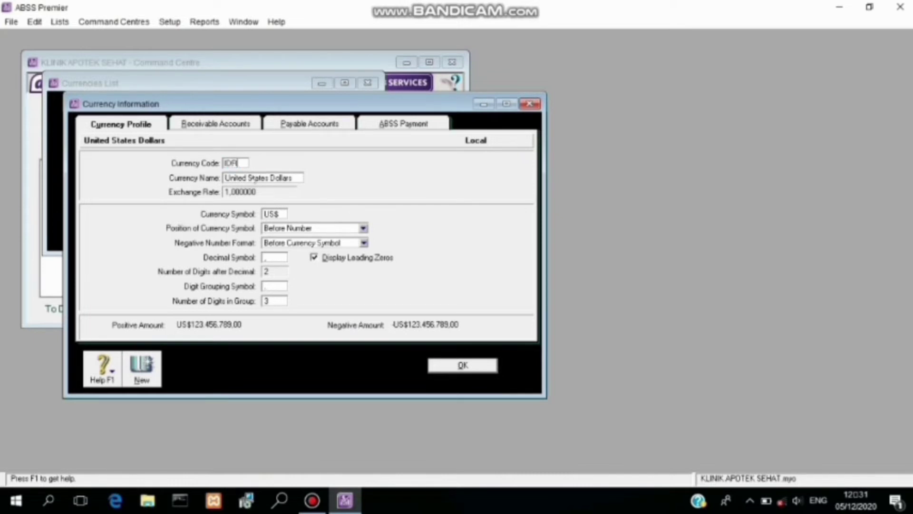
{"action": "key", "text": "Tab"}
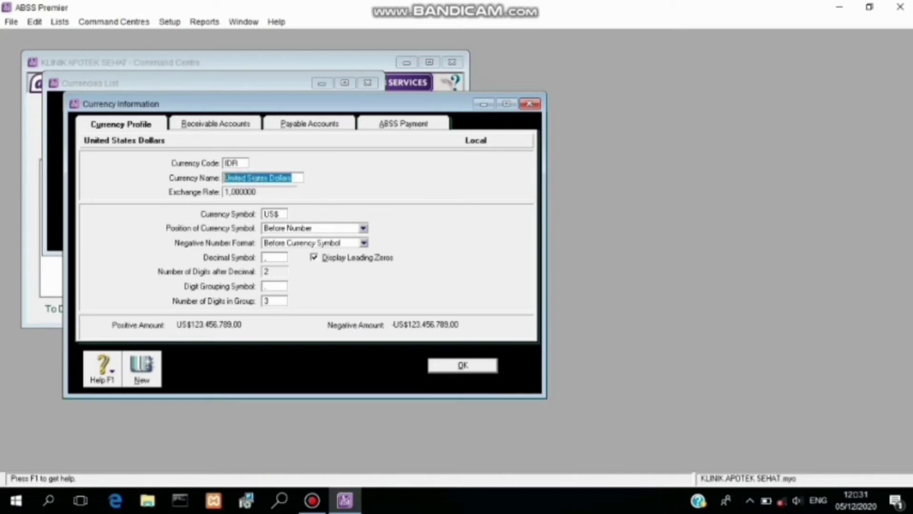
{"action": "type", "text": "R"}
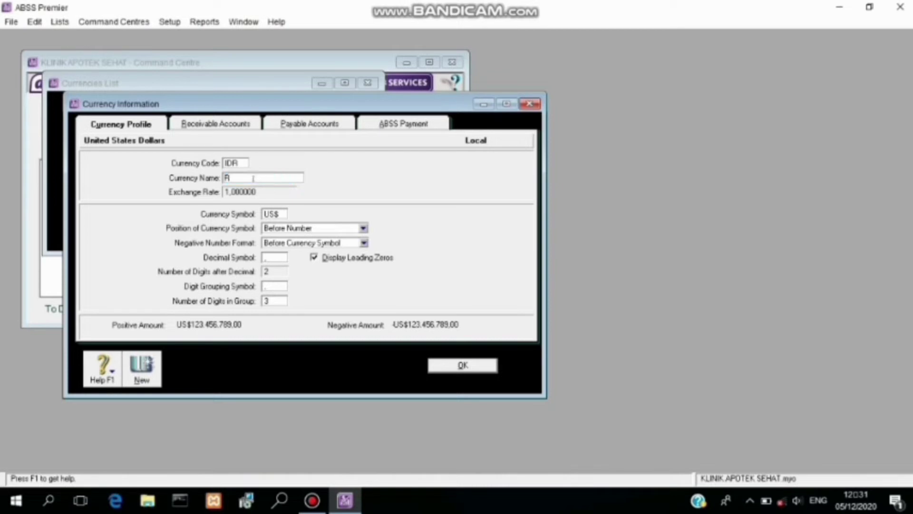
{"action": "type", "text": "upiah"}
{"action": "left_click", "coordinate": [278, 215]}
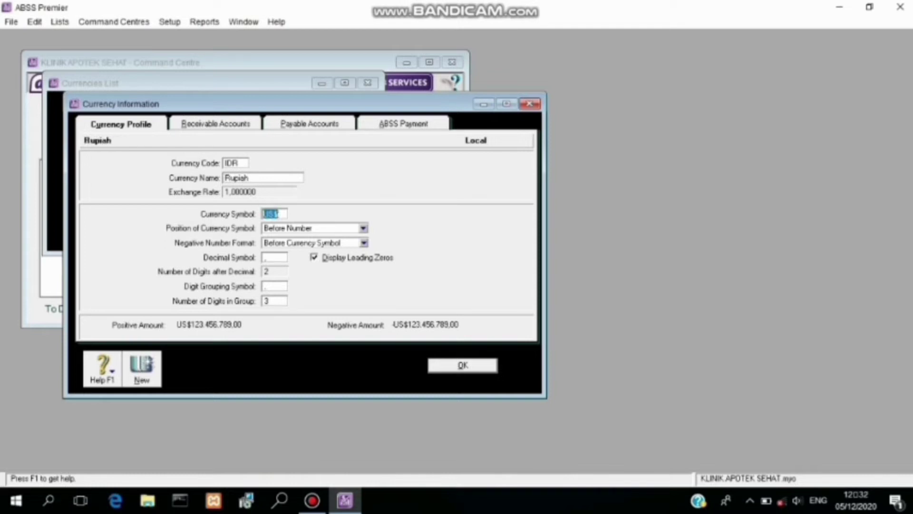
{"action": "type", "text": "Rp"}
{"action": "left_click", "coordinate": [462, 365]}
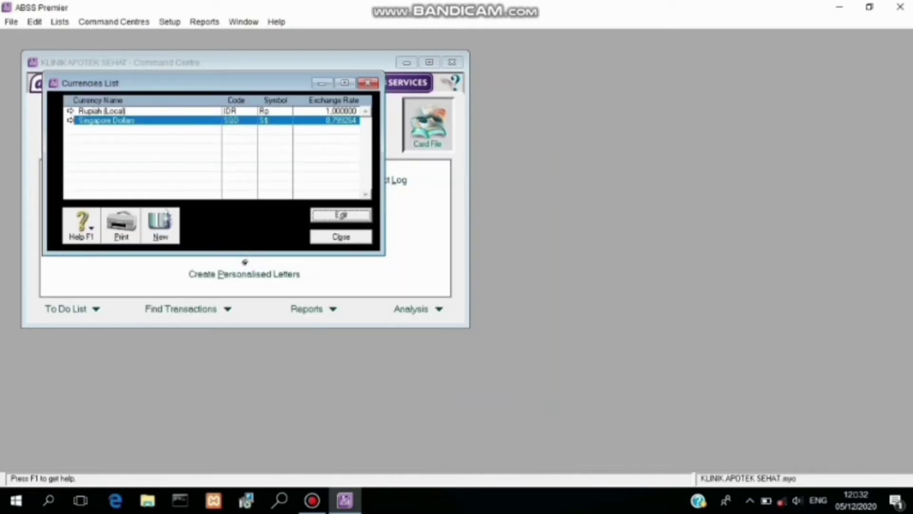
Step: Add a new currency with code USD and name 'United States Dollars', correcting the misspelling
{"action": "left_click", "coordinate": [166, 214]}
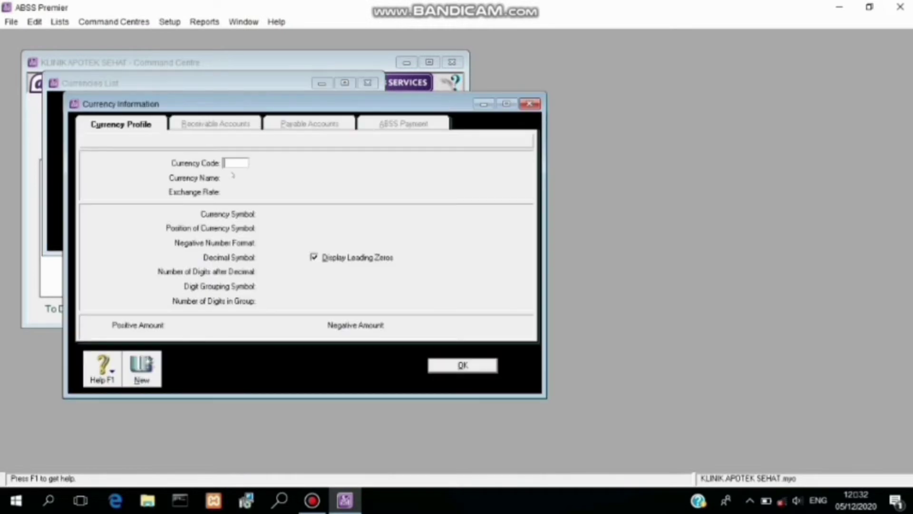
{"action": "type", "text": "USD"}
{"action": "key", "text": "Tab"}
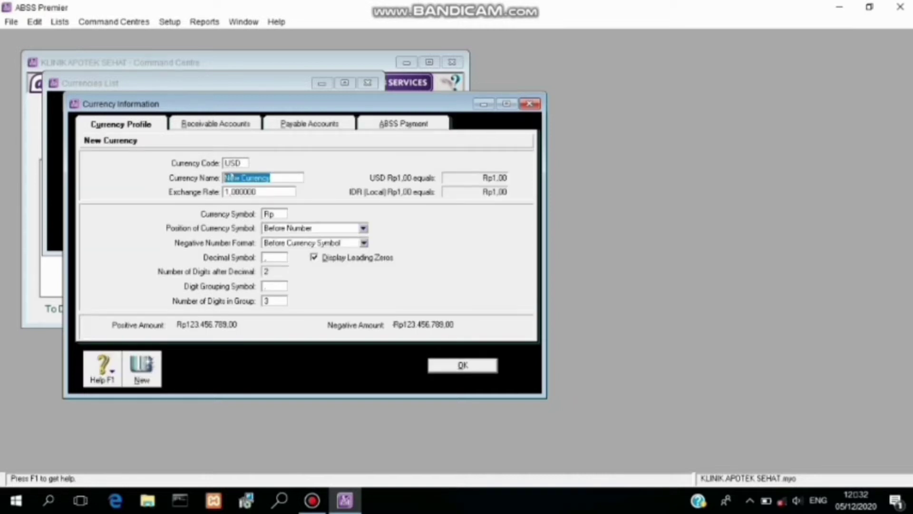
{"action": "type", "text": "Unit"}
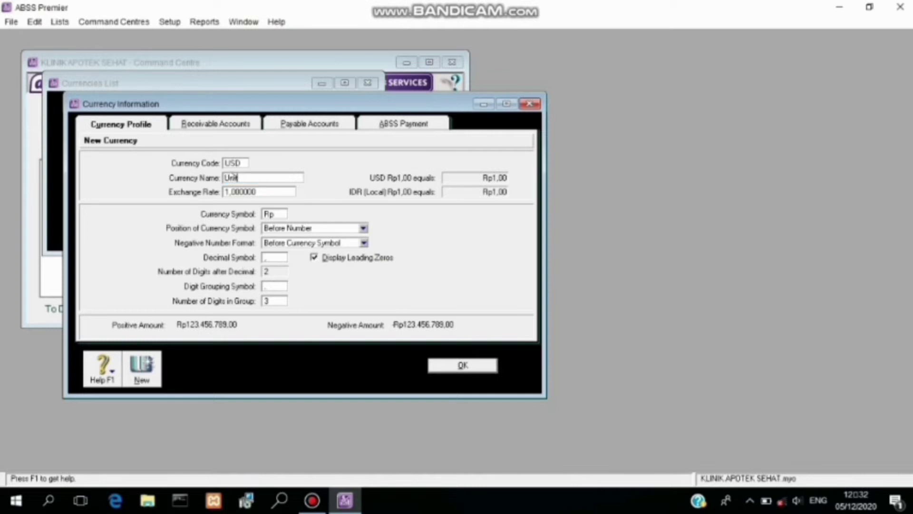
{"action": "type", "text": "ed States Dollars"}
Step: Set the USD exchange rate to 14.122 and symbol US$, then save the currency
{"action": "left_click", "coordinate": [256, 192]}
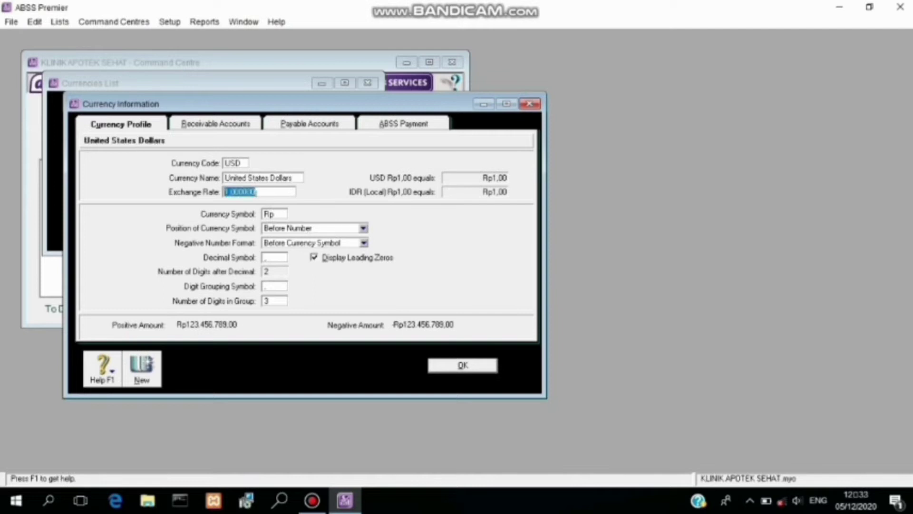
{"action": "type", "text": "14122"}
{"action": "key", "text": "Tab"}
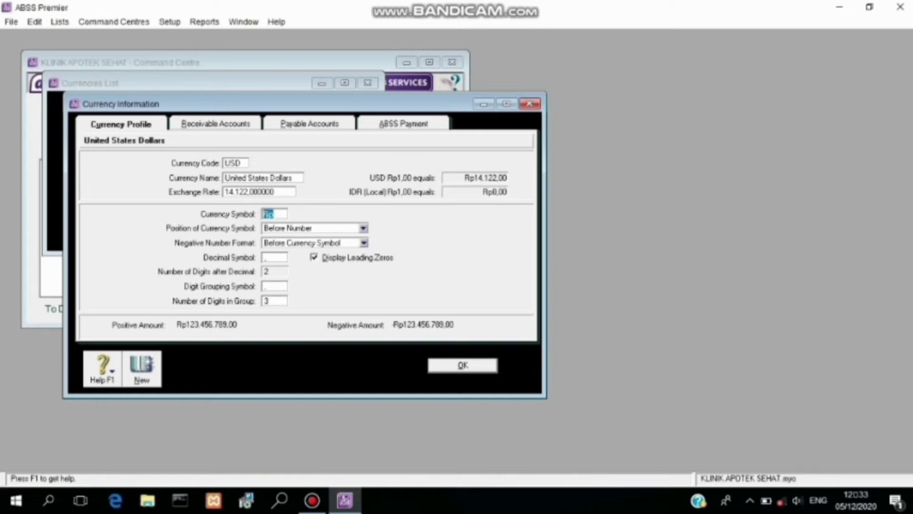
{"action": "type", "text": "US$"}
{"action": "left_click", "coordinate": [464, 365]}
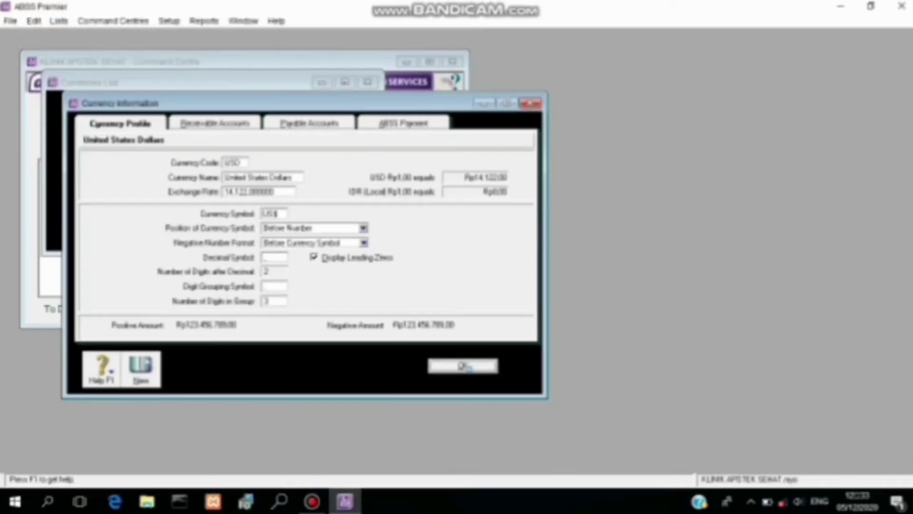
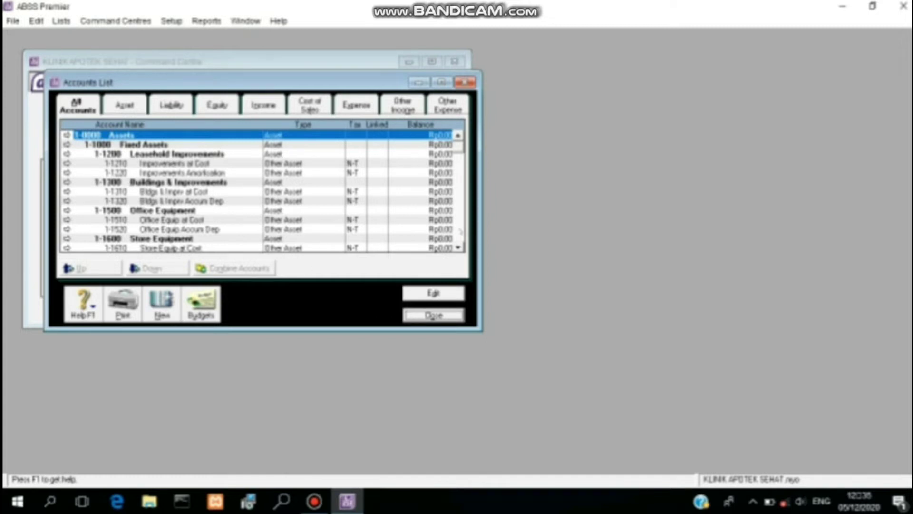
Step: Delete account 1-2120 Payroll Cheque Account from the Accounts List
{"action": "left_click", "coordinate": [460, 232]}
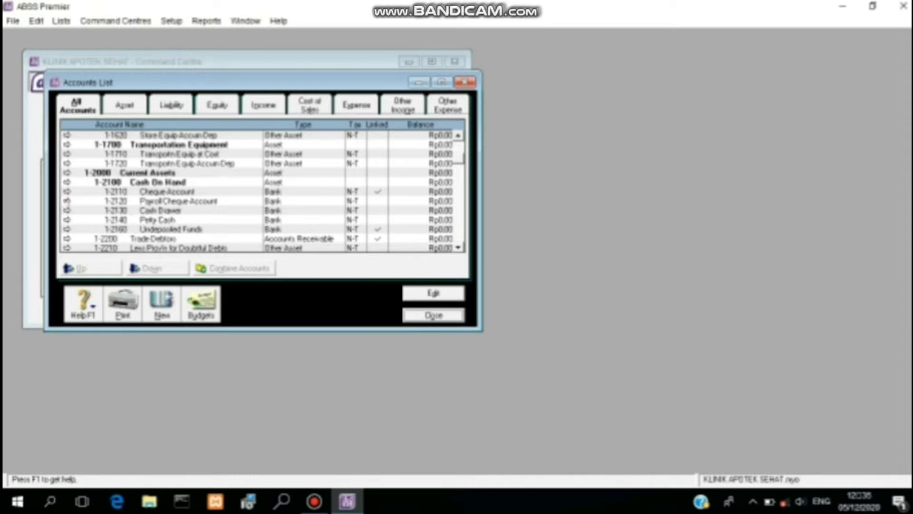
{"action": "left_click", "coordinate": [66, 200]}
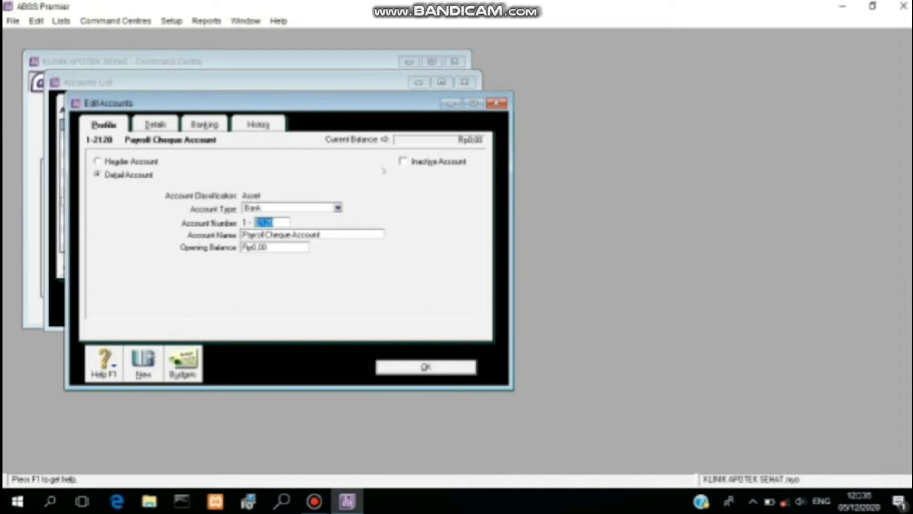
{"action": "right_click", "coordinate": [384, 171]}
{"action": "left_click", "coordinate": [401, 178]}
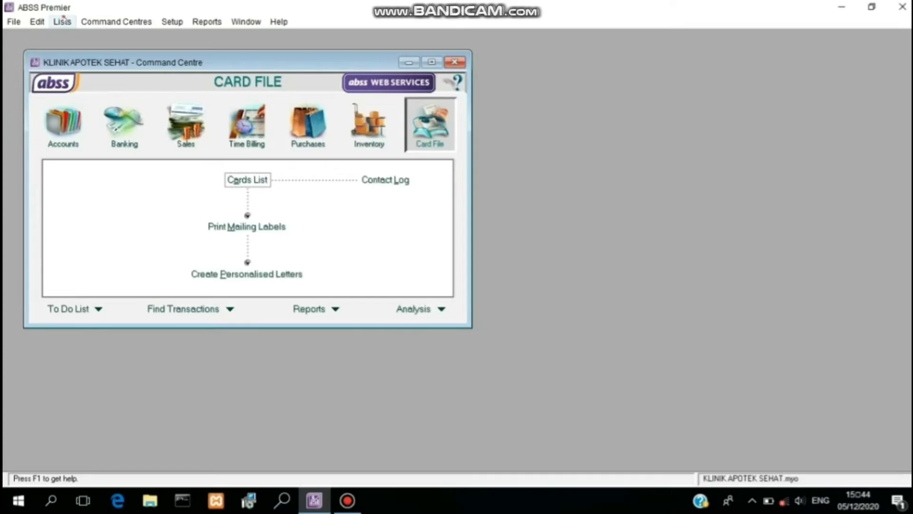
Step: Rename account 1-2110 Cheque Account to 'Cash (IDR)' and save it
{"action": "left_click", "coordinate": [62, 21]}
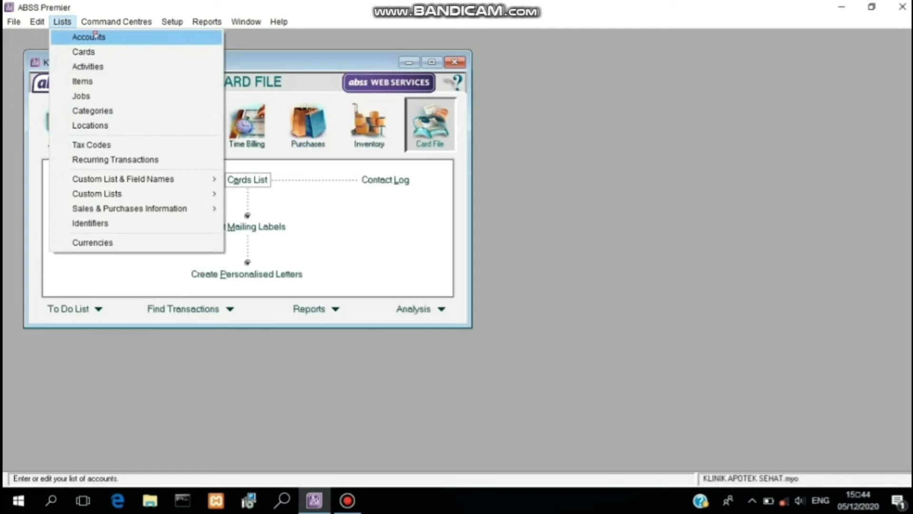
{"action": "left_click", "coordinate": [96, 36]}
{"action": "scroll", "coordinate": [244, 128], "scroll_direction": "down", "scroll_amount": 4}
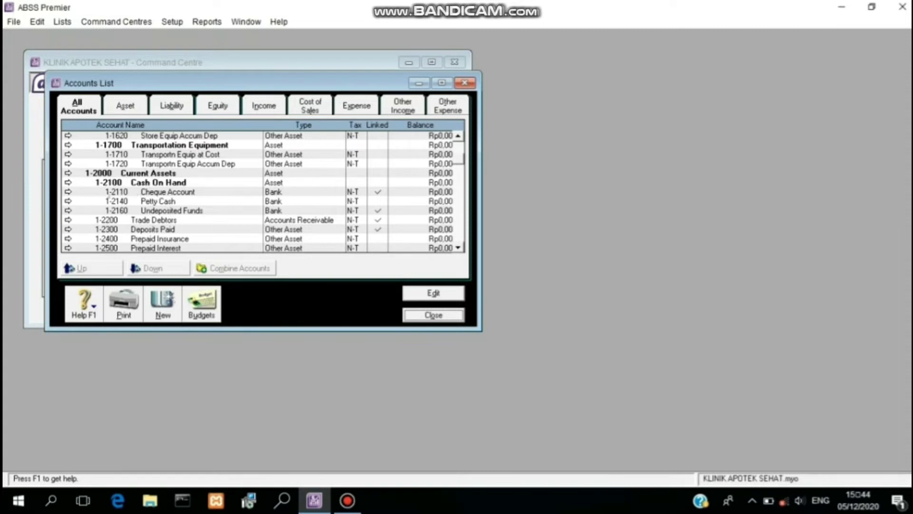
{"action": "left_click", "coordinate": [68, 192]}
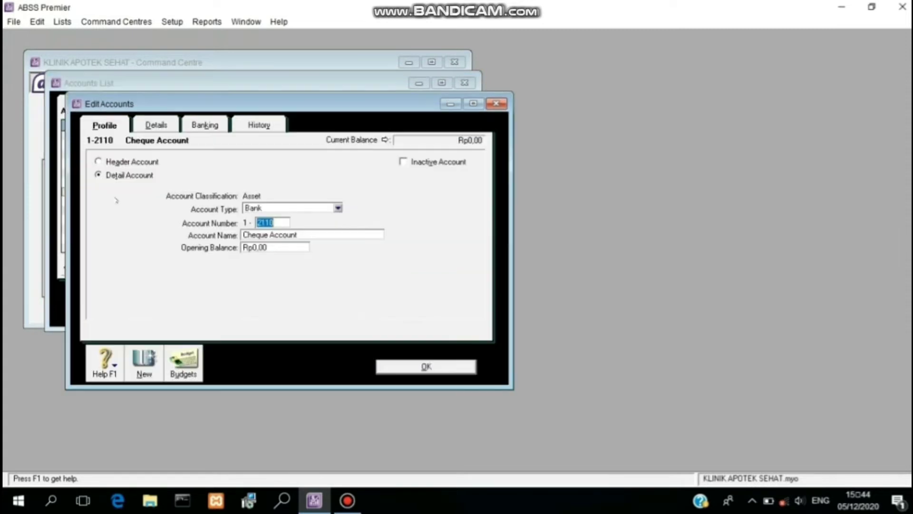
{"action": "left_click", "coordinate": [286, 235]}
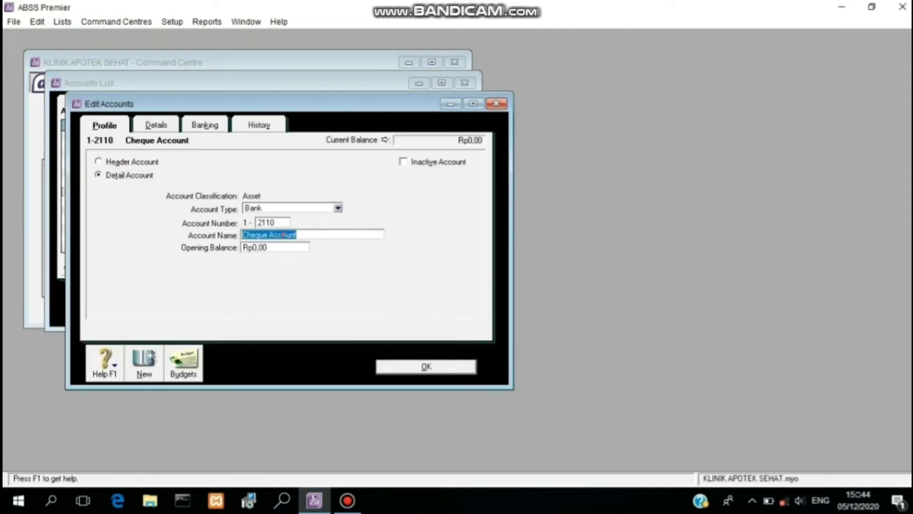
{"action": "type", "text": "Cash"}
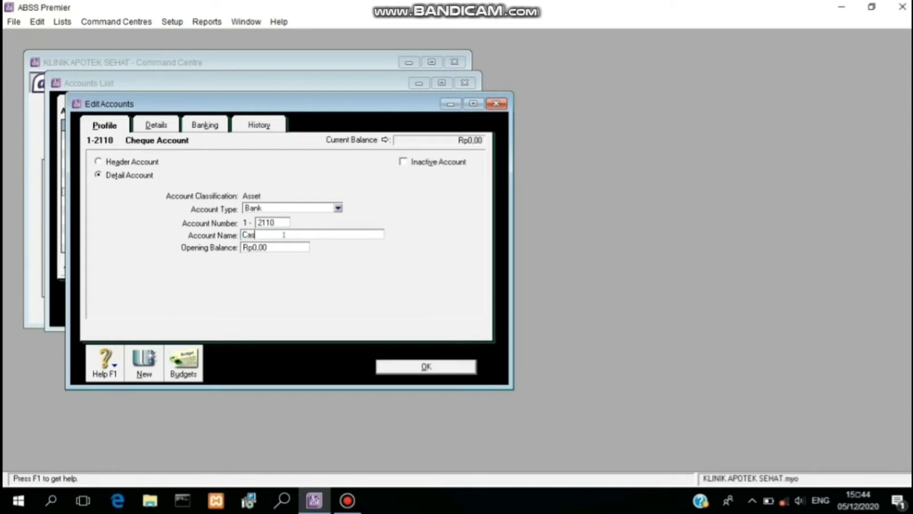
{"action": "type", "text": " (IDR)"}
{"action": "left_click", "coordinate": [442, 368]}
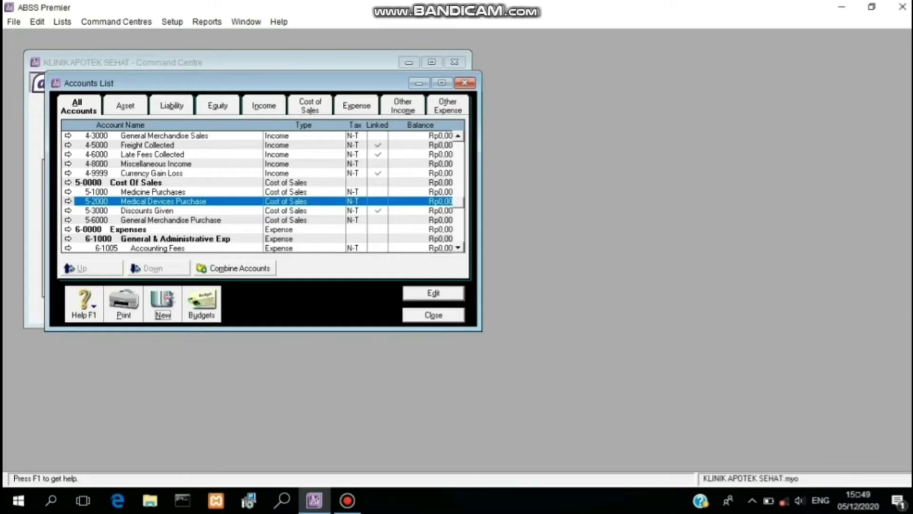
Step: Start a new Bank account numbered 2120 named 'Cash (USD)'
{"action": "left_click", "coordinate": [164, 302]}
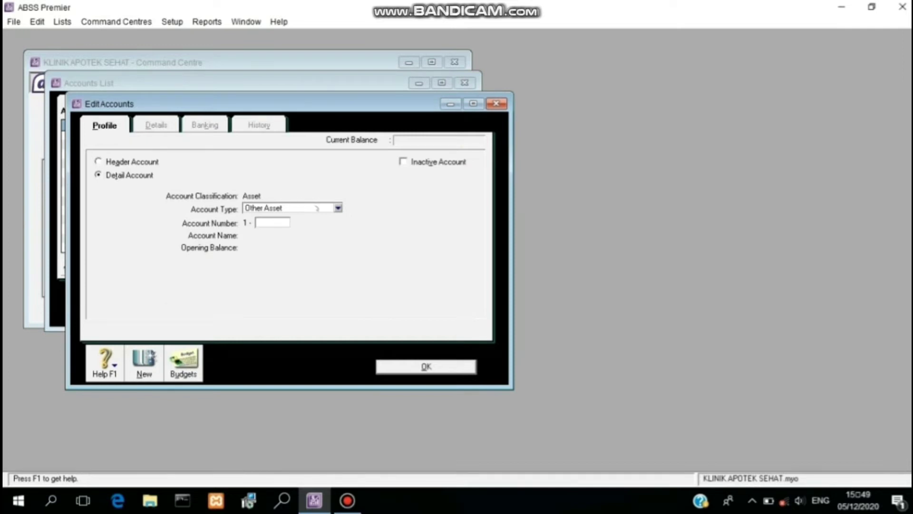
{"action": "left_click", "coordinate": [337, 208]}
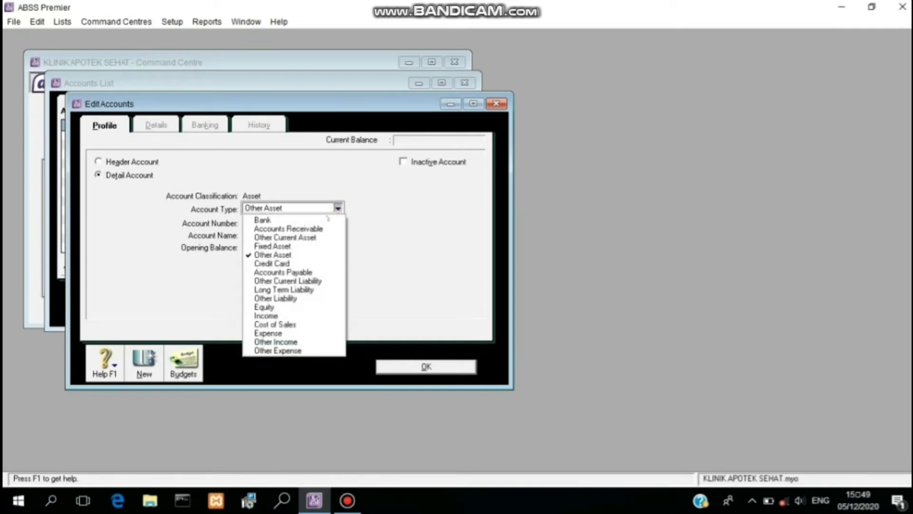
{"action": "left_click", "coordinate": [317, 220]}
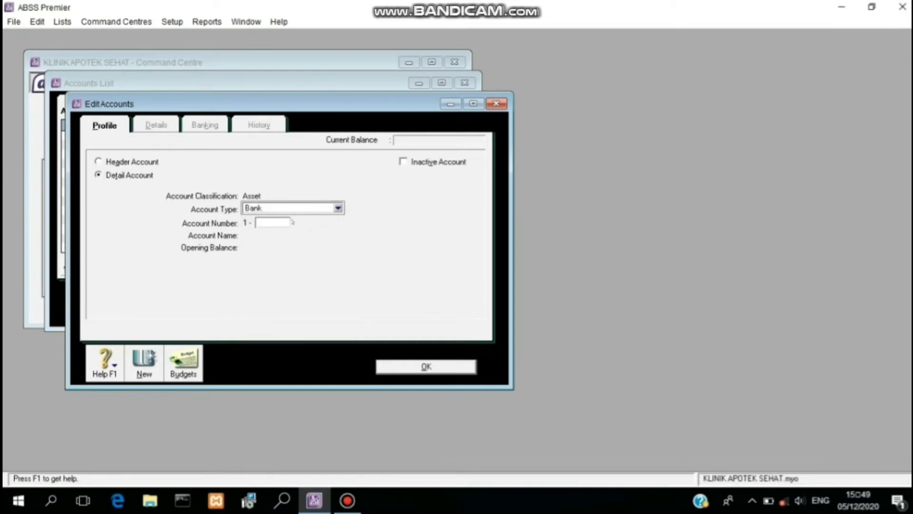
{"action": "left_click", "coordinate": [264, 223]}
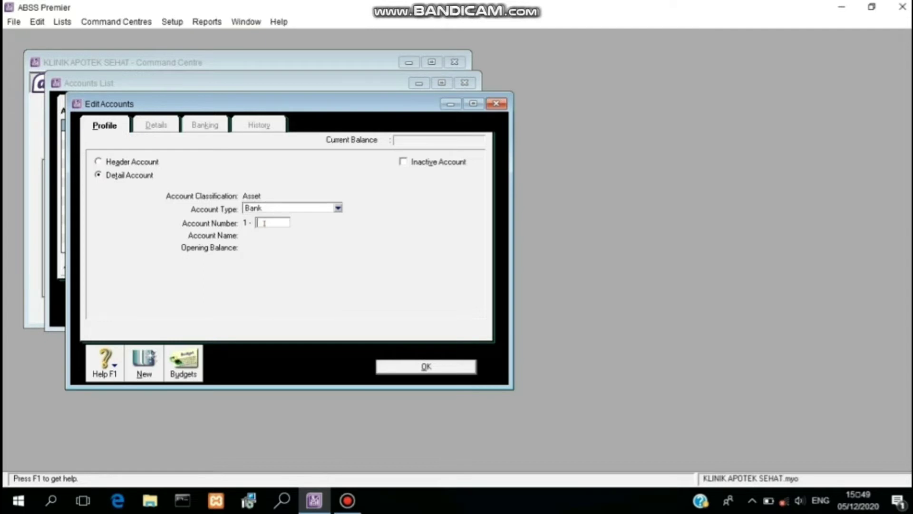
{"action": "type", "text": "2120"}
{"action": "key", "text": "Tab"}
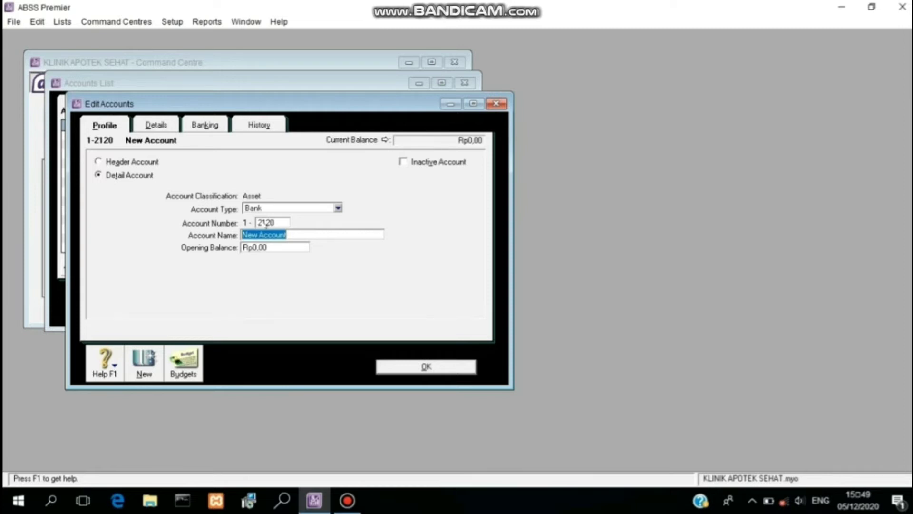
{"action": "type", "text": "Cash"}
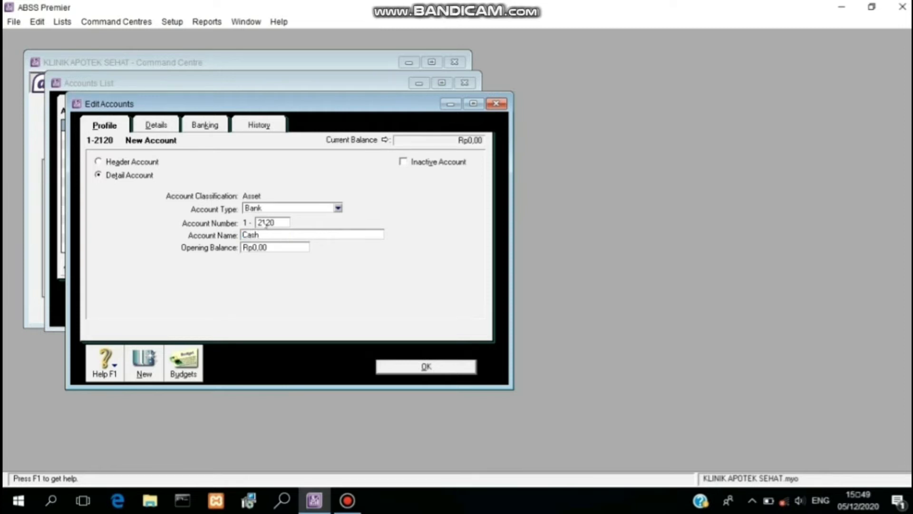
{"action": "type", "text": " (USD)"}
Step: Set its currency to United States Dollars with an automatic exchange account, then save
{"action": "left_click", "coordinate": [165, 121]}
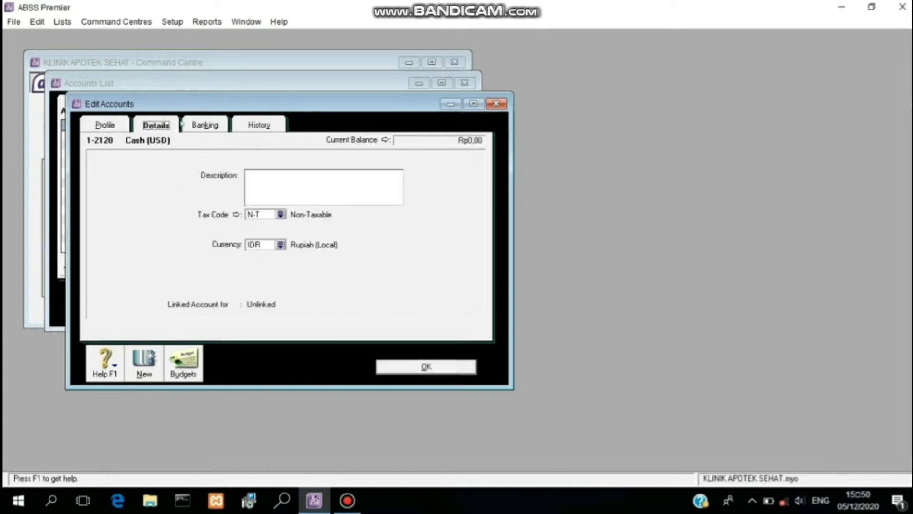
{"action": "left_click", "coordinate": [280, 244]}
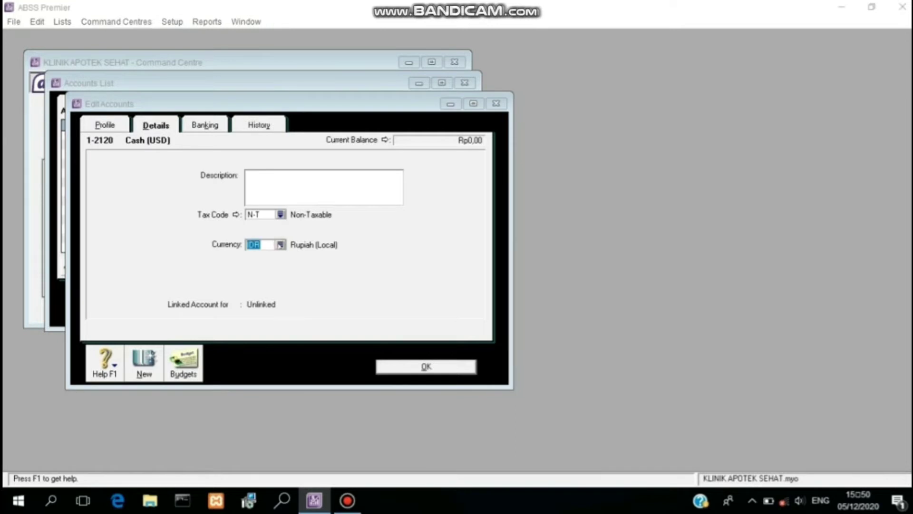
{"action": "left_click", "coordinate": [311, 187]}
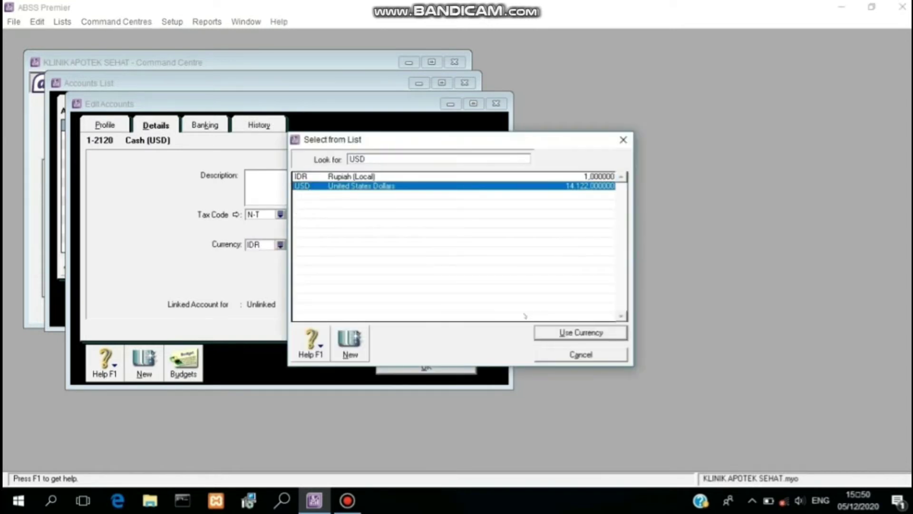
{"action": "left_click", "coordinate": [561, 332]}
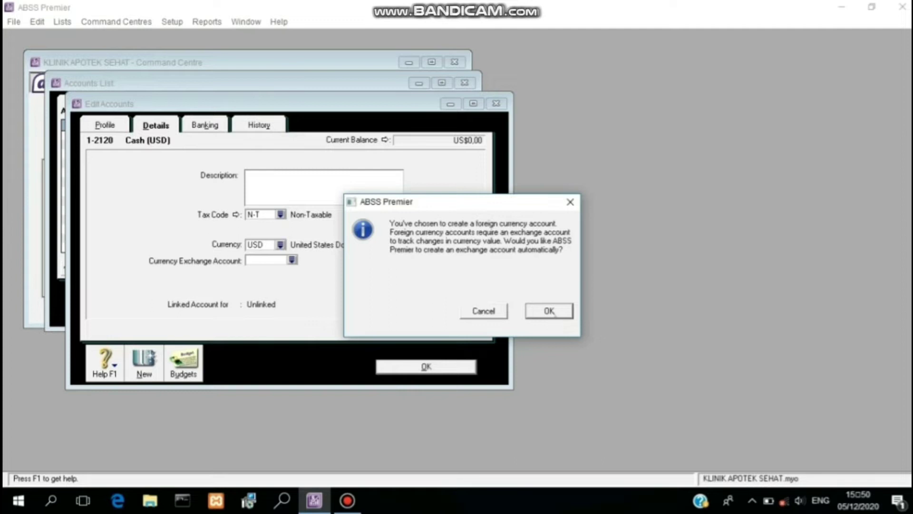
{"action": "left_click", "coordinate": [553, 313]}
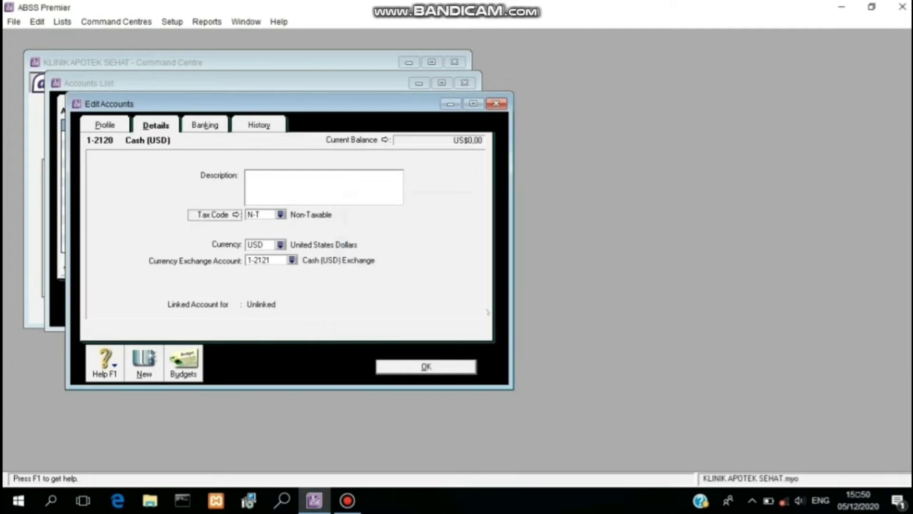
{"action": "left_click", "coordinate": [100, 123]}
{"action": "left_click", "coordinate": [419, 367]}
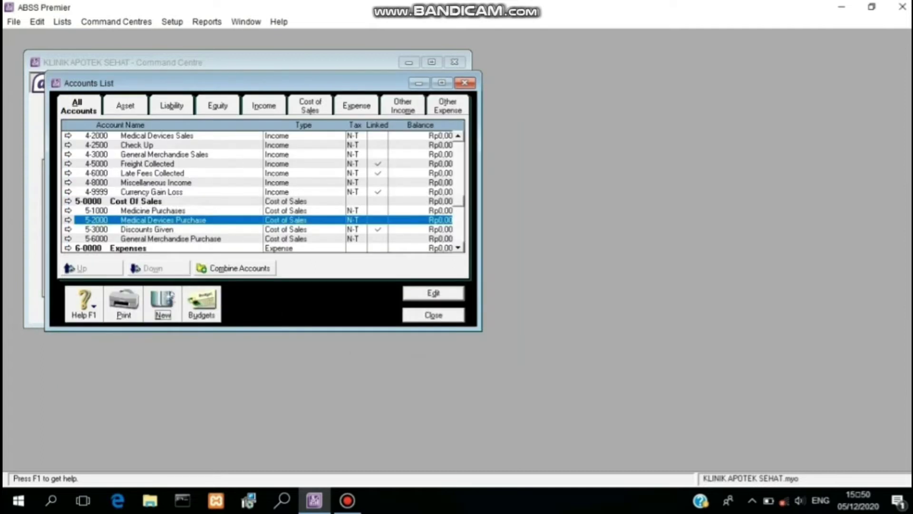
Step: Change account 1-2151 Bank (USD) Exchange to the Bank account type
{"action": "left_click", "coordinate": [68, 200]}
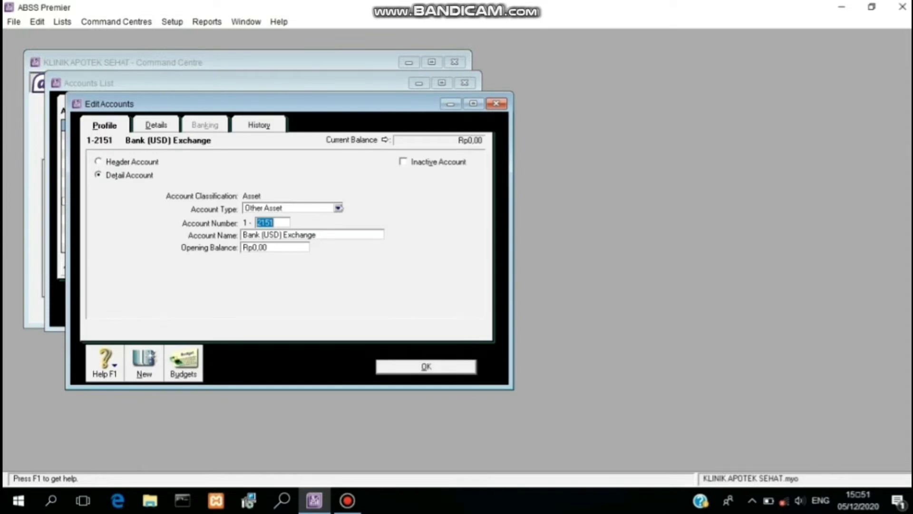
{"action": "left_click", "coordinate": [338, 208]}
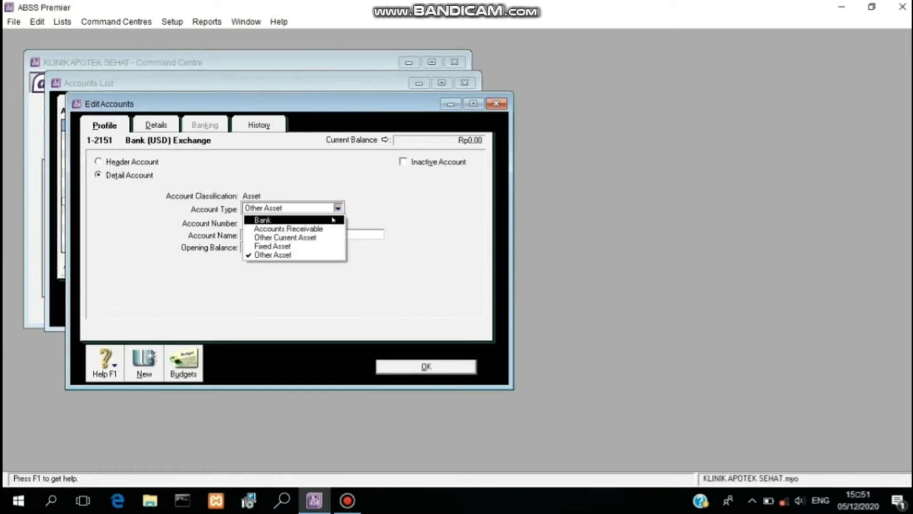
{"action": "left_click", "coordinate": [332, 219]}
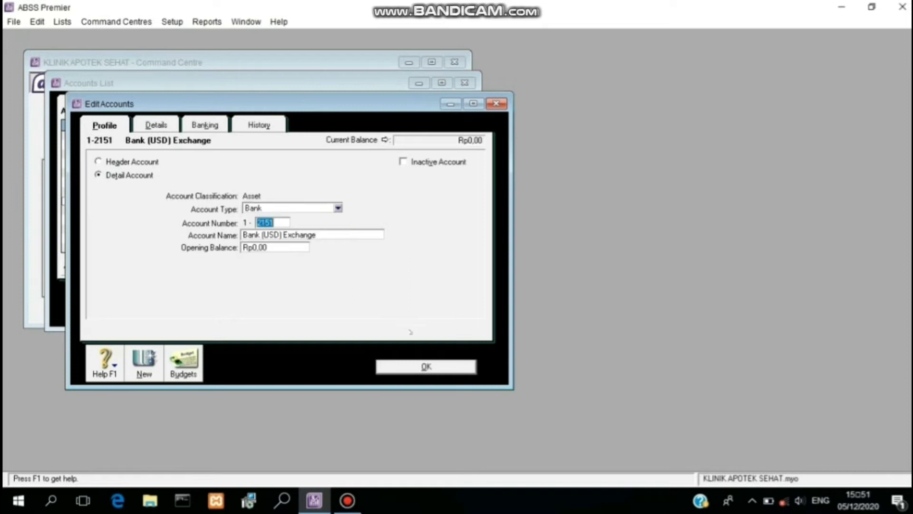
{"action": "left_click", "coordinate": [434, 367]}
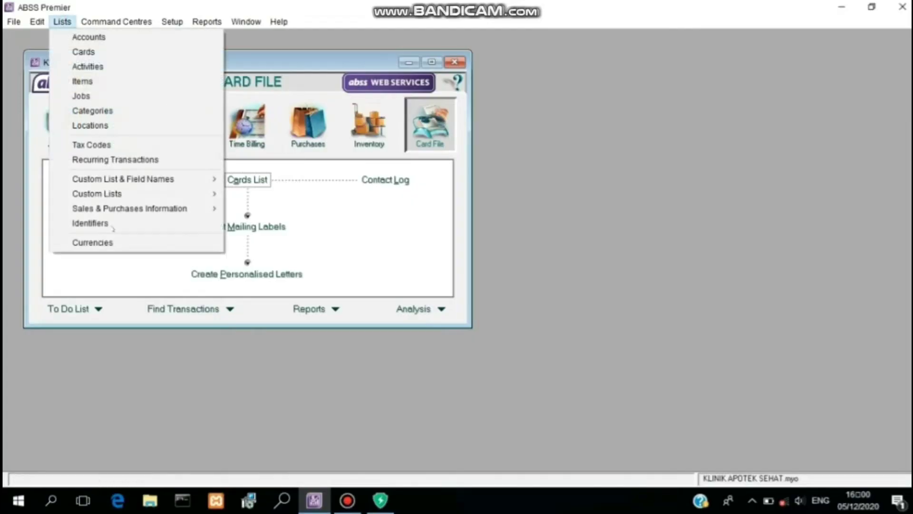
Step: Review Rupiah's receivable and payable linked accounts, then select United States Dollars in Currencies
{"action": "left_click", "coordinate": [118, 247]}
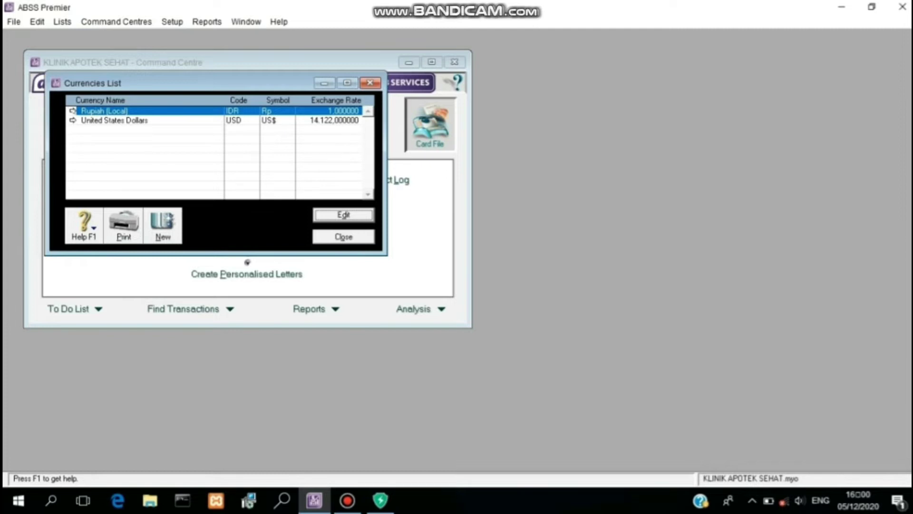
{"action": "left_click", "coordinate": [72, 111]}
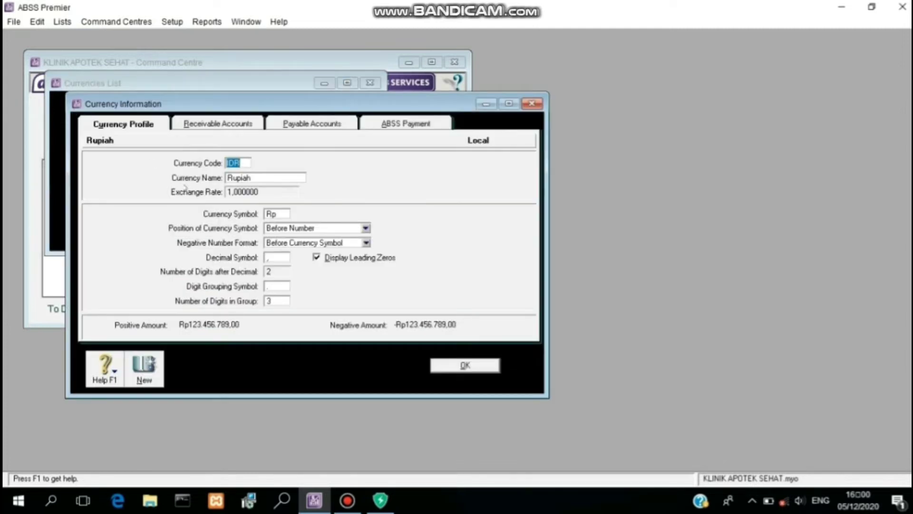
{"action": "left_click", "coordinate": [209, 121]}
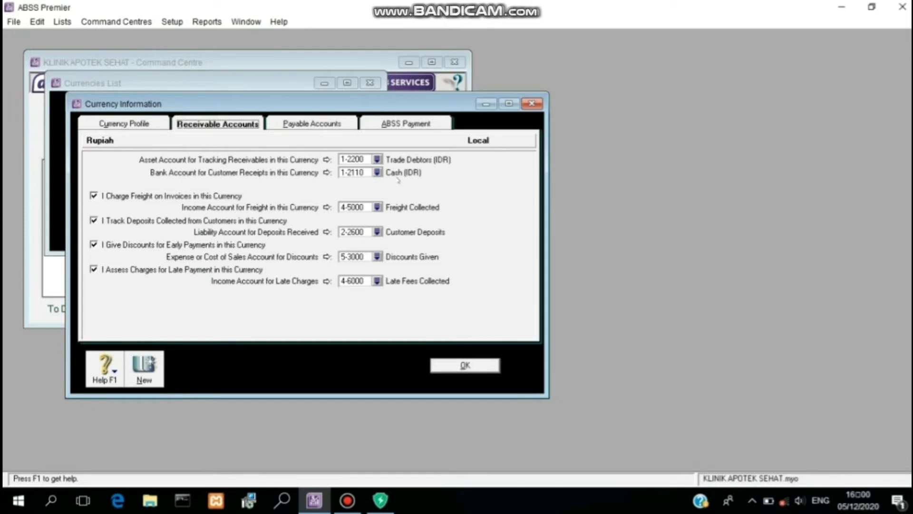
{"action": "left_click", "coordinate": [302, 125]}
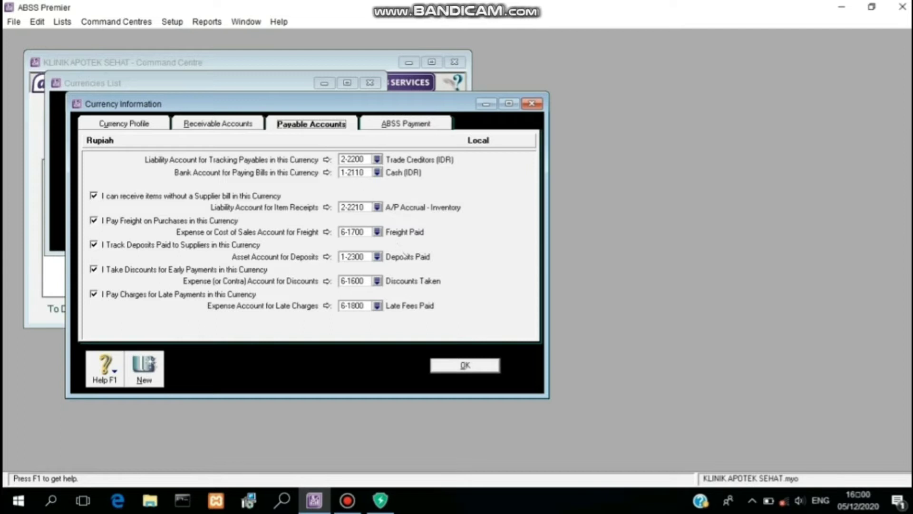
{"action": "left_click", "coordinate": [476, 367]}
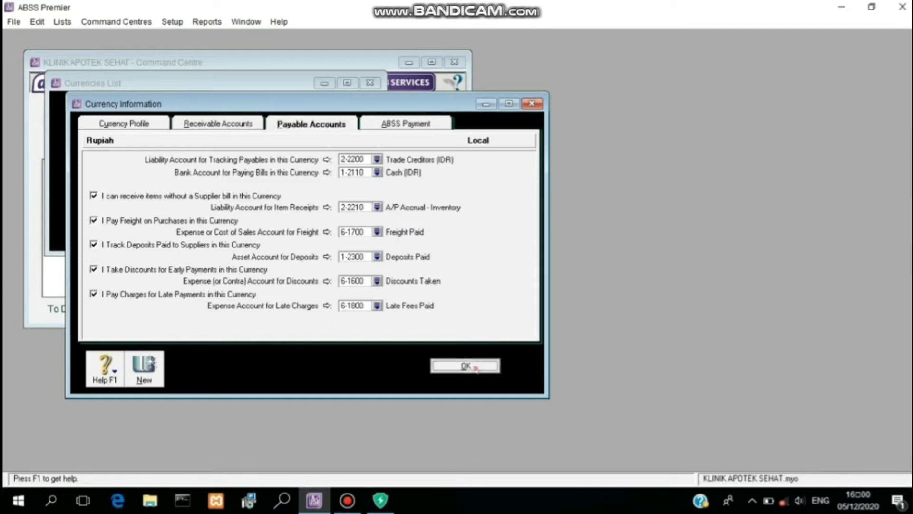
{"action": "left_click", "coordinate": [74, 121]}
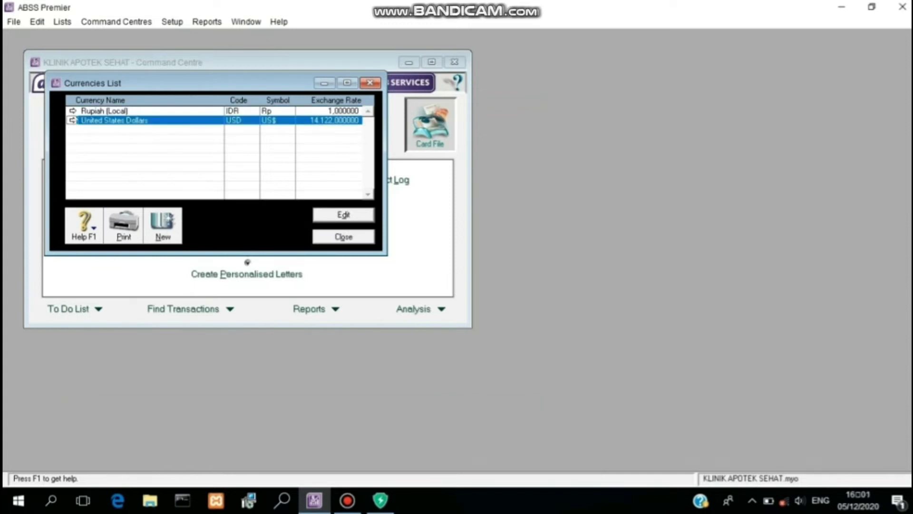
Step: Link USD receivables to 1-2210 Trade Debtors (USD) and receipts to 1-2120 Cash (USD)
{"action": "left_click", "coordinate": [73, 120]}
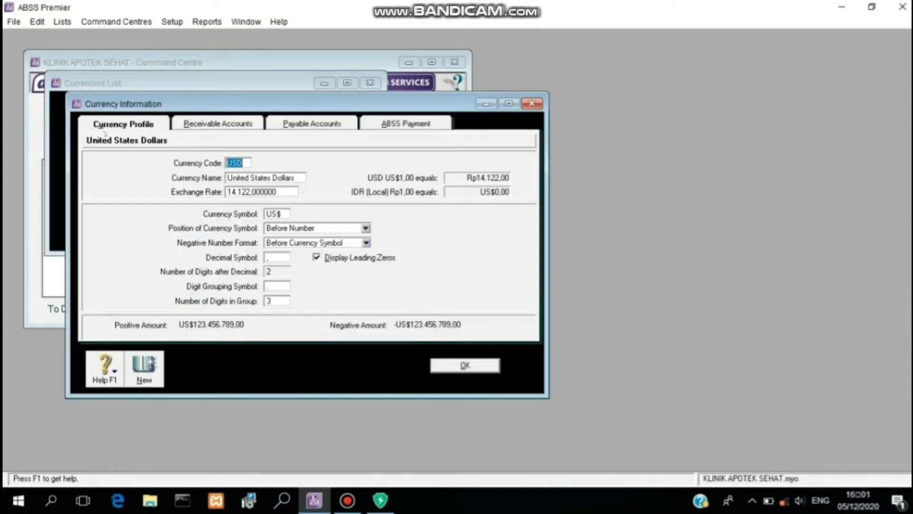
{"action": "left_click", "coordinate": [195, 124]}
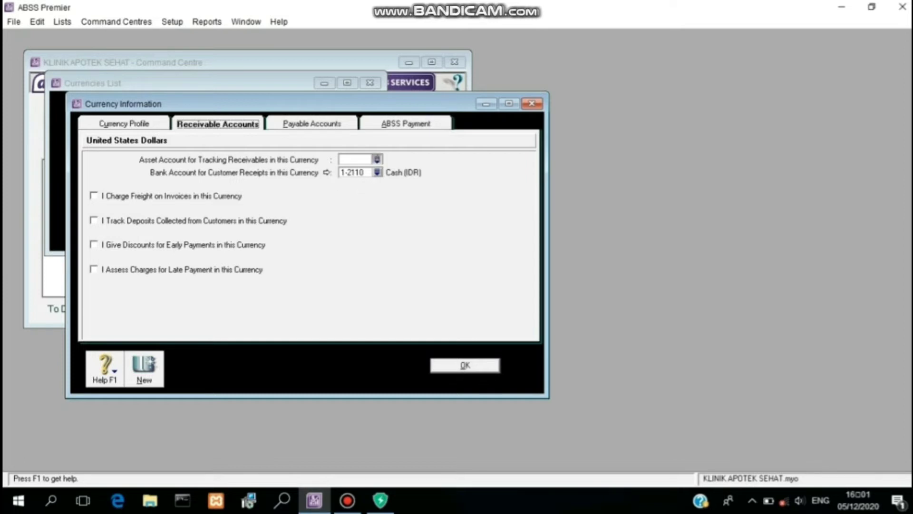
{"action": "left_click", "coordinate": [377, 159]}
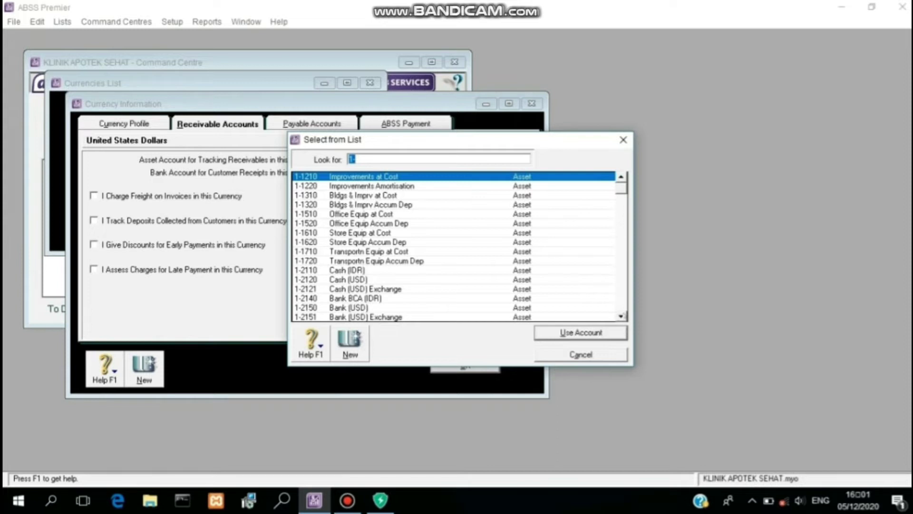
{"action": "left_click", "coordinate": [624, 316]}
{"action": "left_click", "coordinate": [623, 315]}
{"action": "left_click", "coordinate": [623, 315]}
{"action": "left_click", "coordinate": [623, 316]}
{"action": "left_click", "coordinate": [623, 315]}
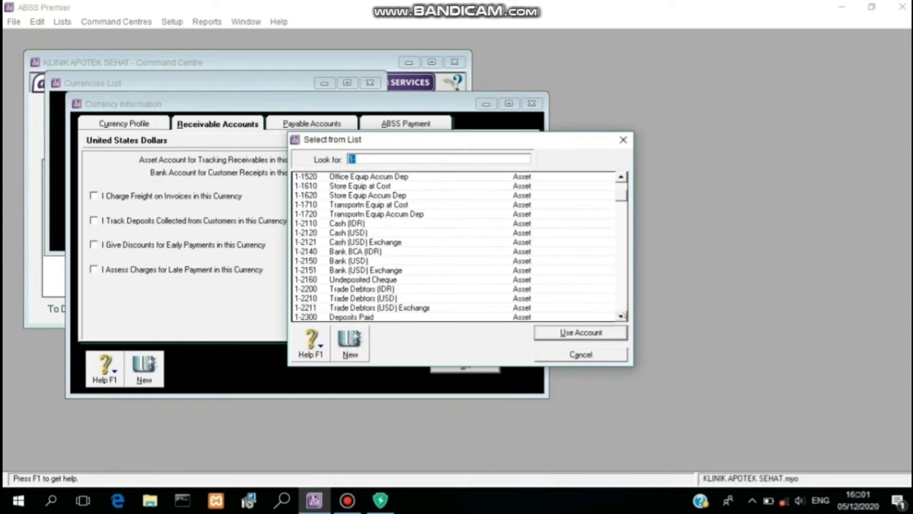
{"action": "left_click", "coordinate": [416, 298]}
{"action": "left_click", "coordinate": [560, 331]}
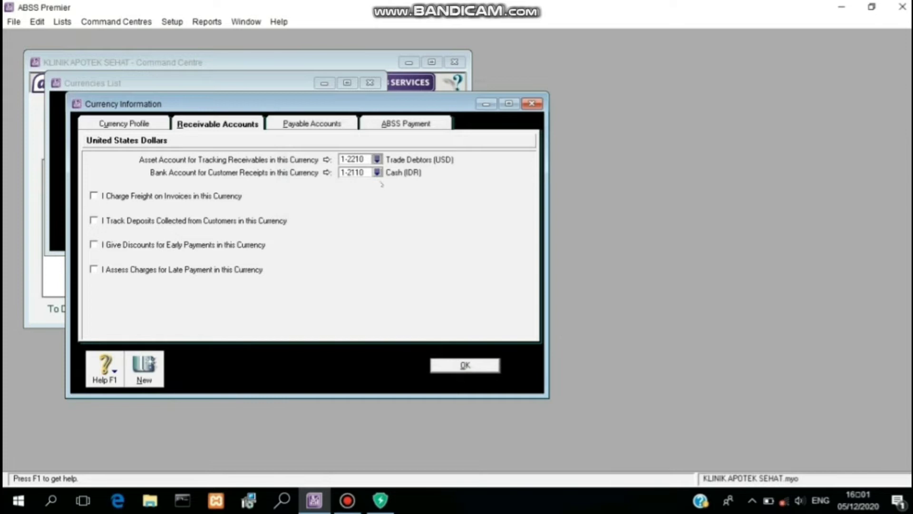
{"action": "left_click", "coordinate": [377, 173]}
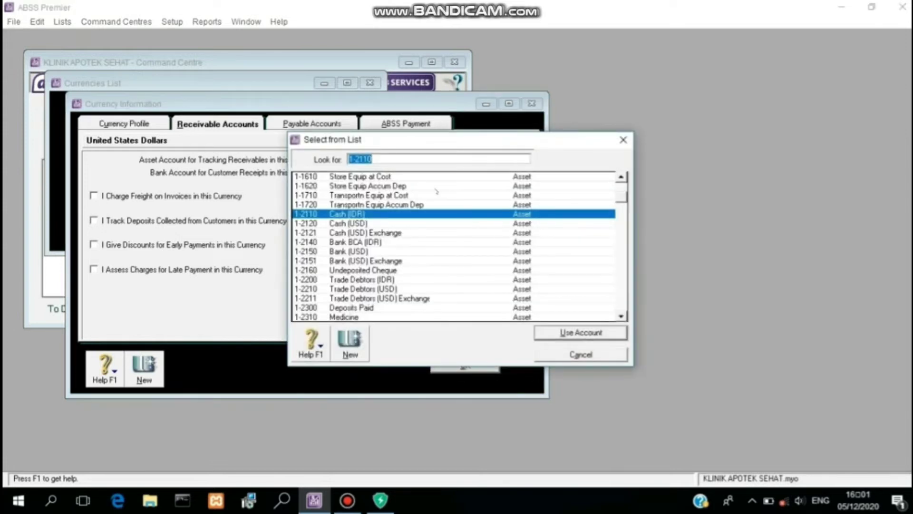
{"action": "left_click", "coordinate": [328, 223]}
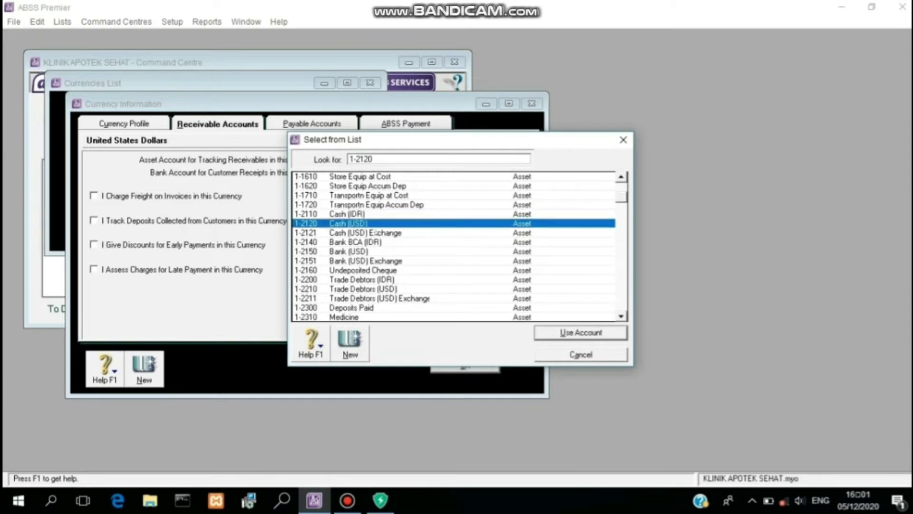
{"action": "left_click", "coordinate": [577, 333]}
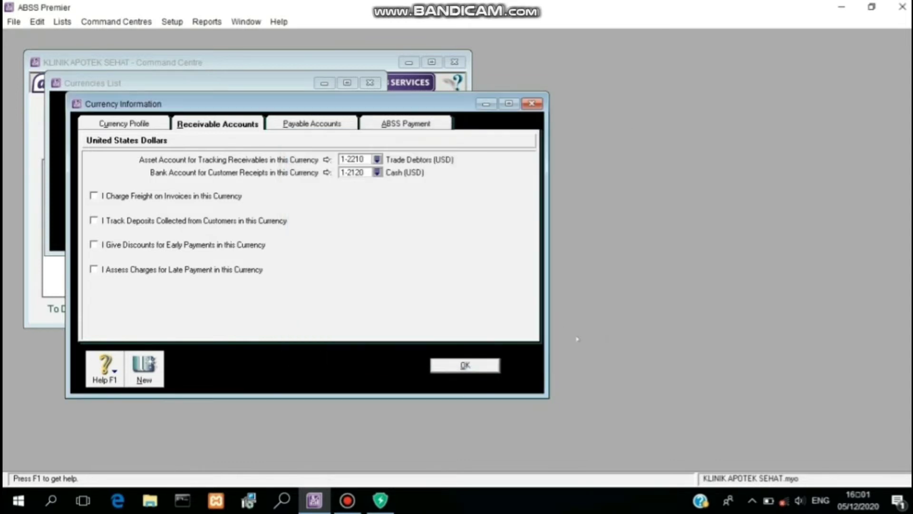
Step: Enable all four receivable options; link freight to 4-5000 and deposits to 2-2600 Customer Deposits
{"action": "left_click", "coordinate": [157, 196]}
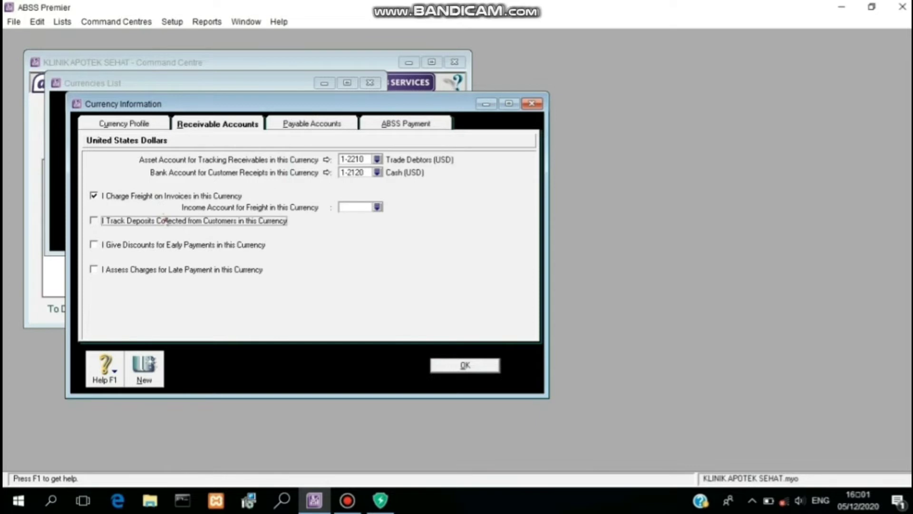
{"action": "left_click", "coordinate": [166, 222]}
{"action": "left_click", "coordinate": [169, 245]}
{"action": "left_click", "coordinate": [170, 269]}
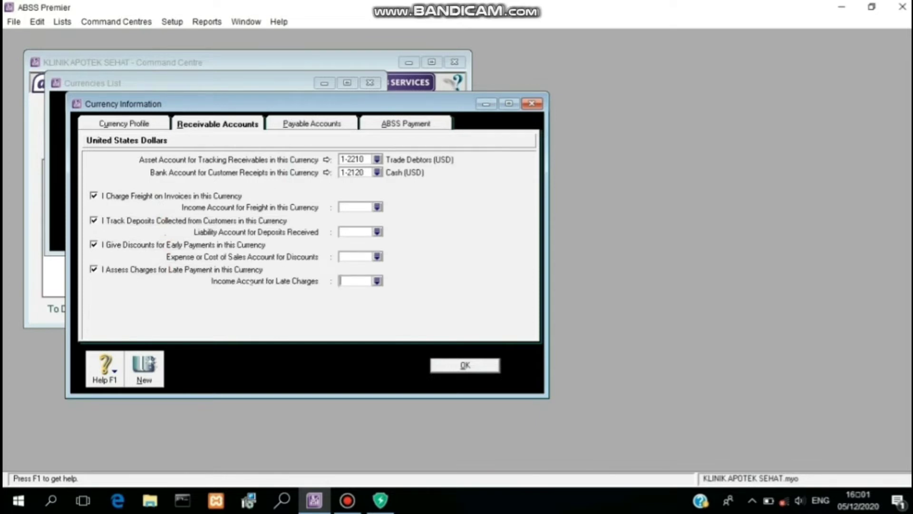
{"action": "left_click", "coordinate": [377, 206]}
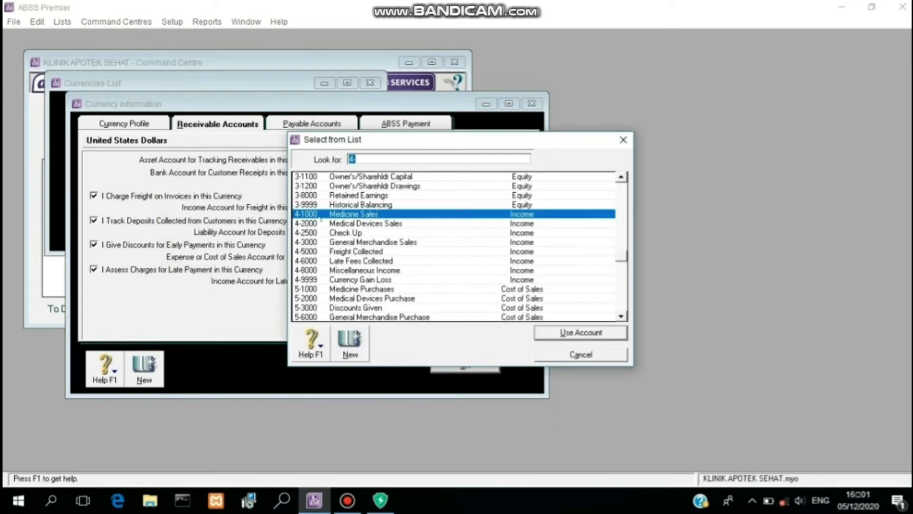
{"action": "left_click", "coordinate": [319, 251]}
{"action": "left_click", "coordinate": [538, 334]}
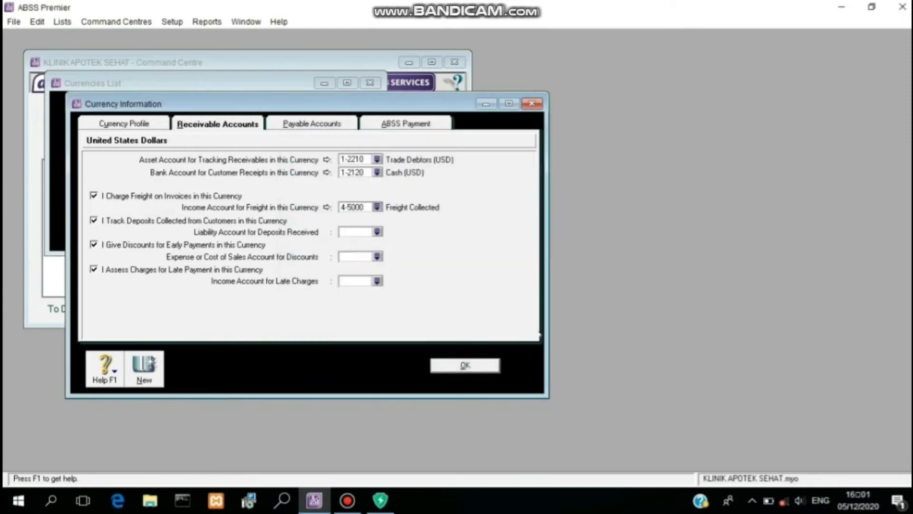
{"action": "left_click", "coordinate": [376, 231]}
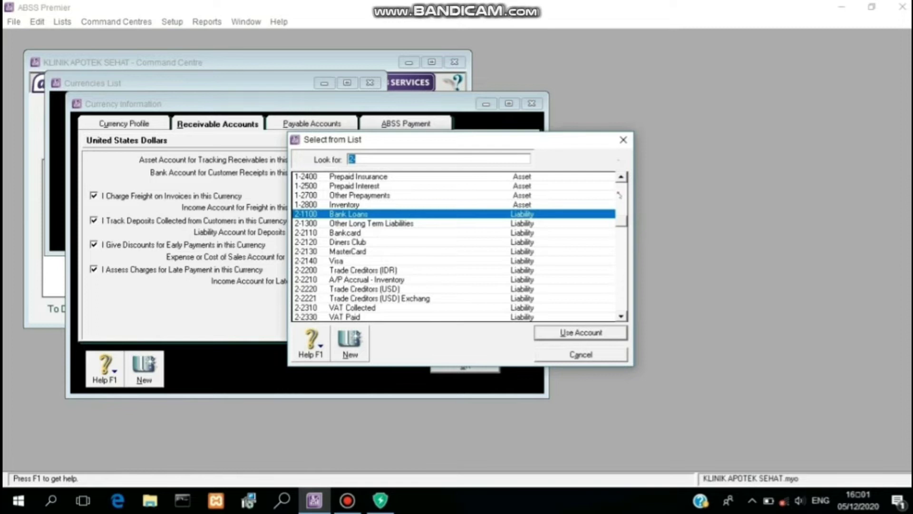
{"action": "left_click", "coordinate": [621, 202]}
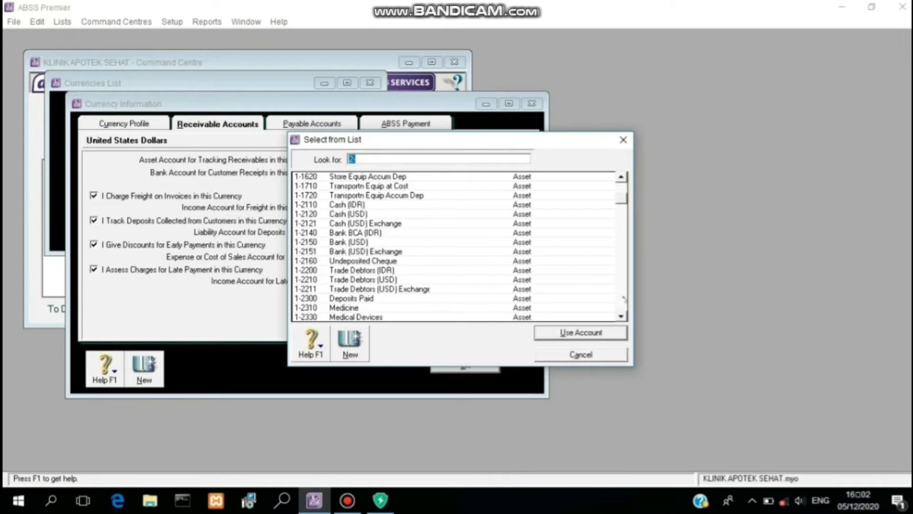
{"action": "left_click", "coordinate": [625, 298]}
{"action": "left_click", "coordinate": [625, 298]}
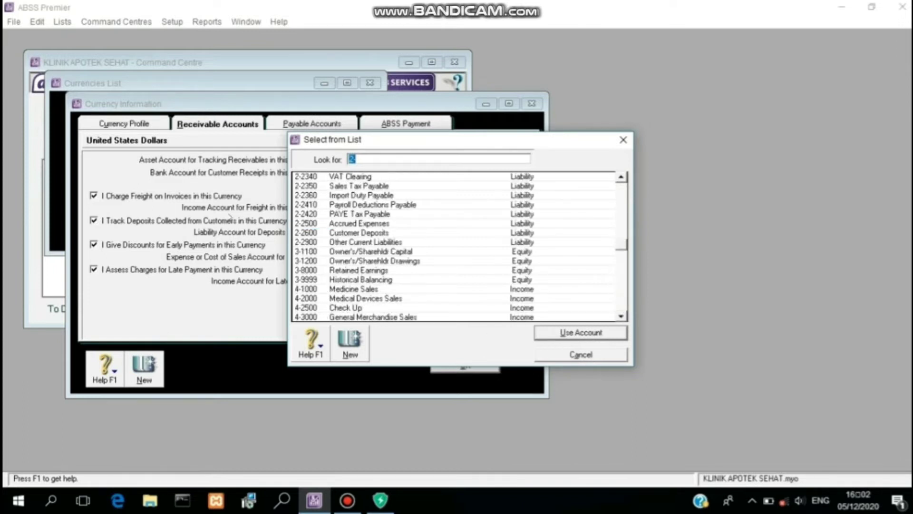
{"action": "left_click", "coordinate": [312, 232]}
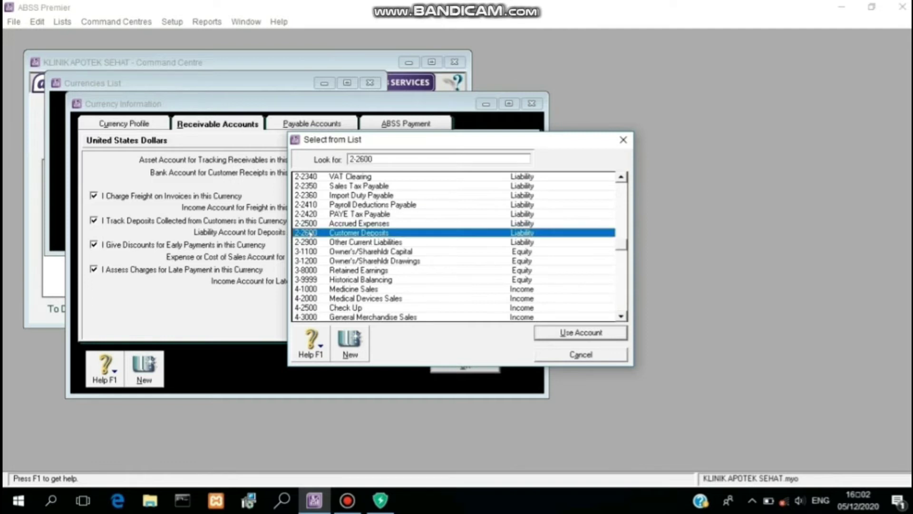
{"action": "left_click", "coordinate": [566, 334]}
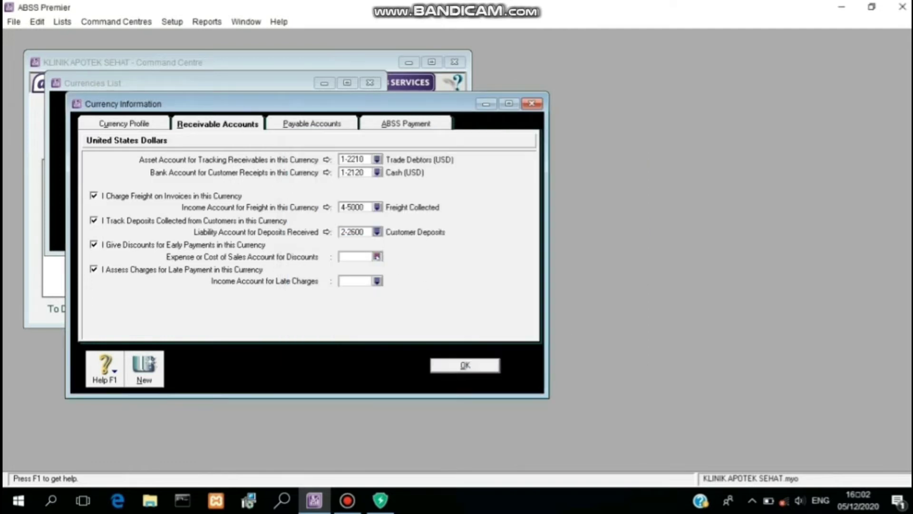
Step: Link discounts given to 5-3000 and late charges to 4-6000 Late Fees Collected
{"action": "left_click", "coordinate": [377, 257]}
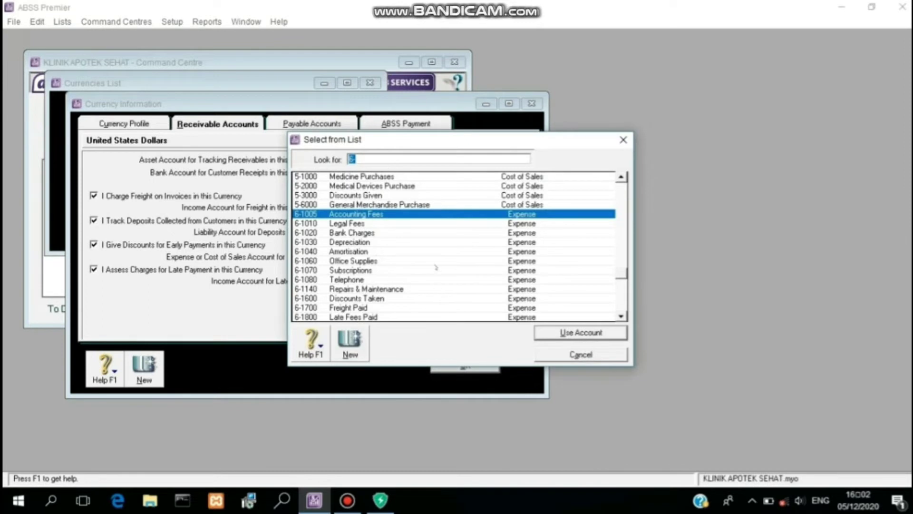
{"action": "left_click", "coordinate": [332, 195]}
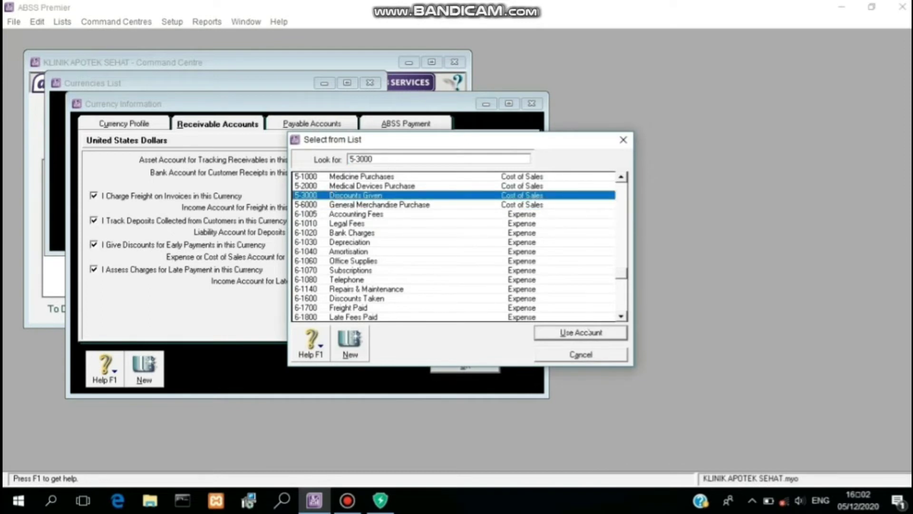
{"action": "left_click", "coordinate": [588, 331]}
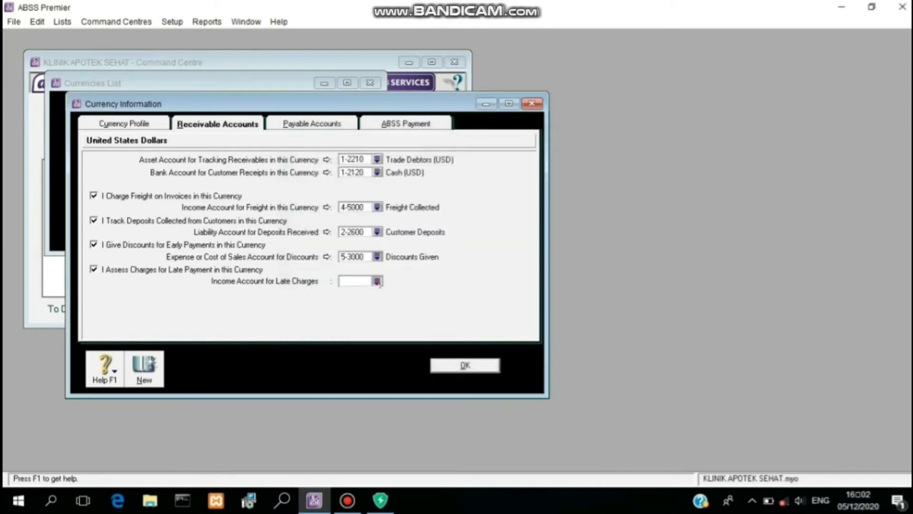
{"action": "left_click", "coordinate": [377, 281]}
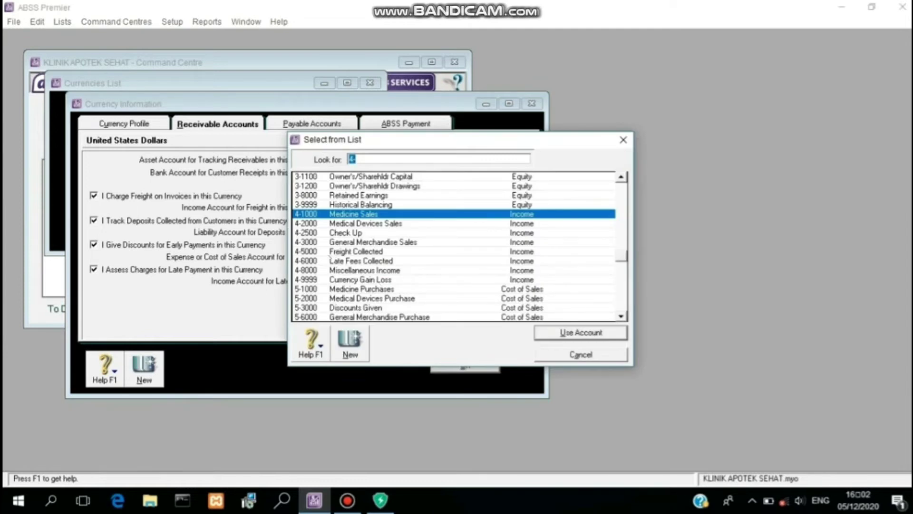
{"action": "left_click", "coordinate": [328, 262]}
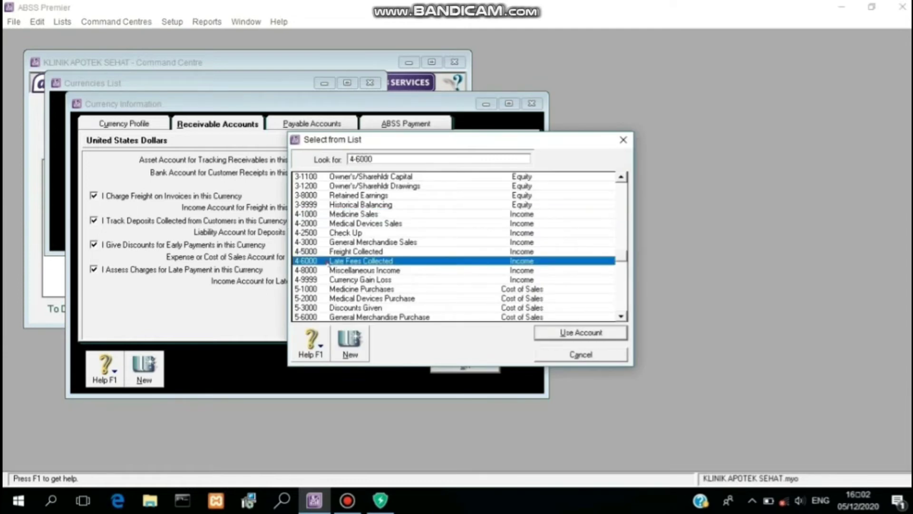
{"action": "left_click", "coordinate": [603, 334]}
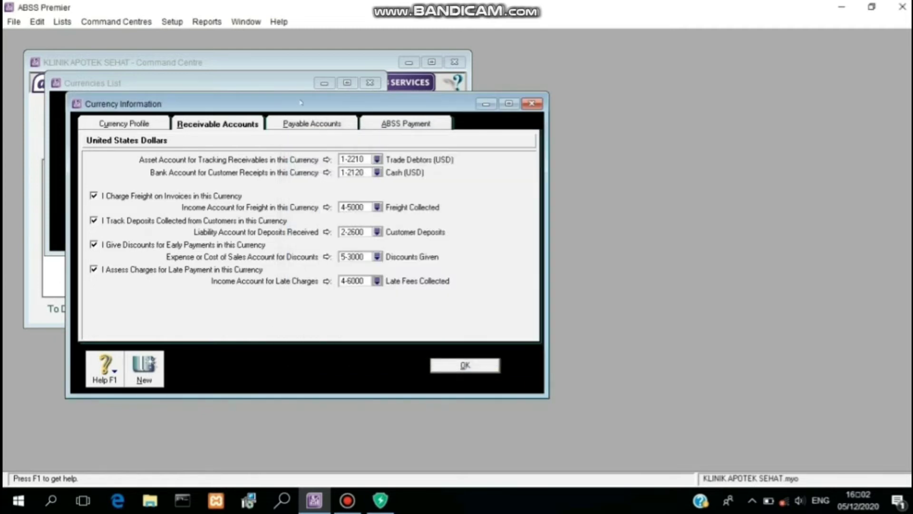
{"action": "left_click", "coordinate": [312, 120]}
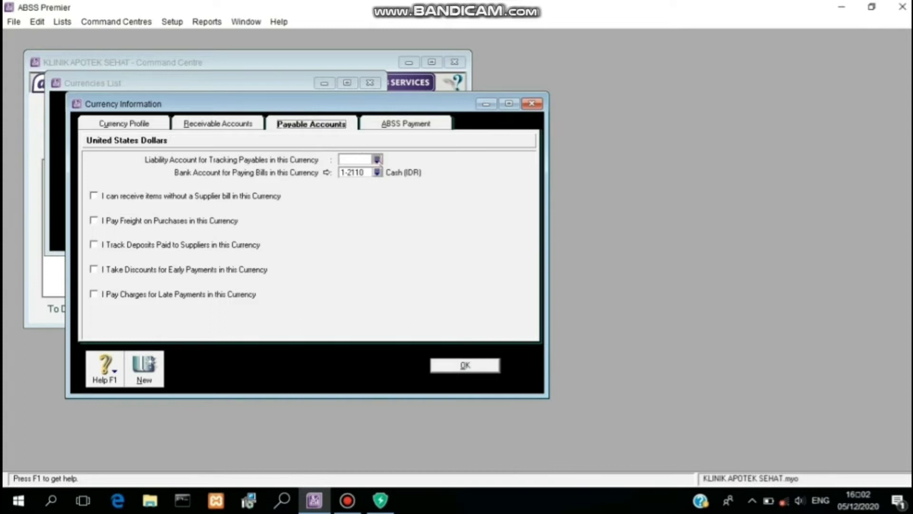
Step: Link USD payables to 2-2220 Trade Creditors (USD), bill payments to 1-2120 Cash (USD), enable purchase freight
{"action": "left_click", "coordinate": [377, 159]}
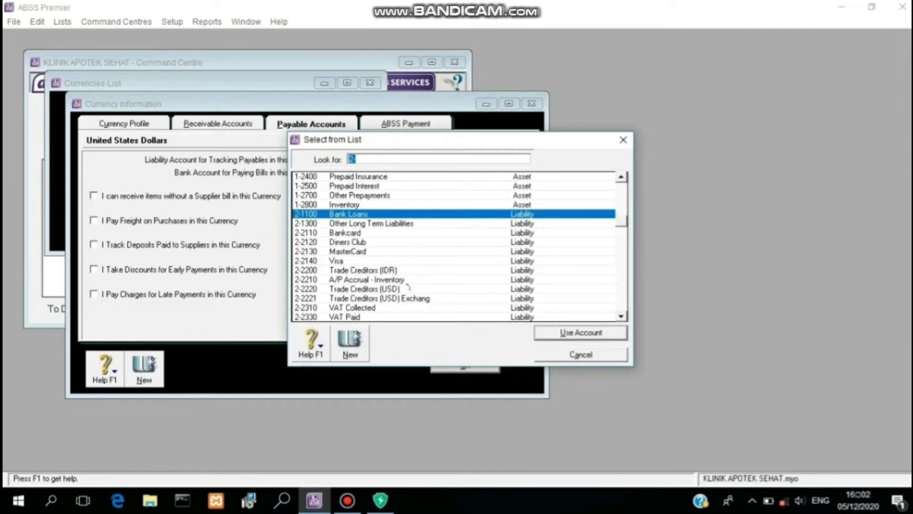
{"action": "left_click", "coordinate": [408, 288]}
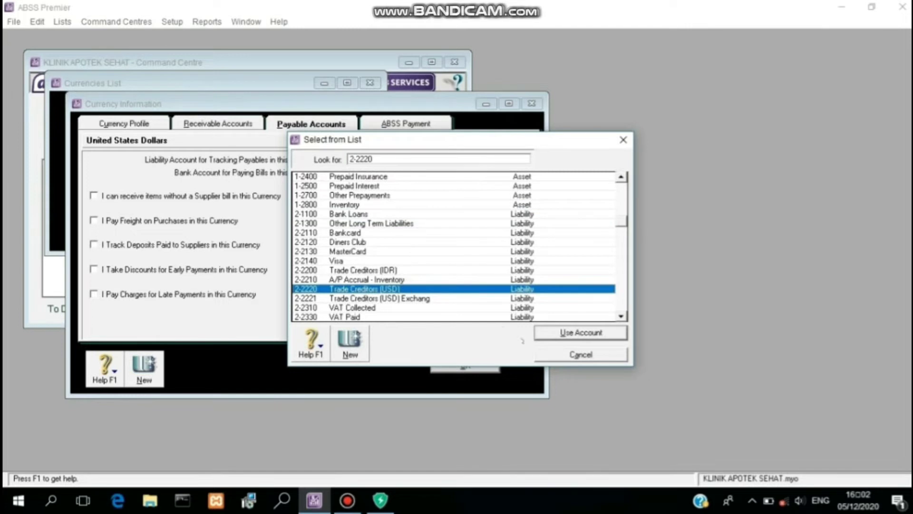
{"action": "left_click", "coordinate": [546, 338]}
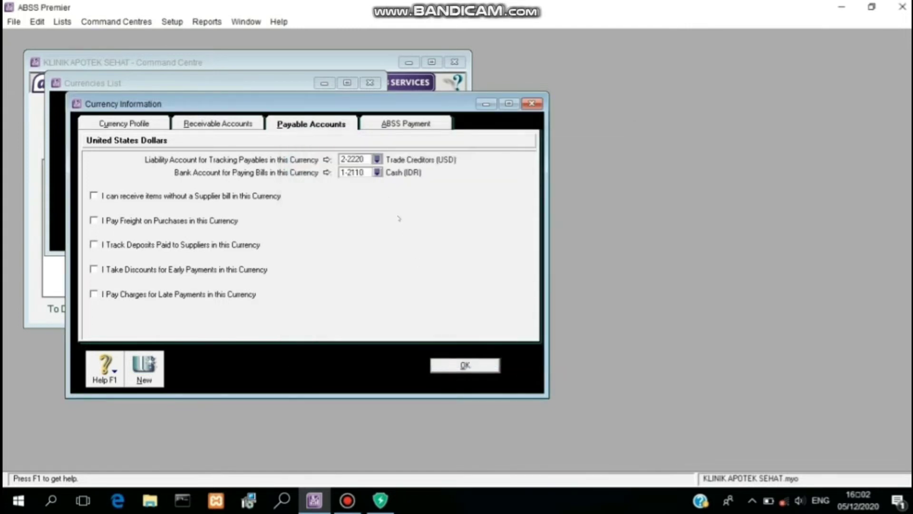
{"action": "left_click", "coordinate": [377, 172]}
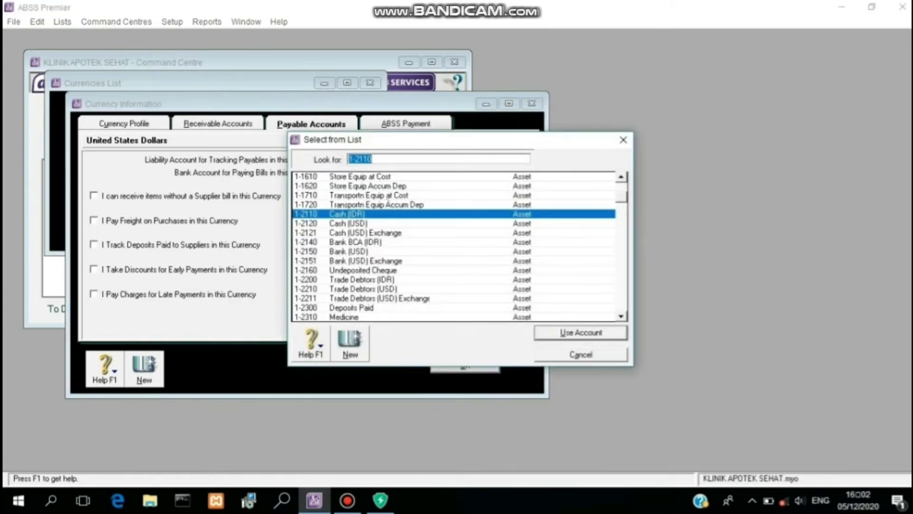
{"action": "left_click", "coordinate": [391, 224]}
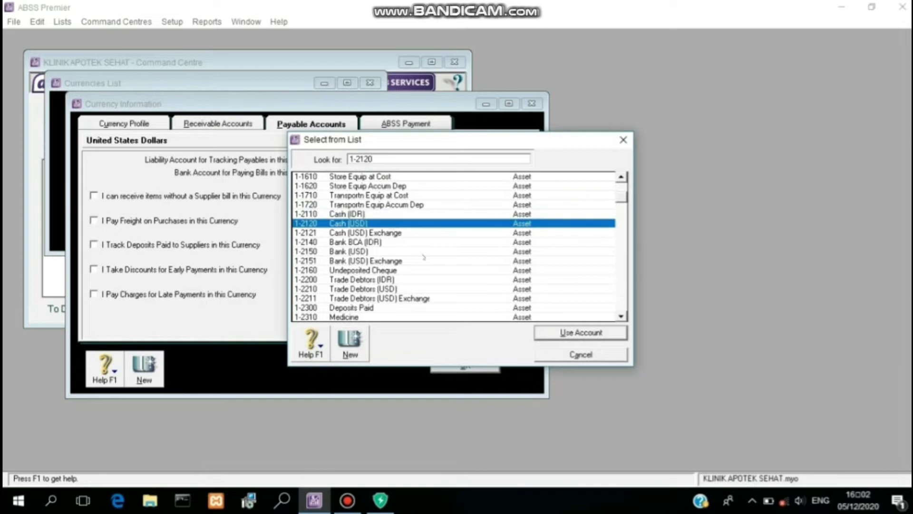
{"action": "left_click", "coordinate": [561, 331]}
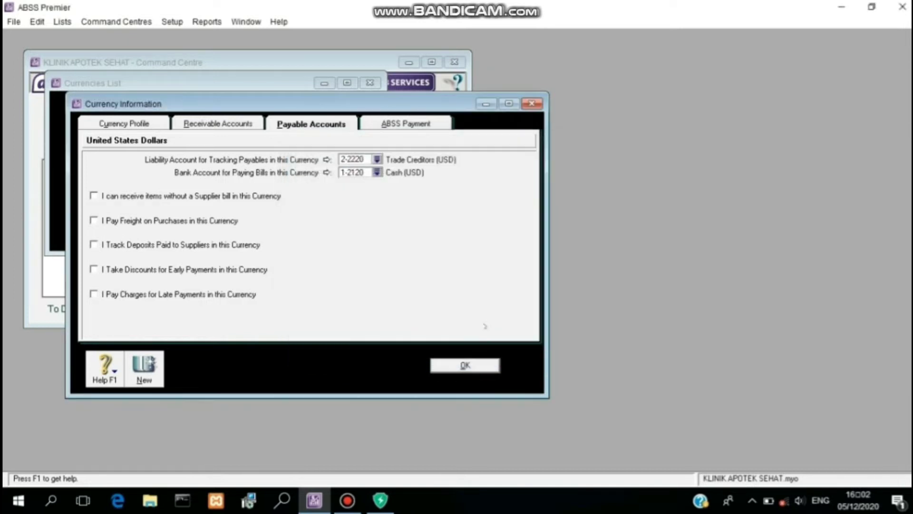
{"action": "left_click", "coordinate": [222, 225]}
Step: Enable supplier deposits, discounts and late charges; link freight to 6-1700 and deposits to 1-2300
{"action": "left_click", "coordinate": [222, 244]}
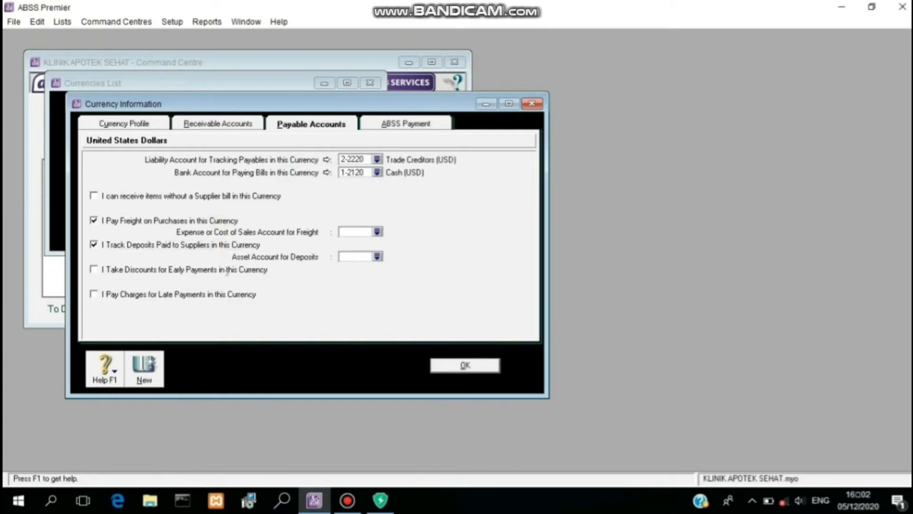
{"action": "left_click", "coordinate": [226, 270]}
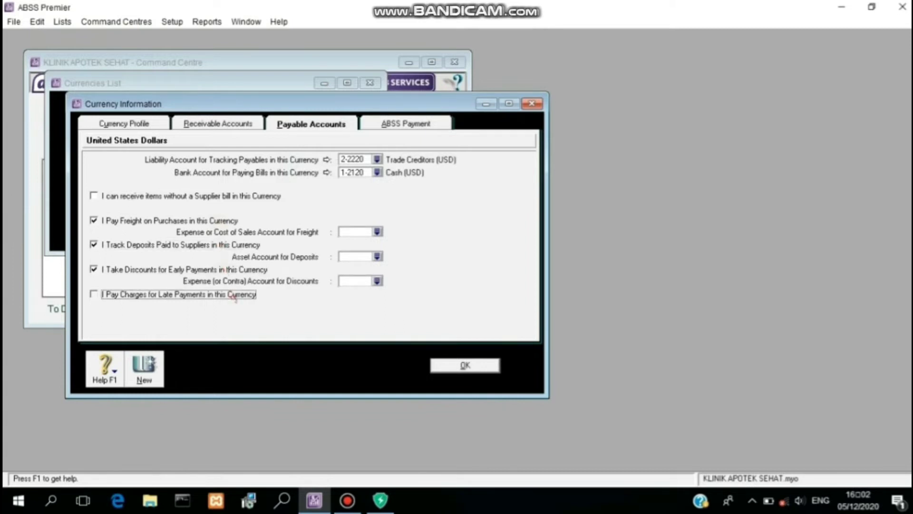
{"action": "left_click", "coordinate": [232, 295]}
{"action": "left_click", "coordinate": [377, 232]}
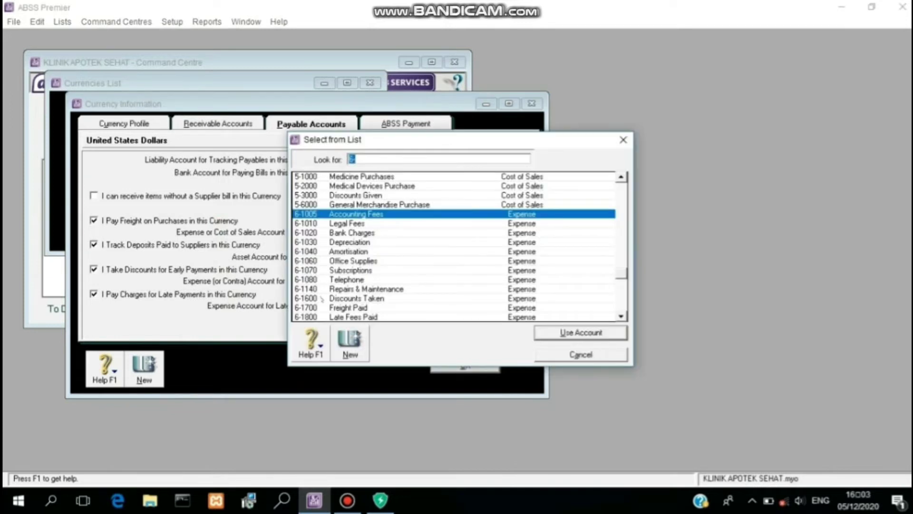
{"action": "left_click", "coordinate": [327, 308]}
{"action": "left_click", "coordinate": [570, 333]}
{"action": "left_click", "coordinate": [376, 257]}
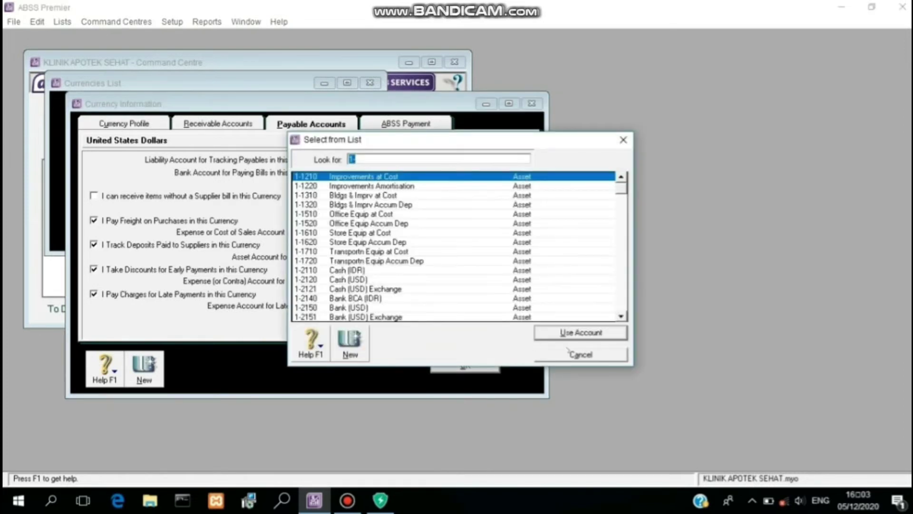
{"action": "left_click", "coordinate": [621, 316]}
{"action": "left_click", "coordinate": [620, 317]}
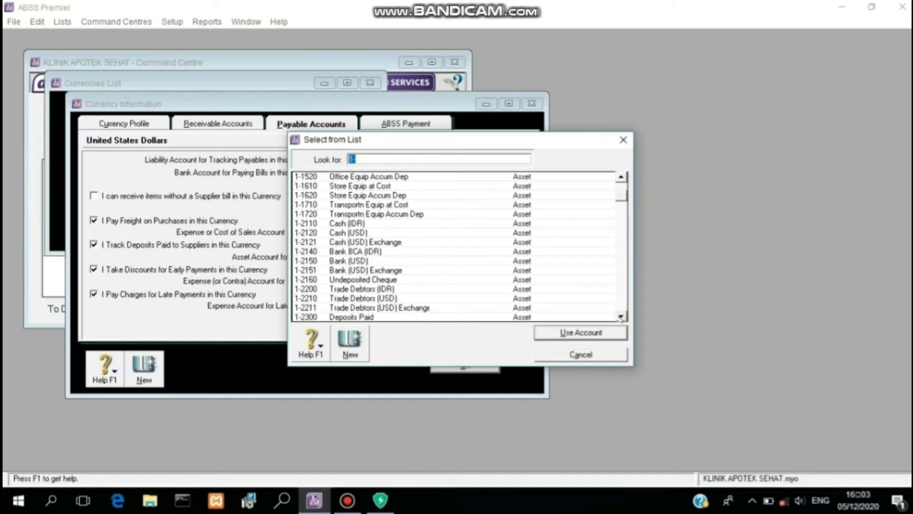
{"action": "left_click", "coordinate": [621, 316]}
{"action": "left_click", "coordinate": [620, 316]}
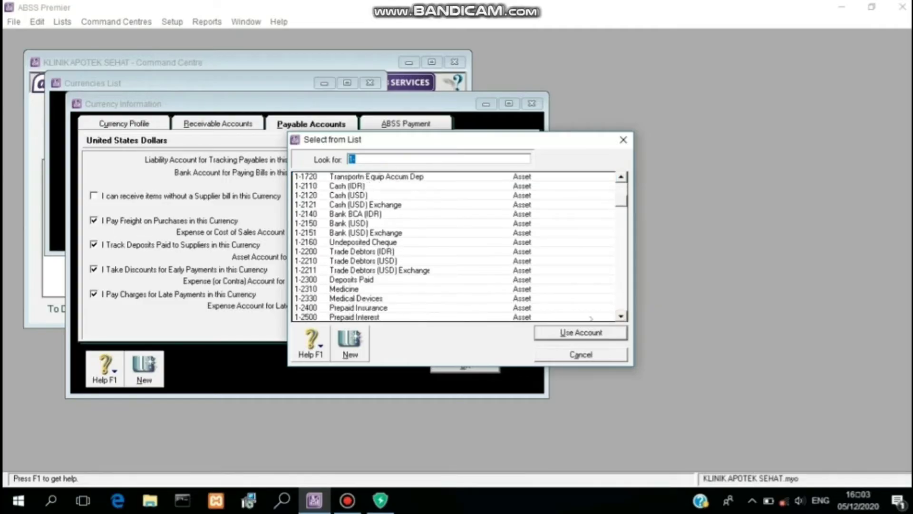
{"action": "left_click", "coordinate": [376, 280]}
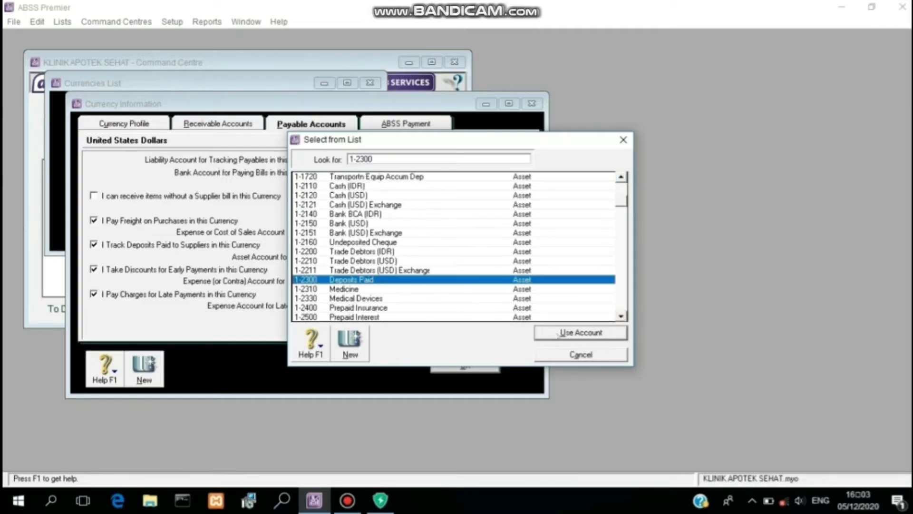
{"action": "left_click", "coordinate": [559, 334]}
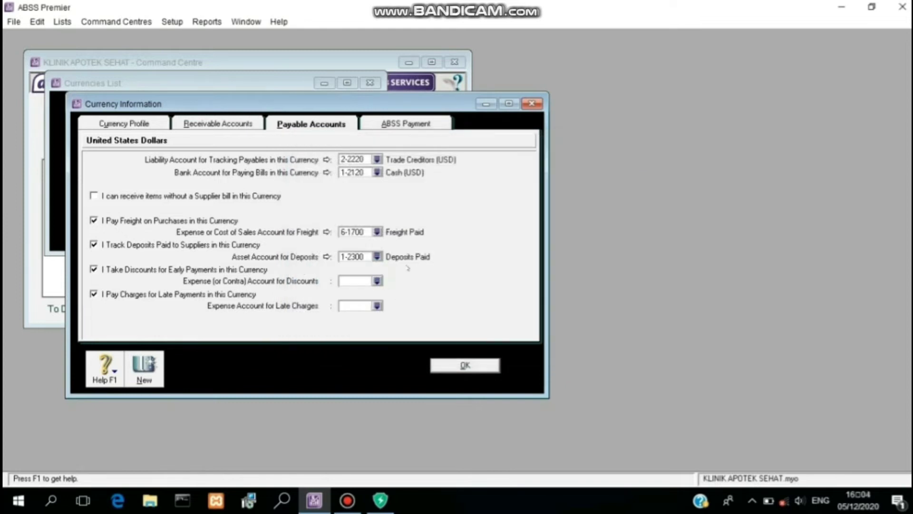
Step: Link discounts taken to 6-1600 and late fees to 6-1800, then save the USD settings
{"action": "left_click", "coordinate": [376, 282]}
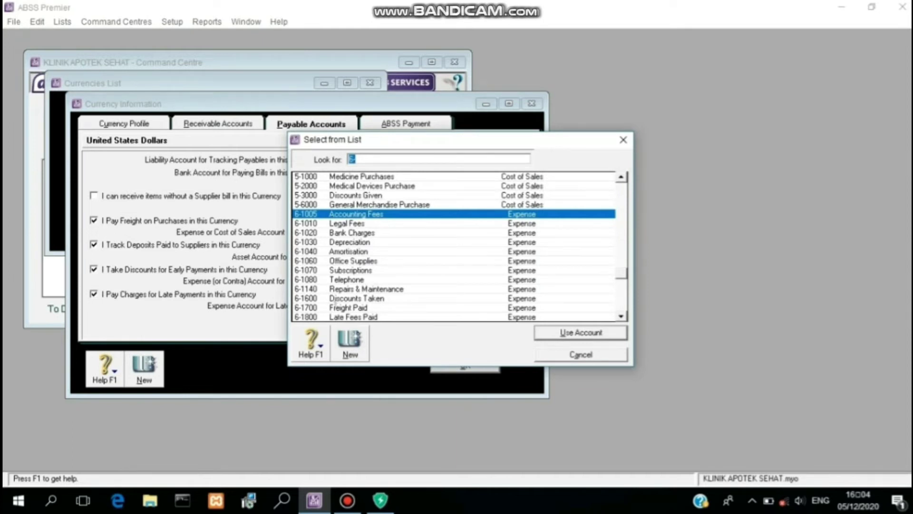
{"action": "left_click", "coordinate": [326, 299]}
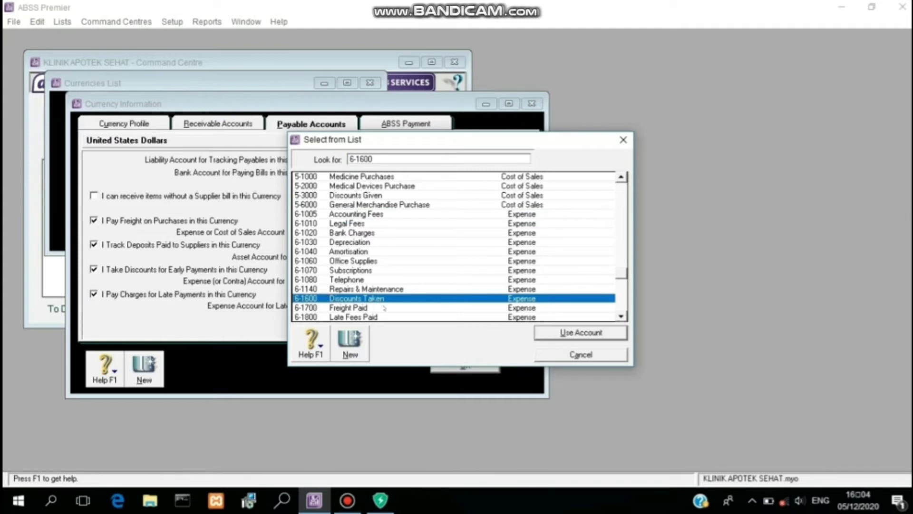
{"action": "left_click", "coordinate": [548, 335]}
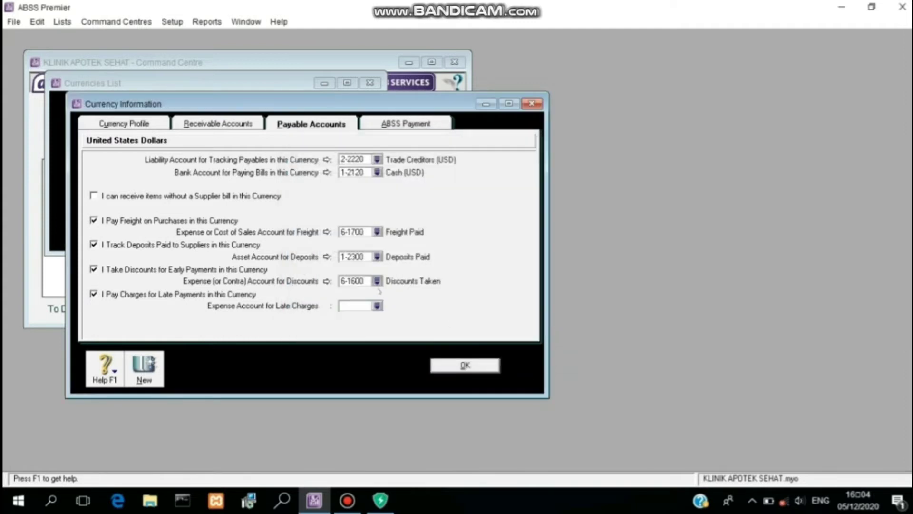
{"action": "left_click", "coordinate": [376, 306]}
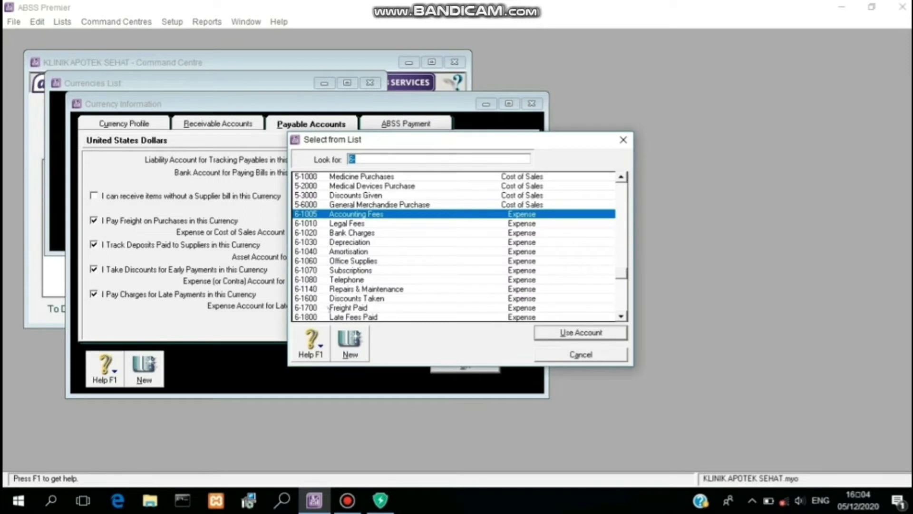
{"action": "left_click", "coordinate": [332, 317]}
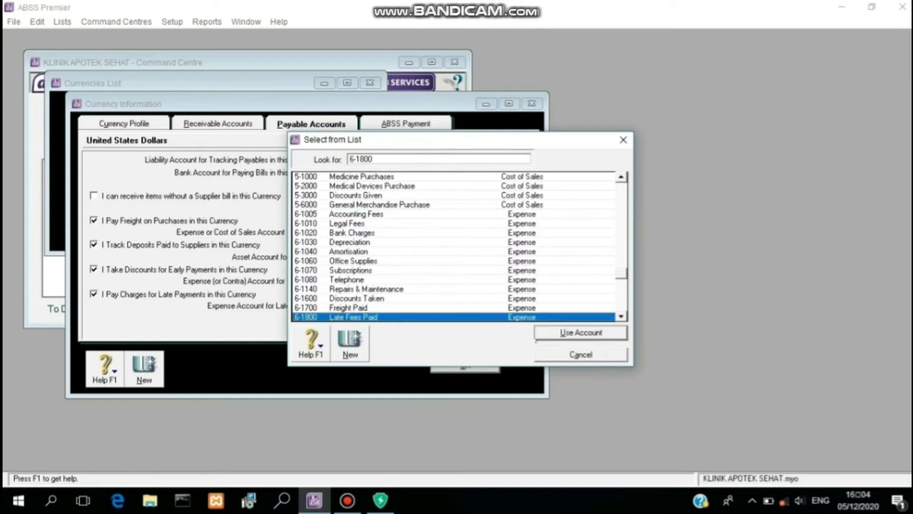
{"action": "left_click", "coordinate": [554, 332]}
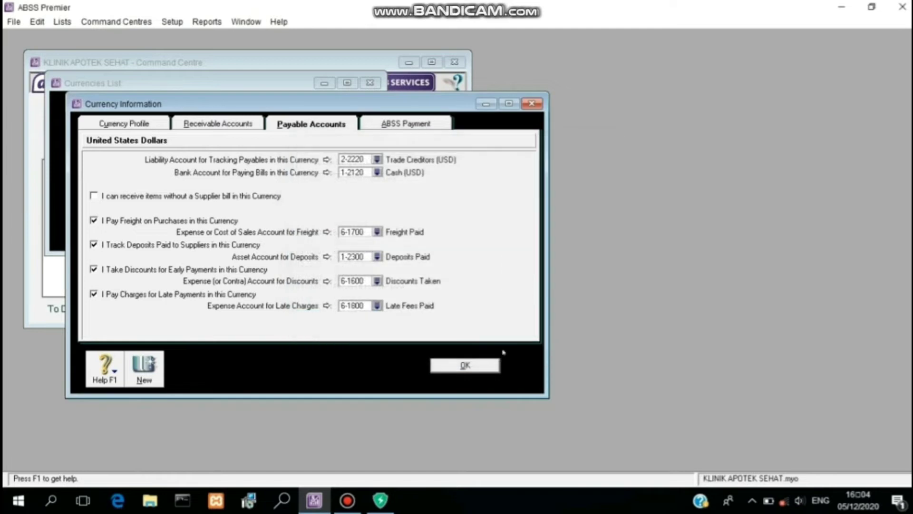
{"action": "left_click", "coordinate": [466, 365]}
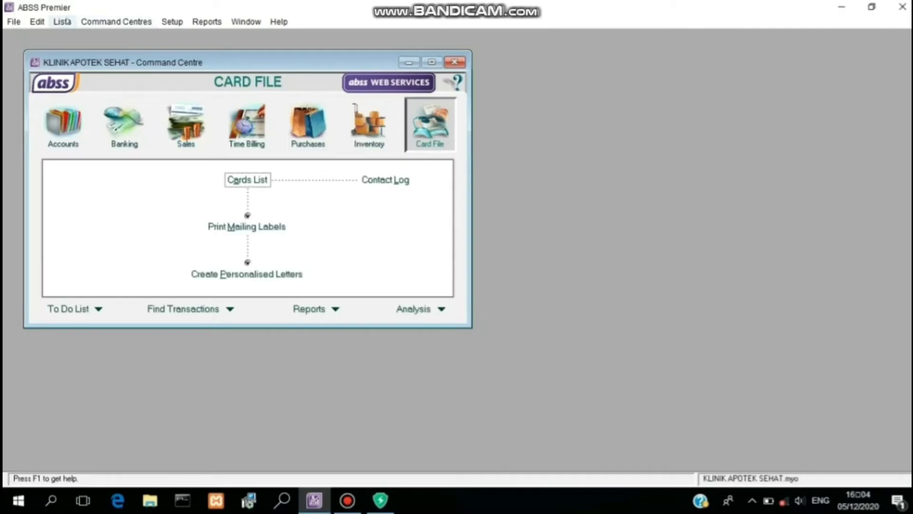
Step: Open the Lists menu from the Command Centre
{"action": "left_click", "coordinate": [62, 22]}
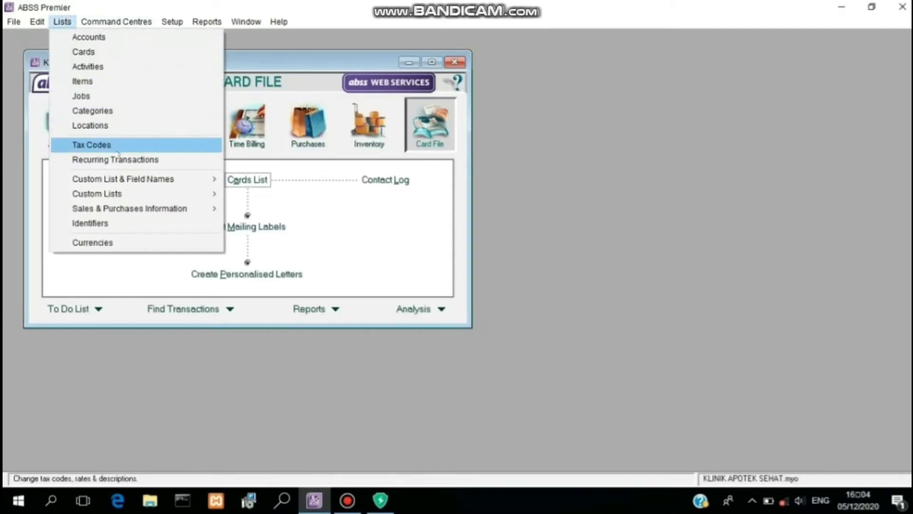
Step: Edit tax code VAT into PPN, 'Pajak Pertambahan Nilai', with a 10% rate
{"action": "left_click", "coordinate": [118, 152]}
{"action": "left_click", "coordinate": [89, 129]}
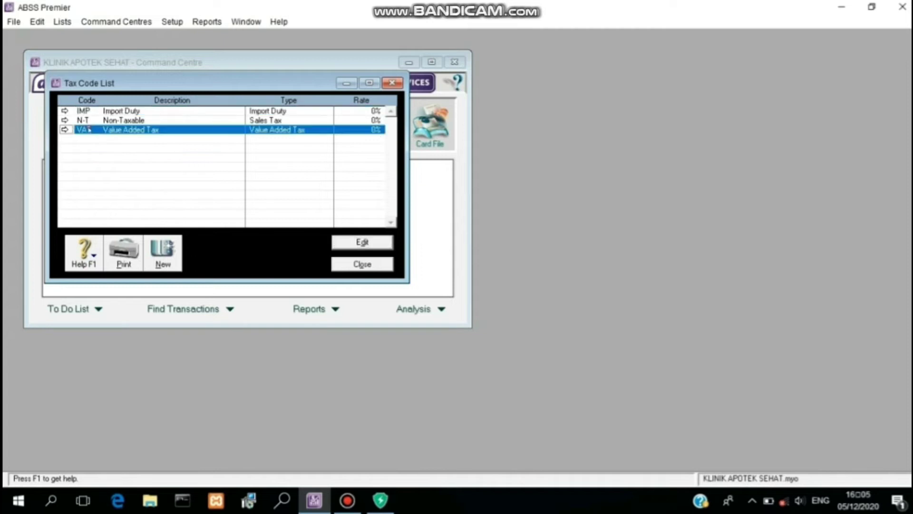
{"action": "left_click", "coordinate": [381, 244]}
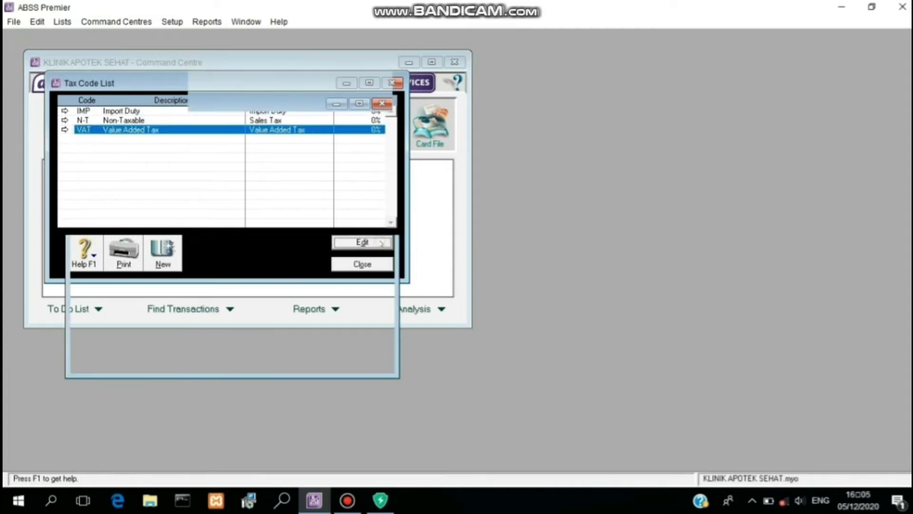
{"action": "type", "text": "PPN"}
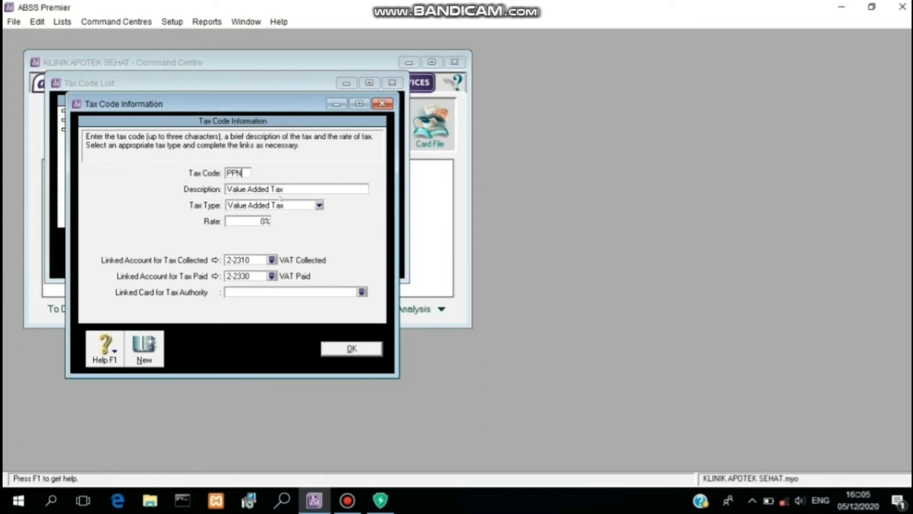
{"action": "left_click", "coordinate": [280, 190]}
{"action": "type", "text": "Pajak "}
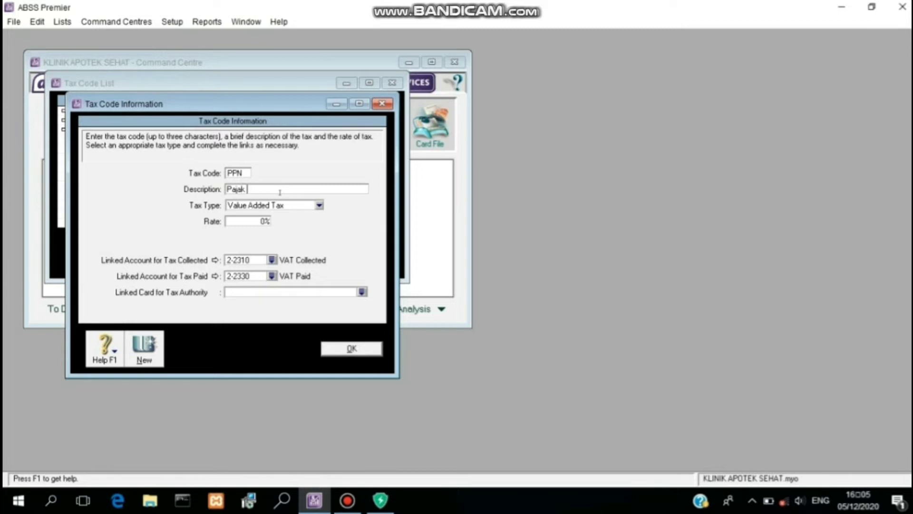
{"action": "type", "text": "Pertambahan Nilai"}
{"action": "left_click", "coordinate": [266, 221]}
{"action": "type", "text": "10"}
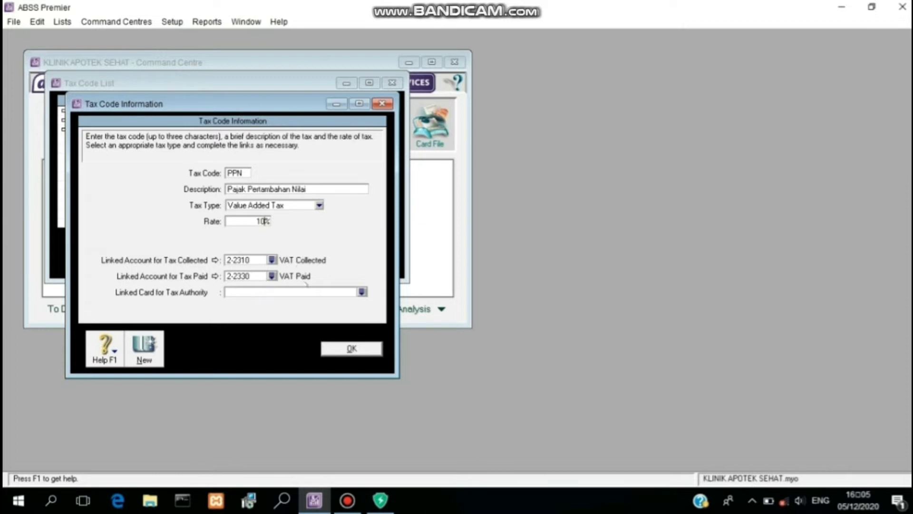
{"action": "left_click", "coordinate": [343, 348]}
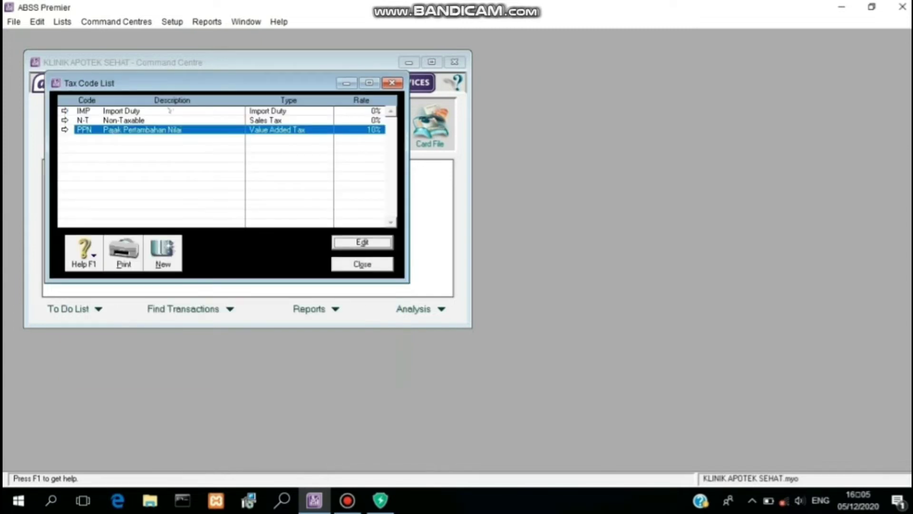
Step: Delete the IMP Import Duty tax code from the Tax Code List
{"action": "left_click", "coordinate": [168, 111]}
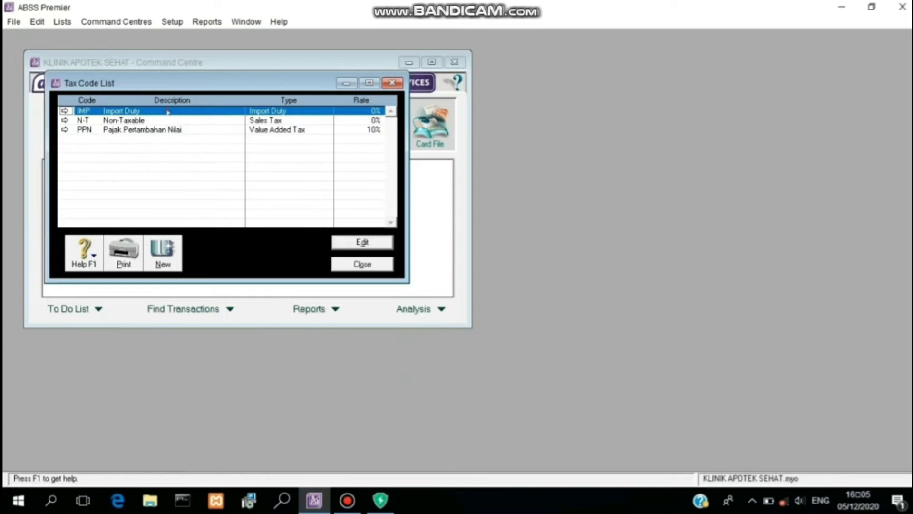
{"action": "right_click", "coordinate": [169, 111]}
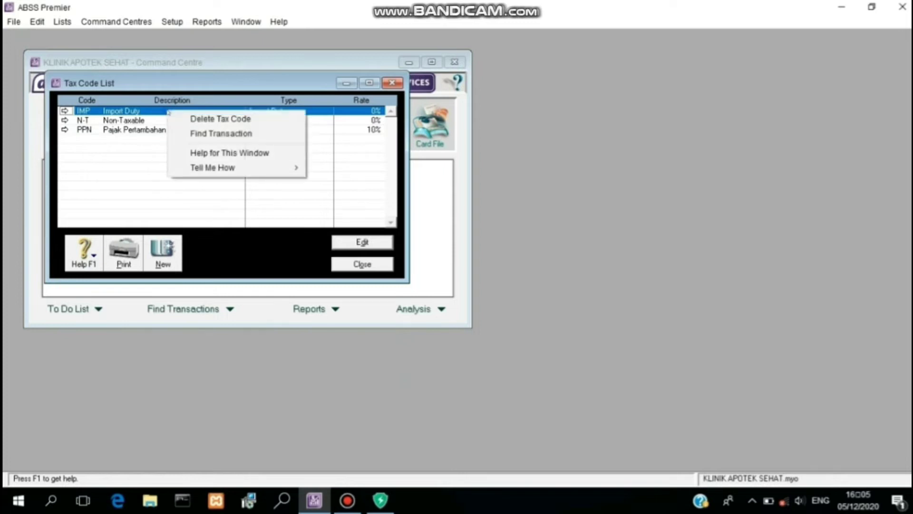
{"action": "left_click", "coordinate": [179, 119]}
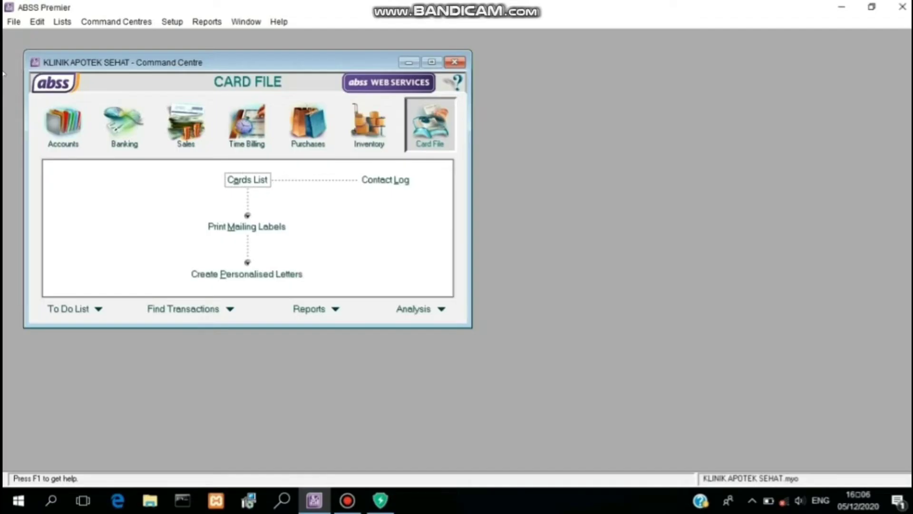
Step: Create a new job with number J and name Jasa in the Jobs List
{"action": "left_click", "coordinate": [60, 23]}
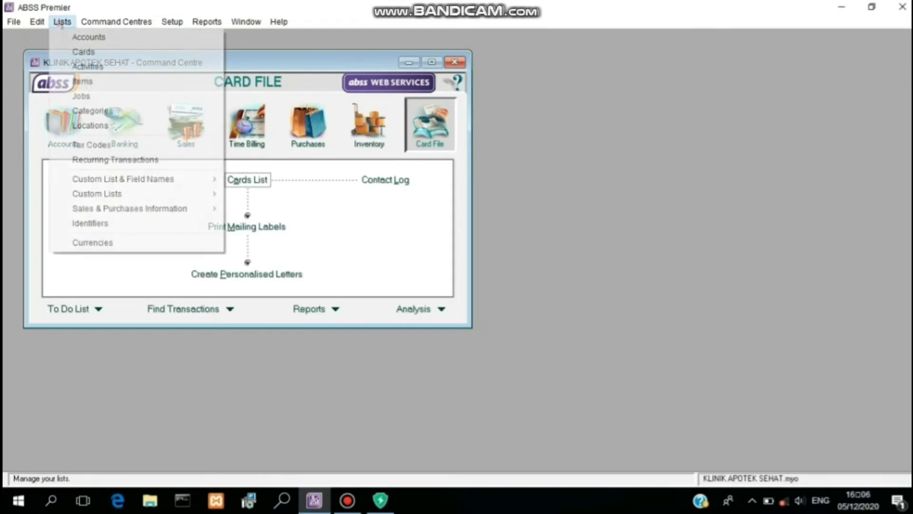
{"action": "left_click", "coordinate": [92, 95]}
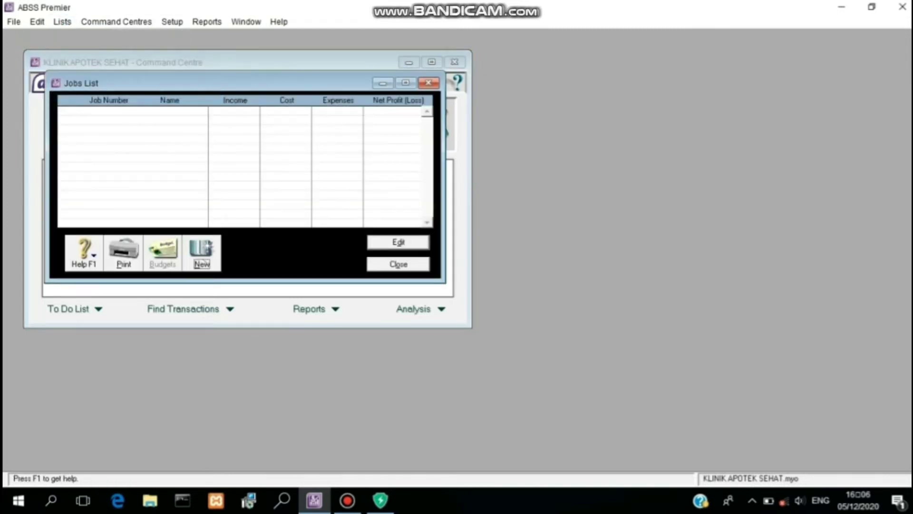
{"action": "left_click", "coordinate": [203, 261]}
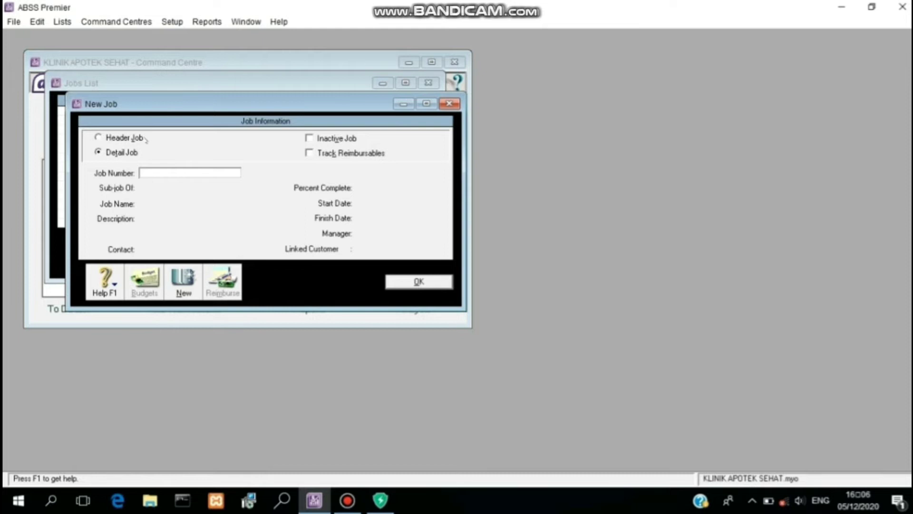
{"action": "type", "text": "J"}
{"action": "key", "text": "Tab"}
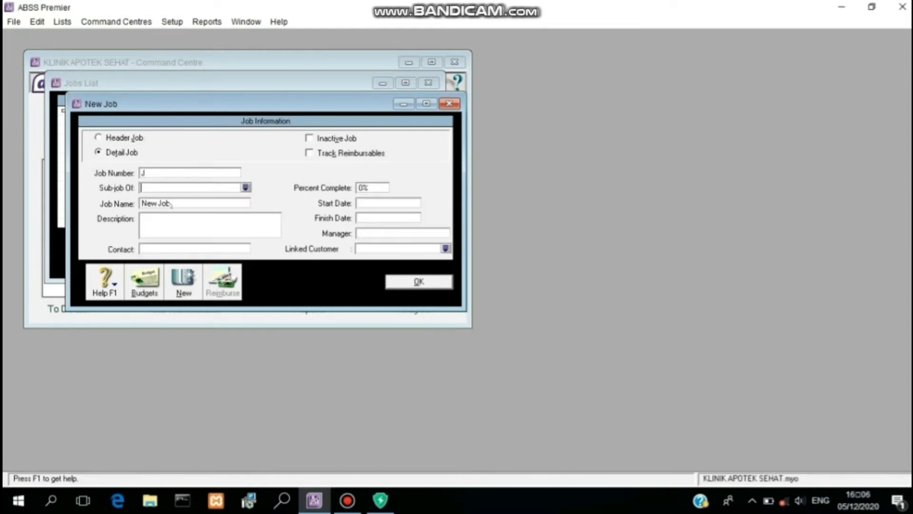
{"action": "key", "text": "Tab"}
{"action": "type", "text": "Jasa"}
{"action": "left_click", "coordinate": [407, 282]}
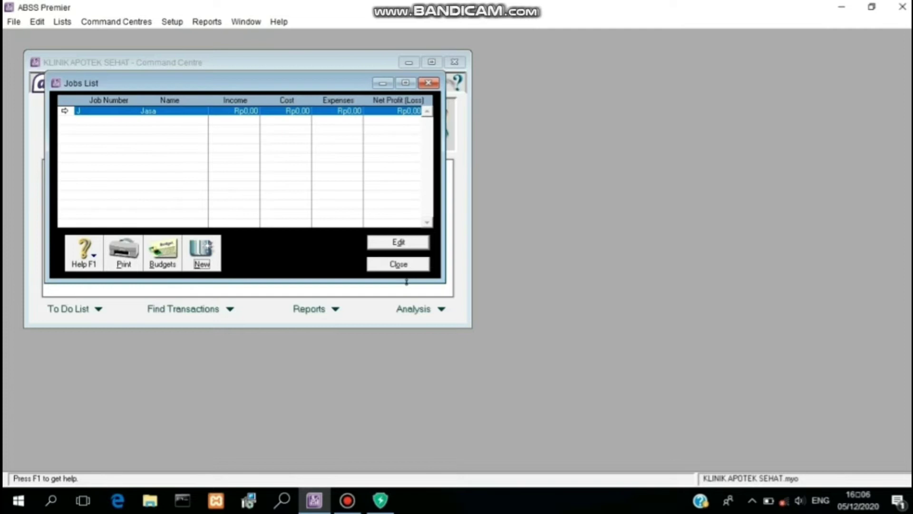
Step: Add a second job, number P named Produk, and close the Jobs List
{"action": "left_click", "coordinate": [204, 251]}
{"action": "left_click", "coordinate": [151, 171]}
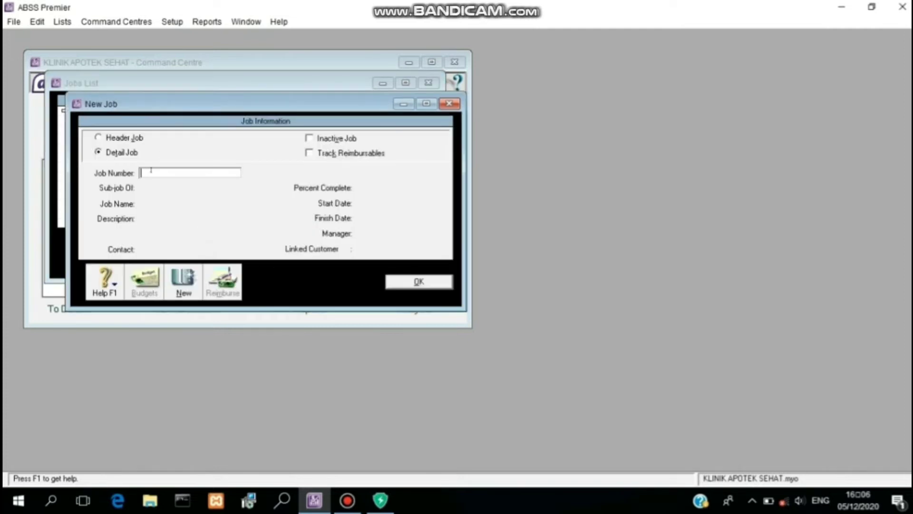
{"action": "type", "text": "P"}
{"action": "key", "text": "Tab"}
{"action": "key", "text": "Tab"}
{"action": "type", "text": "Produk"}
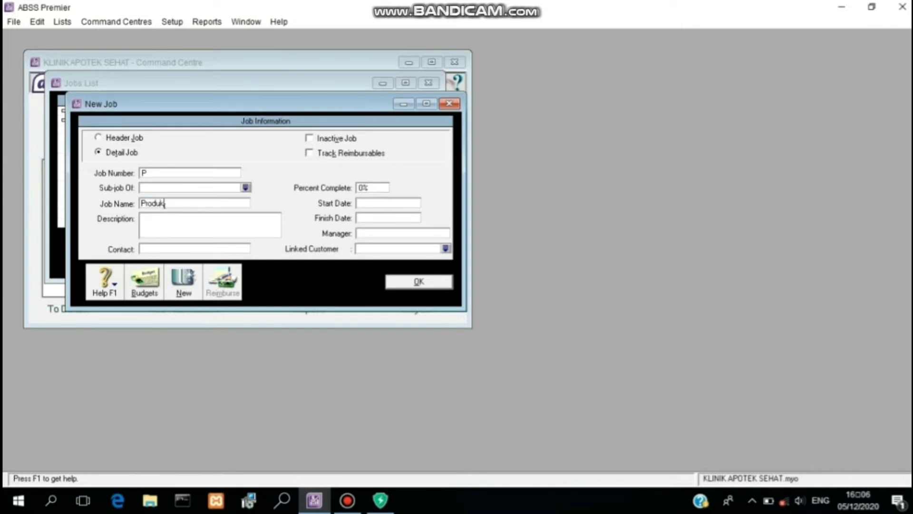
{"action": "left_click", "coordinate": [403, 282]}
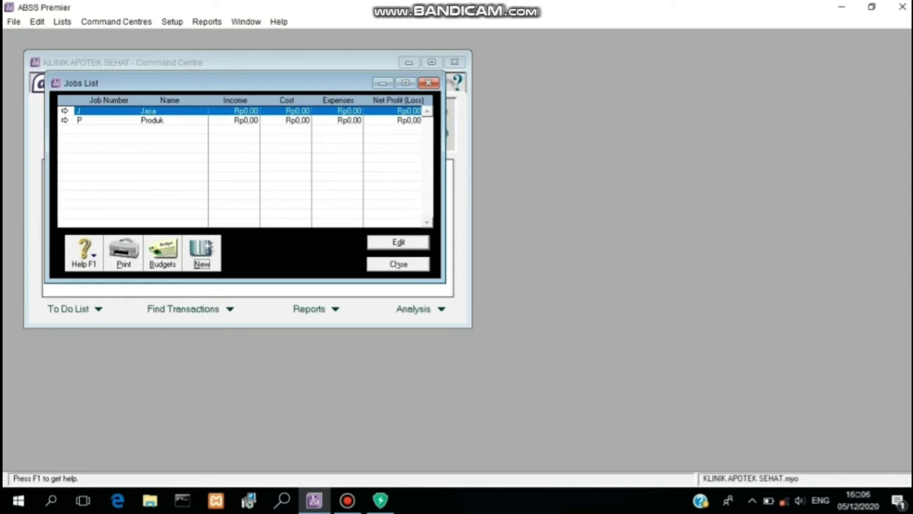
{"action": "left_click", "coordinate": [398, 265]}
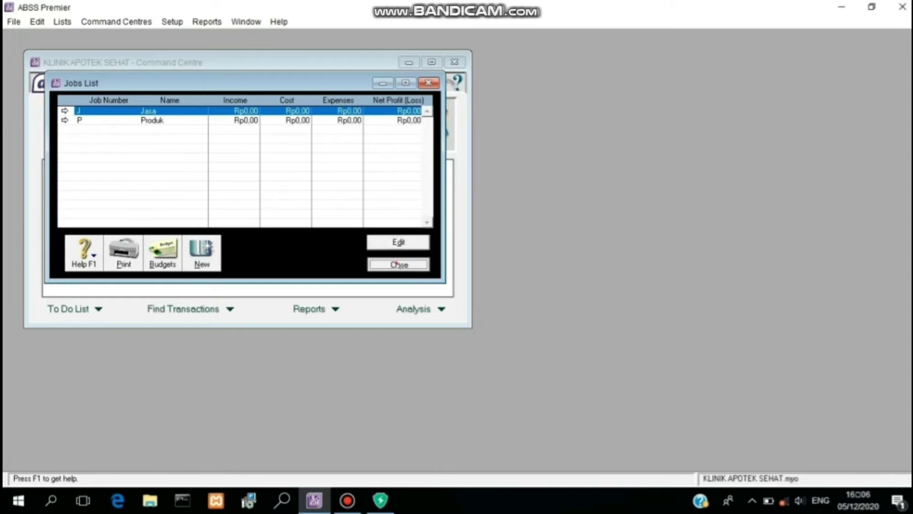
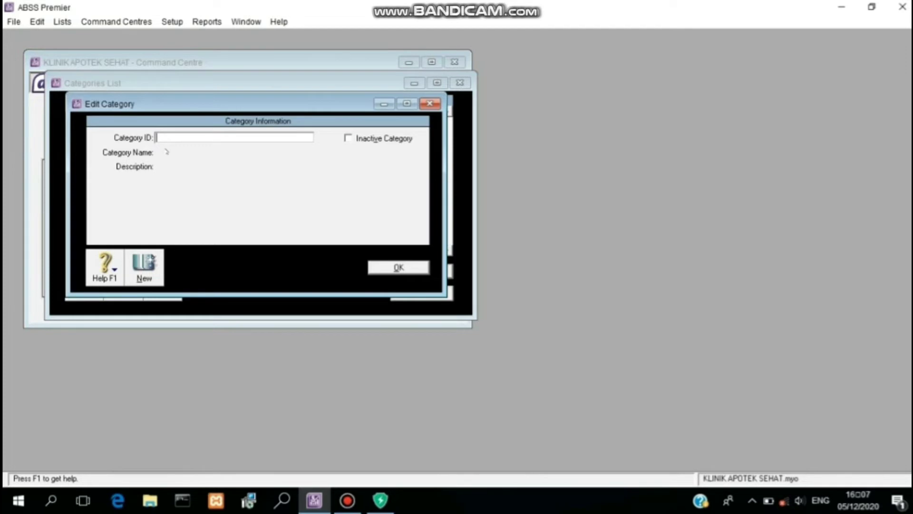
Step: Save category L as Local, add category 0 as Overseas, then close the categories list
{"action": "key", "text": "Tab"}
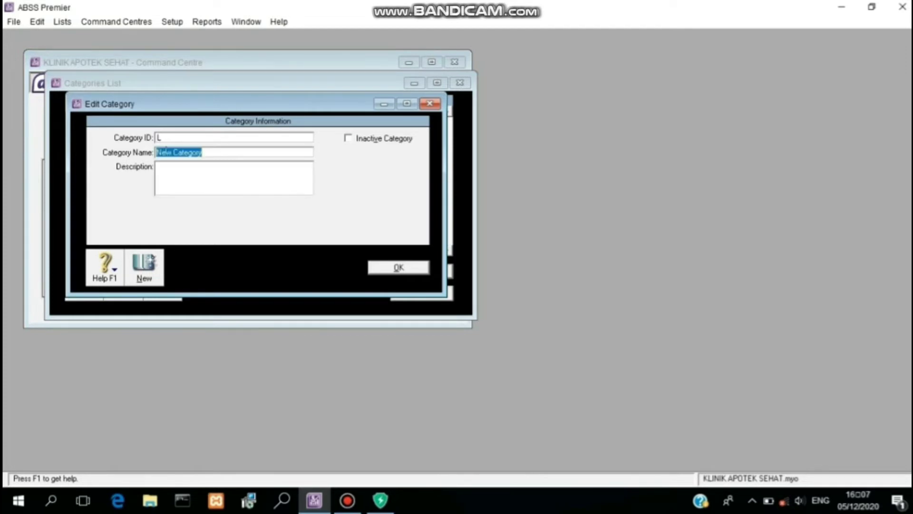
{"action": "type", "text": "Loca"}
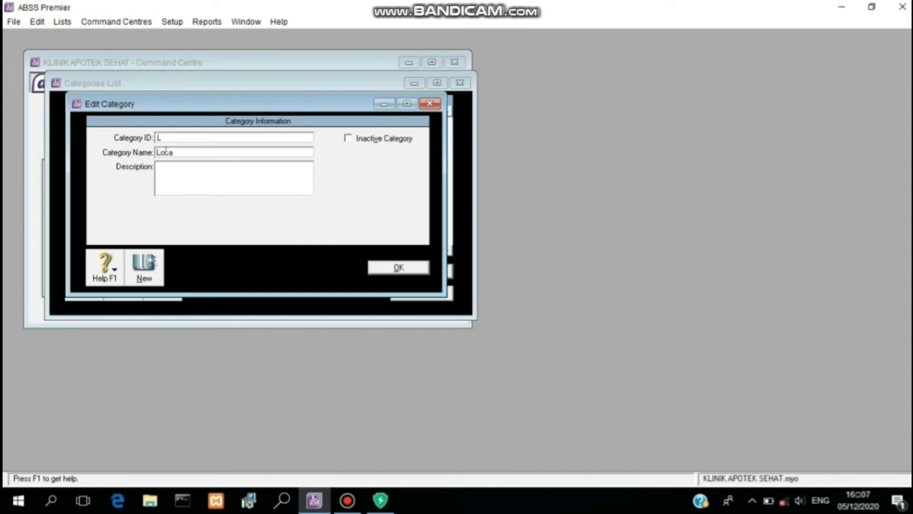
{"action": "type", "text": "l"}
{"action": "left_click", "coordinate": [420, 266]}
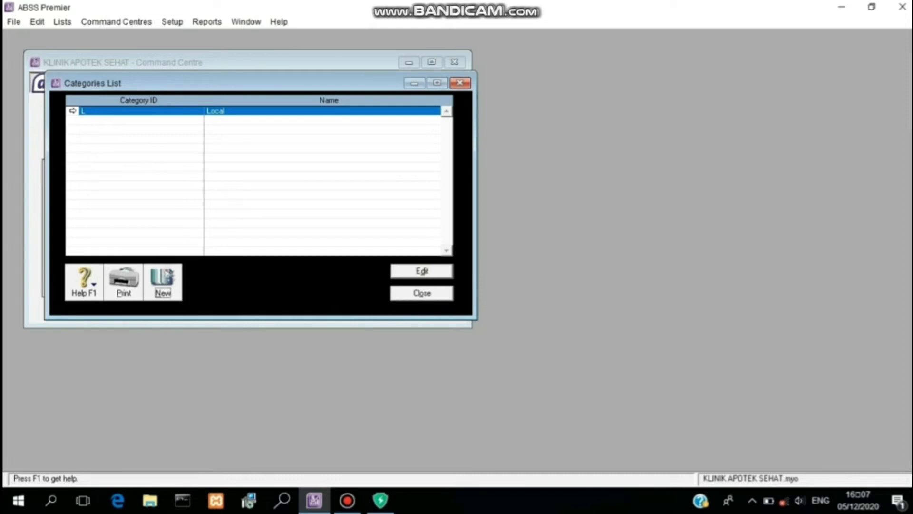
{"action": "left_click", "coordinate": [167, 272]}
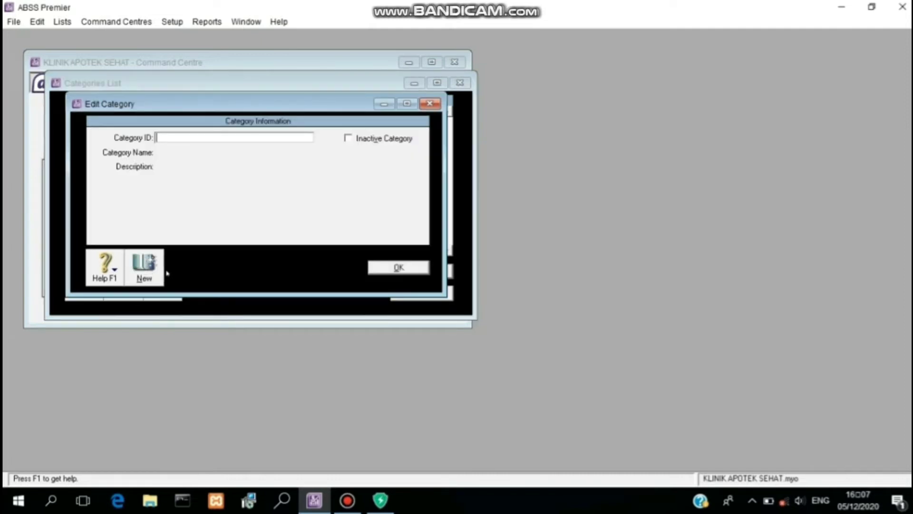
{"action": "type", "text": "0"}
{"action": "key", "text": "Tab"}
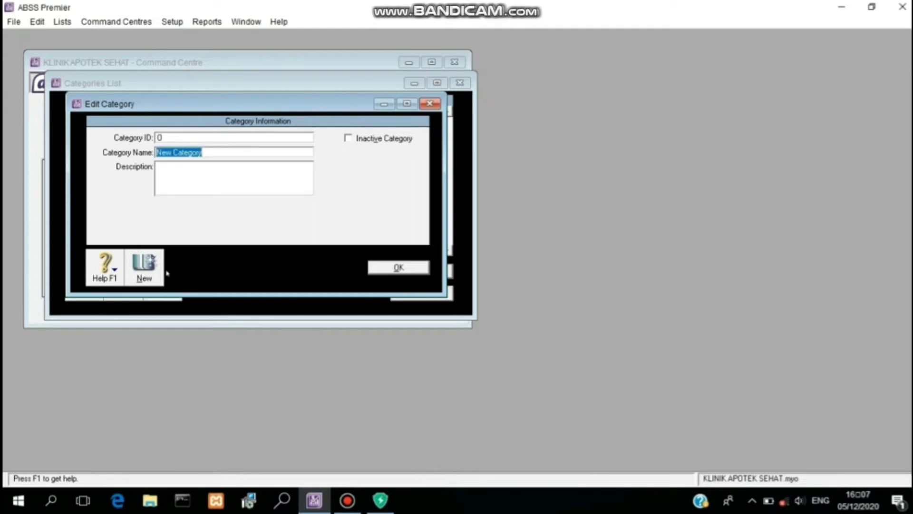
{"action": "type", "text": "0v"}
{"action": "type", "text": "ersea"}
{"action": "type", "text": "s"}
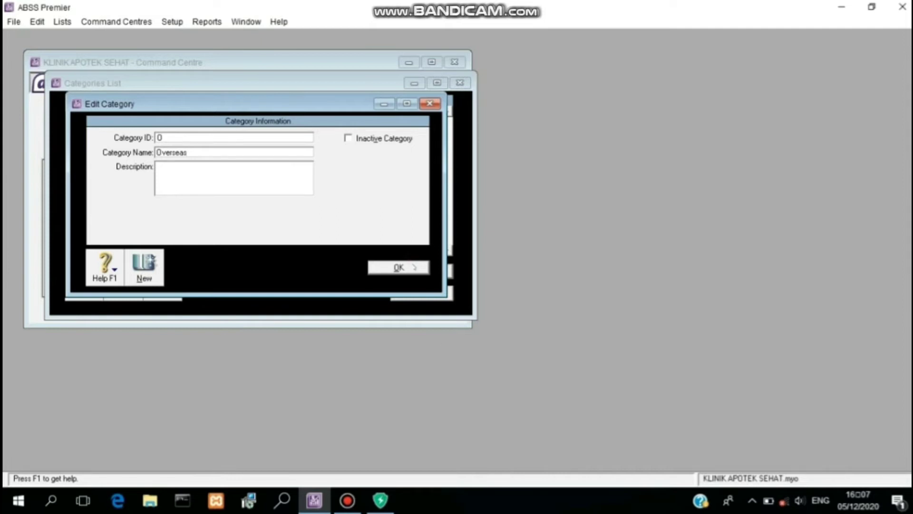
{"action": "left_click", "coordinate": [413, 264]}
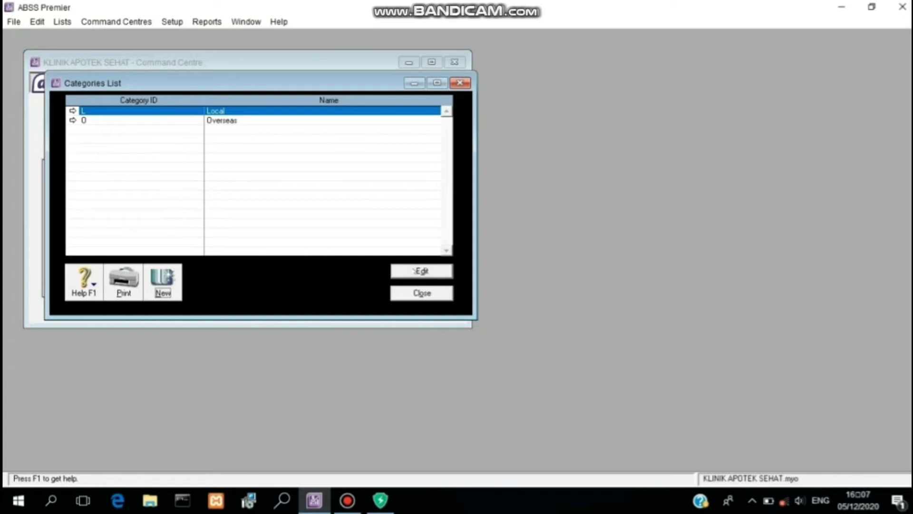
{"action": "left_click", "coordinate": [421, 293]}
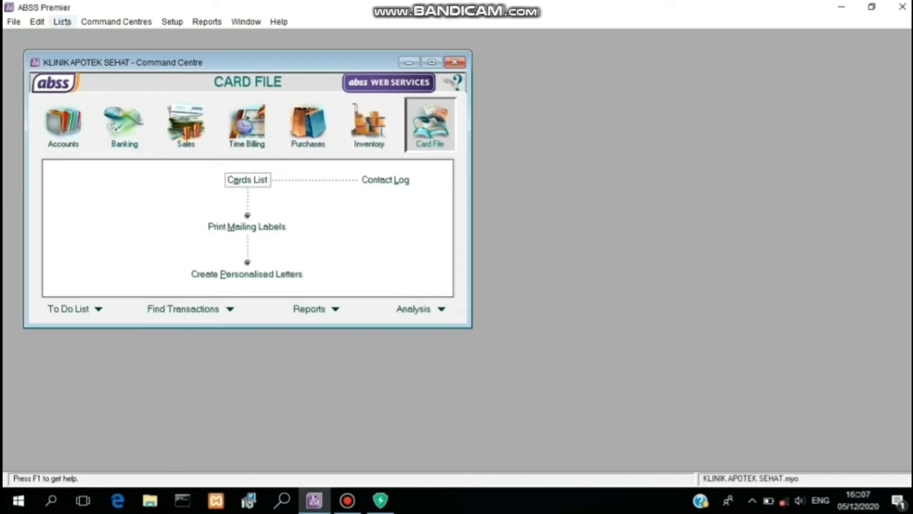
Step: In Custom List & Field Names > Price Levels, name Level A IDR and Level B USD
{"action": "left_click", "coordinate": [64, 21]}
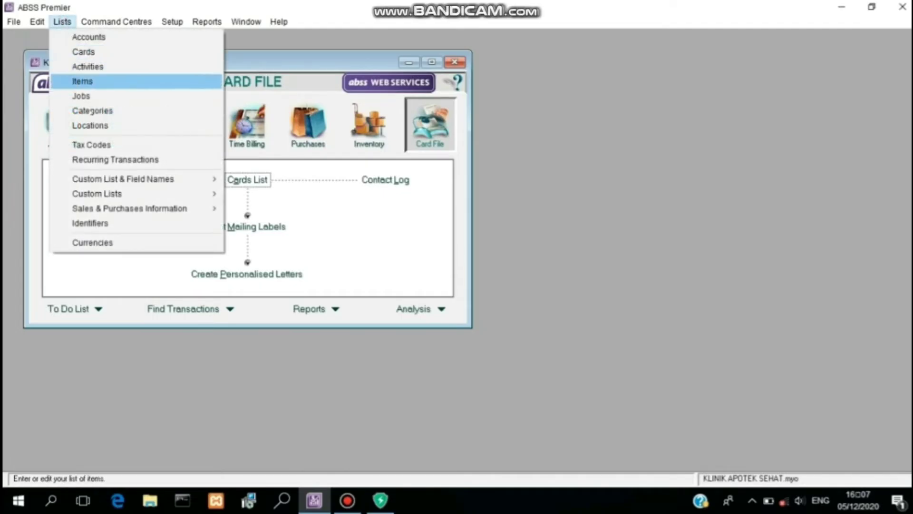
{"action": "mouse_move", "coordinate": [99, 178]}
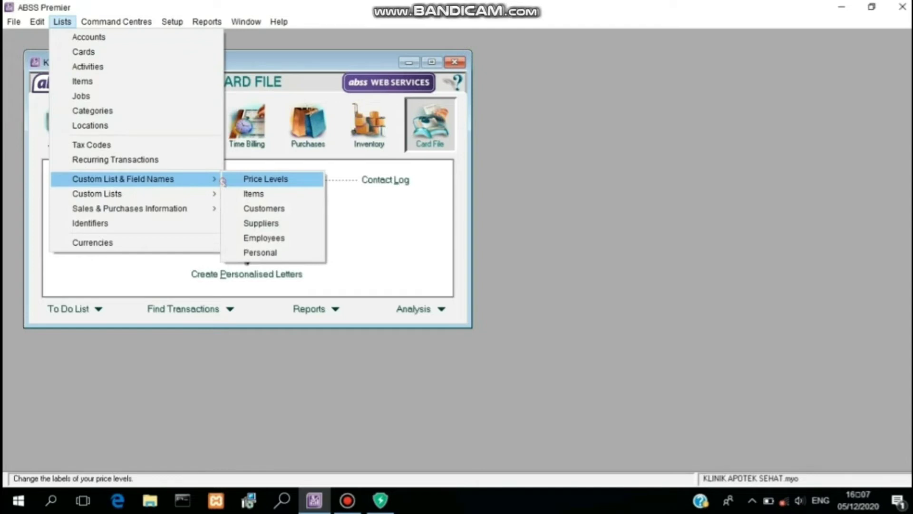
{"action": "left_click", "coordinate": [224, 181]}
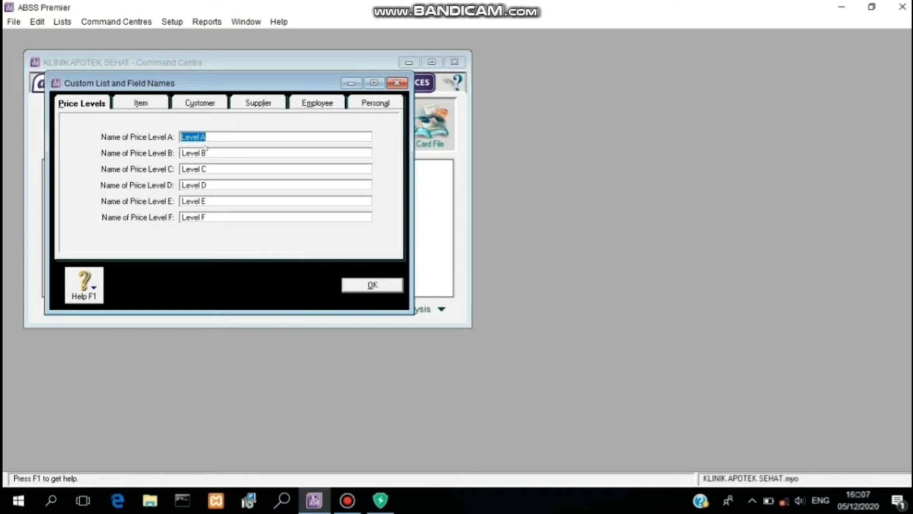
{"action": "type", "text": "IDR"}
{"action": "left_click", "coordinate": [207, 153]}
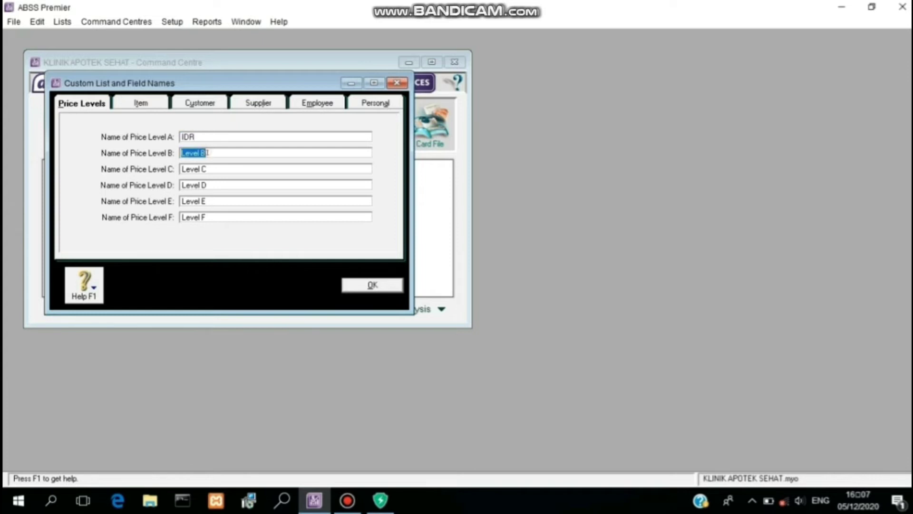
{"action": "type", "text": "USD"}
{"action": "left_click", "coordinate": [373, 285]}
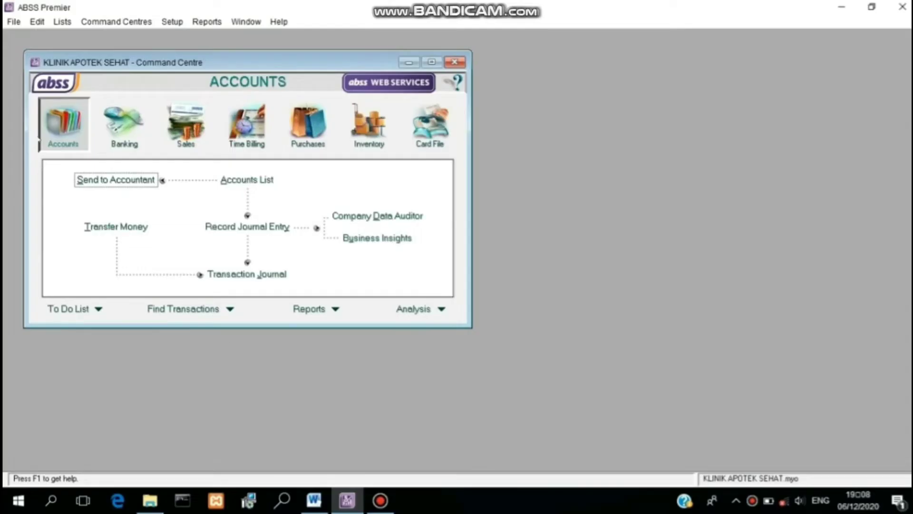
Step: Run Verify Company File and acknowledge the 'No errors were found' result
{"action": "left_click", "coordinate": [13, 22]}
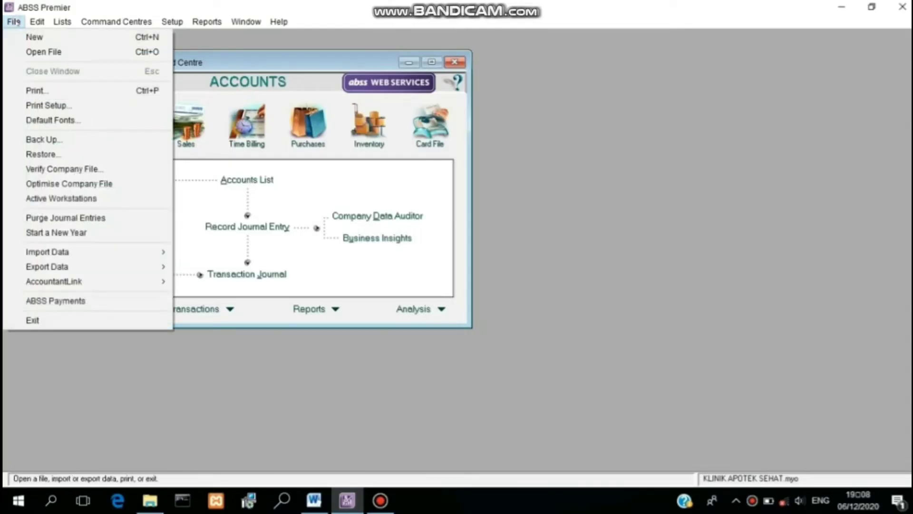
{"action": "left_click", "coordinate": [71, 169]}
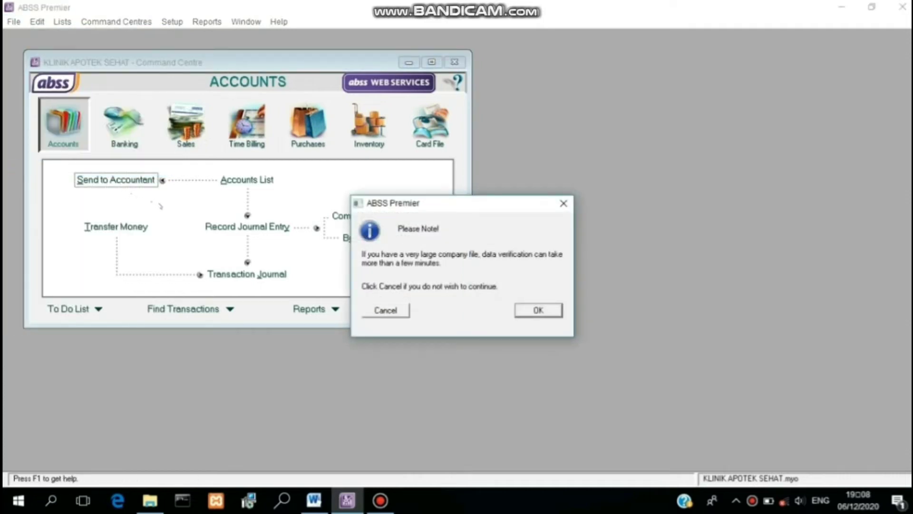
{"action": "left_click", "coordinate": [529, 308]}
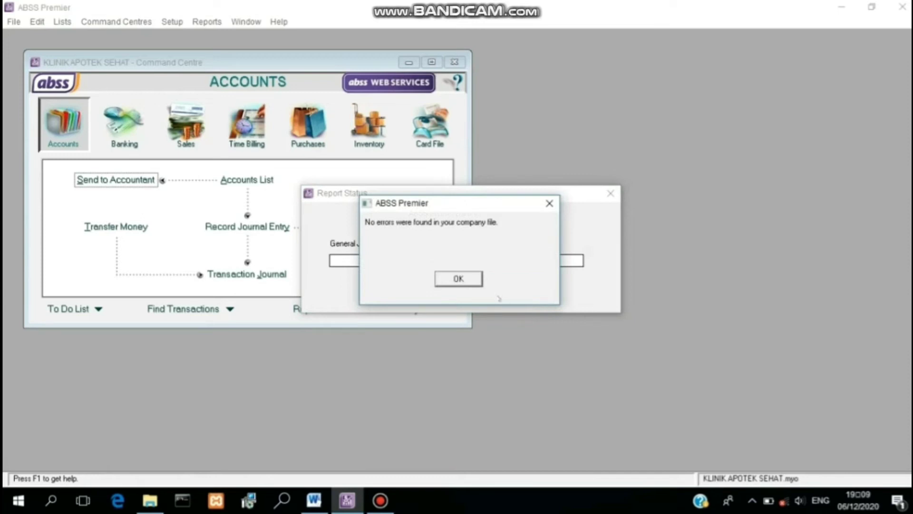
{"action": "left_click", "coordinate": [471, 279]}
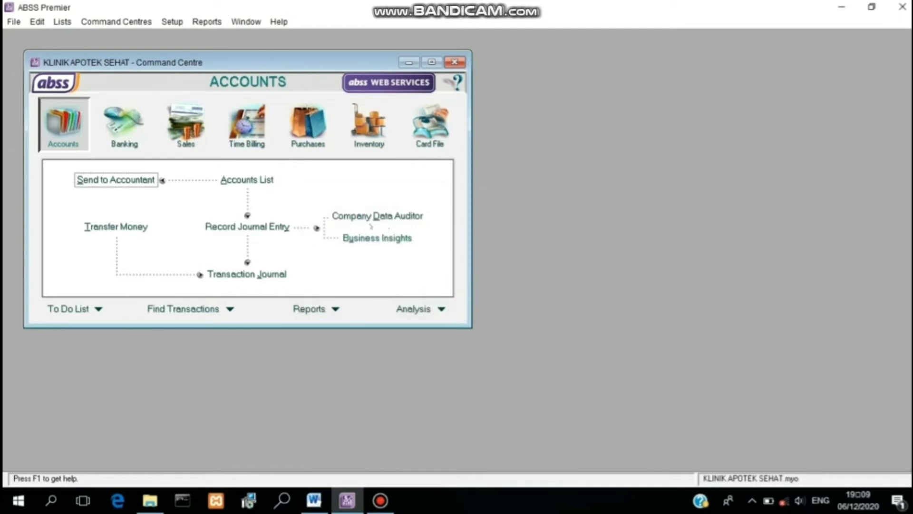
{"action": "left_click", "coordinate": [14, 22]}
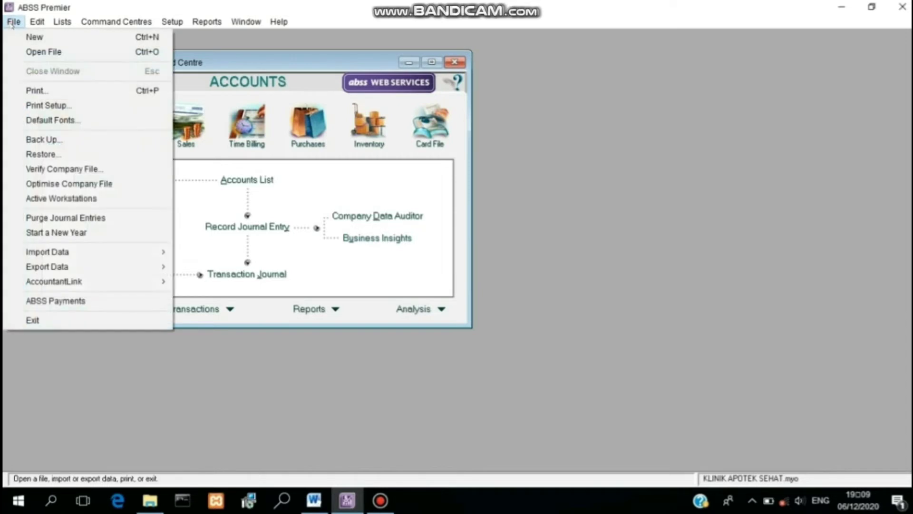
Step: Back up all company data to a file named AKA 2-- in the Backup folder
{"action": "left_click", "coordinate": [51, 140]}
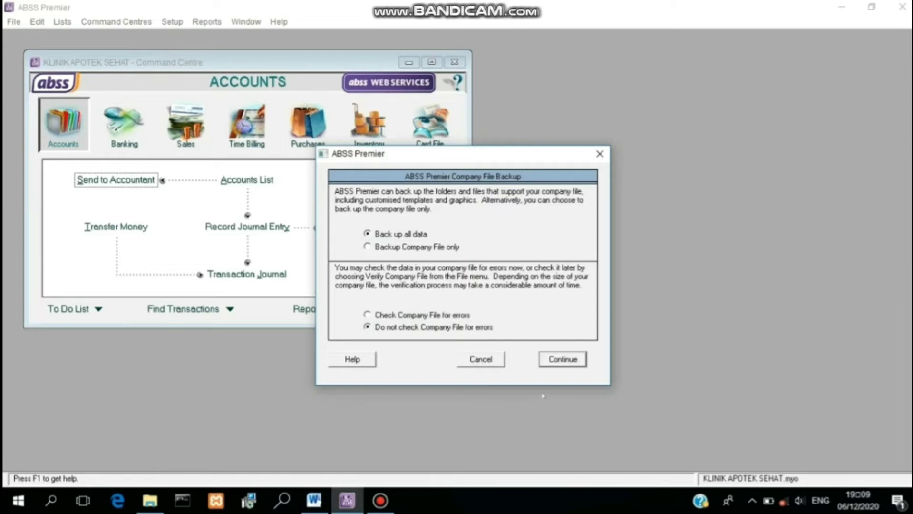
{"action": "left_click", "coordinate": [562, 360]}
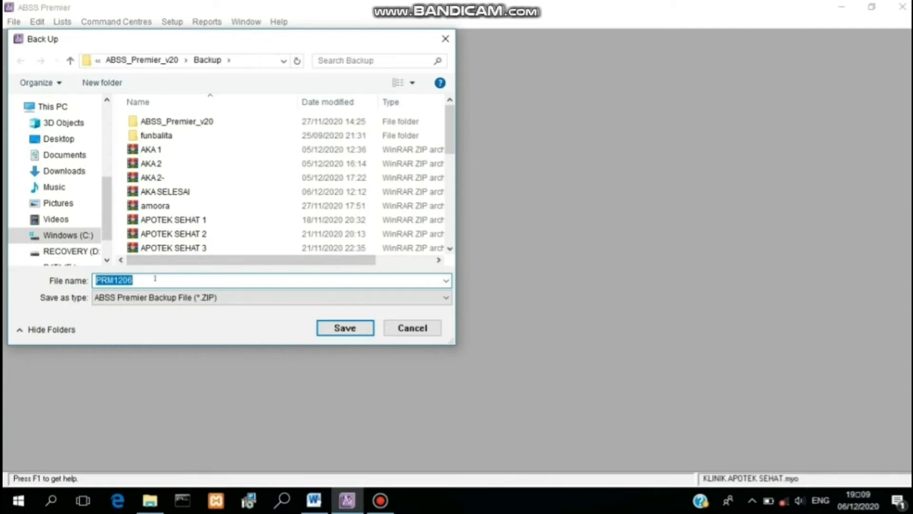
{"action": "type", "text": "AK"}
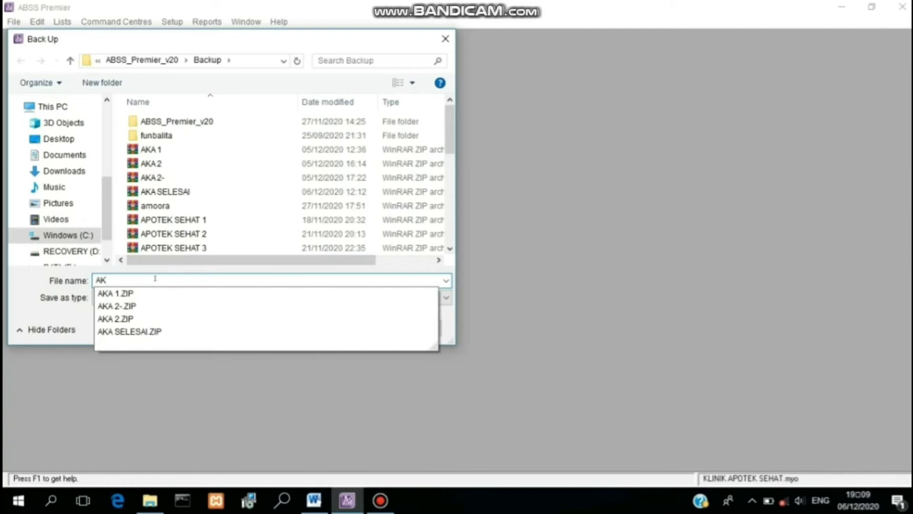
{"action": "type", "text": "A 2--"}
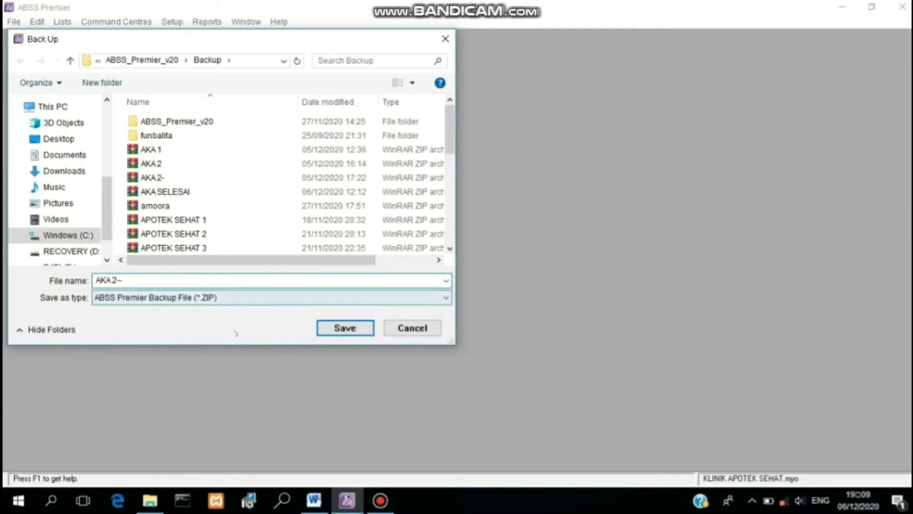
{"action": "left_click", "coordinate": [346, 331]}
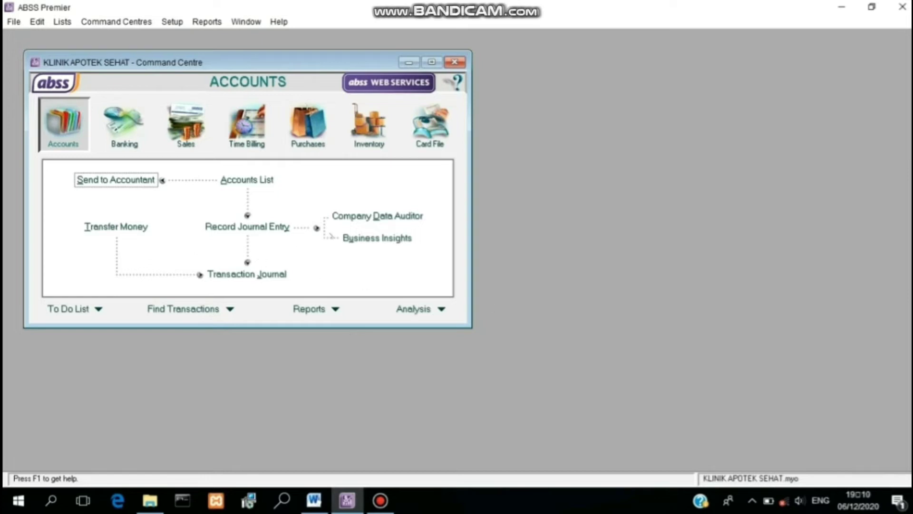
Step: Exit ABSS Premier without another backup, relaunch it and open KLINIK APOTEK SEHAT.myo
{"action": "left_click", "coordinate": [902, 7]}
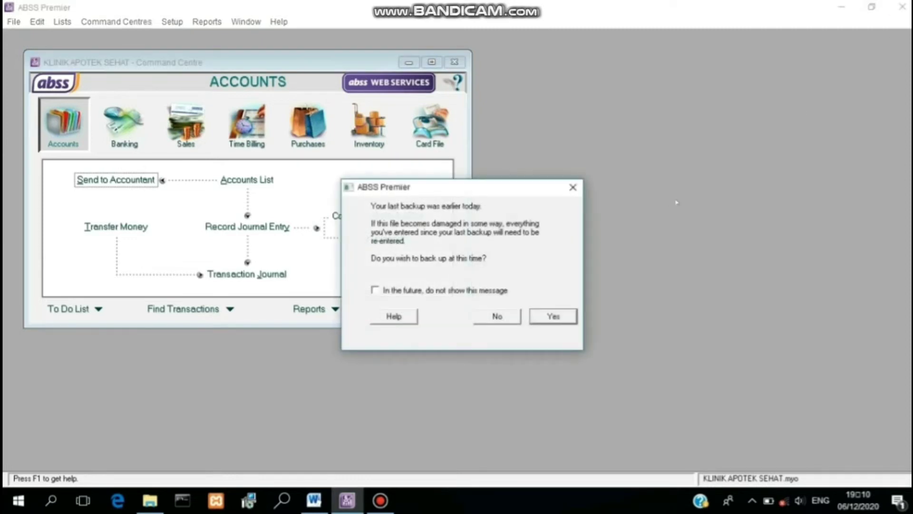
{"action": "left_click", "coordinate": [492, 316]}
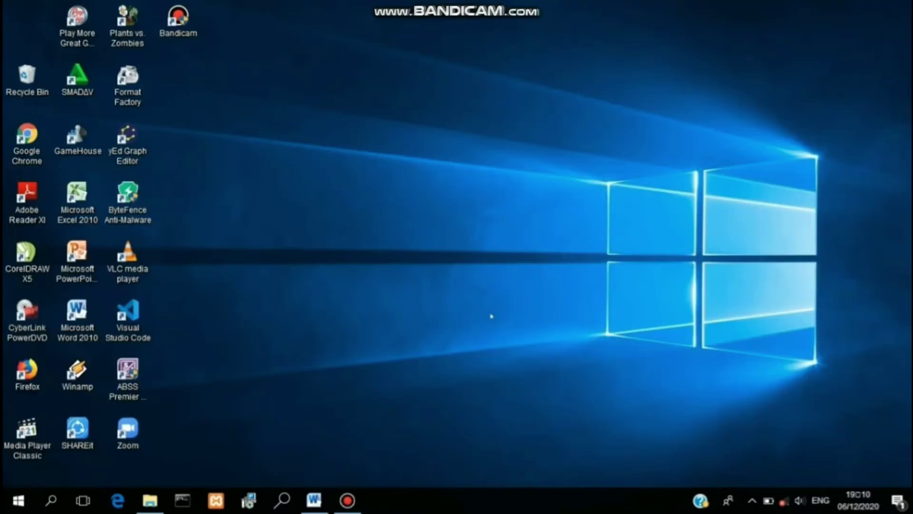
{"action": "double_click", "coordinate": [128, 373]}
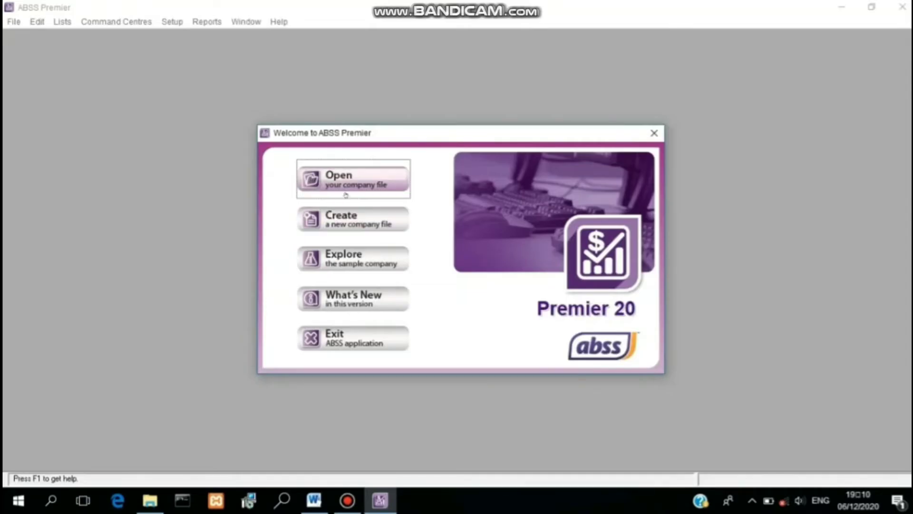
{"action": "left_click", "coordinate": [345, 192]}
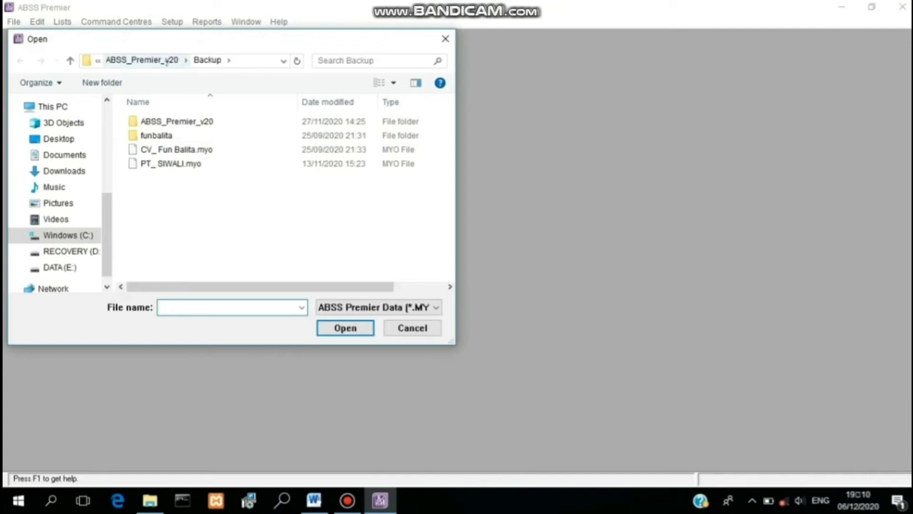
{"action": "left_click", "coordinate": [165, 61]}
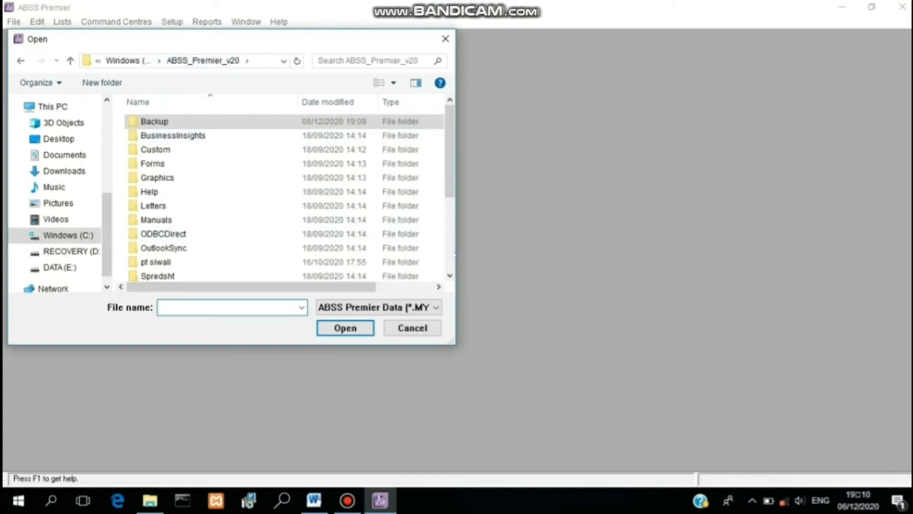
{"action": "left_click", "coordinate": [448, 255]}
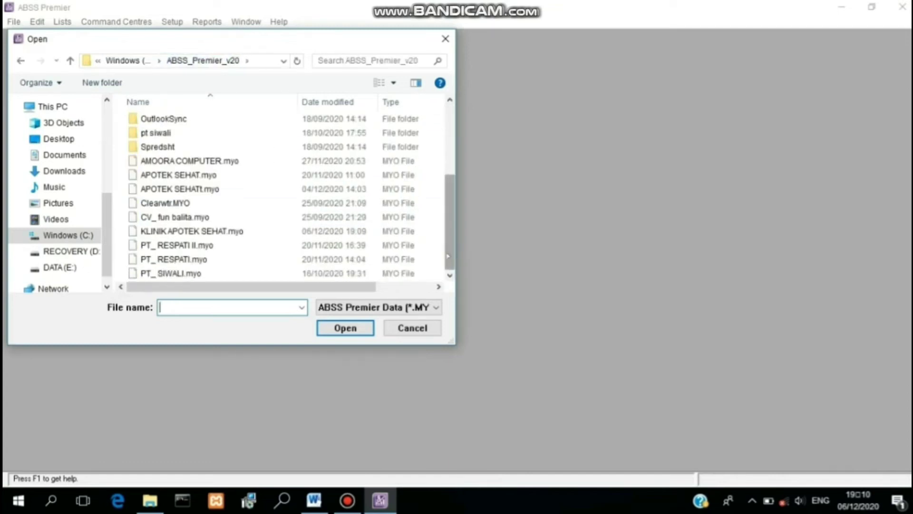
{"action": "left_click", "coordinate": [289, 233]}
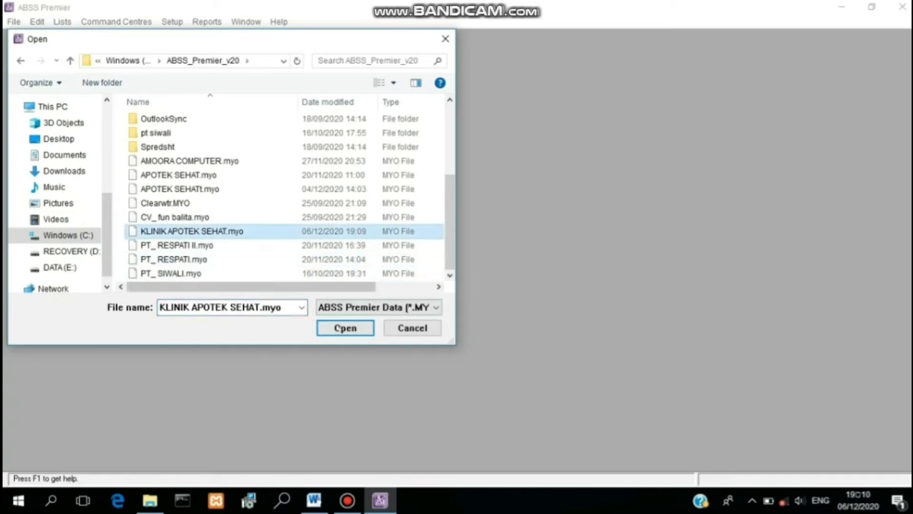
{"action": "left_click", "coordinate": [342, 330]}
{"action": "left_click", "coordinate": [341, 328]}
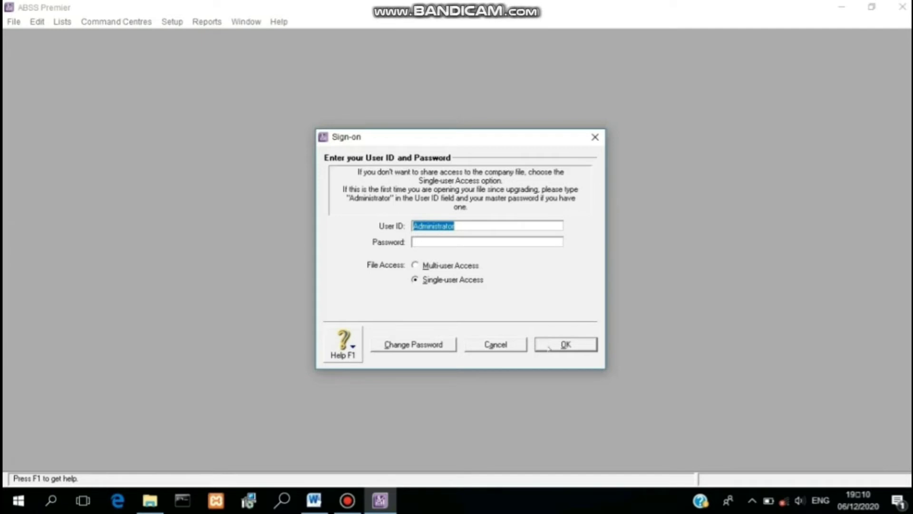
Step: Sign on, choose to activate the company file later, and acknowledge the days-left notice
{"action": "left_click", "coordinate": [549, 348]}
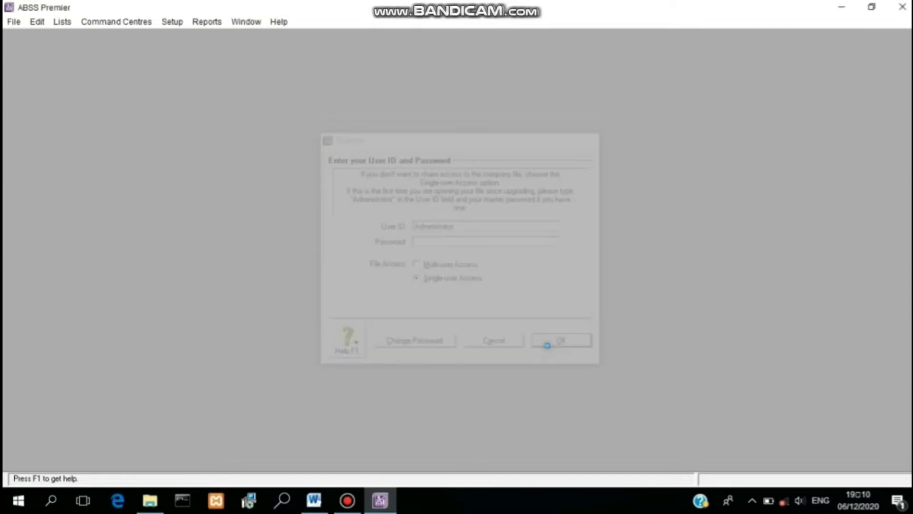
{"action": "left_click", "coordinate": [430, 214]}
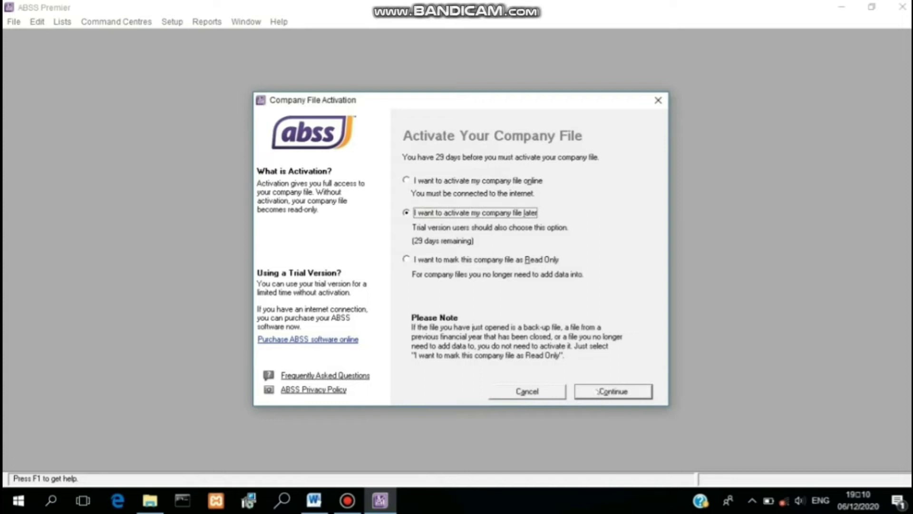
{"action": "left_click", "coordinate": [598, 391]}
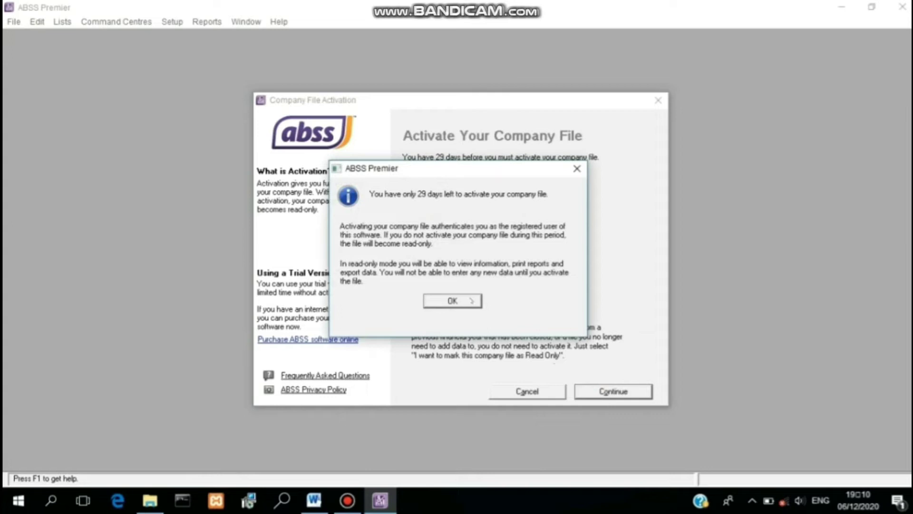
{"action": "left_click", "coordinate": [471, 300]}
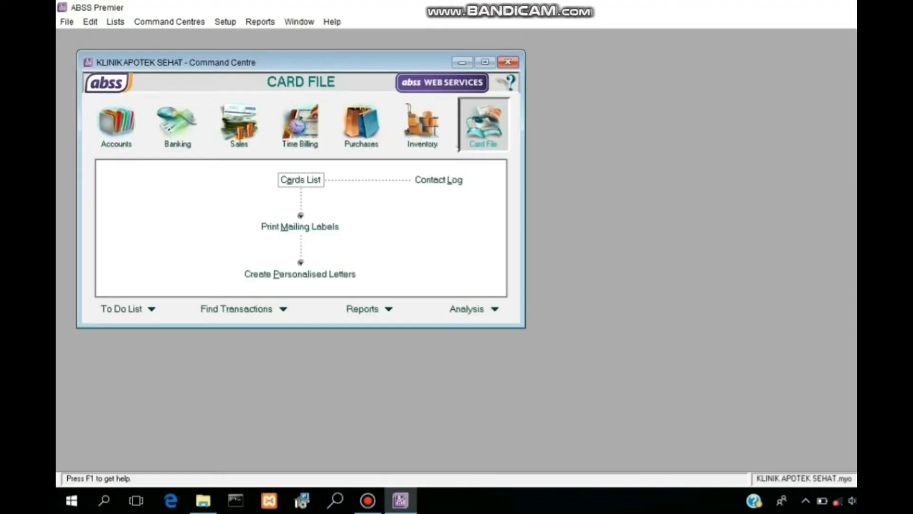
Step: Create customer card C001 with the customer's name and address, designated Individual
{"action": "left_click", "coordinate": [310, 178]}
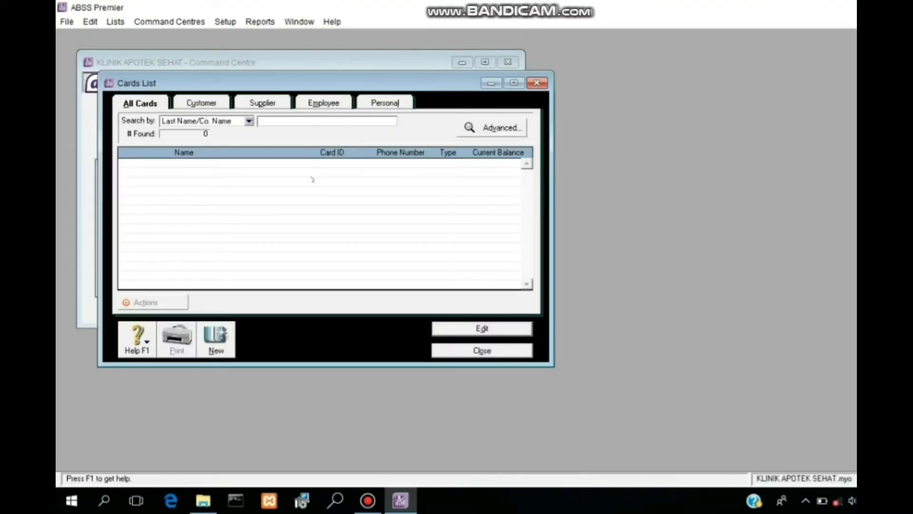
{"action": "left_click", "coordinate": [205, 102]}
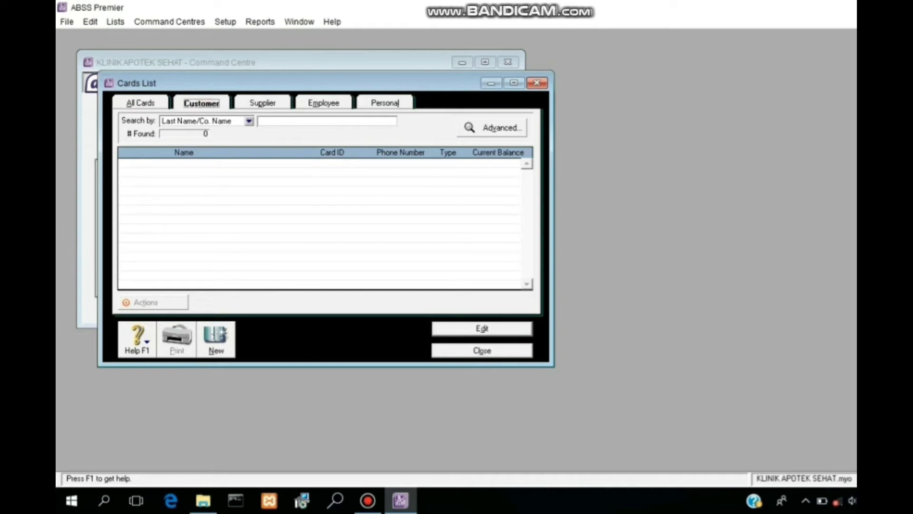
{"action": "left_click", "coordinate": [216, 347]}
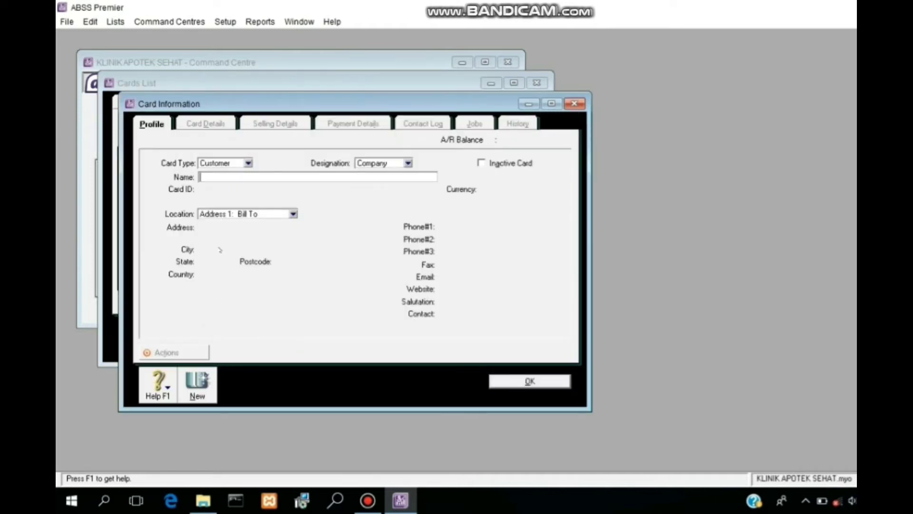
{"action": "type", "text": "Putri"}
{"action": "key", "text": "Tab"}
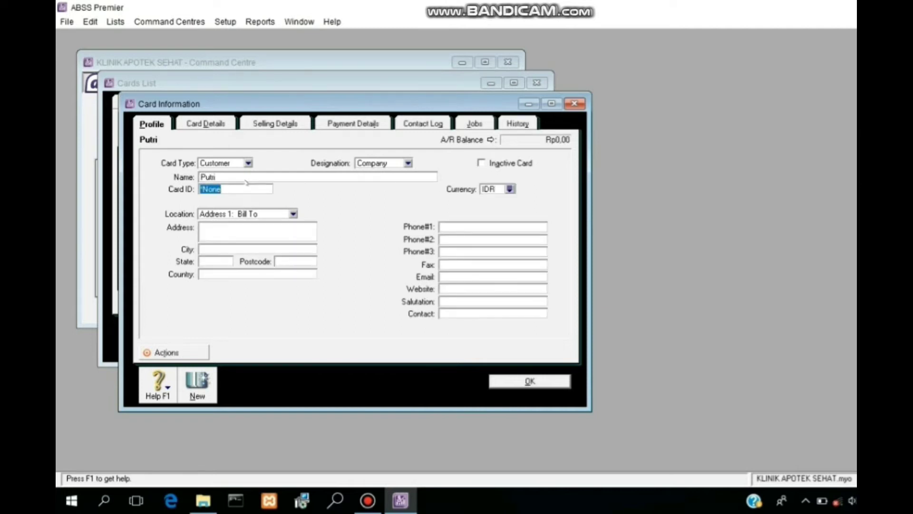
{"action": "type", "text": "C001"}
{"action": "left_click", "coordinate": [240, 232]}
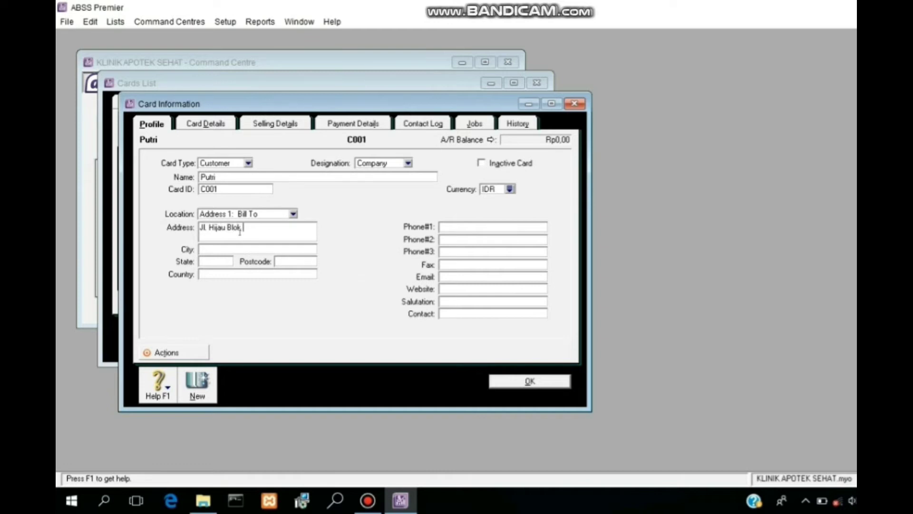
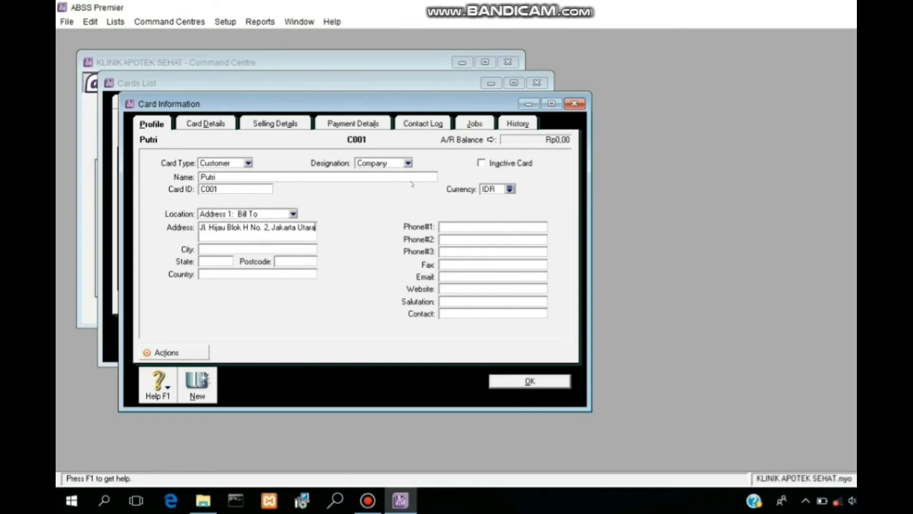
{"action": "left_click", "coordinate": [408, 163]}
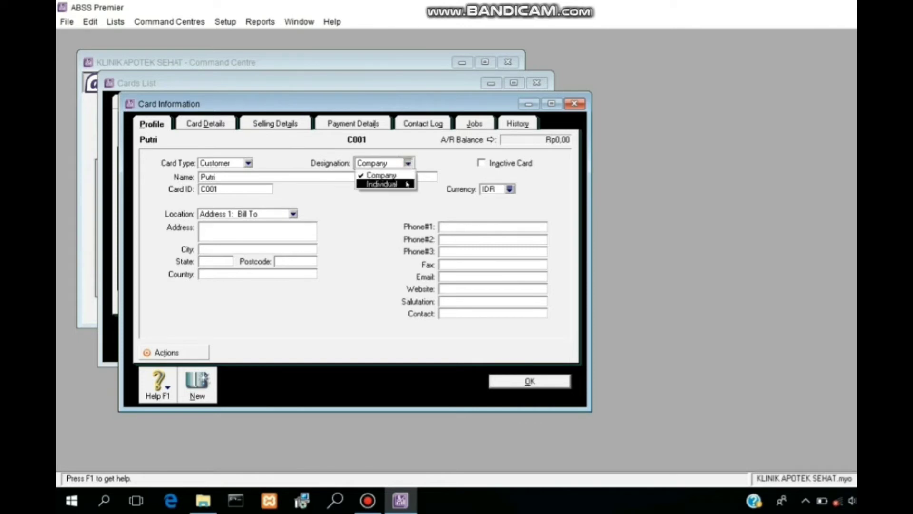
{"action": "left_click", "coordinate": [408, 184]}
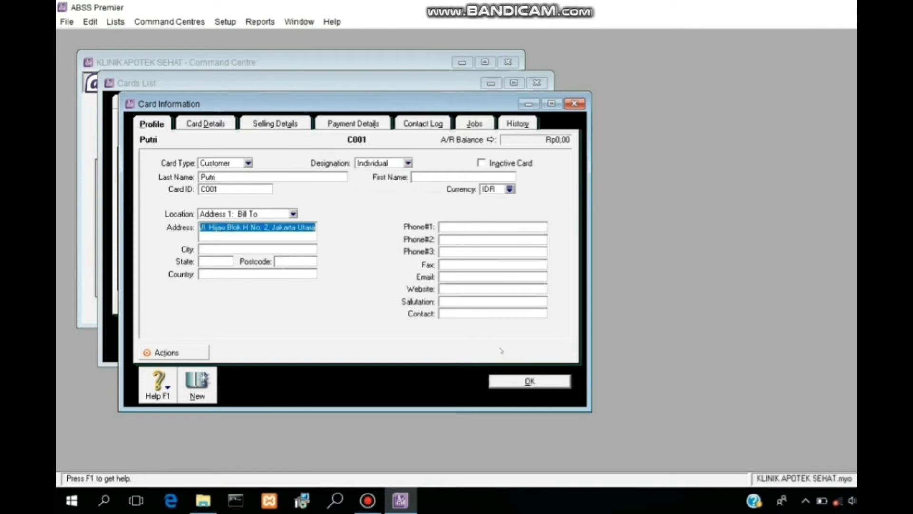
{"action": "left_click", "coordinate": [530, 381]}
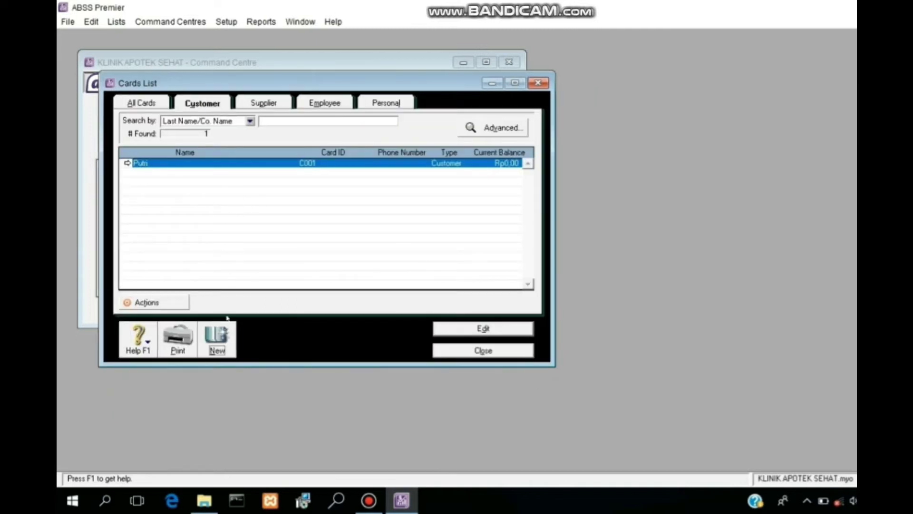
{"action": "left_click", "coordinate": [216, 339]}
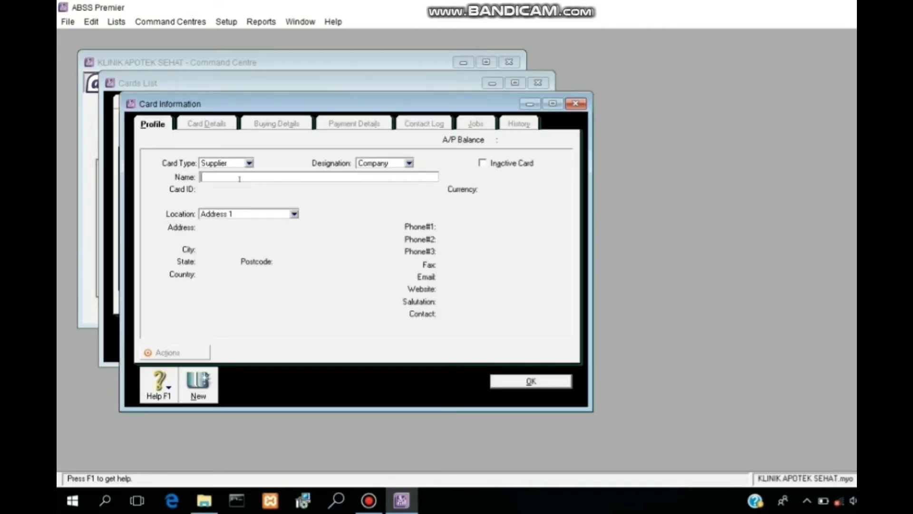
Step: Save supplier card PT. Boehringer, ID S001, with its Bogor address and USD currency
{"action": "type", "text": "PT. Boehringer"}
{"action": "key", "text": "Tab"}
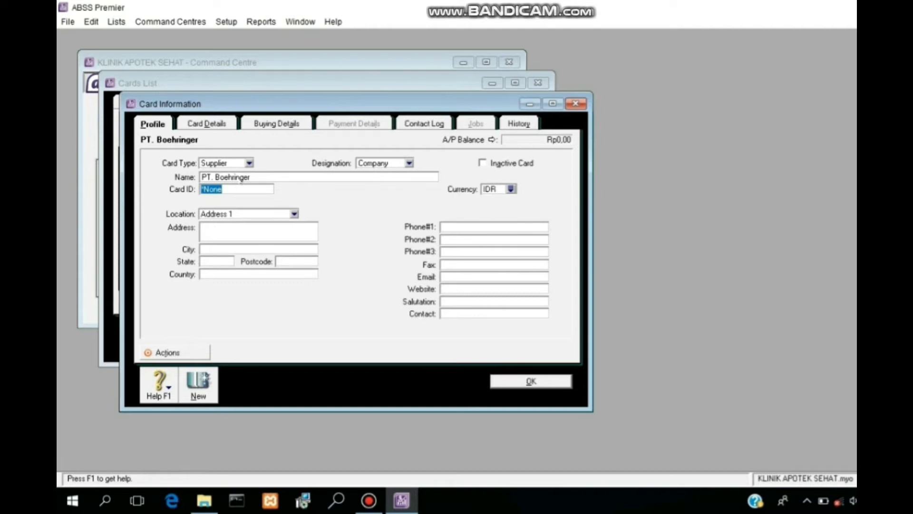
{"action": "type", "text": "S001"}
{"action": "left_click", "coordinate": [249, 232]}
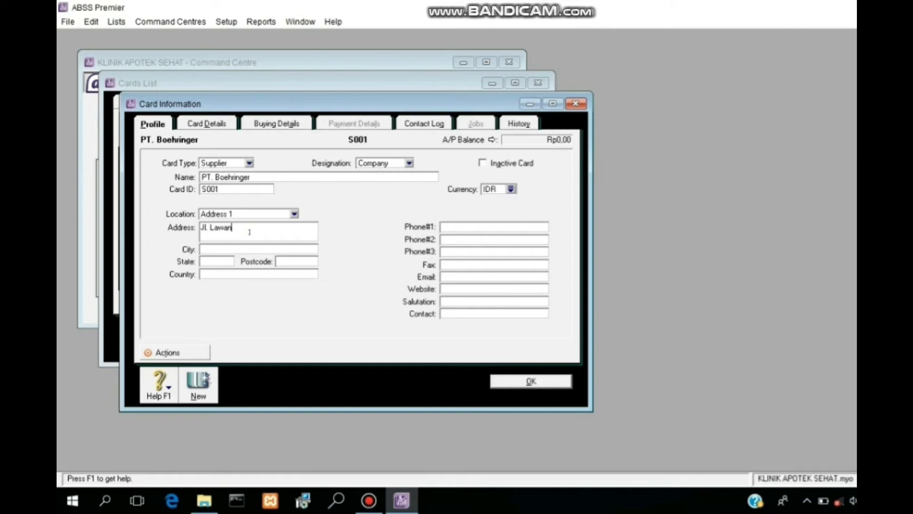
{"action": "left_click", "coordinate": [510, 189]}
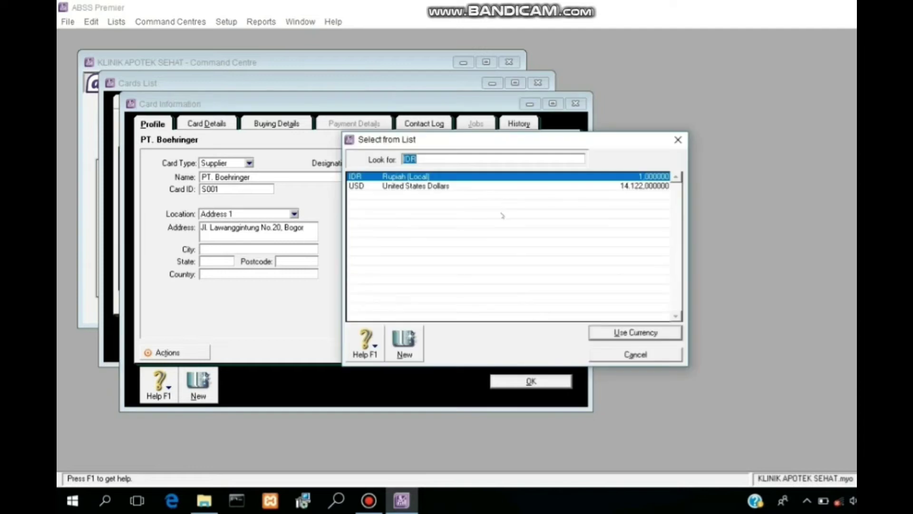
{"action": "left_click", "coordinate": [482, 188]}
{"action": "left_click", "coordinate": [612, 331]}
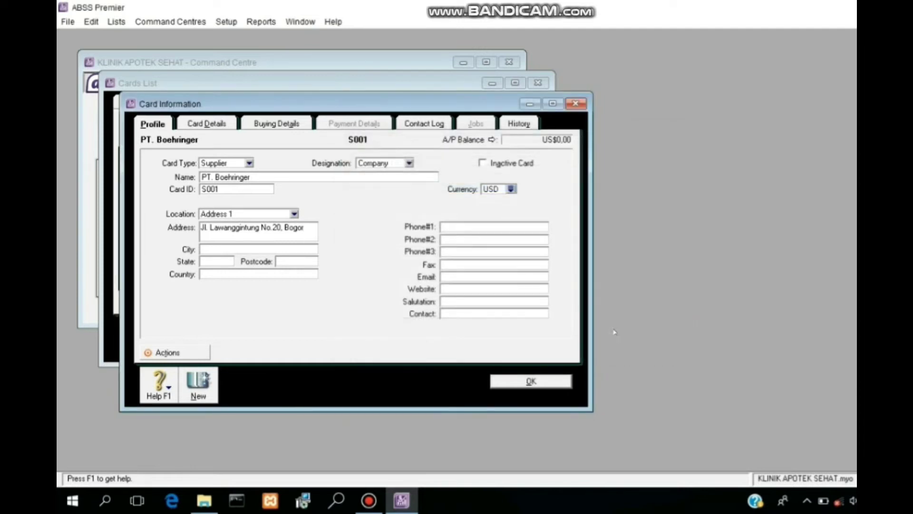
{"action": "left_click", "coordinate": [551, 381]}
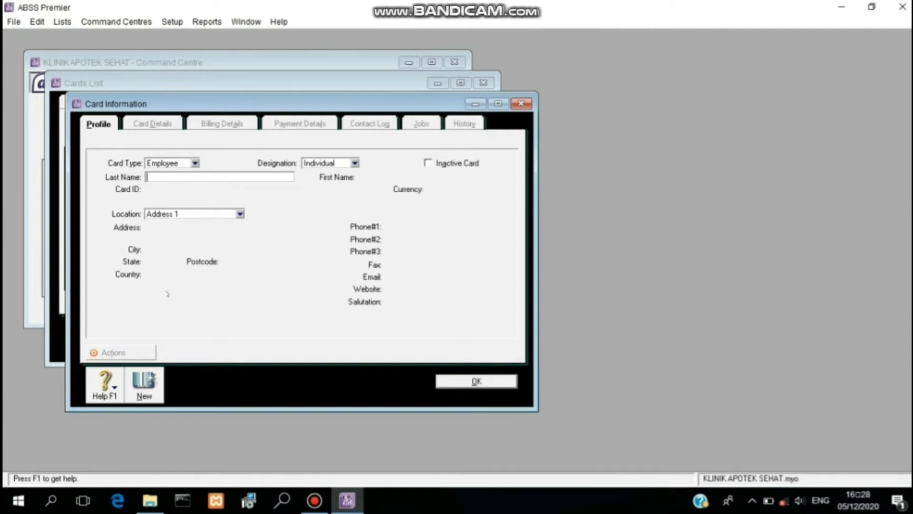
Step: Save employee card E001 with the employee's last name, Bogor address and USD currency, then list all cards
{"action": "type", "text": "Vena"}
{"action": "key", "text": "Tab"}
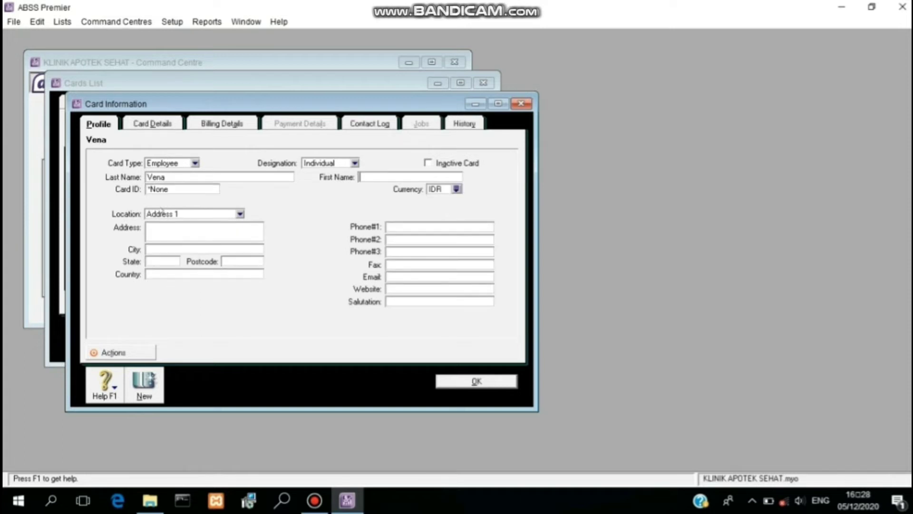
{"action": "left_click", "coordinate": [162, 189]}
{"action": "type", "text": "E001"}
{"action": "left_click", "coordinate": [177, 234]}
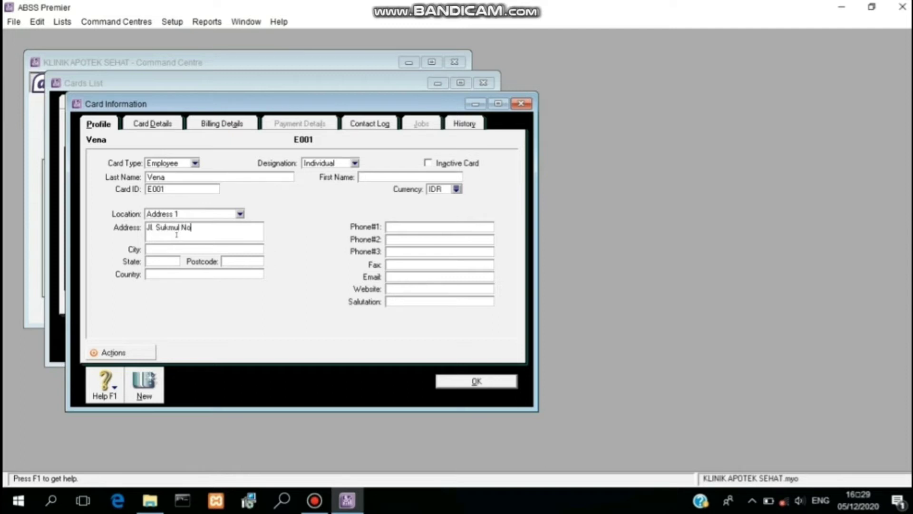
{"action": "left_click", "coordinate": [456, 189]}
{"action": "left_click", "coordinate": [438, 187]}
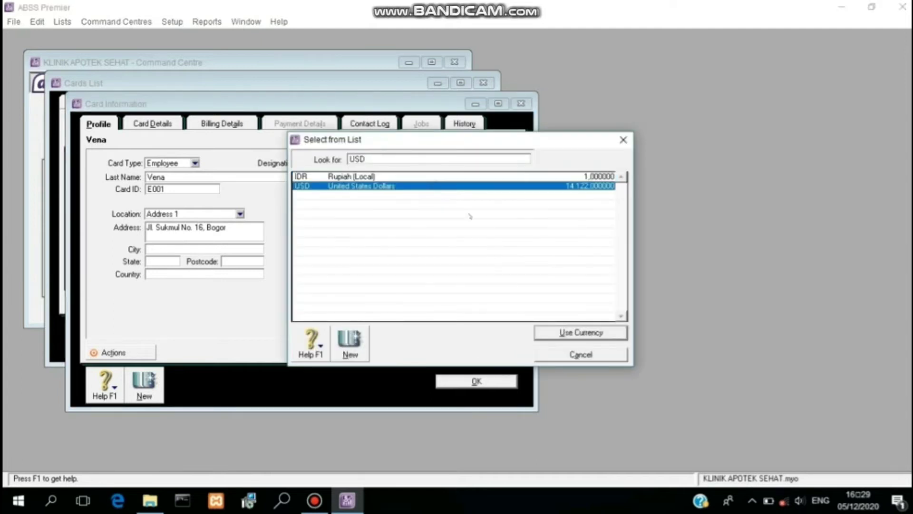
{"action": "left_click", "coordinate": [597, 332]}
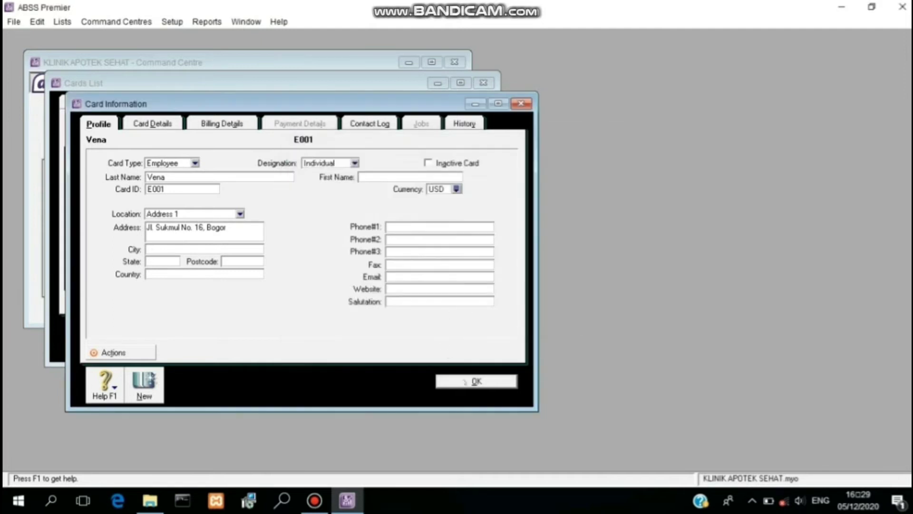
{"action": "left_click", "coordinate": [464, 381]}
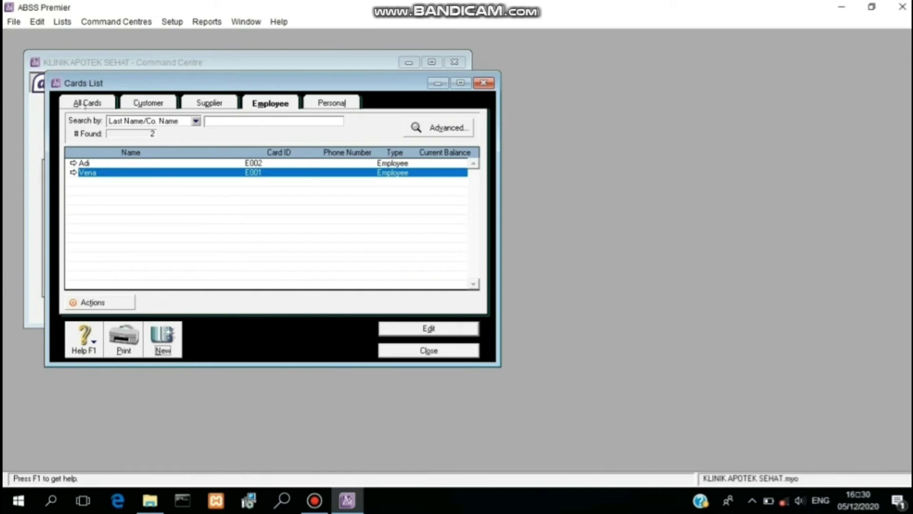
{"action": "left_click", "coordinate": [86, 103]}
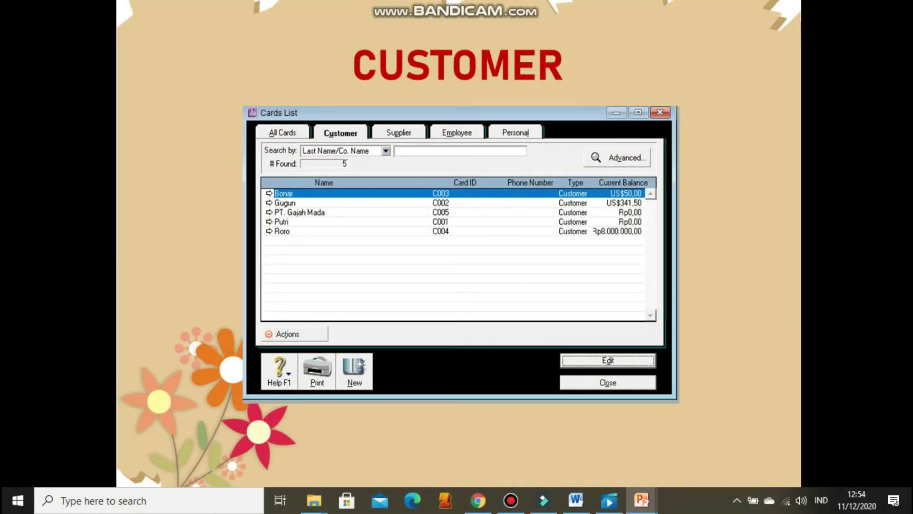
Step: Advance past the SUPPLIER and EMPLOYEE slides to the January 2020 trial balance slide
{"action": "key", "text": "Right"}
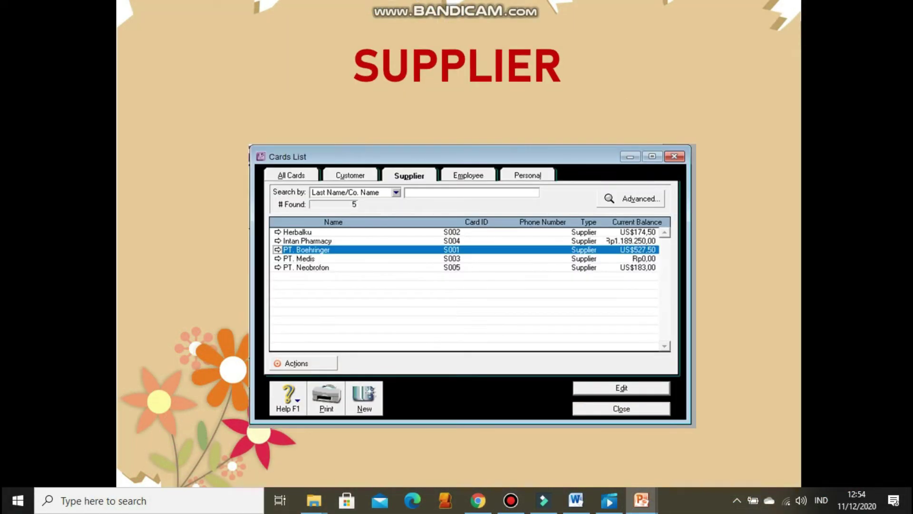
{"action": "key", "text": "Right"}
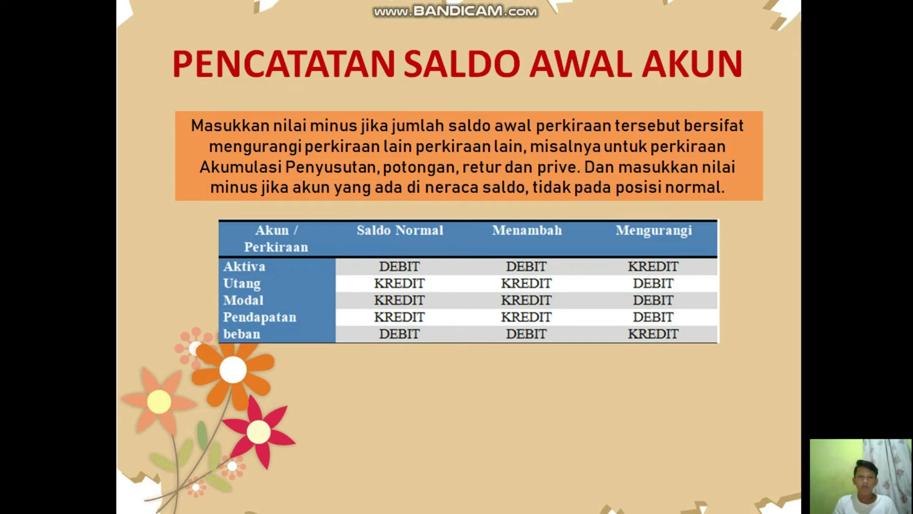
{"action": "key", "text": "Right"}
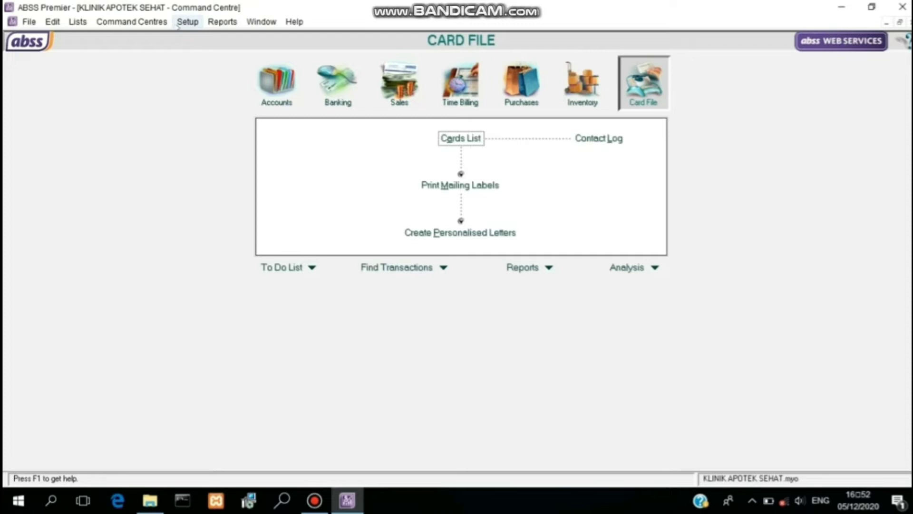
{"action": "left_click", "coordinate": [178, 27]}
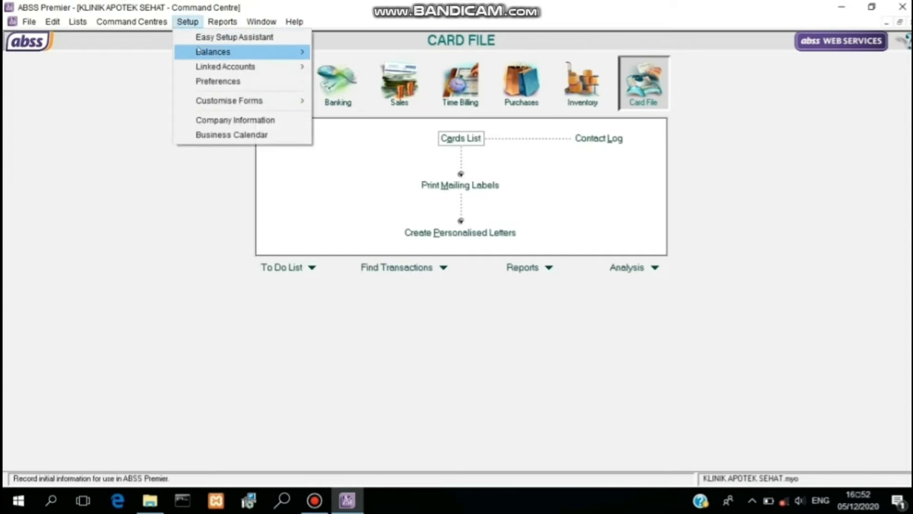
{"action": "mouse_move", "coordinate": [277, 51]}
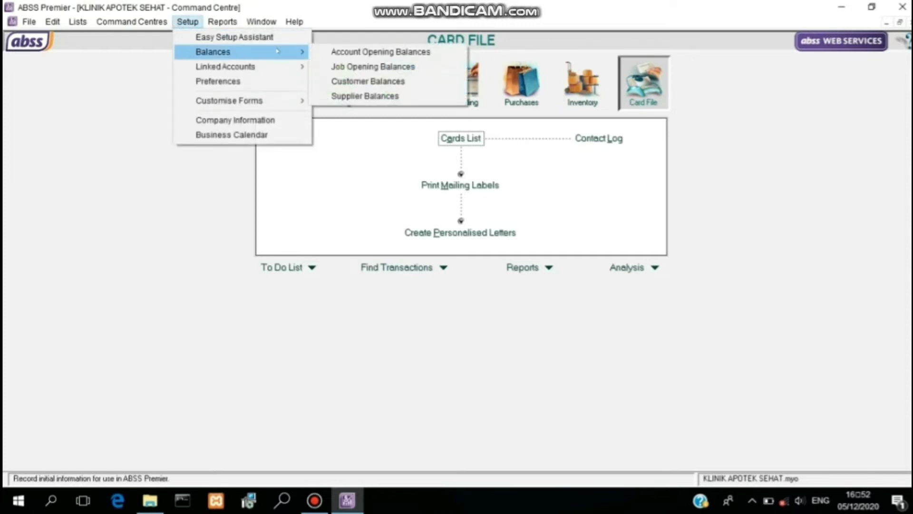
{"action": "left_click", "coordinate": [333, 51]}
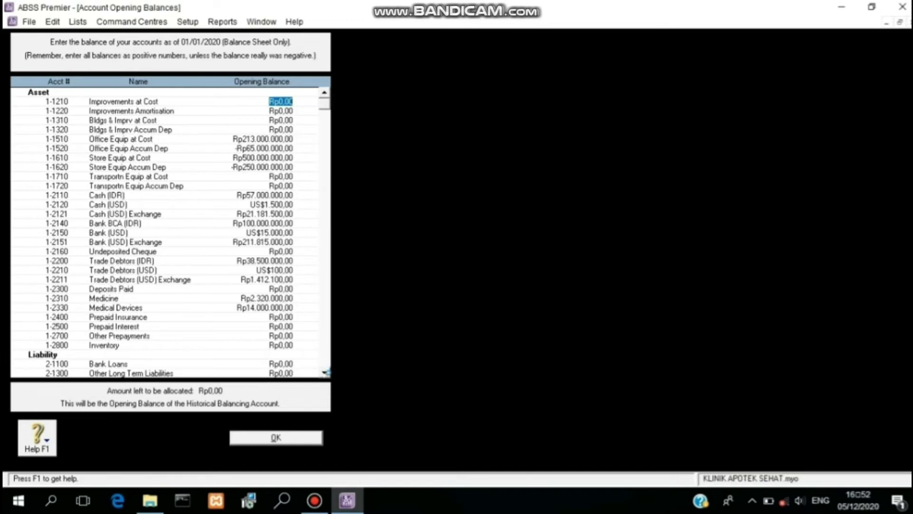
{"action": "left_click", "coordinate": [326, 373]}
{"action": "left_click", "coordinate": [325, 373]}
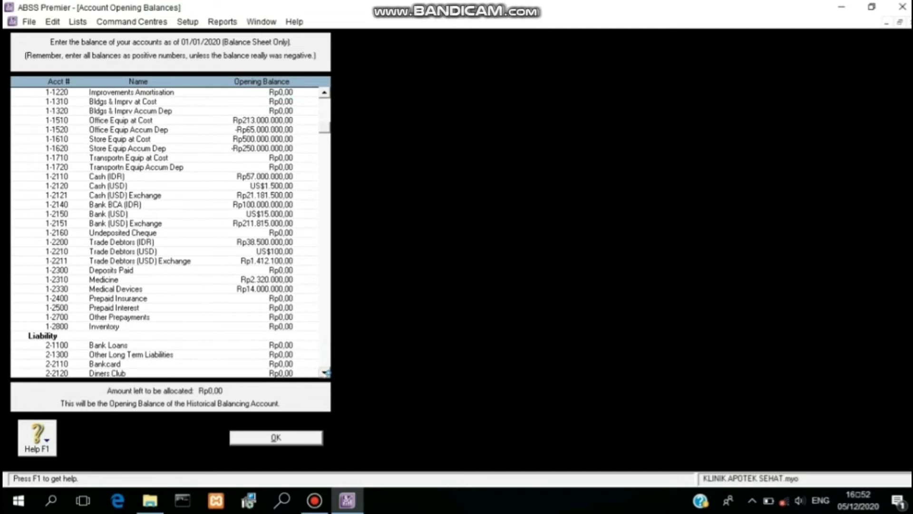
{"action": "left_click", "coordinate": [325, 372]}
{"action": "left_click", "coordinate": [326, 373]}
{"action": "left_click", "coordinate": [325, 372]}
{"action": "left_click", "coordinate": [325, 372]}
{"action": "left_click", "coordinate": [325, 373]}
{"action": "left_click", "coordinate": [326, 372]}
{"action": "left_click", "coordinate": [325, 372]}
{"action": "left_click", "coordinate": [325, 372]}
{"action": "left_click", "coordinate": [325, 372]}
{"action": "left_click", "coordinate": [326, 372]}
{"action": "left_click", "coordinate": [325, 372]}
{"action": "left_click", "coordinate": [325, 372]}
{"action": "left_click", "coordinate": [325, 372]}
{"action": "left_click", "coordinate": [325, 372]}
{"action": "left_click", "coordinate": [325, 372]}
{"action": "left_click", "coordinate": [325, 372]}
{"action": "left_click", "coordinate": [325, 372]}
{"action": "left_click", "coordinate": [325, 373]}
{"action": "left_click", "coordinate": [325, 372]}
{"action": "left_click", "coordinate": [326, 373]}
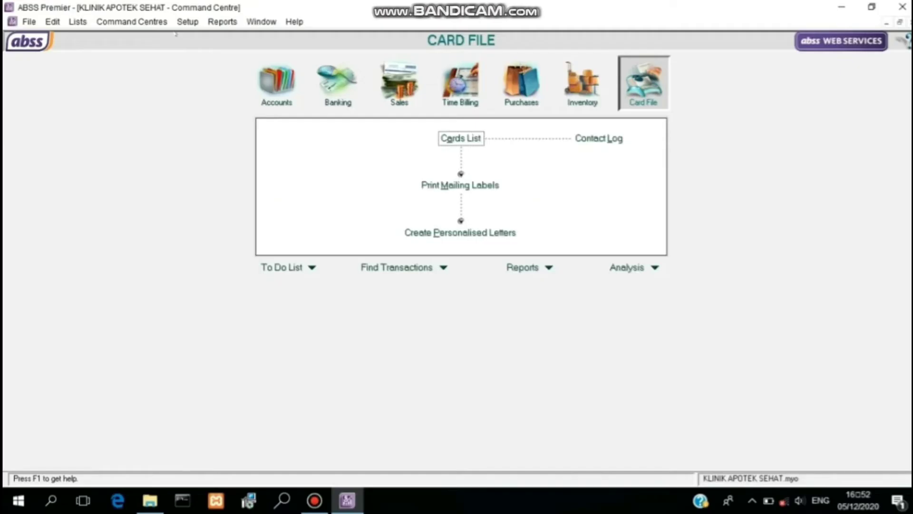
Step: Open ABSS Premier's Setup menu to reach the opening Balances options
{"action": "left_click", "coordinate": [178, 24]}
Step: Start a historical sale for PT. Gajah Mada numbered INV-05, dated 30/12/2019
{"action": "mouse_move", "coordinate": [223, 51]}
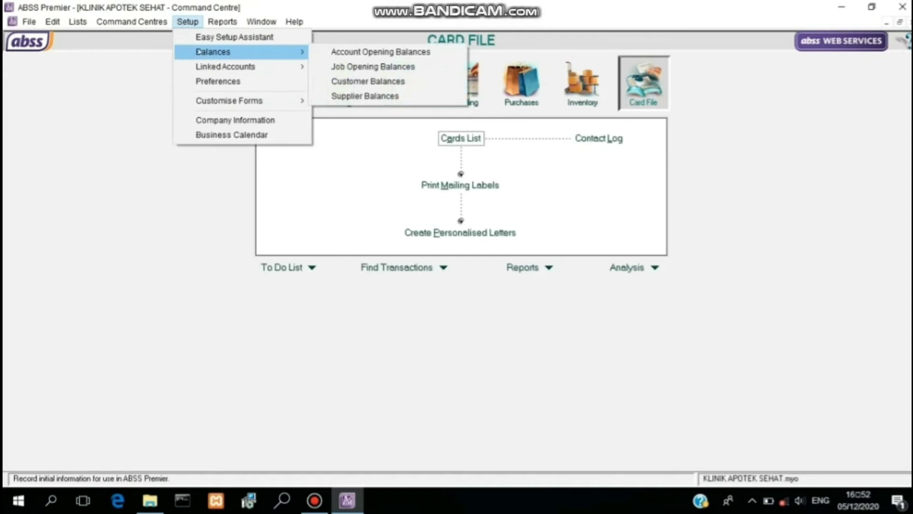
{"action": "left_click", "coordinate": [354, 82]}
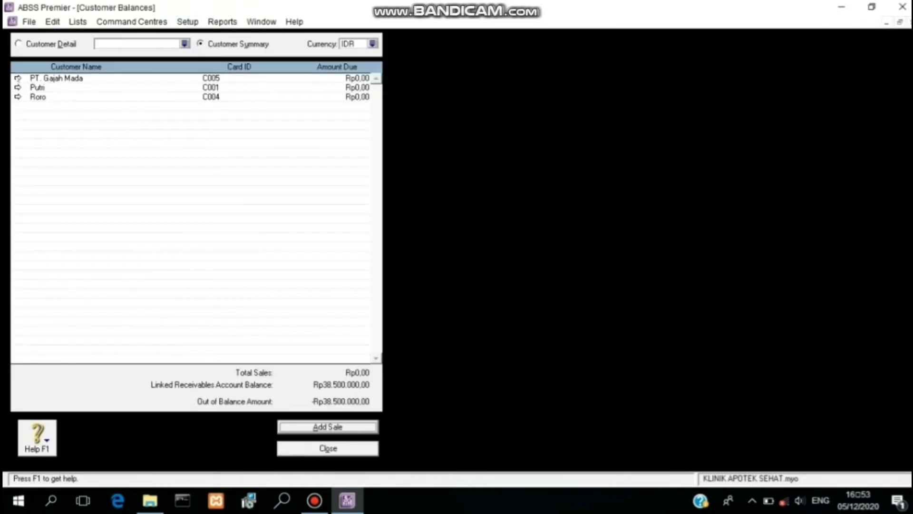
{"action": "left_click", "coordinate": [18, 78]}
{"action": "left_click", "coordinate": [292, 431]}
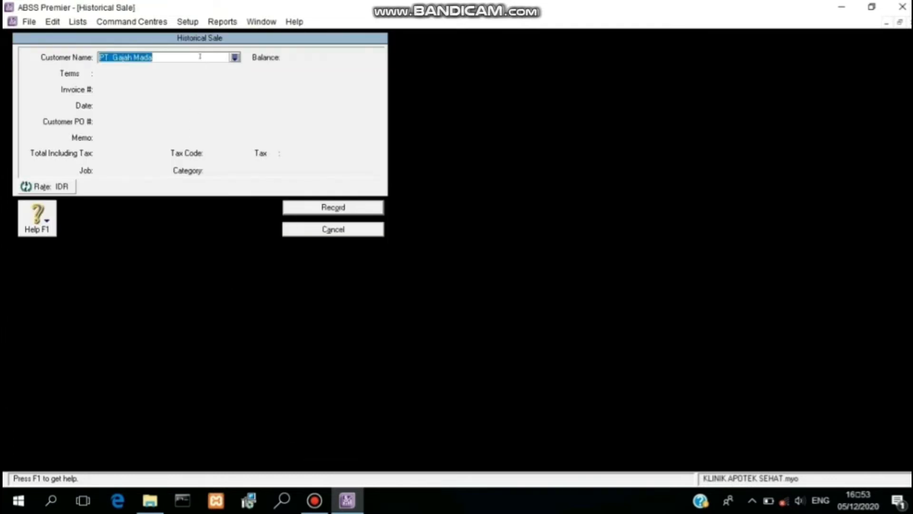
{"action": "left_click", "coordinate": [119, 89]}
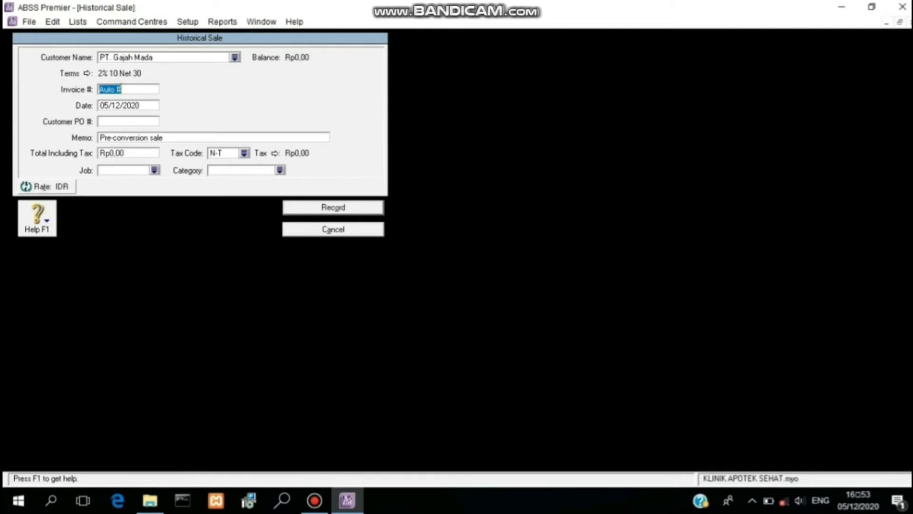
{"action": "type", "text": "INV-05"}
{"action": "key", "text": "Tab"}
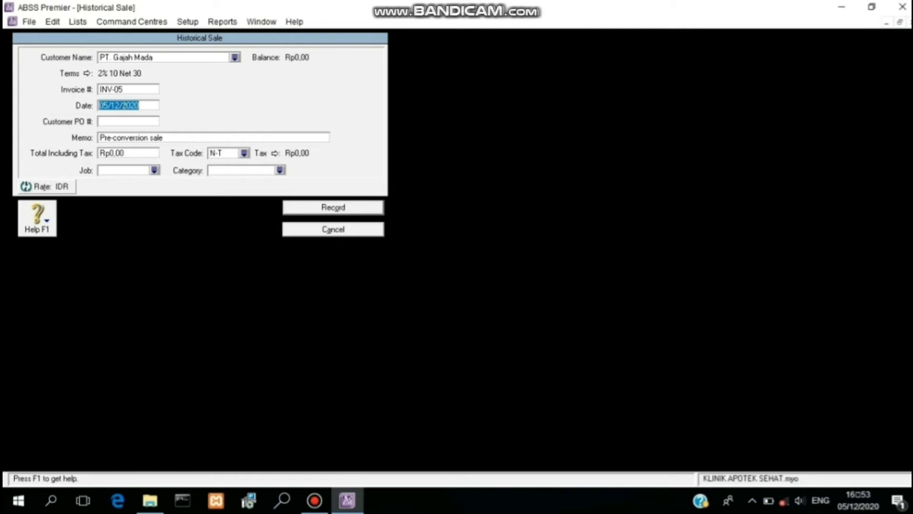
{"action": "type", "text": "30/12/2019"}
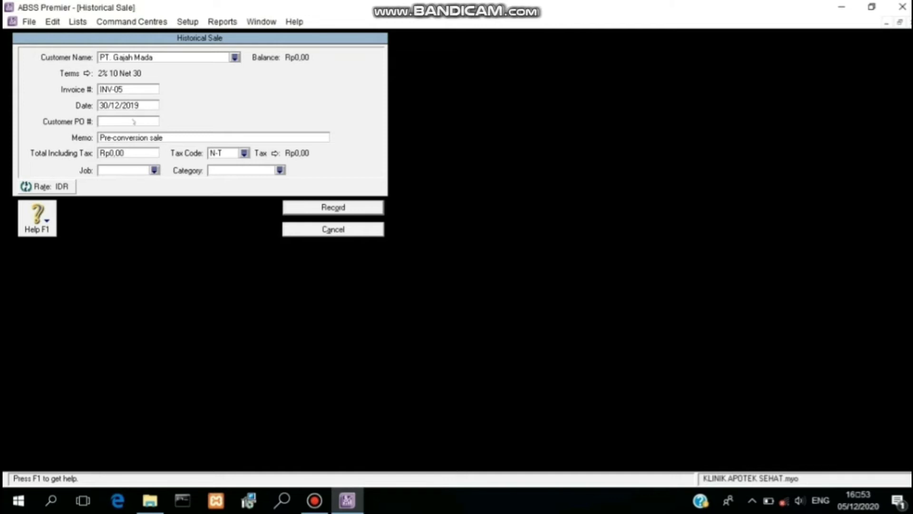
Step: Enter the Rp10.000.000 total with job P and category L, and record the sale
{"action": "left_click", "coordinate": [138, 152]}
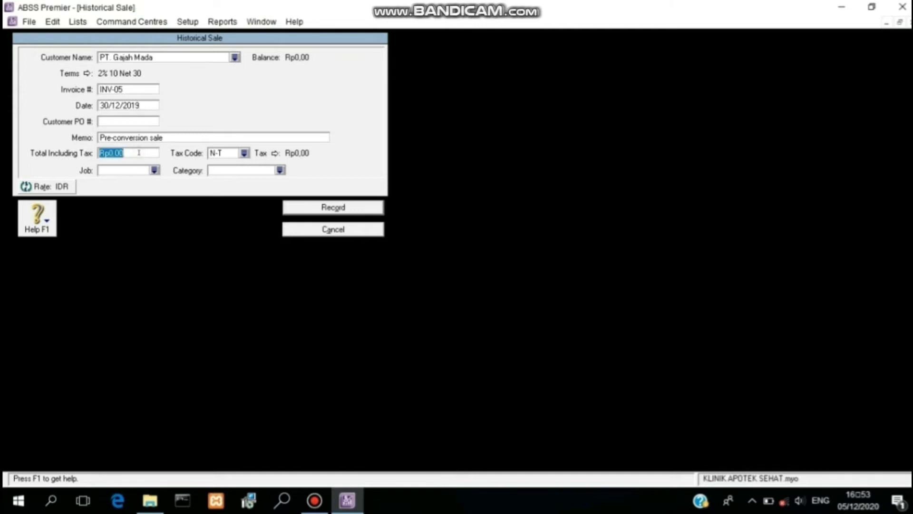
{"action": "type", "text": "10000000"}
{"action": "left_click", "coordinate": [154, 170]}
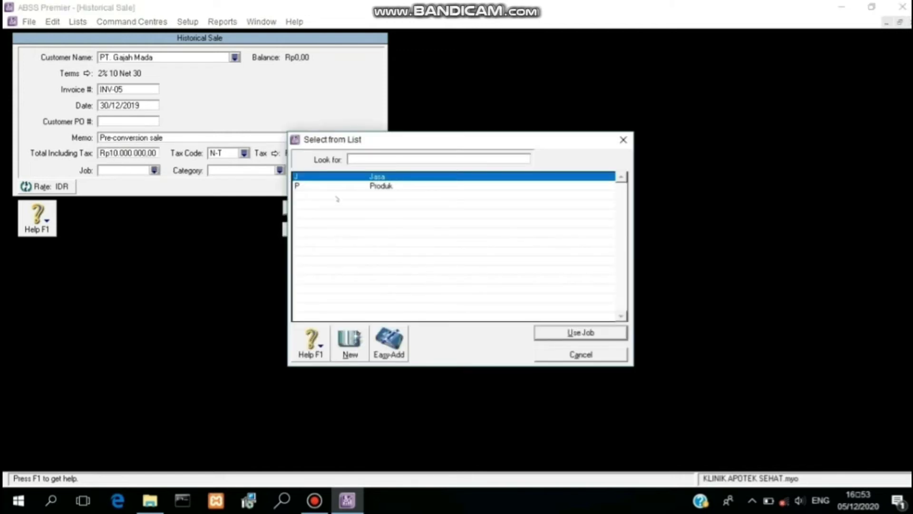
{"action": "type", "text": "P"}
{"action": "left_click", "coordinate": [580, 333]}
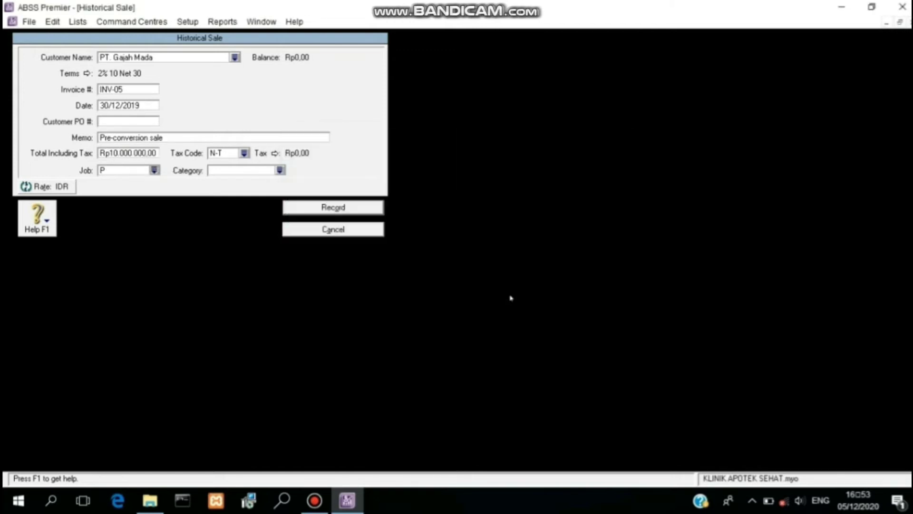
{"action": "left_click", "coordinate": [280, 170]}
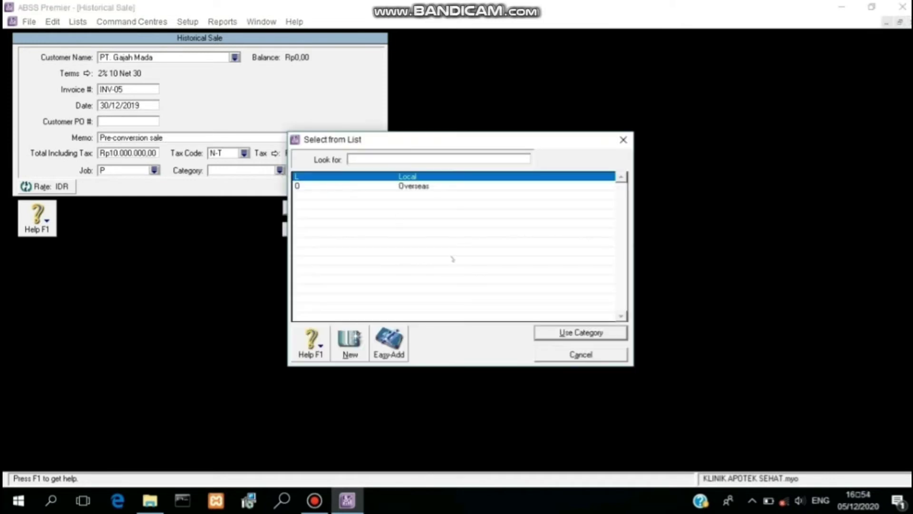
{"action": "left_click", "coordinate": [550, 334]}
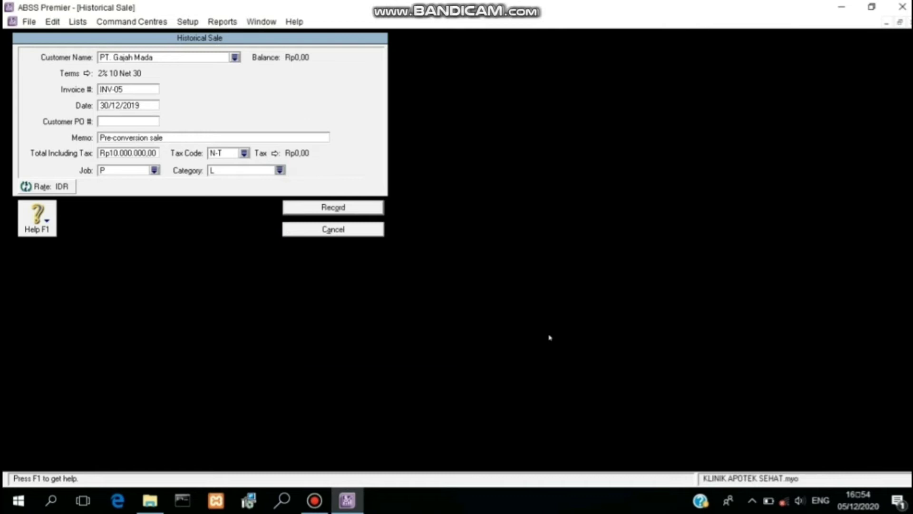
{"action": "left_click", "coordinate": [349, 208]}
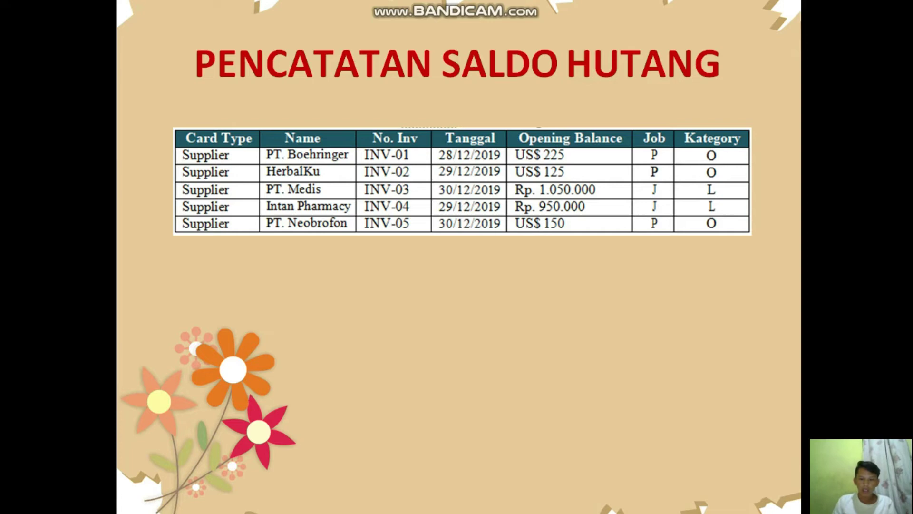
{"action": "left_click", "coordinate": [188, 22]}
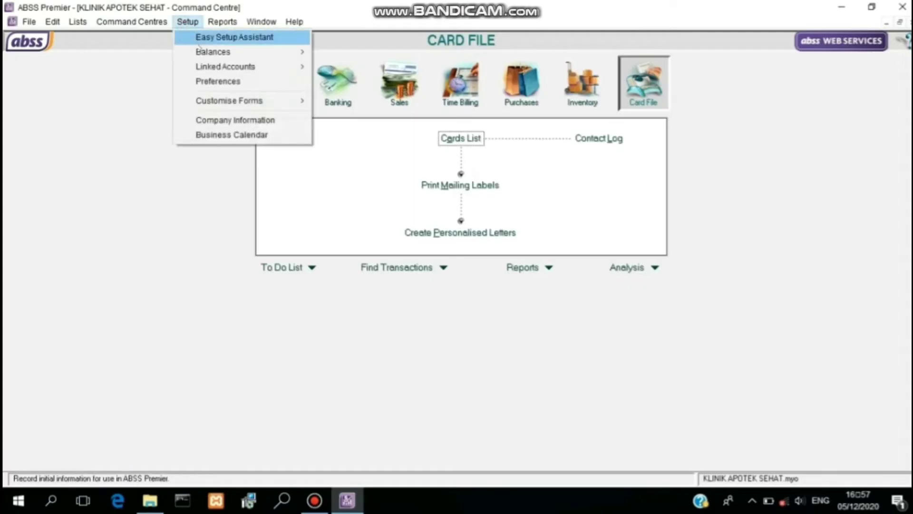
Step: Start a historical purchase for PT. Medis numbered INV-03, dated 30/12/2019
{"action": "mouse_move", "coordinate": [200, 51]}
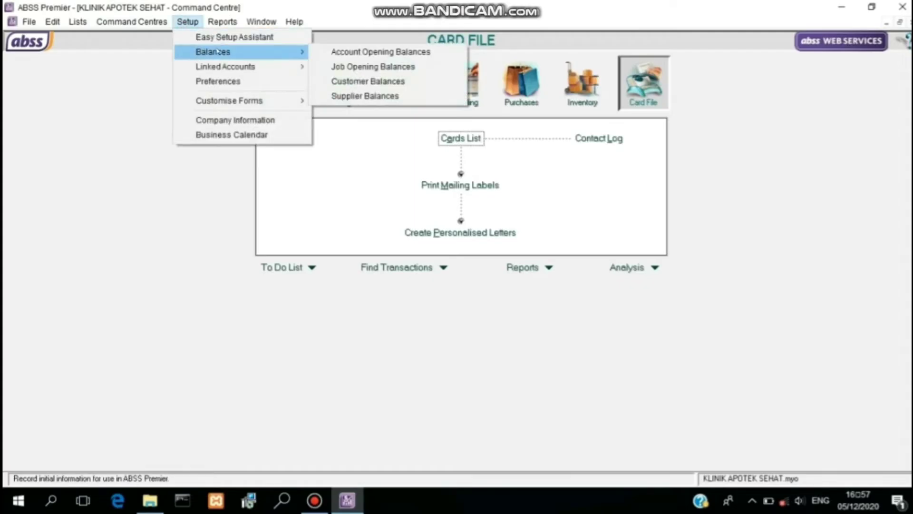
{"action": "left_click", "coordinate": [357, 95]}
{"action": "double_click", "coordinate": [64, 91]}
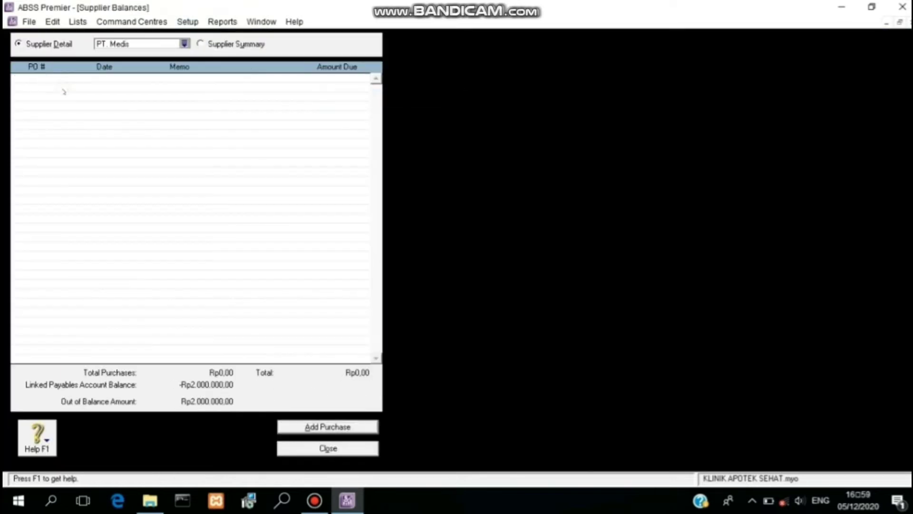
{"action": "left_click", "coordinate": [303, 425]}
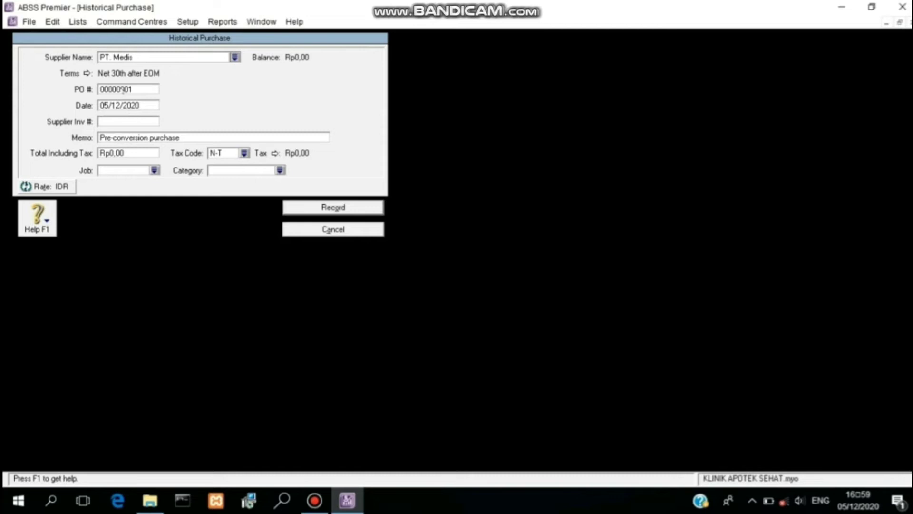
{"action": "left_click", "coordinate": [122, 89]}
{"action": "type", "text": "INV-03"}
{"action": "left_click", "coordinate": [116, 108]}
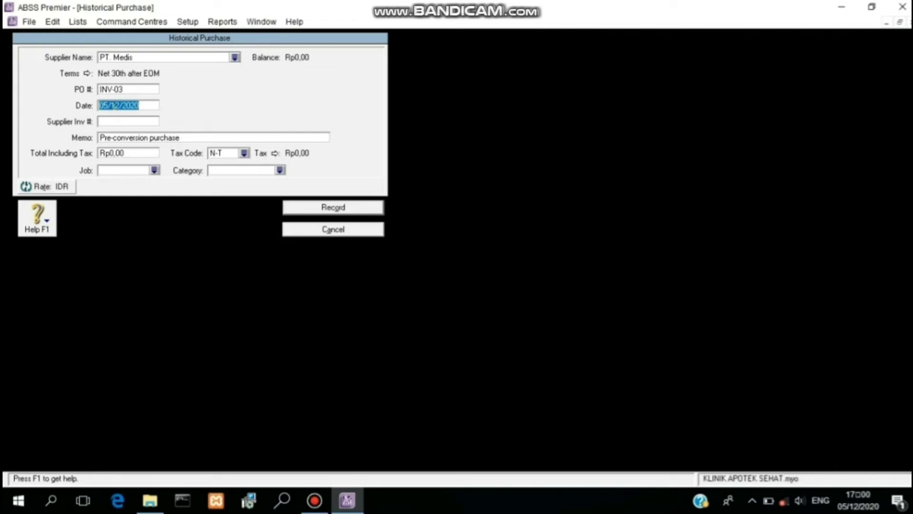
{"action": "type", "text": "30/12/2019"}
Step: Enter the Rp1.050.000 total with job J (Jasa) and category L (Local)
{"action": "left_click", "coordinate": [132, 152]}
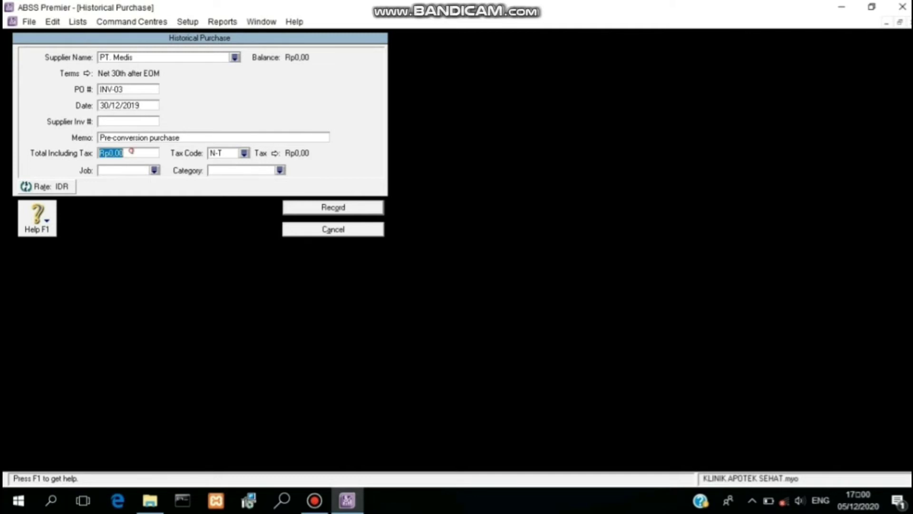
{"action": "type", "text": "1050000"}
{"action": "left_click", "coordinate": [155, 170]}
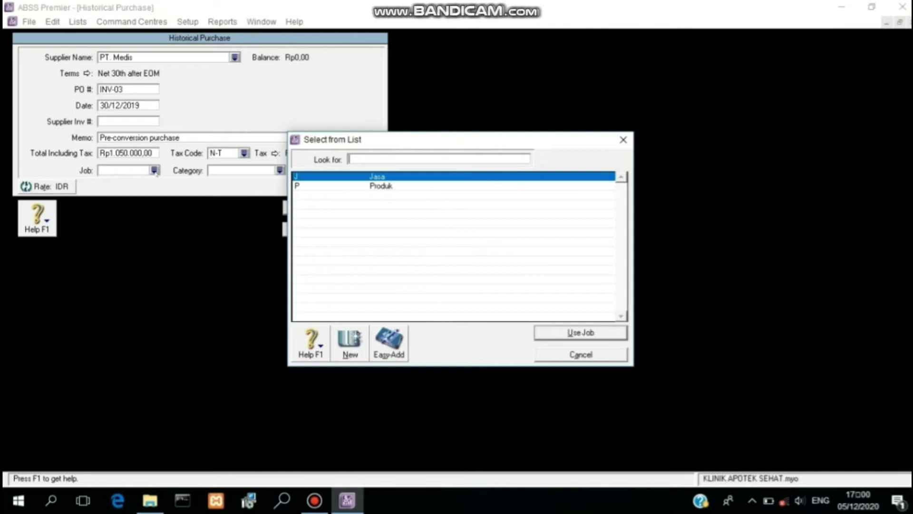
{"action": "left_click", "coordinate": [579, 335]}
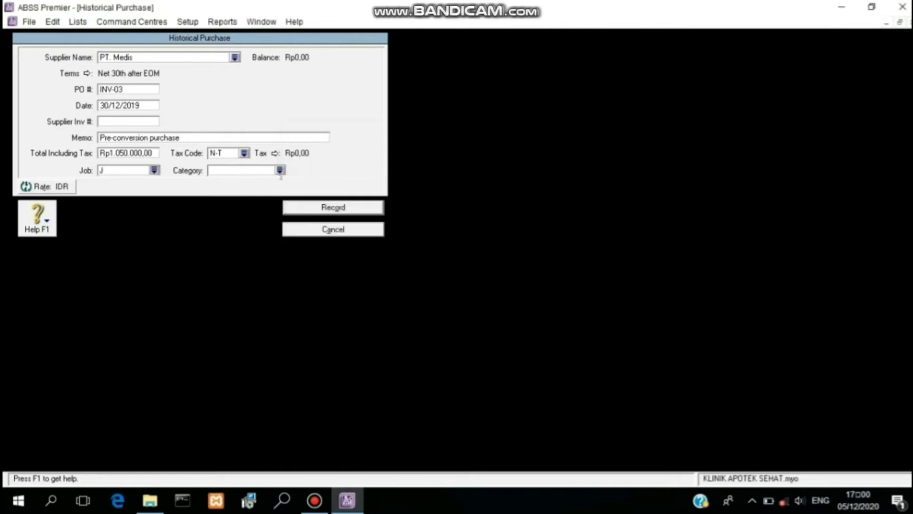
{"action": "left_click", "coordinate": [280, 170]}
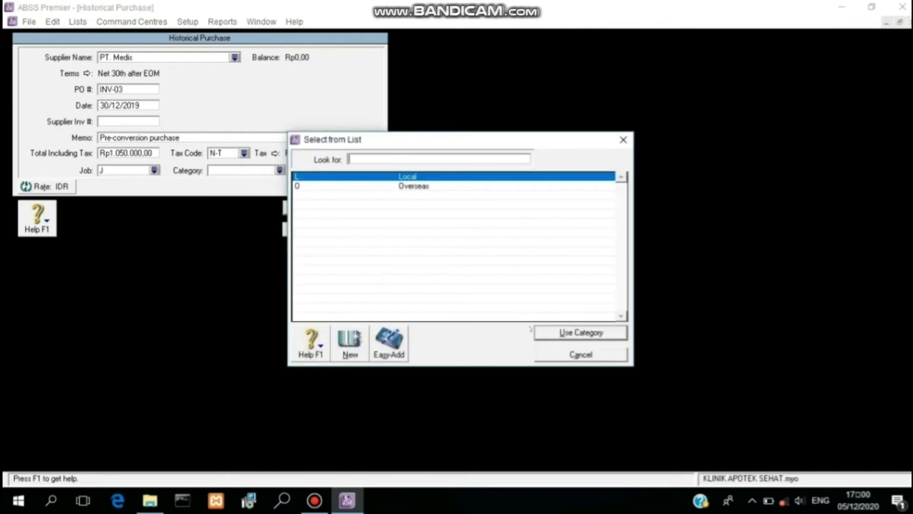
{"action": "left_click", "coordinate": [551, 335]}
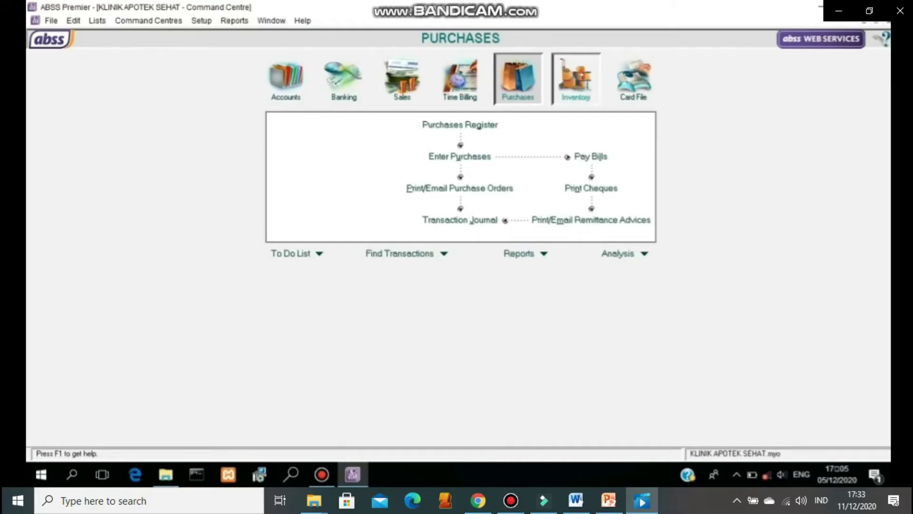
Step: Create inventory item PND named PANADOL, marked as bought, sold and inventoried
{"action": "left_click", "coordinate": [575, 78]}
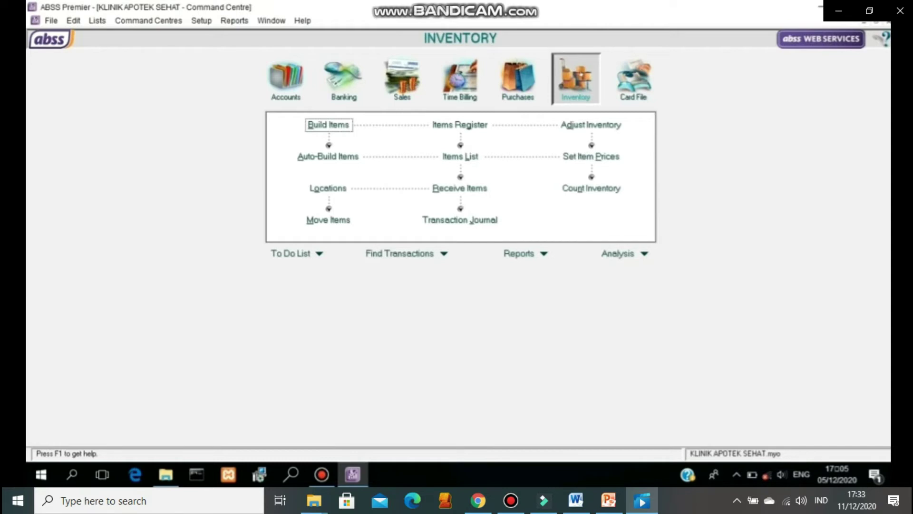
{"action": "left_click", "coordinate": [463, 156]}
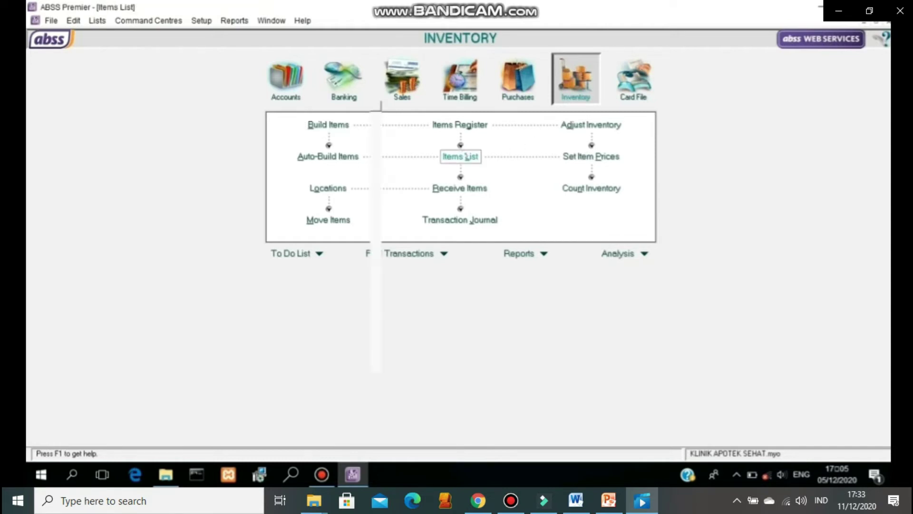
{"action": "left_click", "coordinate": [137, 424]}
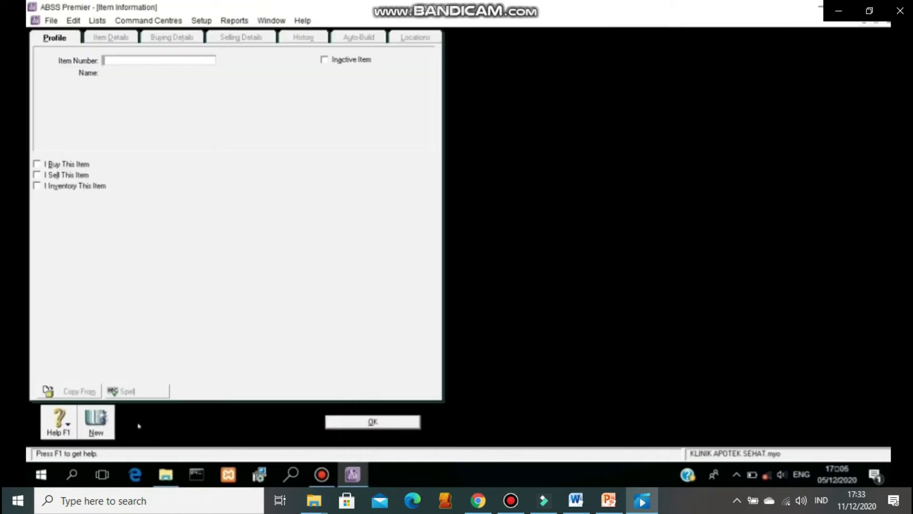
{"action": "type", "text": "PND"}
{"action": "key", "text": "Tab"}
{"action": "type", "text": "PANADOL"}
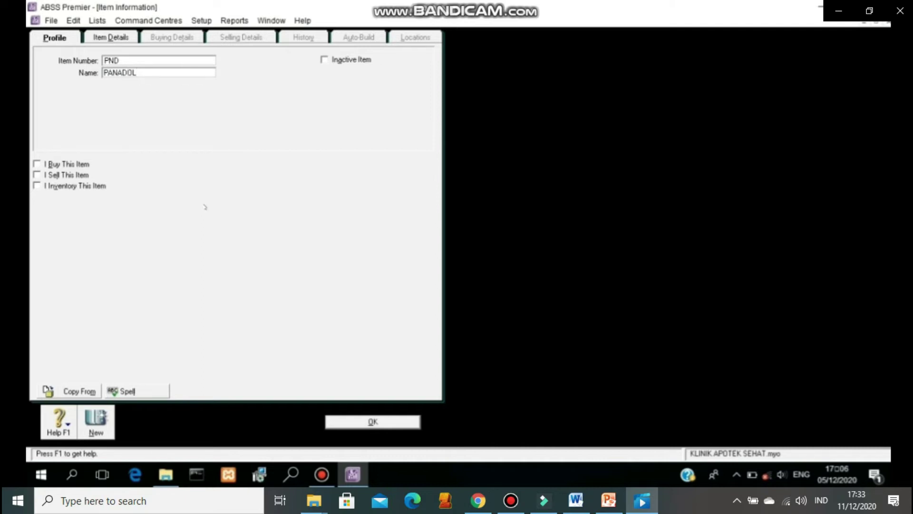
{"action": "left_click", "coordinate": [74, 166]}
{"action": "left_click", "coordinate": [73, 177]}
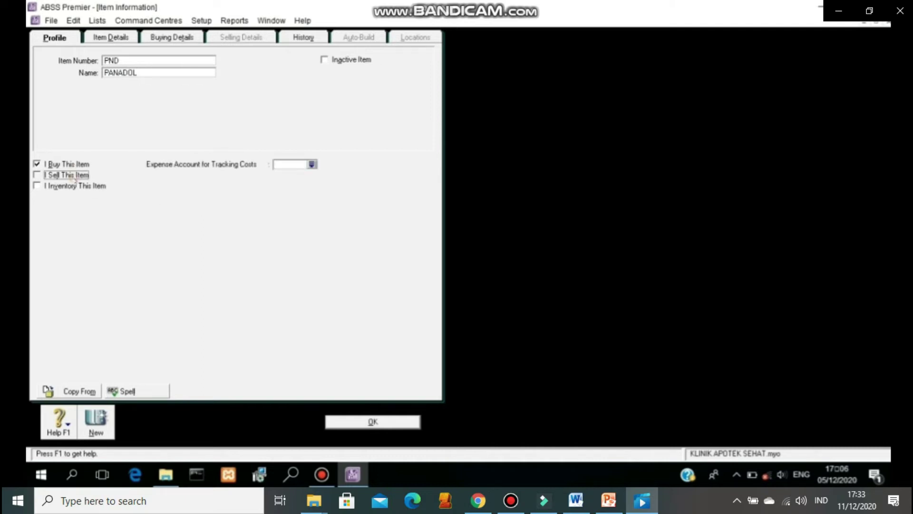
{"action": "left_click", "coordinate": [77, 187]}
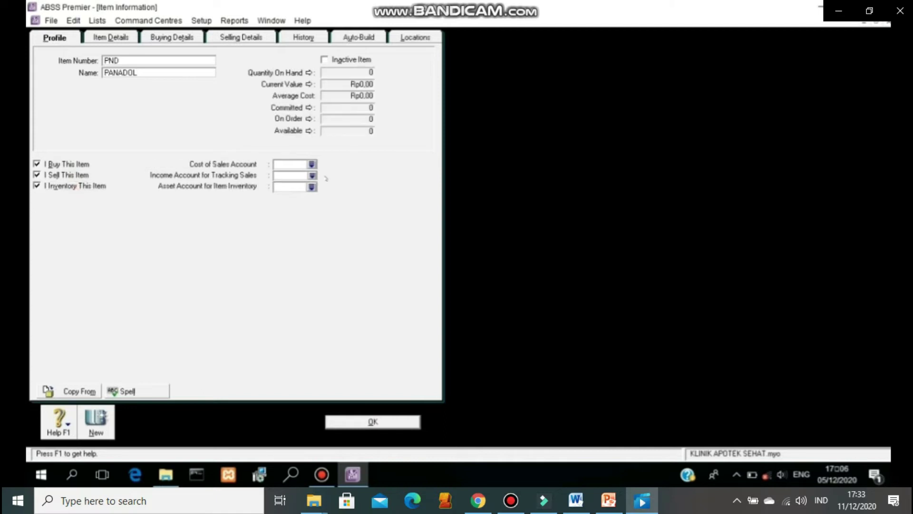
Step: Assign accounts: cost of sales Medicine Purchases, income Medicine Sales, asset 1-2310 Medicine
{"action": "left_click", "coordinate": [311, 164]}
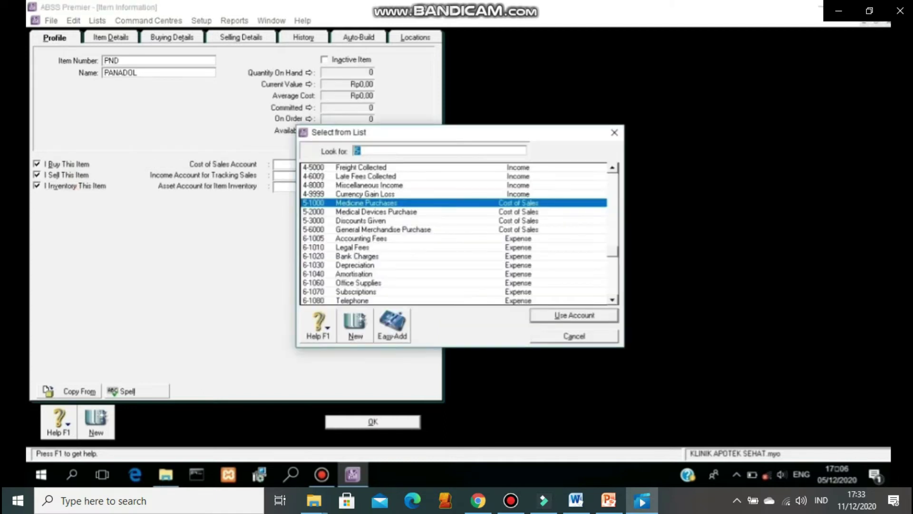
{"action": "left_click", "coordinate": [572, 316]}
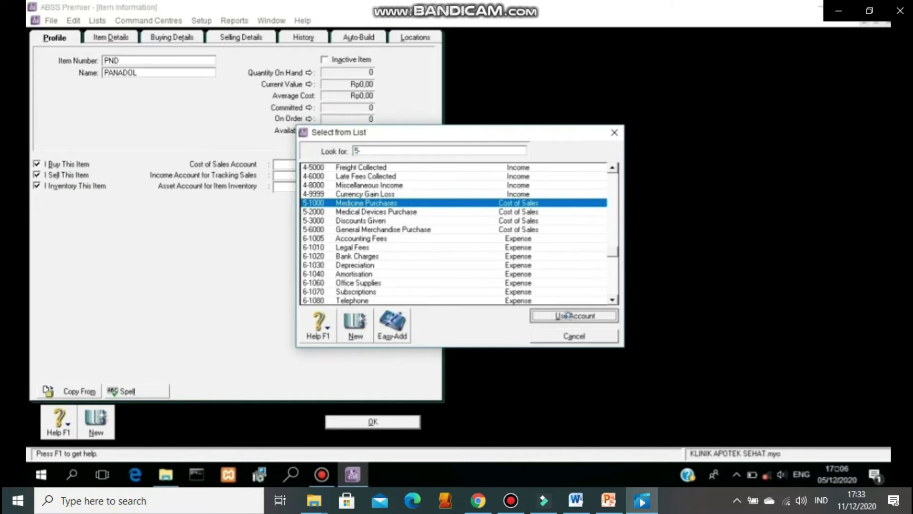
{"action": "left_click", "coordinate": [312, 176]}
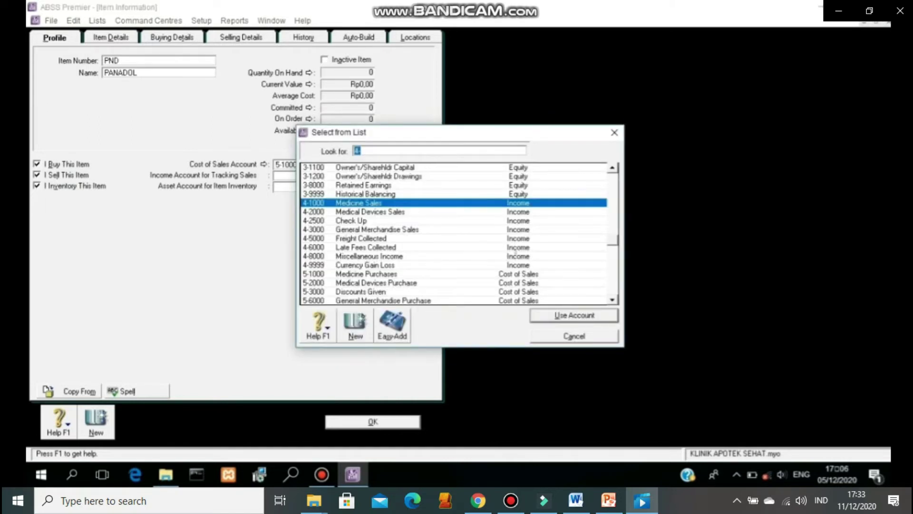
{"action": "left_click", "coordinate": [538, 319]}
{"action": "left_click", "coordinate": [311, 187]}
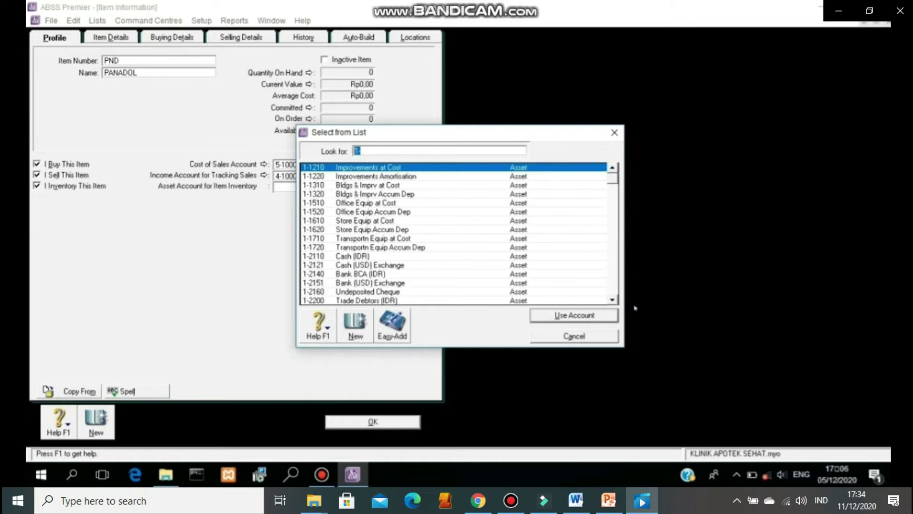
{"action": "scroll", "coordinate": [614, 287], "scroll_direction": "down", "scroll_amount": 5}
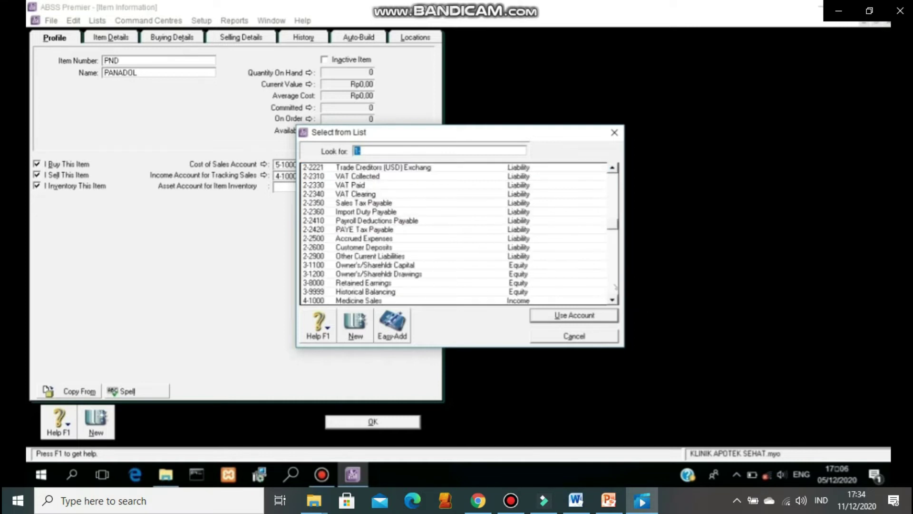
{"action": "left_click", "coordinate": [614, 208]}
{"action": "left_click", "coordinate": [328, 185]}
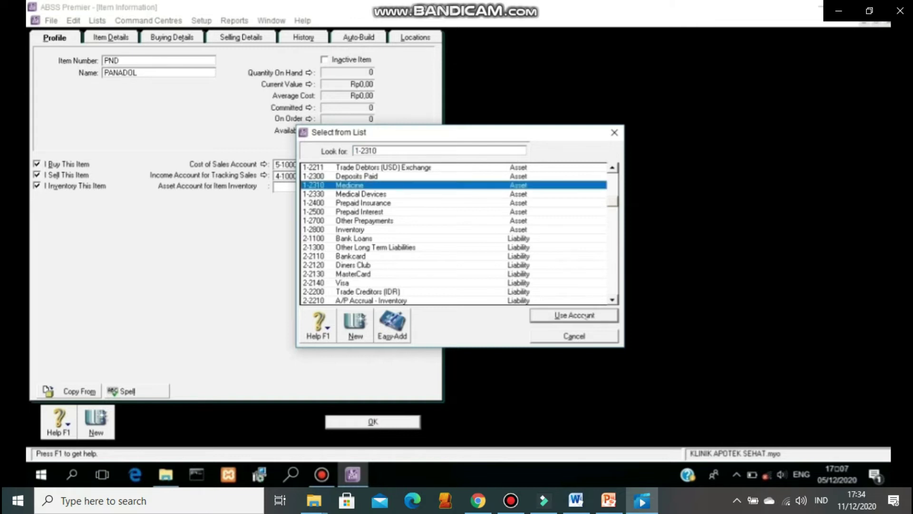
{"action": "left_click", "coordinate": [585, 317]}
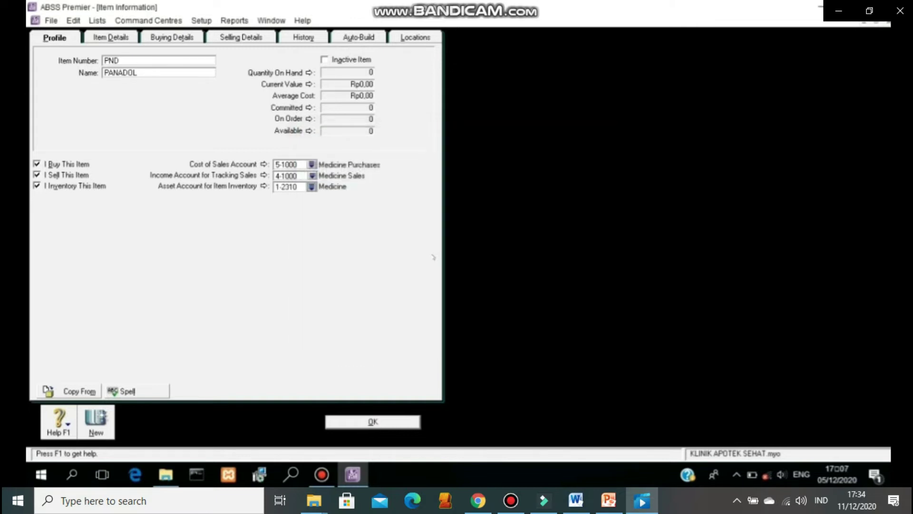
Step: Set the buying unit to UNIT with the Non-Taxable purchase tax code
{"action": "left_click", "coordinate": [127, 42]}
{"action": "left_click", "coordinate": [169, 38]}
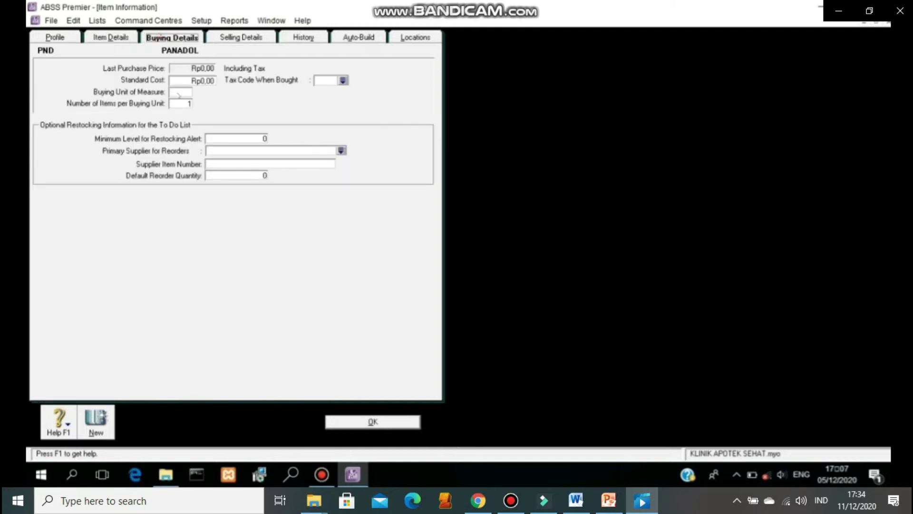
{"action": "left_click", "coordinate": [181, 93]}
{"action": "type", "text": "UNIT"}
{"action": "left_click", "coordinate": [342, 81]}
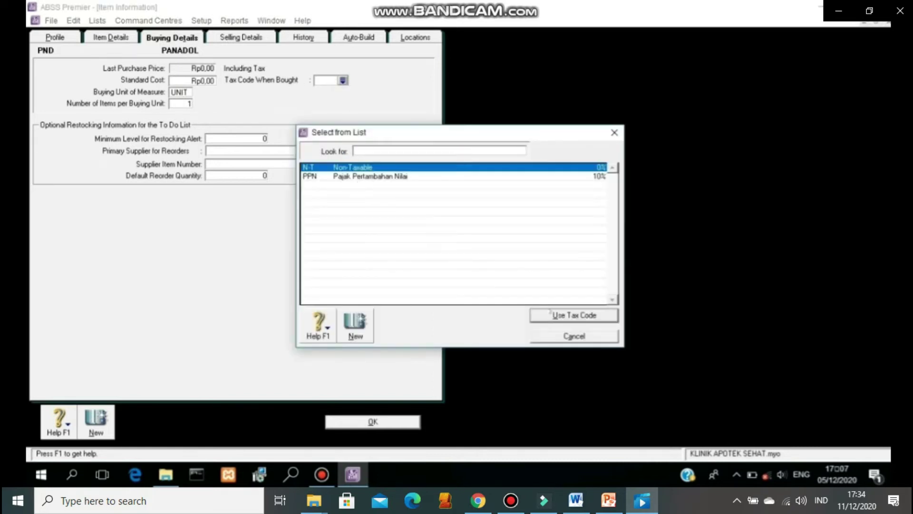
{"action": "left_click", "coordinate": [553, 315]}
Step: Set the Non-Taxable sales tax code, a Rp28.500 base selling price and the UNIT selling unit
{"action": "left_click", "coordinate": [240, 41]}
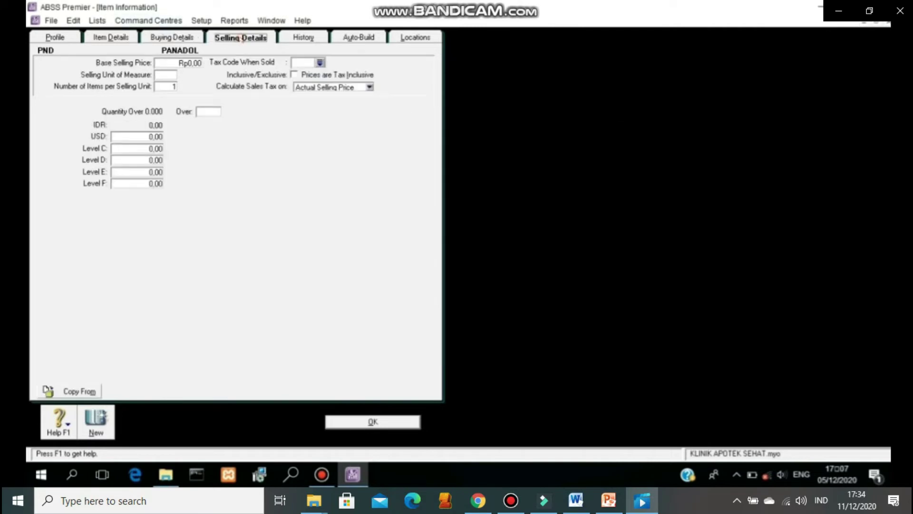
{"action": "left_click", "coordinate": [319, 63]}
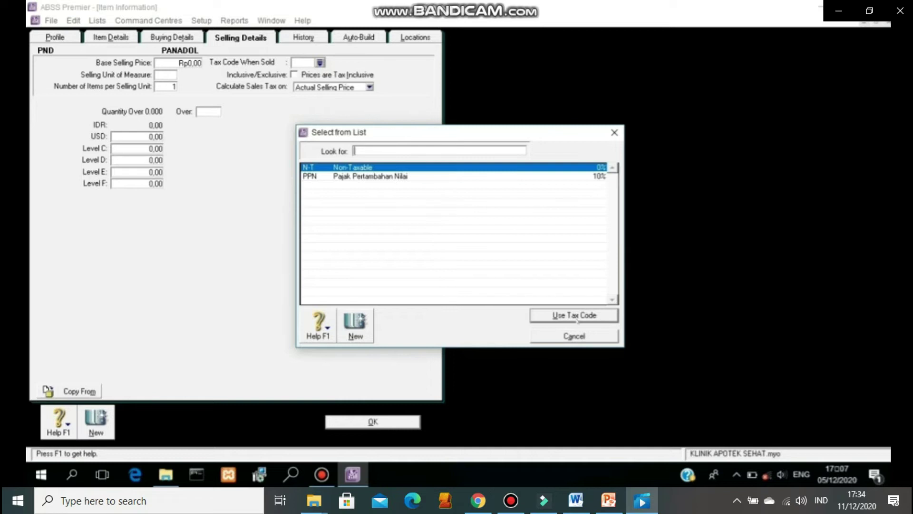
{"action": "left_click", "coordinate": [575, 317]}
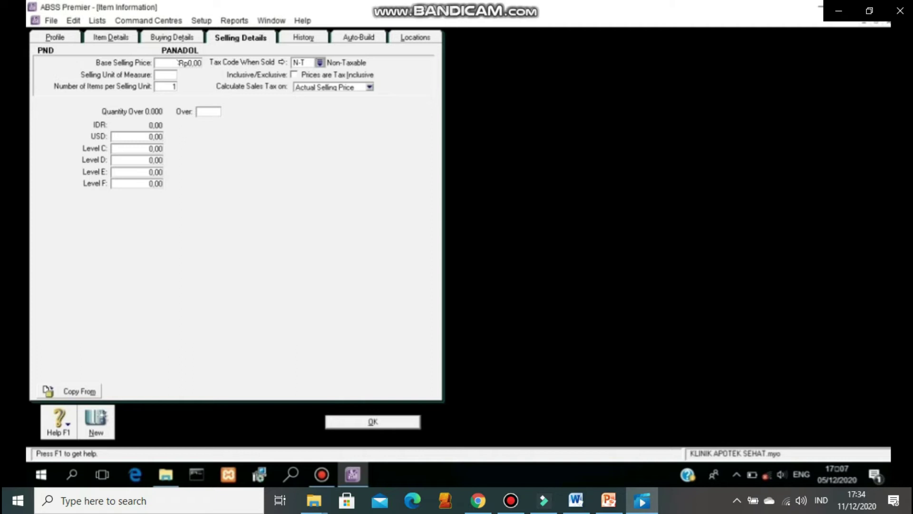
{"action": "left_click", "coordinate": [180, 62]}
{"action": "type", "text": "28500"}
{"action": "left_click", "coordinate": [172, 75]}
{"action": "type", "text": "UNIT"}
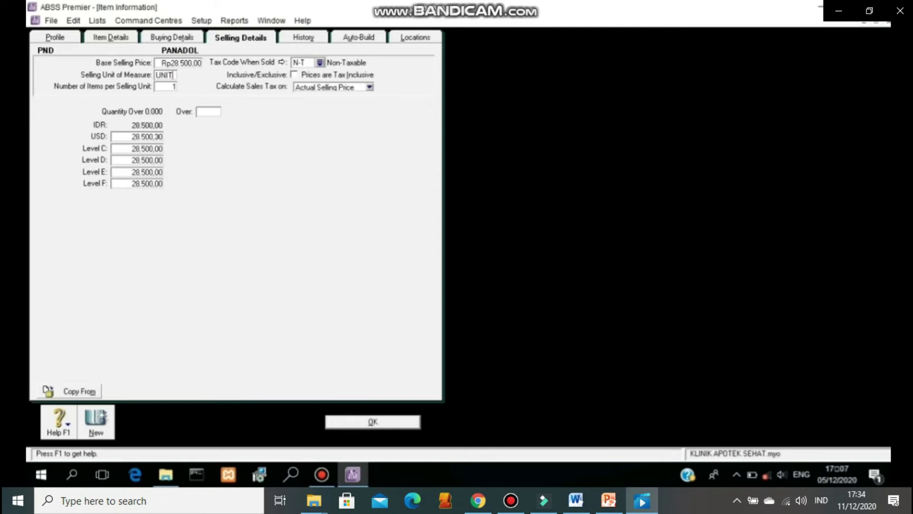
Step: Clear the USD price, set Level C to F prices to 0, and save PANADOL
{"action": "double_click", "coordinate": [157, 136]}
{"action": "key", "text": "Delete"}
{"action": "double_click", "coordinate": [159, 148]}
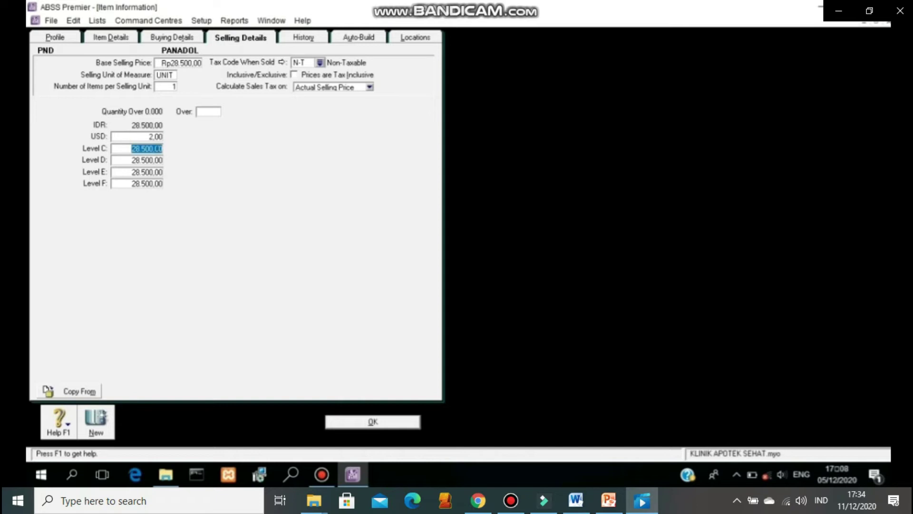
{"action": "key", "text": "Delete"}
{"action": "type", "text": "0"}
{"action": "double_click", "coordinate": [159, 160]}
{"action": "key", "text": "Delete"}
{"action": "type", "text": "0"}
{"action": "double_click", "coordinate": [156, 173]}
{"action": "key", "text": "Delete"}
{"action": "type", "text": "0"}
{"action": "double_click", "coordinate": [157, 182]}
{"action": "key", "text": "Delete"}
{"action": "type", "text": "0"}
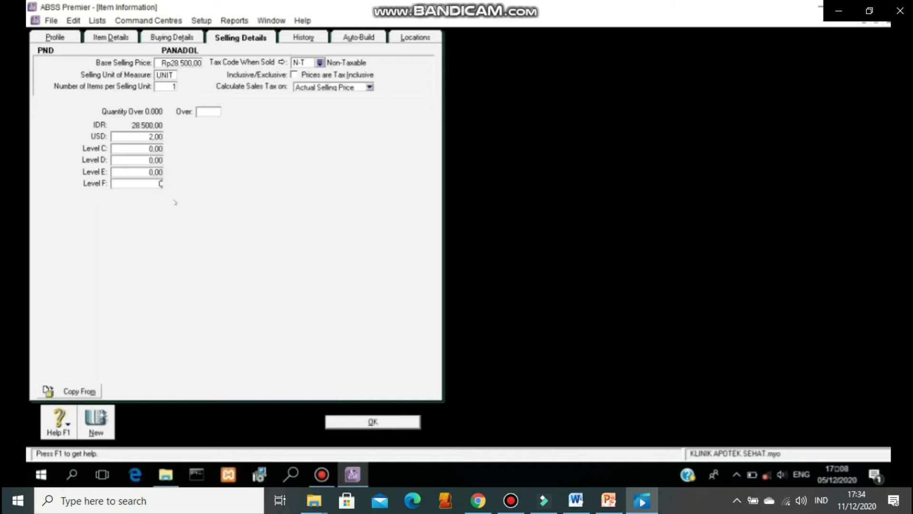
{"action": "left_click", "coordinate": [385, 421]}
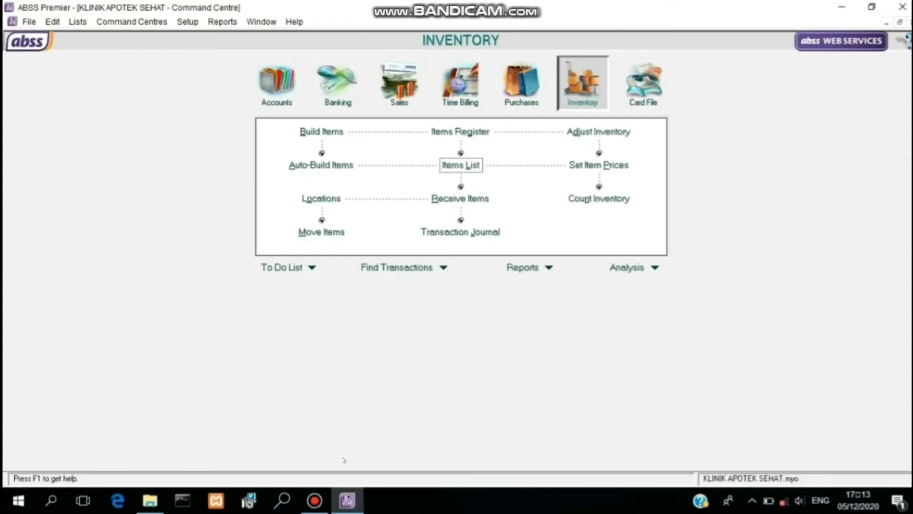
Step: On the count sheet, enter counted quantities of BDX 50 and ETR 20
{"action": "left_click", "coordinate": [592, 198]}
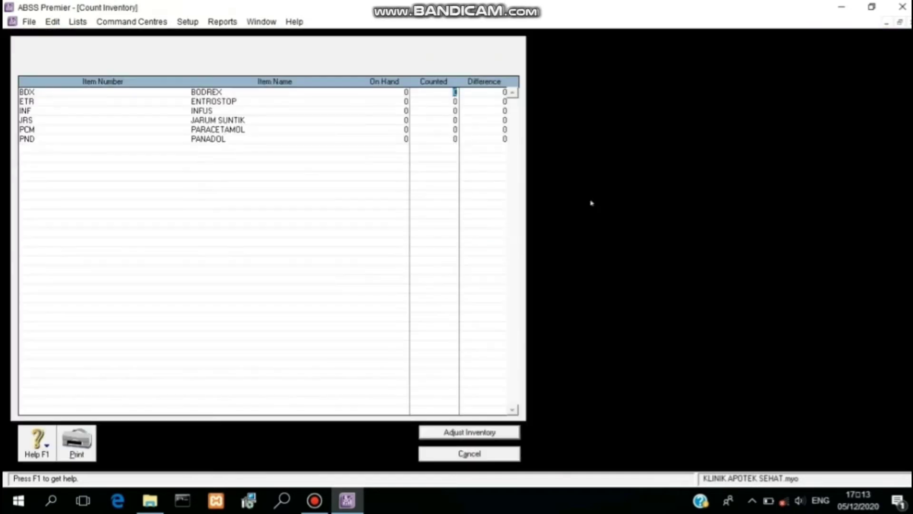
{"action": "type", "text": "30"}
{"action": "key", "text": "Tab"}
{"action": "type", "text": "50"}
{"action": "key", "text": "Tab"}
{"action": "key", "text": "Up"}
{"action": "key", "text": "Up"}
{"action": "type", "text": "50"}
{"action": "key", "text": "Down"}
{"action": "type", "text": "20"}
{"action": "key", "text": "Down"}
Step: Enter counted quantities of INF 50, JRS 50, PCM 25 and PANADOL 30
{"action": "type", "text": "50"}
{"action": "key", "text": "Down"}
{"action": "type", "text": "50"}
{"action": "key", "text": "Down"}
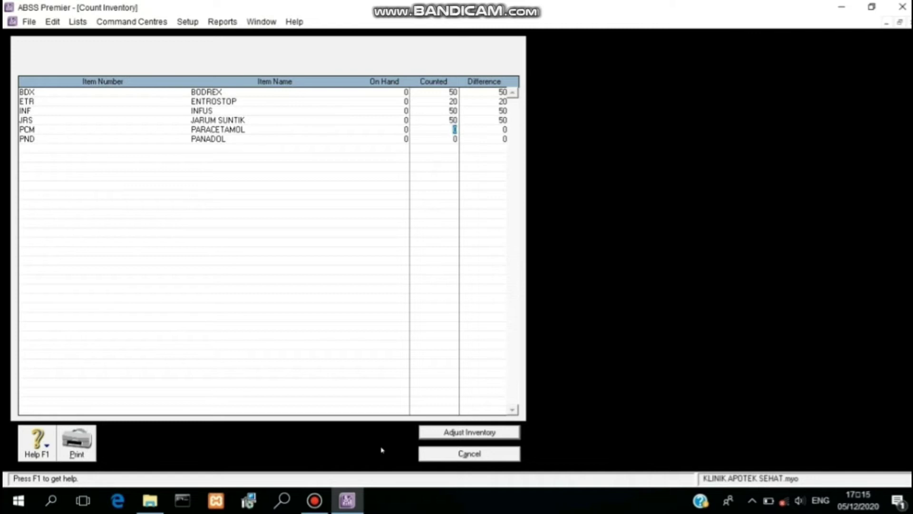
{"action": "type", "text": "25"}
{"action": "key", "text": "Down"}
{"action": "type", "text": "30"}
{"action": "key", "text": "Up"}
Step: Start an opening-balance inventory adjustment with unit costs of BDX 10000 and ETR 15000
{"action": "left_click", "coordinate": [434, 432]}
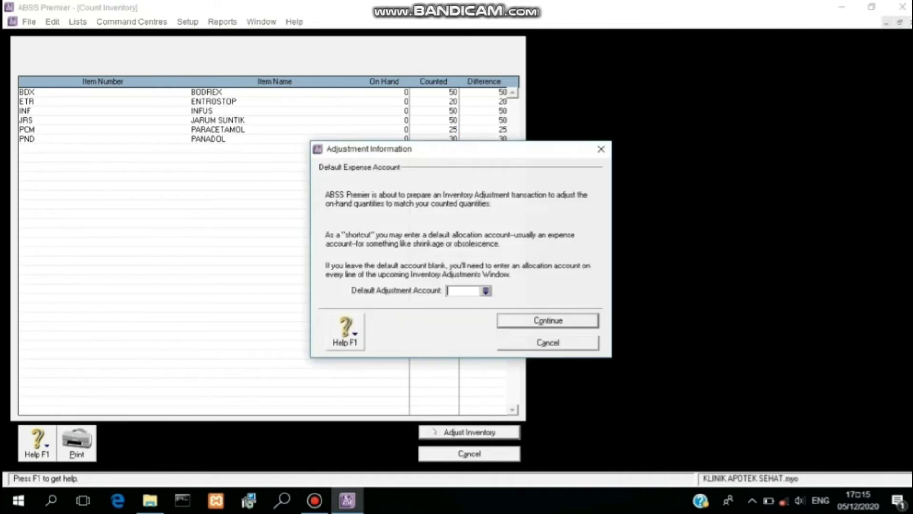
{"action": "left_click", "coordinate": [515, 320]}
{"action": "left_click", "coordinate": [516, 321]}
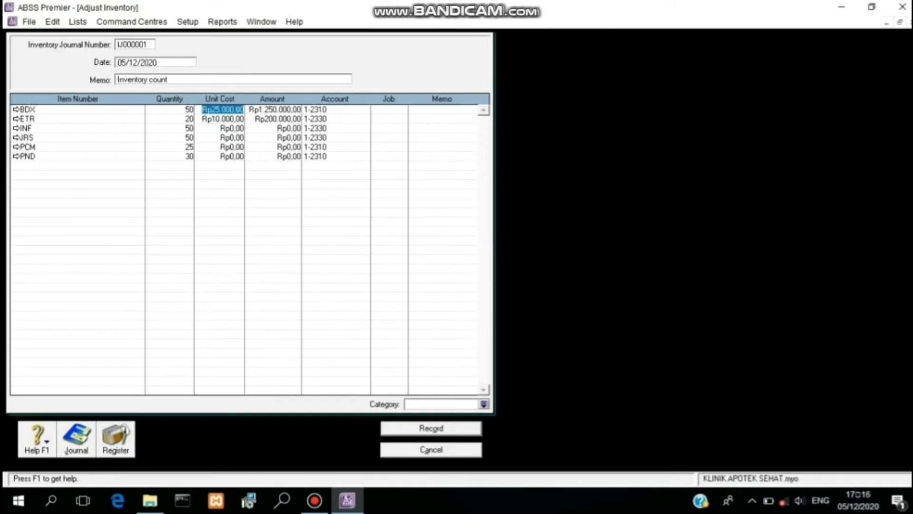
{"action": "type", "text": "10000"}
{"action": "key", "text": "Down"}
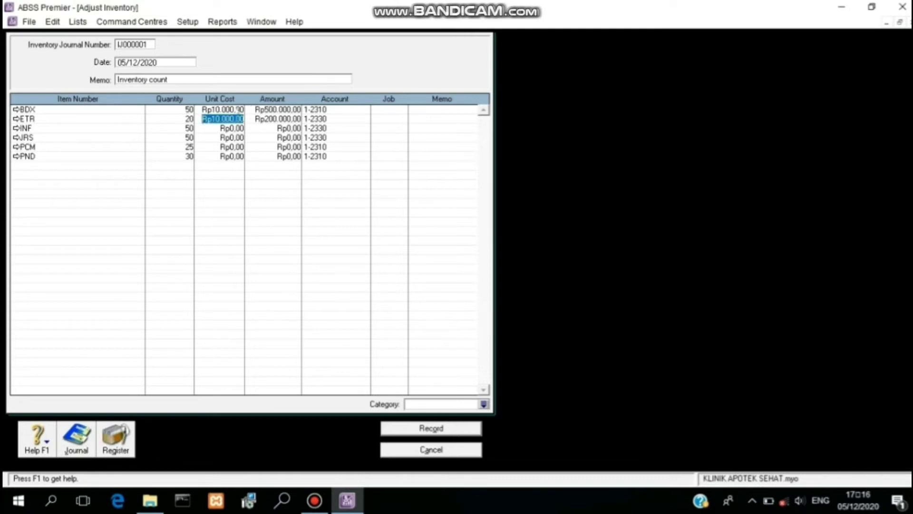
{"action": "type", "text": "15"}
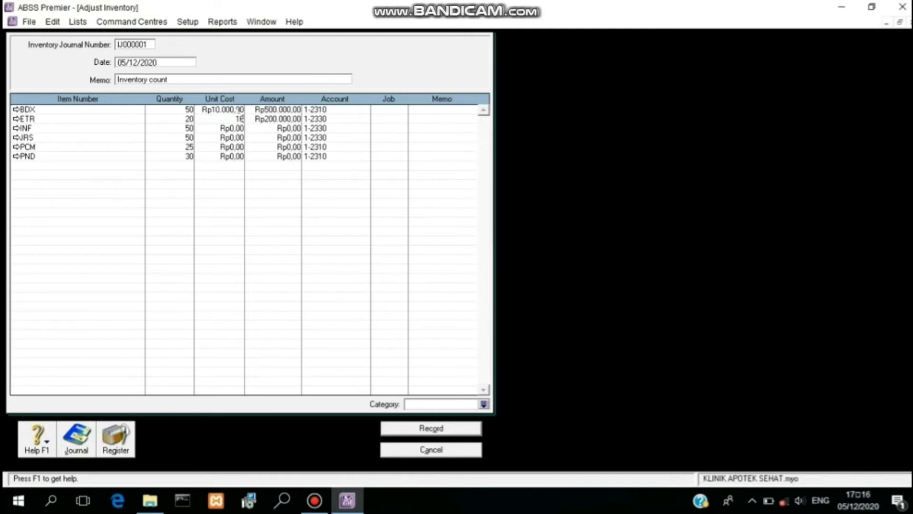
{"action": "type", "text": "000"}
{"action": "key", "text": "Down"}
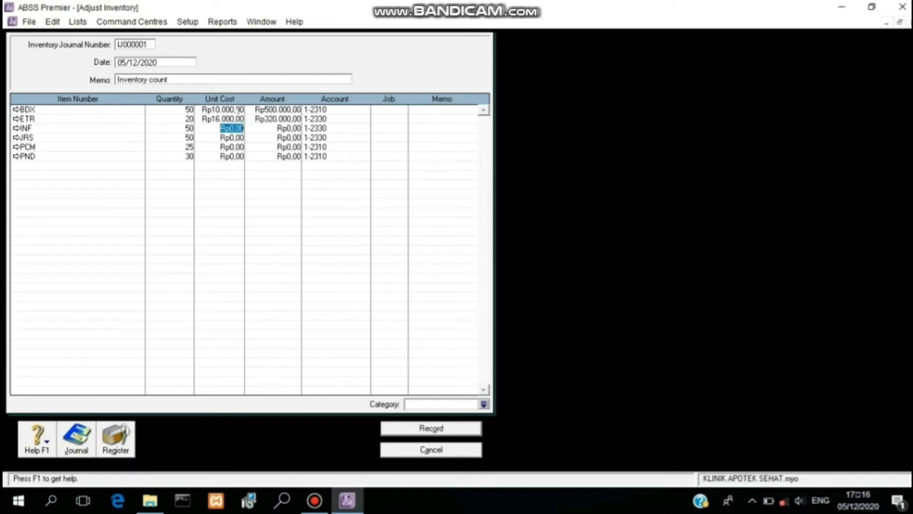
Step: Enter unit costs of INF 130.000, JRS 150.000, PCM 30.000 and PND 25000, then record
{"action": "type", "text": "130."}
{"action": "type", "text": "0000"}
{"action": "key", "text": "Down"}
{"action": "type", "text": "1"}
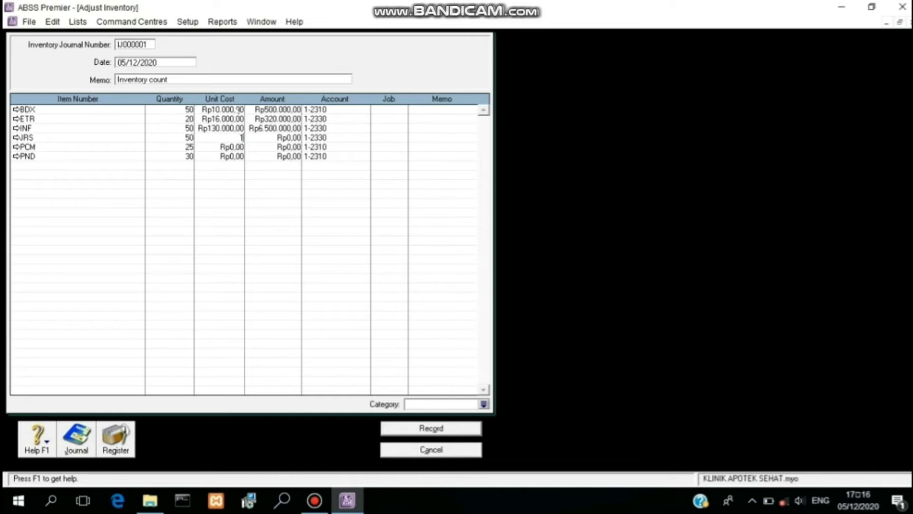
{"action": "type", "text": "50.00000"}
{"action": "key", "text": "Down"}
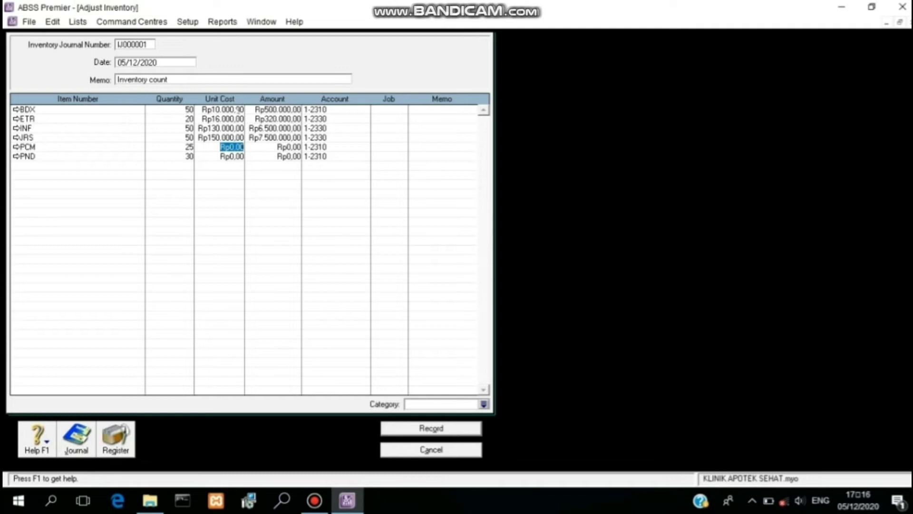
{"action": "type", "text": "30."}
{"action": "type", "text": "0000"}
{"action": "key", "text": "Down"}
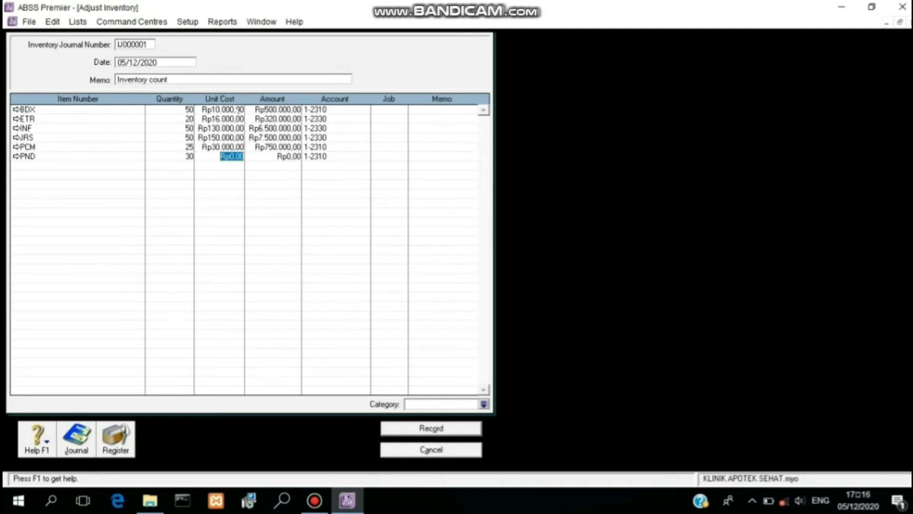
{"action": "type", "text": "25"}
{"action": "type", "text": "000"}
{"action": "key", "text": "Up"}
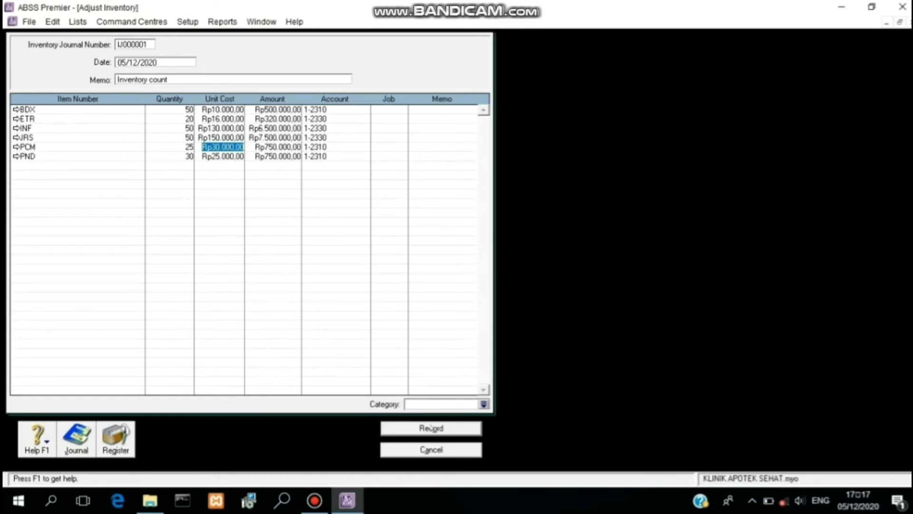
{"action": "left_click", "coordinate": [431, 428]}
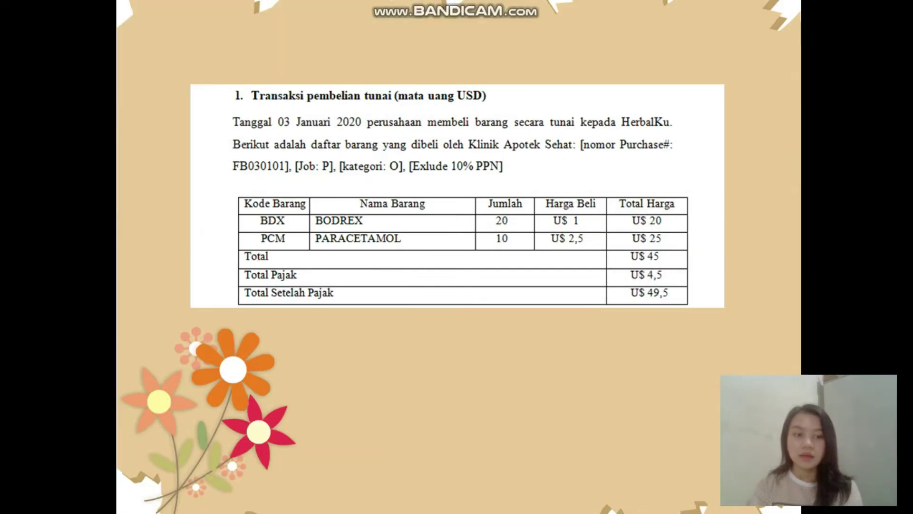
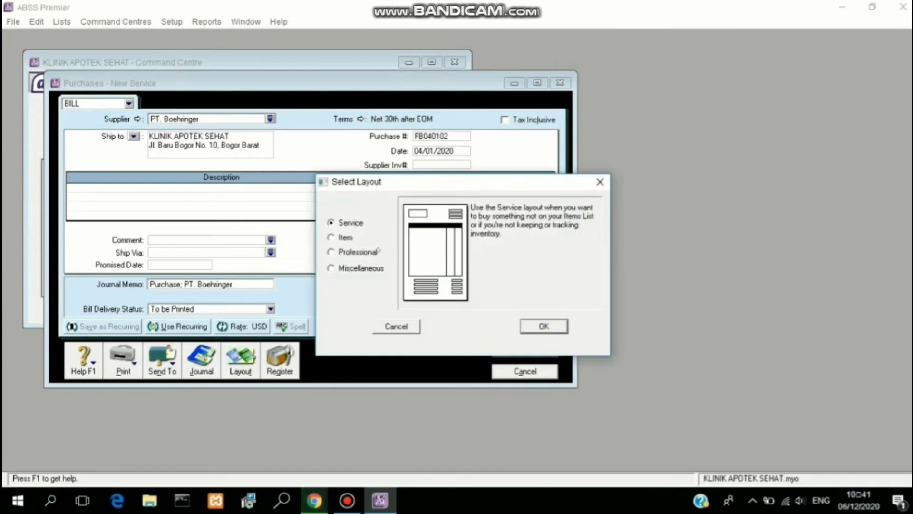
Step: Switch the bill to the Item layout and set its date to 04/01/2020
{"action": "left_click", "coordinate": [345, 237]}
{"action": "left_click", "coordinate": [542, 326]}
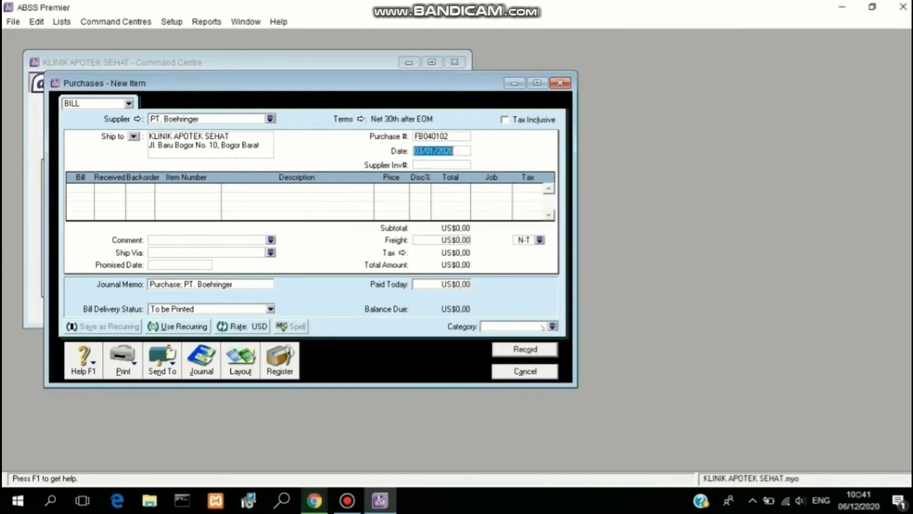
{"action": "left_click", "coordinate": [420, 151]}
{"action": "key", "text": "Delete"}
{"action": "type", "text": "4"}
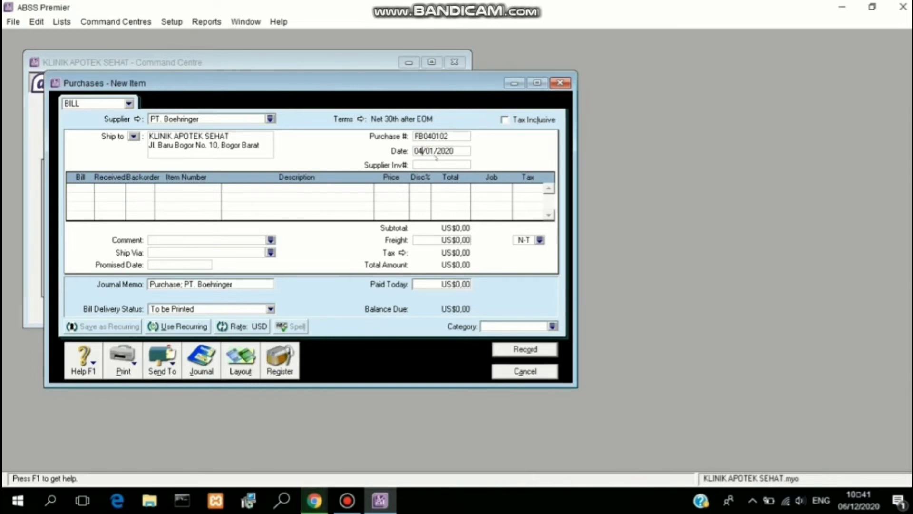
Step: Enter 25 JRS JARUM SUNTIK at US$11,00 on the first line with job P
{"action": "left_click", "coordinate": [77, 188]}
{"action": "type", "text": "25"}
{"action": "left_click", "coordinate": [208, 186]}
{"action": "type", "text": "JRS"}
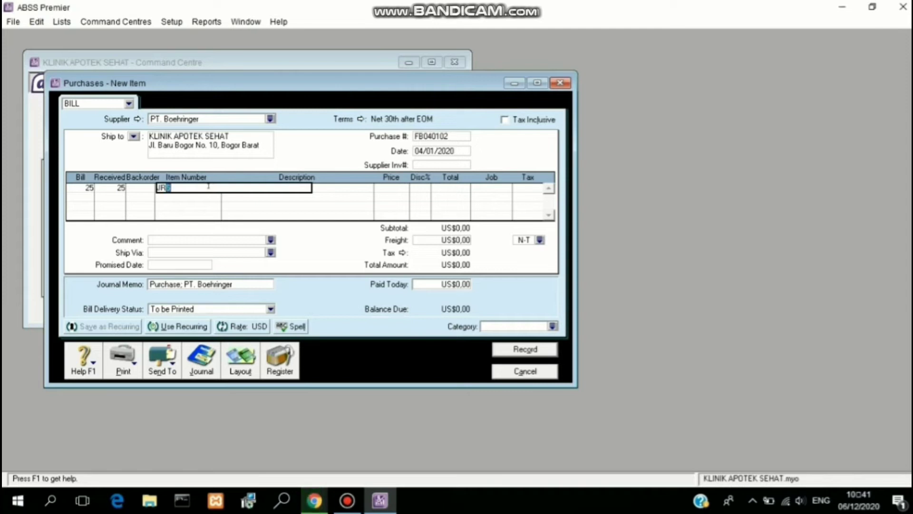
{"action": "key", "text": "Return"}
{"action": "left_click", "coordinate": [398, 187]}
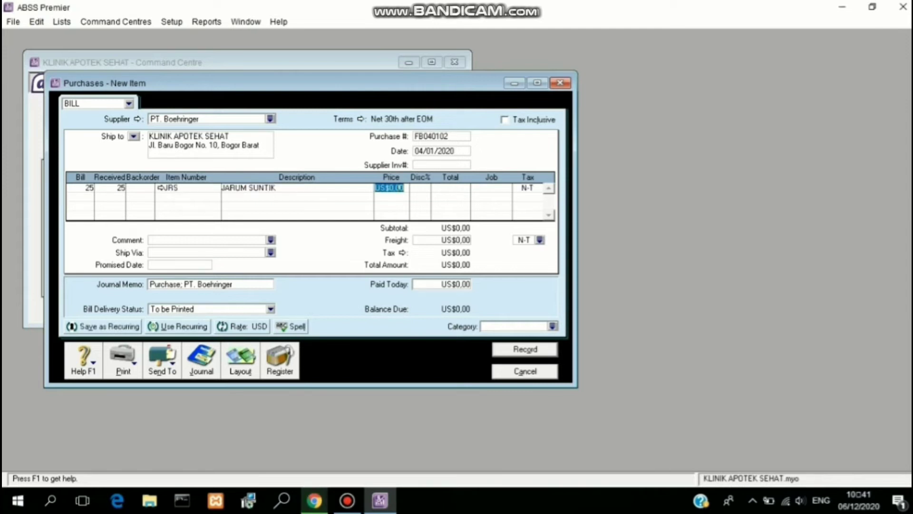
{"action": "type", "text": "11"}
{"action": "left_click", "coordinate": [457, 188]}
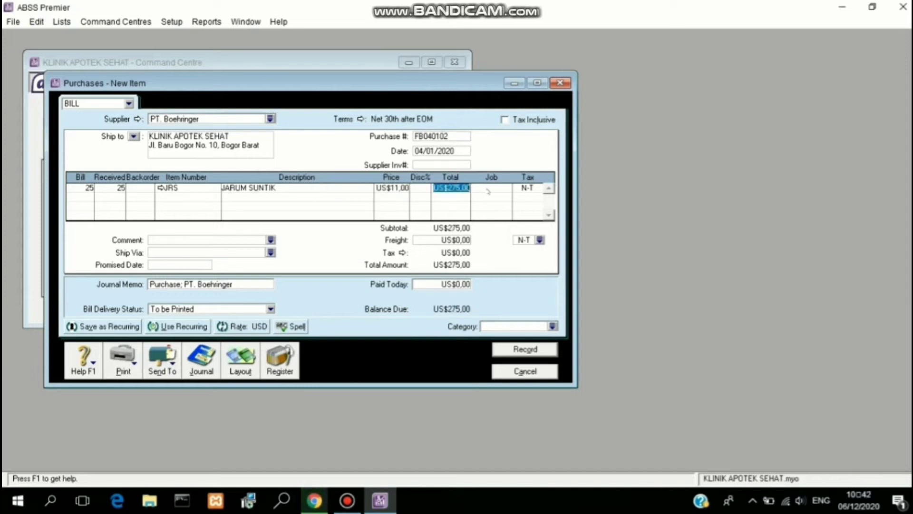
{"action": "left_click", "coordinate": [507, 188]}
{"action": "left_click", "coordinate": [507, 188]}
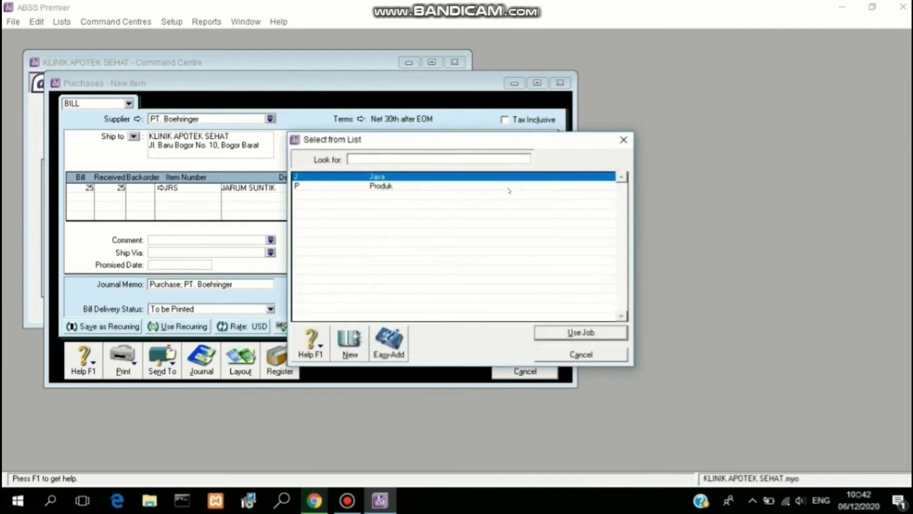
{"action": "type", "text": "P"}
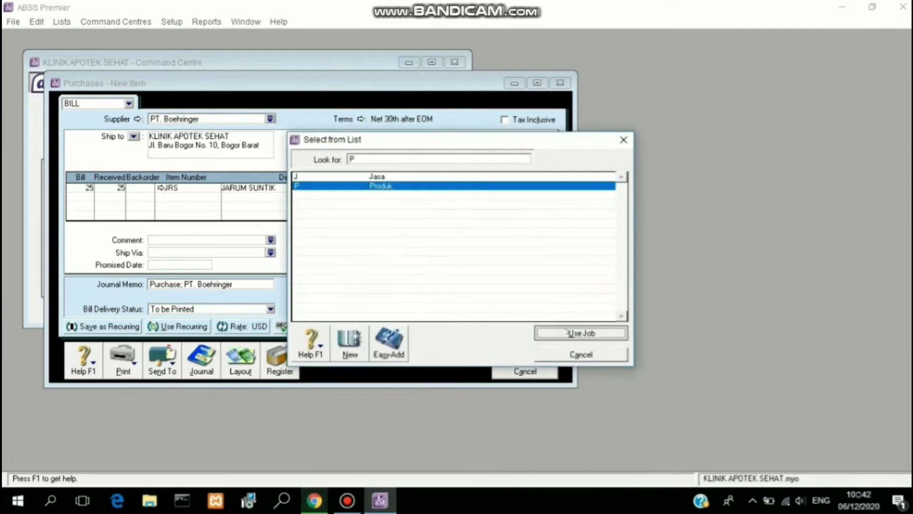
{"action": "left_click", "coordinate": [571, 332]}
Step: Apply PPN tax to the line and freight, and set the category to O (Overseas)
{"action": "left_click", "coordinate": [537, 188]}
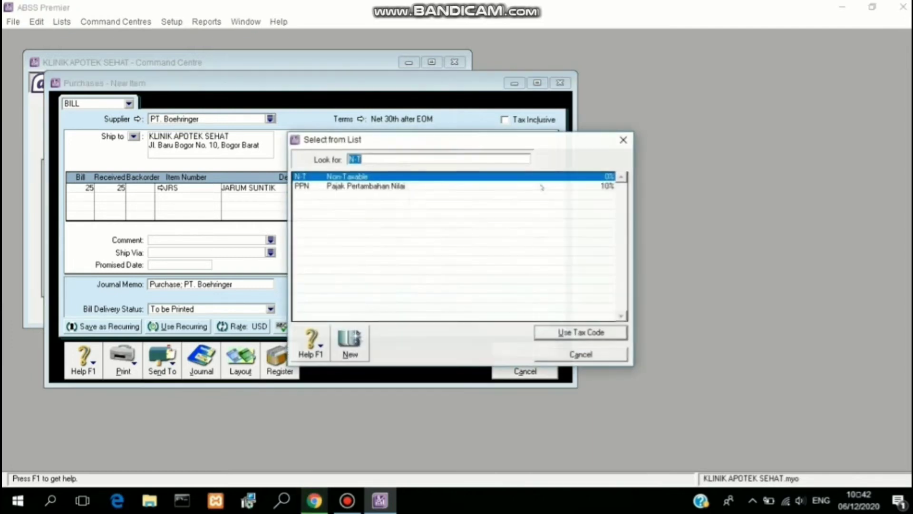
{"action": "type", "text": "PPN"}
{"action": "left_click", "coordinate": [564, 332]}
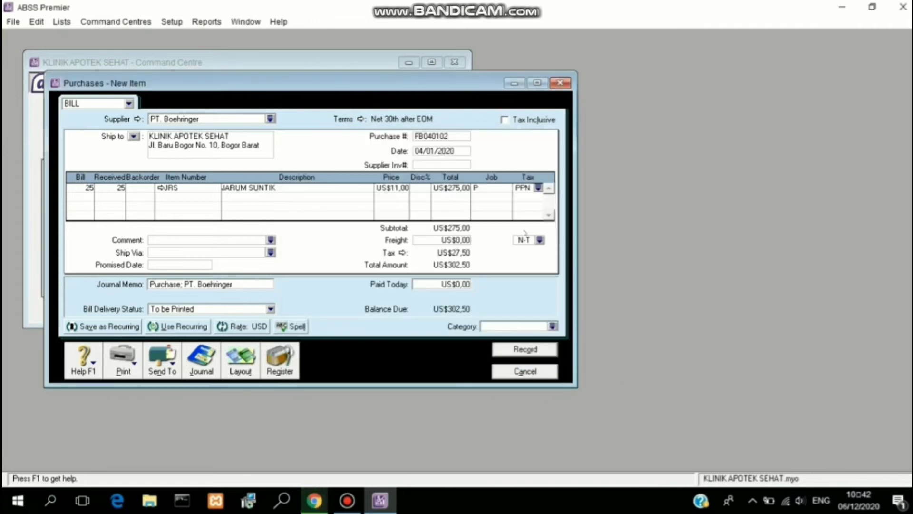
{"action": "left_click", "coordinate": [538, 237]}
{"action": "type", "text": "PPN"}
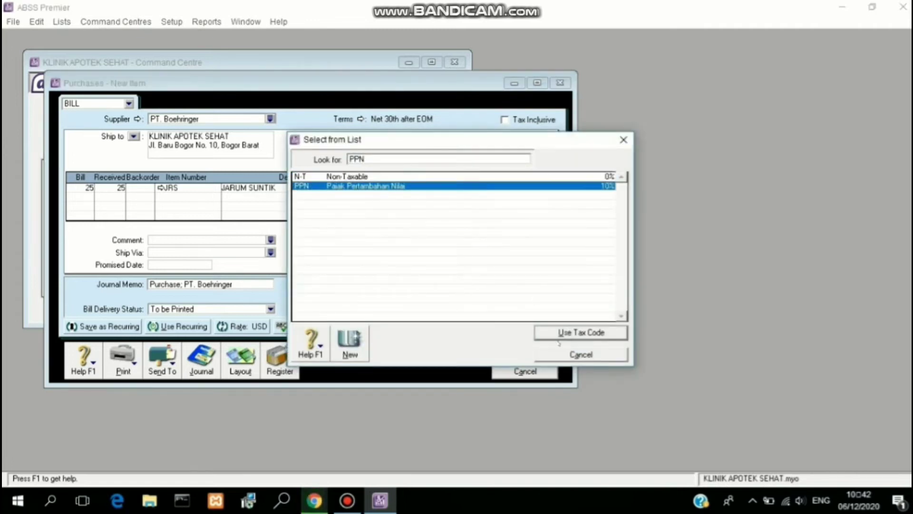
{"action": "left_click", "coordinate": [564, 332]}
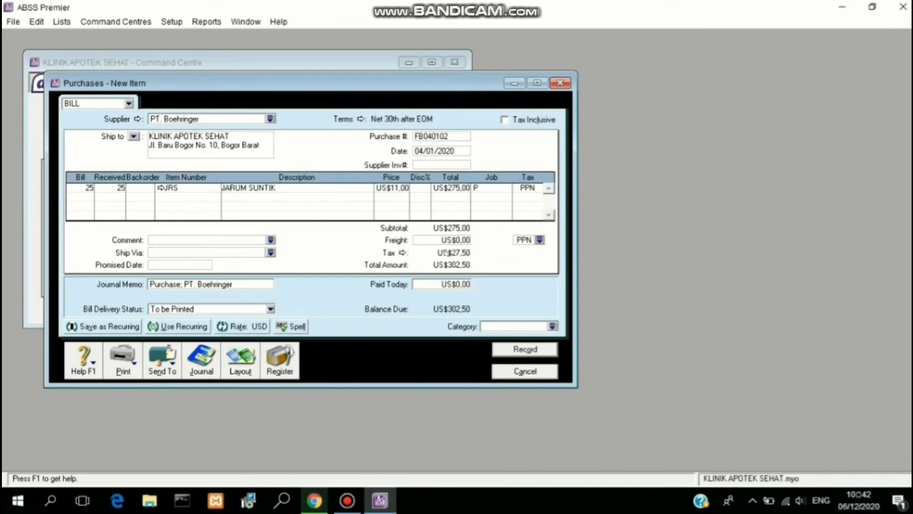
{"action": "left_click", "coordinate": [553, 326]}
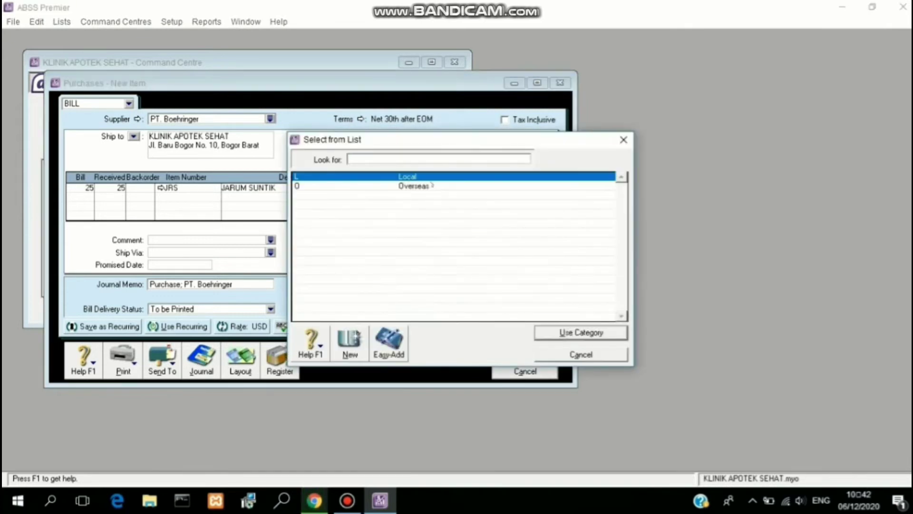
{"action": "type", "text": "O"}
{"action": "left_click", "coordinate": [559, 332]}
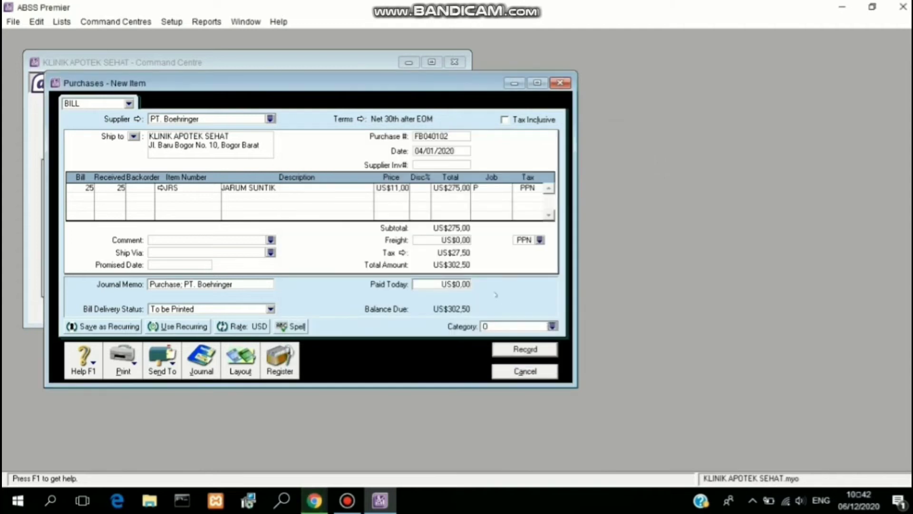
{"action": "left_click", "coordinate": [343, 119]}
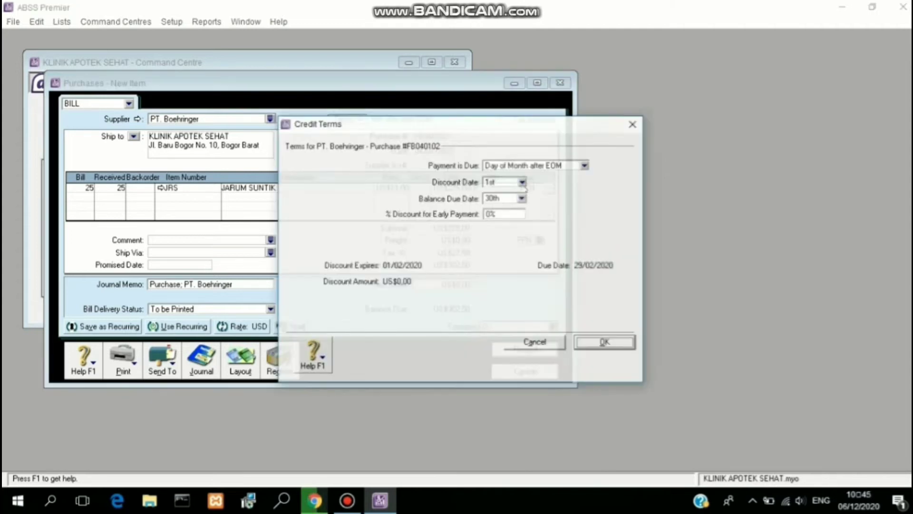
Step: Make the bill due in a given number of days with a 2% early-payment discount
{"action": "left_click", "coordinate": [585, 164]}
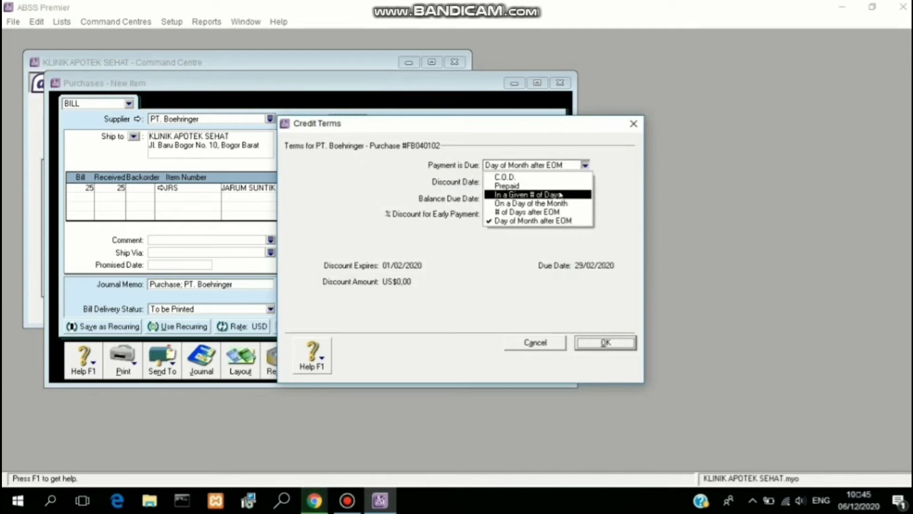
{"action": "left_click", "coordinate": [561, 195]}
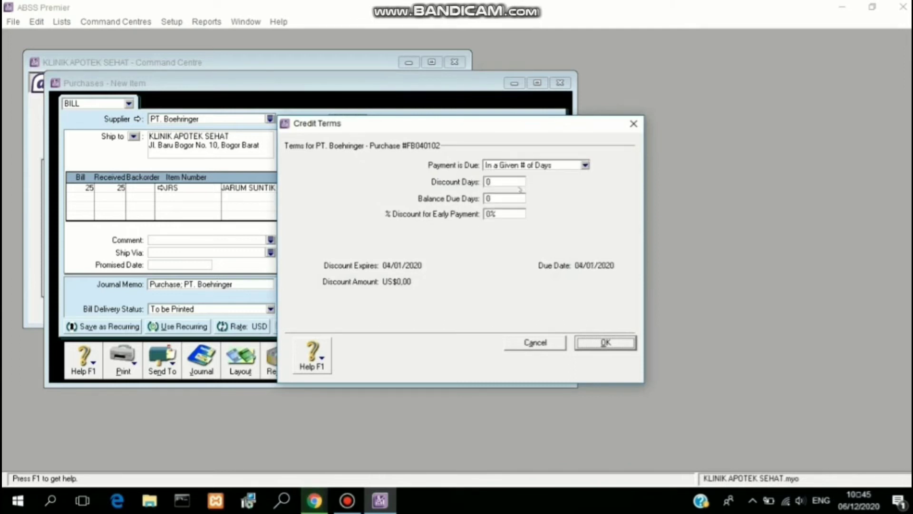
{"action": "left_click", "coordinate": [510, 181]}
{"action": "type", "text": "30"}
{"action": "left_click", "coordinate": [511, 198]}
{"action": "type", "text": "10"}
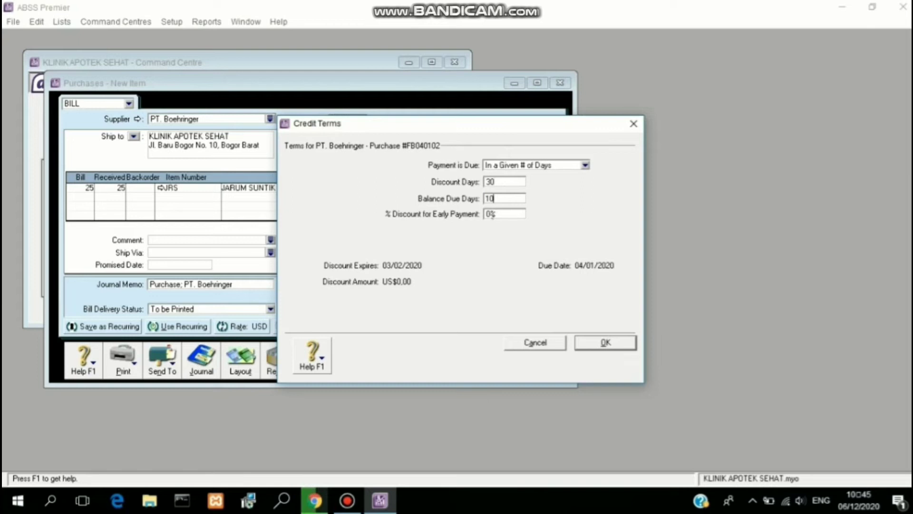
{"action": "left_click", "coordinate": [489, 213]}
{"action": "type", "text": "2%"}
{"action": "left_click", "coordinate": [605, 343]}
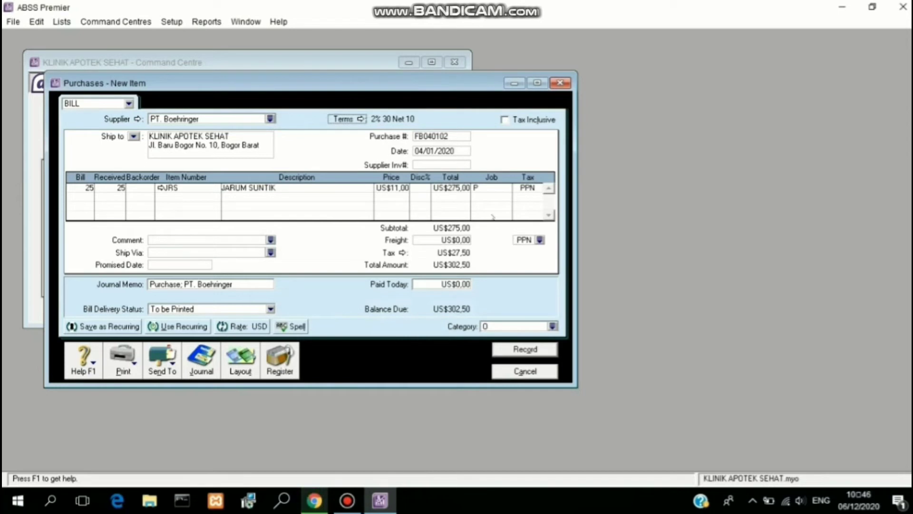
Step: Correct the terms to 10 discount days and 30 balance-due days (2% 10 Net 30)
{"action": "left_click", "coordinate": [360, 118]}
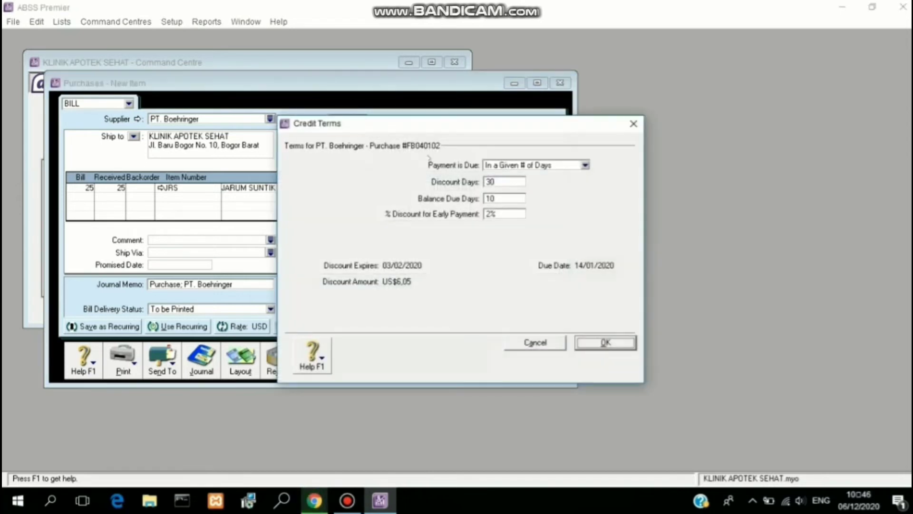
{"action": "double_click", "coordinate": [489, 182]}
{"action": "type", "text": "10"}
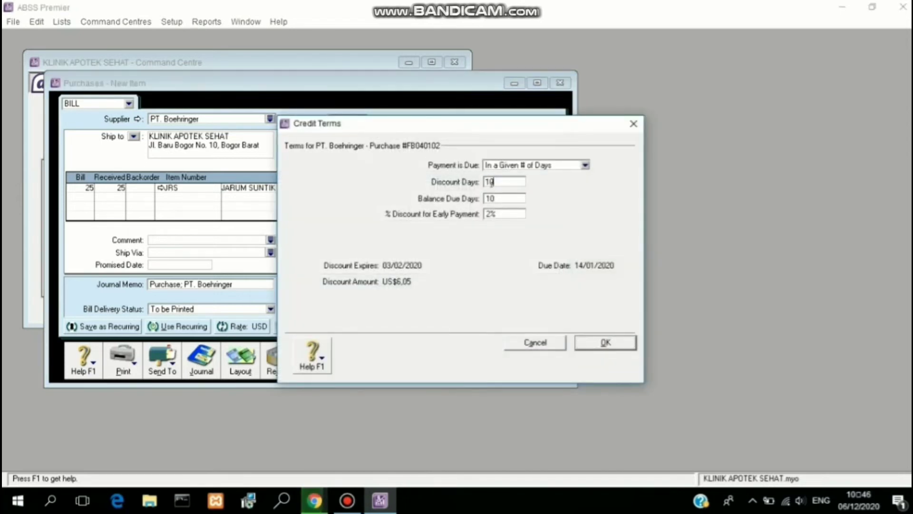
{"action": "double_click", "coordinate": [490, 198]}
{"action": "type", "text": "30"}
{"action": "left_click", "coordinate": [605, 343]}
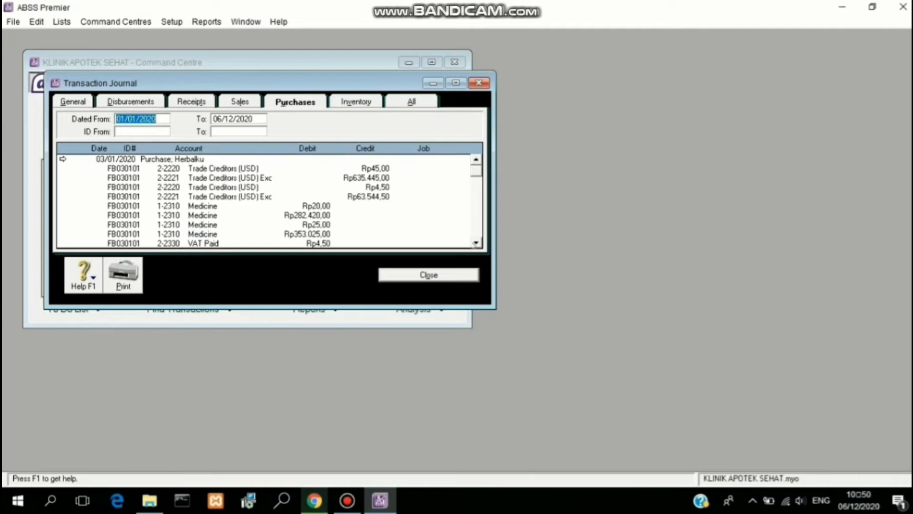
Step: Scroll the Purchases transaction journal down to the FB040102 entries
{"action": "left_click", "coordinate": [475, 243]}
{"action": "scroll", "coordinate": [474, 243], "scroll_direction": "down", "scroll_amount": 3}
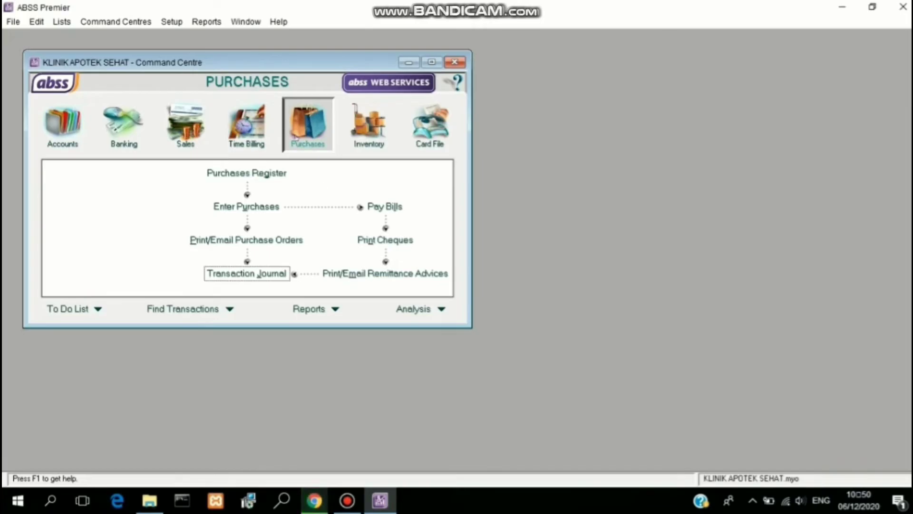
Step: Start a new Herbalku purchase numbered FB030101, dated the 7th
{"action": "left_click", "coordinate": [264, 211]}
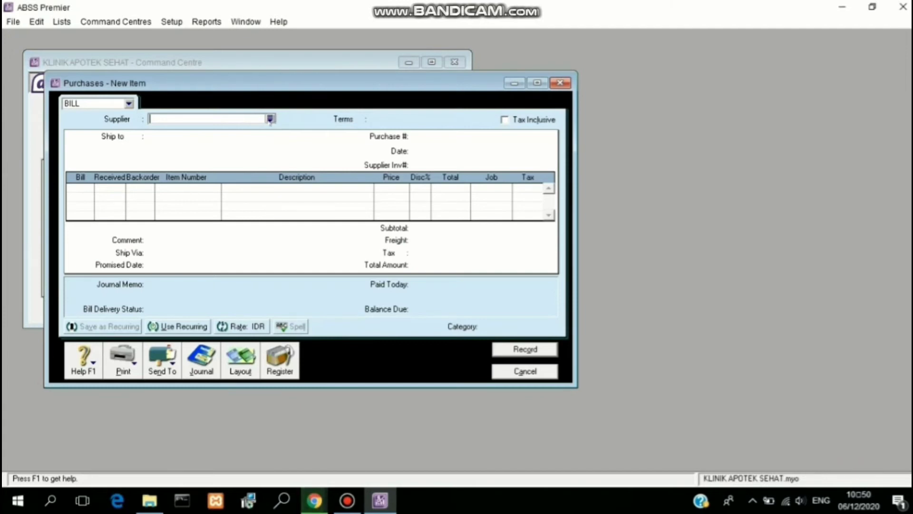
{"action": "left_click", "coordinate": [270, 118]}
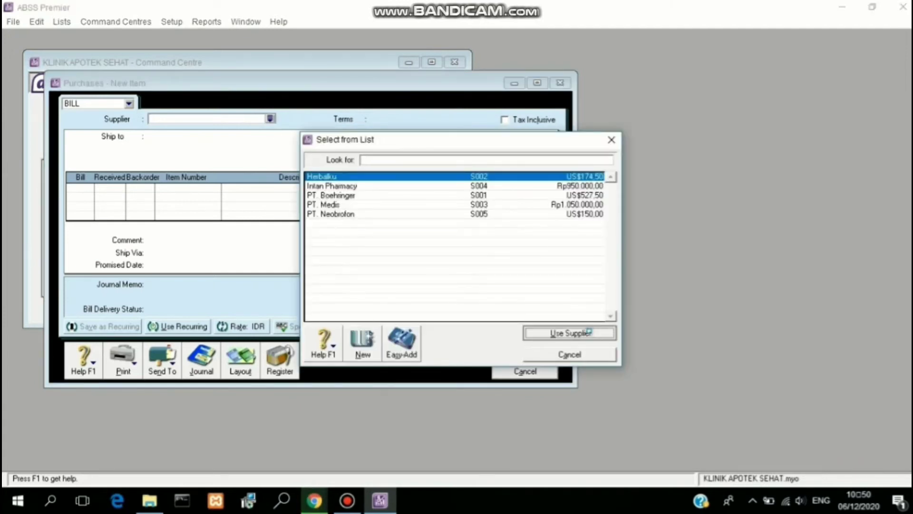
{"action": "left_click", "coordinate": [588, 332]}
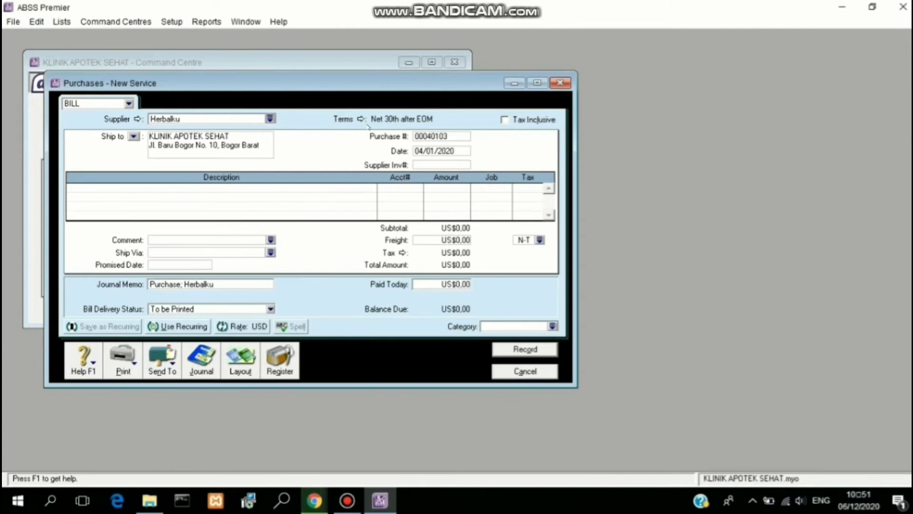
{"action": "left_click", "coordinate": [425, 137]}
{"action": "key", "text": "BackSpace"}
{"action": "type", "text": "FB030101"}
{"action": "left_click", "coordinate": [423, 151]}
{"action": "key", "text": "BackSpace"}
{"action": "type", "text": "7"}
Step: Use the Item layout, date it 07/01/2020, and enter the 5 BODREX (BDX) return
{"action": "left_click", "coordinate": [239, 354]}
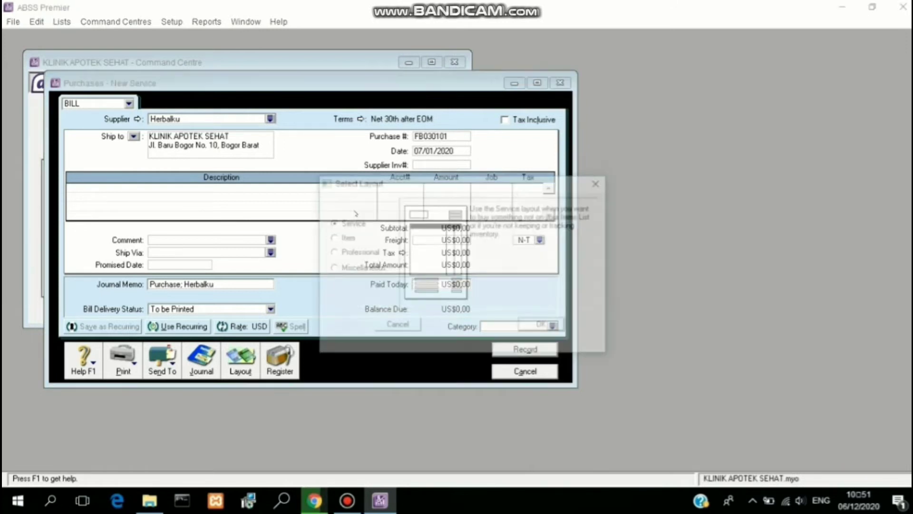
{"action": "left_click", "coordinate": [350, 242]}
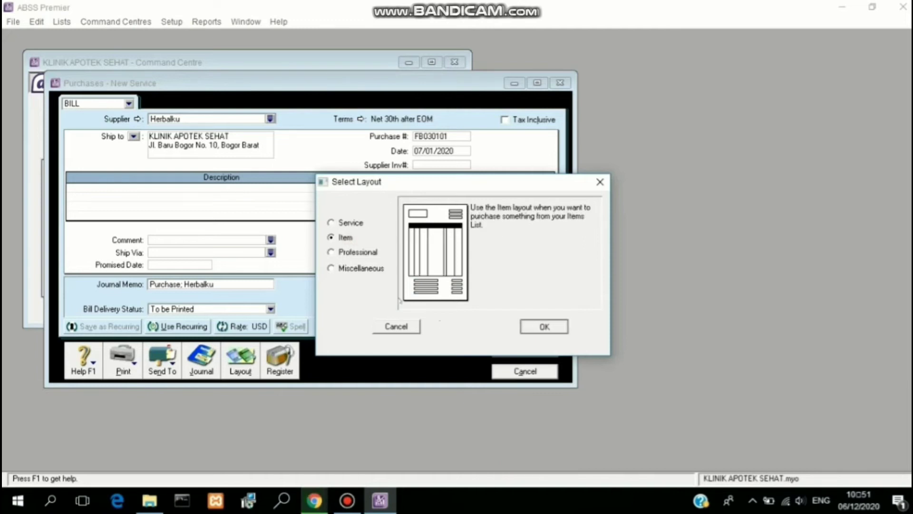
{"action": "key", "text": "Return"}
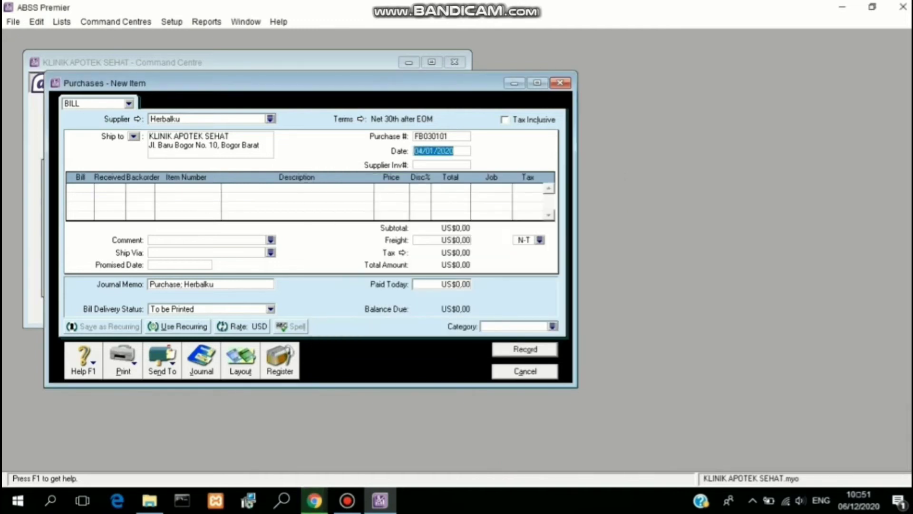
{"action": "type", "text": "07/01/2020"}
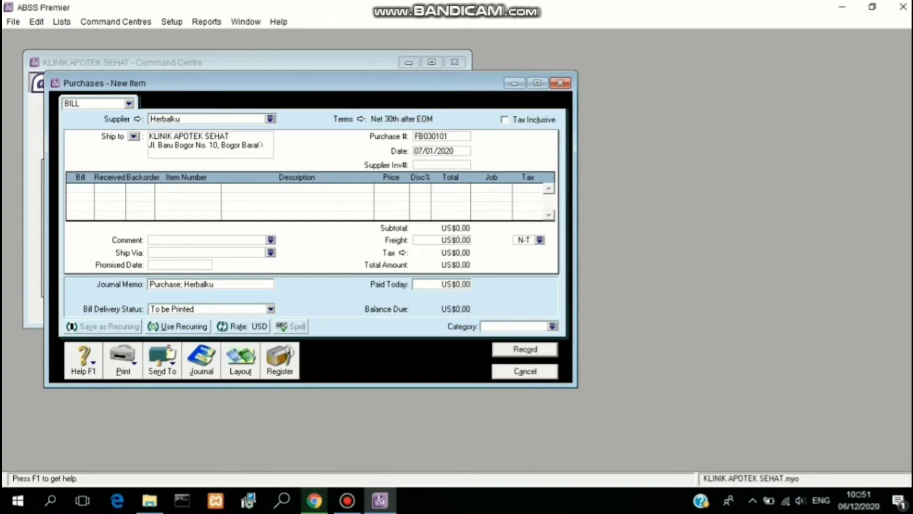
{"action": "left_click", "coordinate": [75, 186]}
{"action": "type", "text": "5"}
{"action": "left_click", "coordinate": [165, 186]}
{"action": "type", "text": "BDX"}
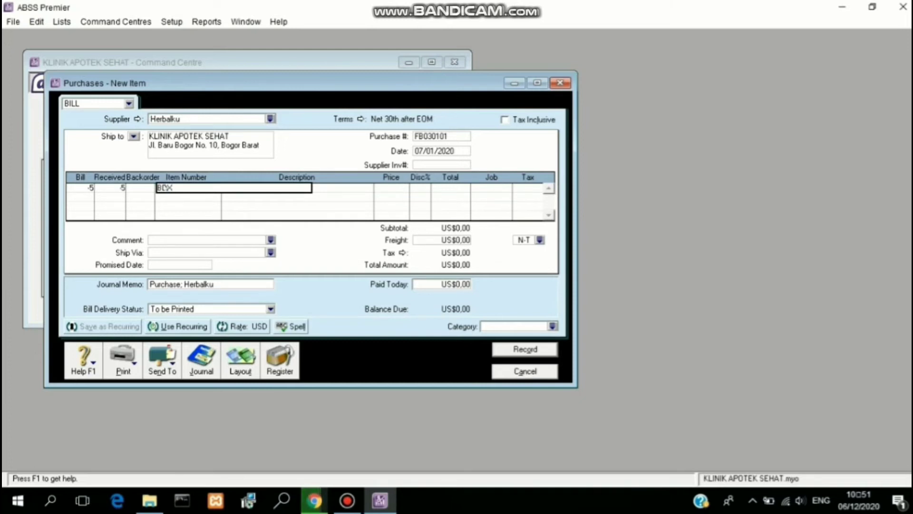
{"action": "key", "text": "Return"}
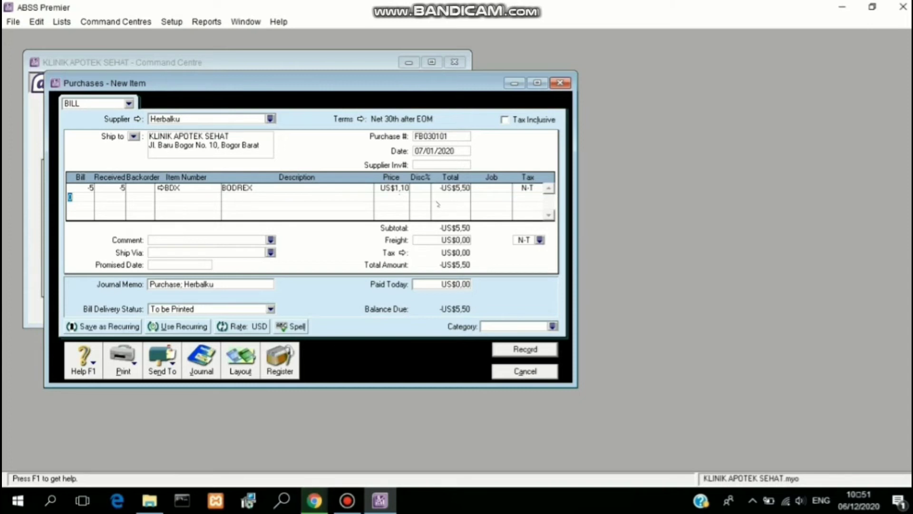
Step: Give the line job P and PPN tax, leaving the freight tax at N-T
{"action": "left_click", "coordinate": [478, 188]}
{"action": "left_click", "coordinate": [507, 188]}
{"action": "type", "text": "P"}
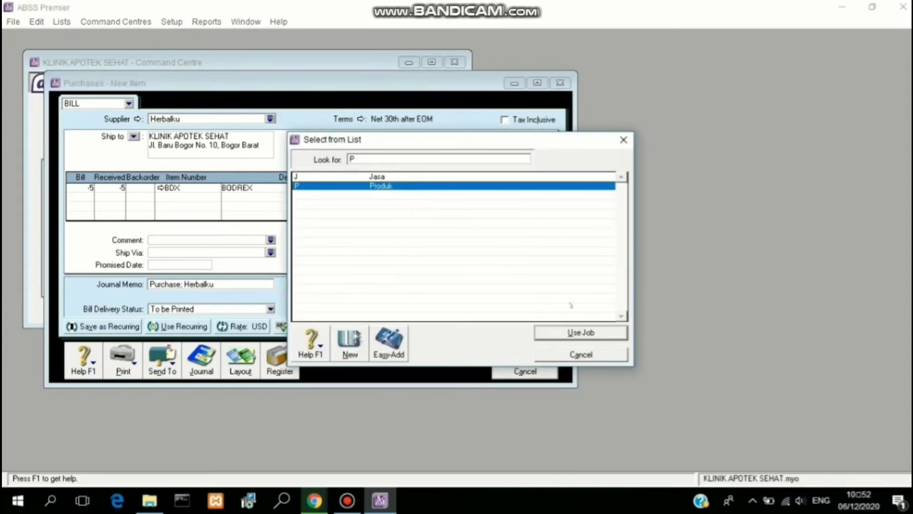
{"action": "left_click", "coordinate": [609, 332]}
{"action": "left_click", "coordinate": [540, 190]}
{"action": "left_click", "coordinate": [499, 186]}
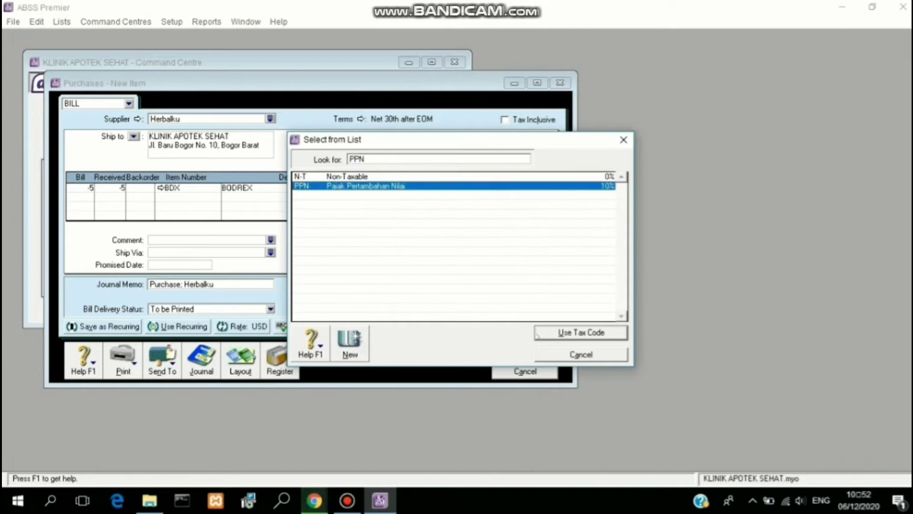
{"action": "left_click", "coordinate": [543, 333]}
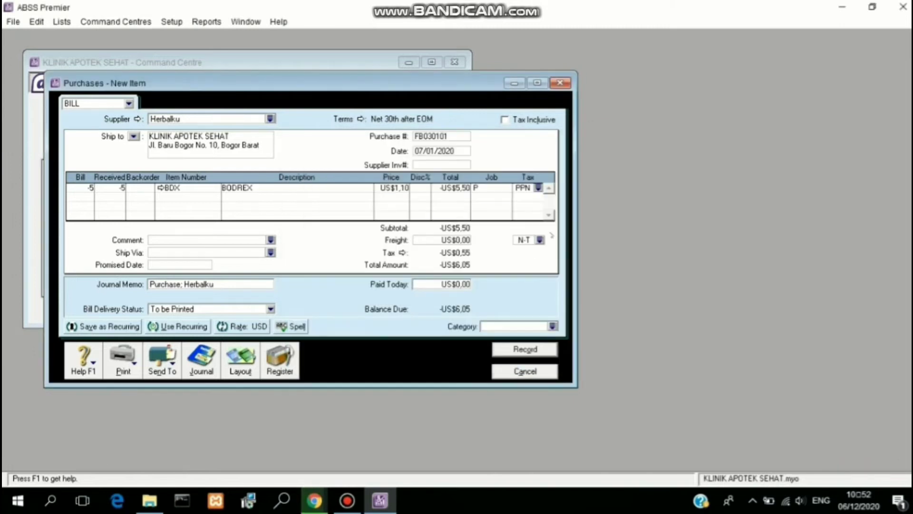
{"action": "left_click", "coordinate": [539, 240]}
{"action": "left_click", "coordinate": [427, 187]}
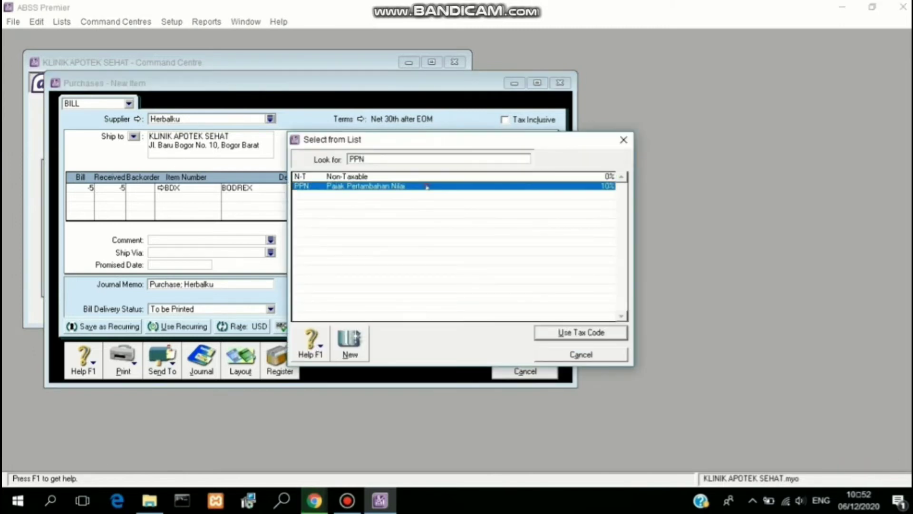
{"action": "left_click", "coordinate": [578, 334]}
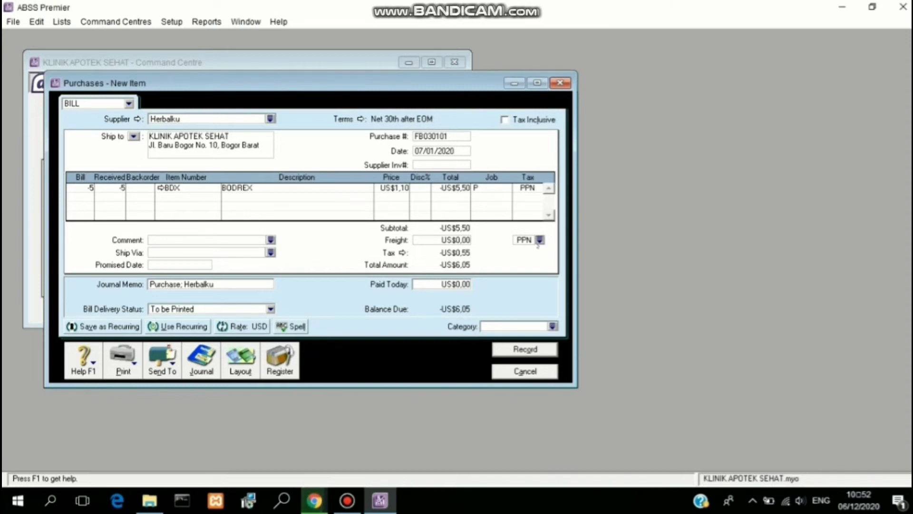
{"action": "left_click", "coordinate": [539, 240]}
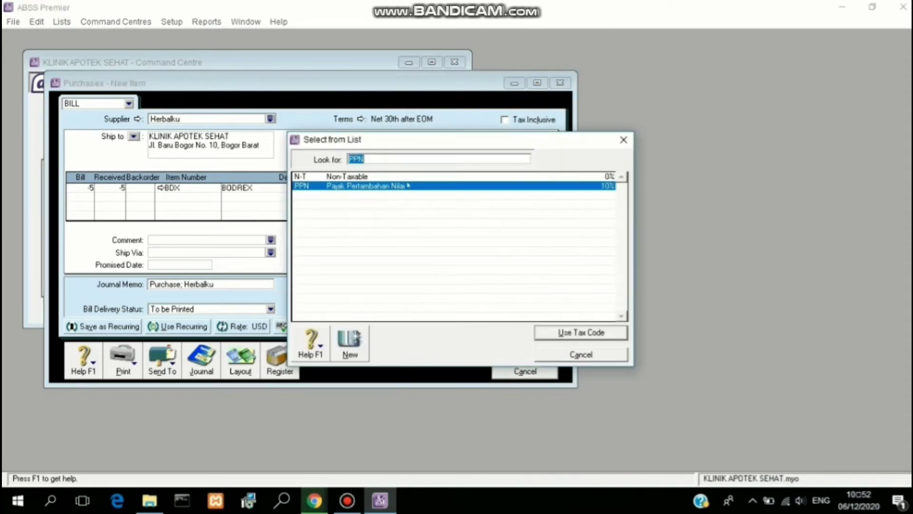
{"action": "left_click", "coordinate": [406, 176]}
{"action": "left_click", "coordinate": [557, 331]}
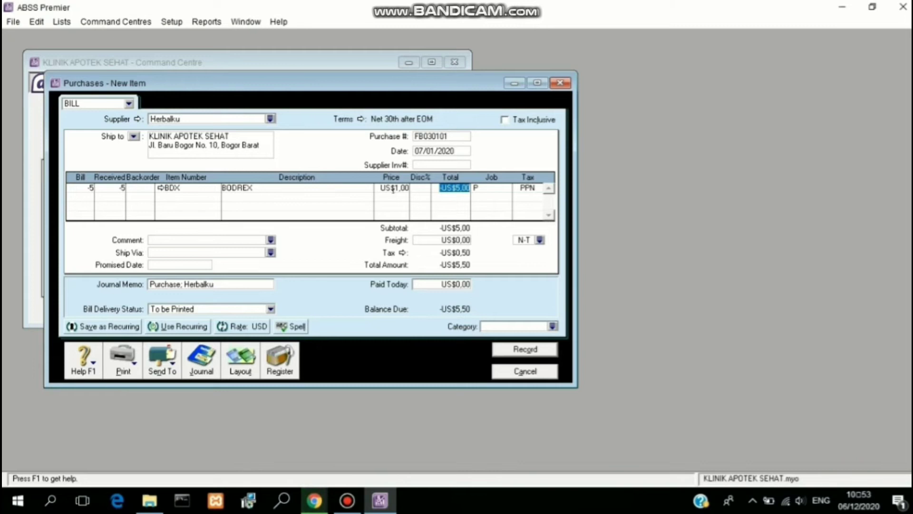
Step: Set the unit price to US$1,00, freight tax to PPN, and category O (Overseas)
{"action": "left_click", "coordinate": [394, 191]}
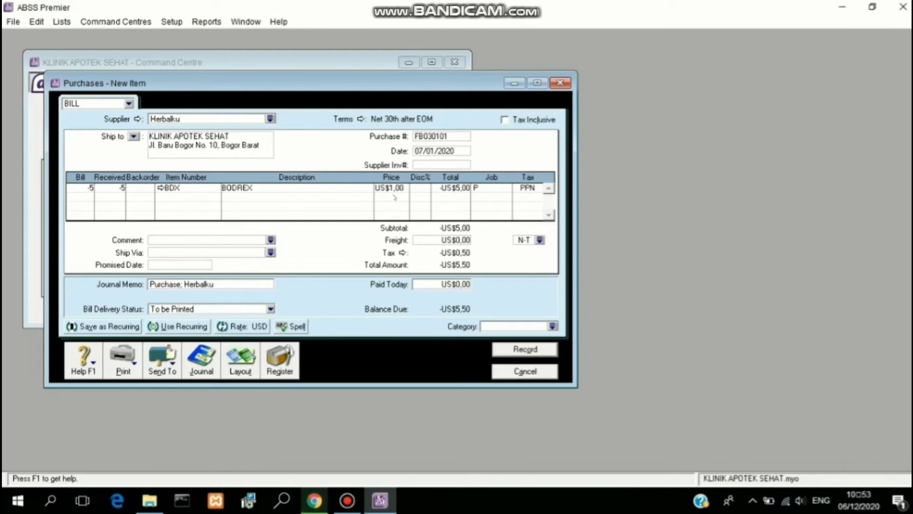
{"action": "left_click", "coordinate": [465, 188]}
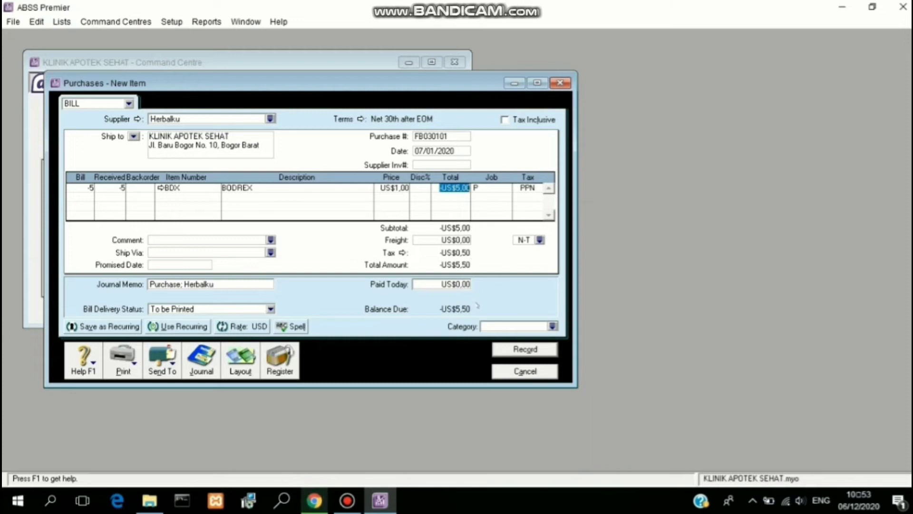
{"action": "left_click", "coordinate": [540, 239]}
{"action": "type", "text": "PPN"}
{"action": "left_click", "coordinate": [580, 332]}
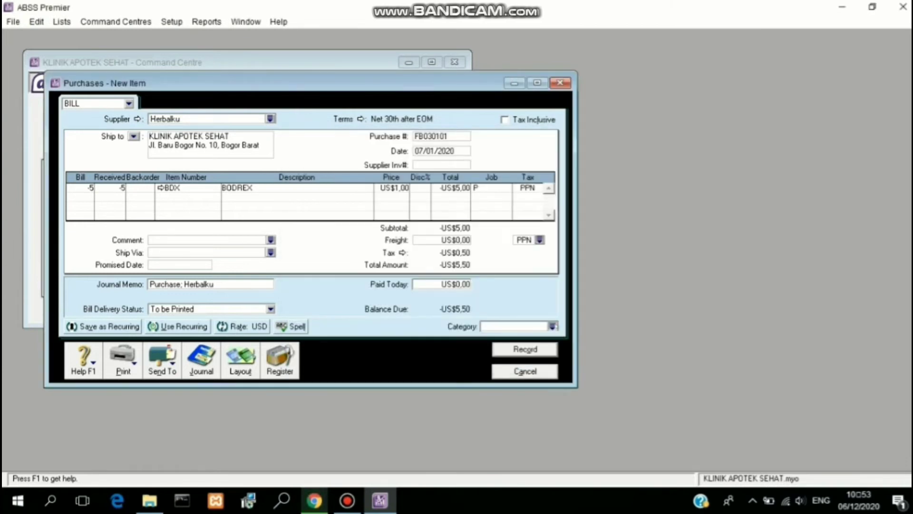
{"action": "left_click", "coordinate": [553, 326]}
{"action": "type", "text": "O"}
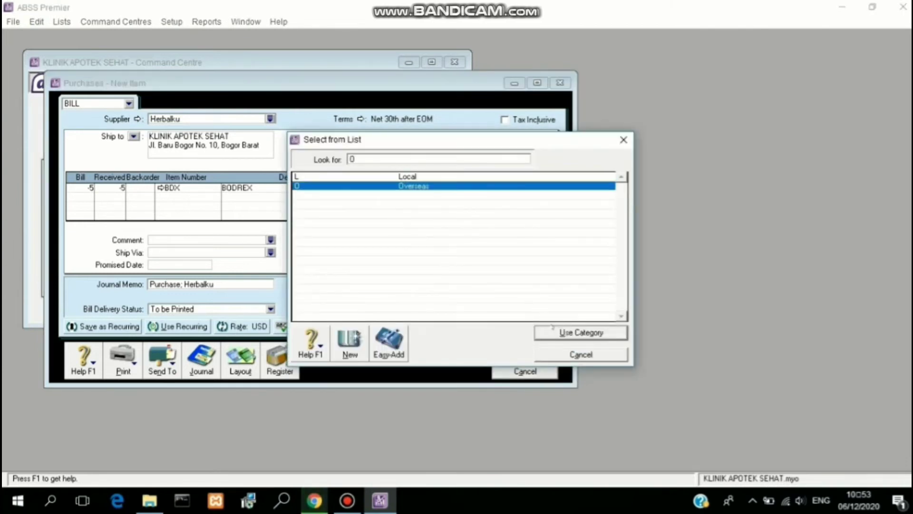
{"action": "left_click", "coordinate": [552, 328]}
Step: Change the purchase number to FB030102, record the return bill, and close the window
{"action": "key", "text": "Tab"}
{"action": "key", "text": "Tab"}
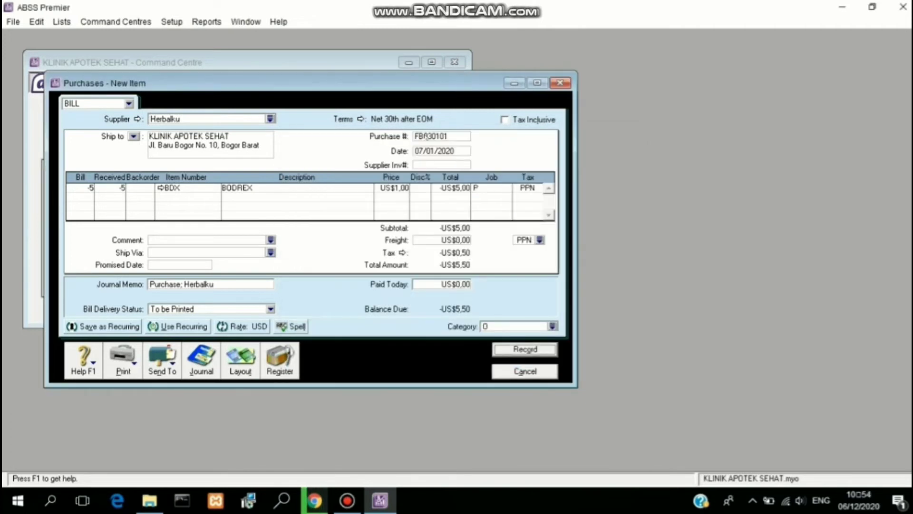
{"action": "left_click", "coordinate": [456, 136]}
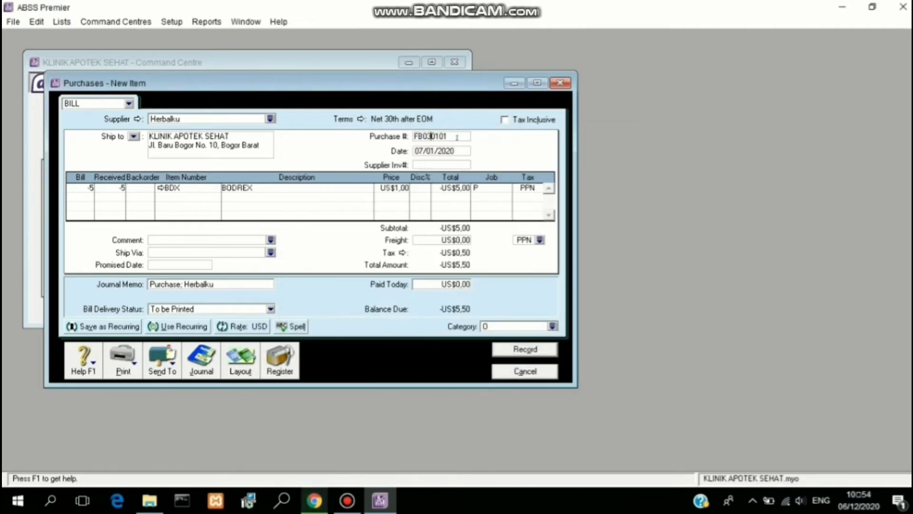
{"action": "key", "text": "BackSpace"}
{"action": "type", "text": "2"}
{"action": "left_click", "coordinate": [521, 351]}
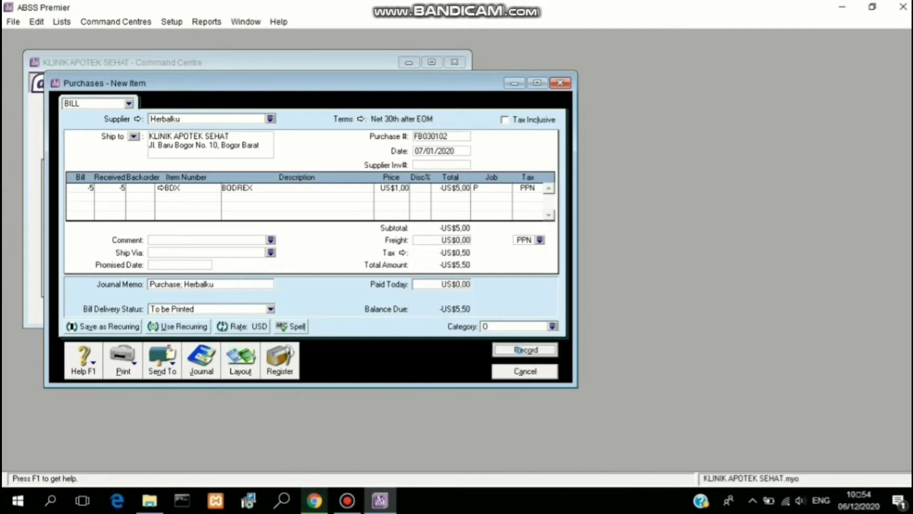
{"action": "left_click", "coordinate": [526, 374]}
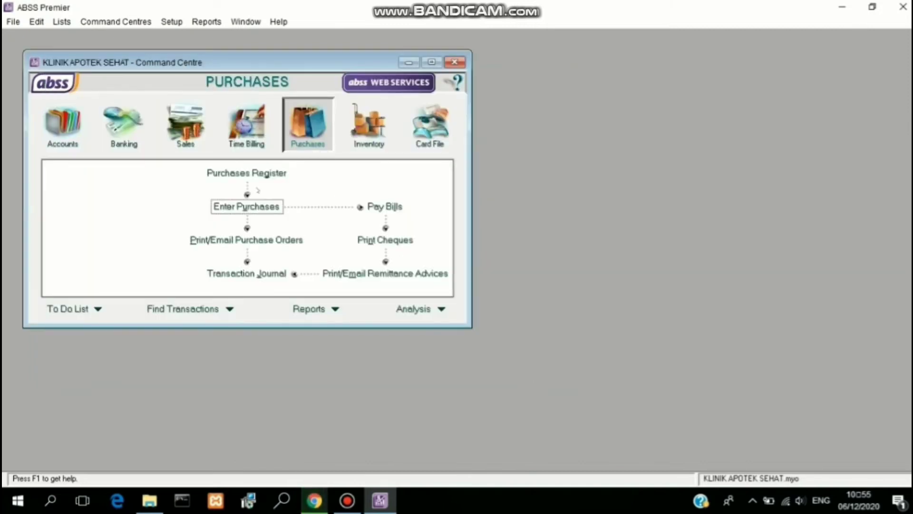
Step: Show Purchases Register returns and debits dated from 01/01/2020
{"action": "left_click", "coordinate": [245, 179]}
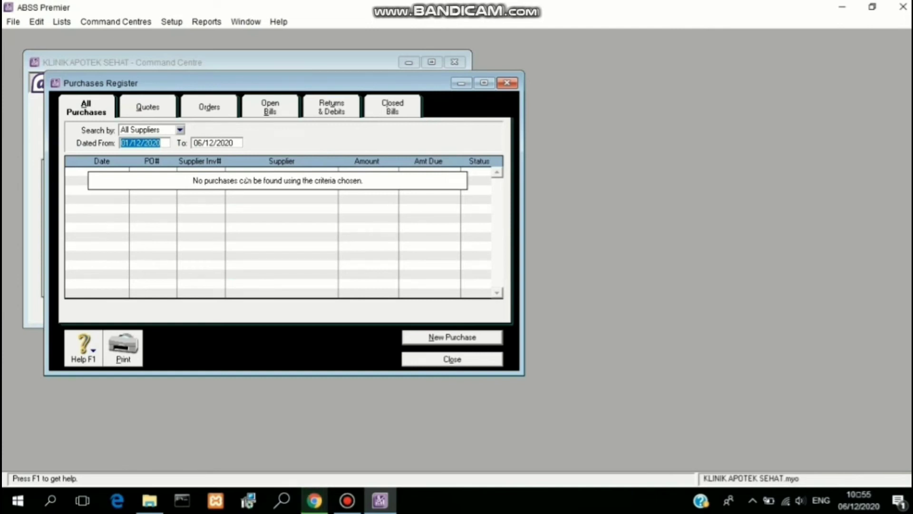
{"action": "left_click", "coordinate": [139, 145]}
{"action": "key", "text": "BackSpace"}
{"action": "key", "text": "BackSpace"}
{"action": "type", "text": "01"}
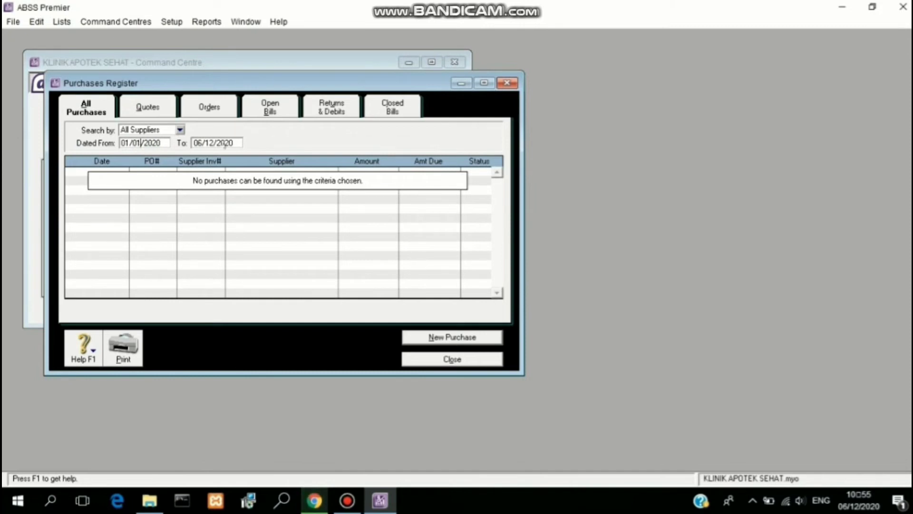
{"action": "key", "text": "Tab"}
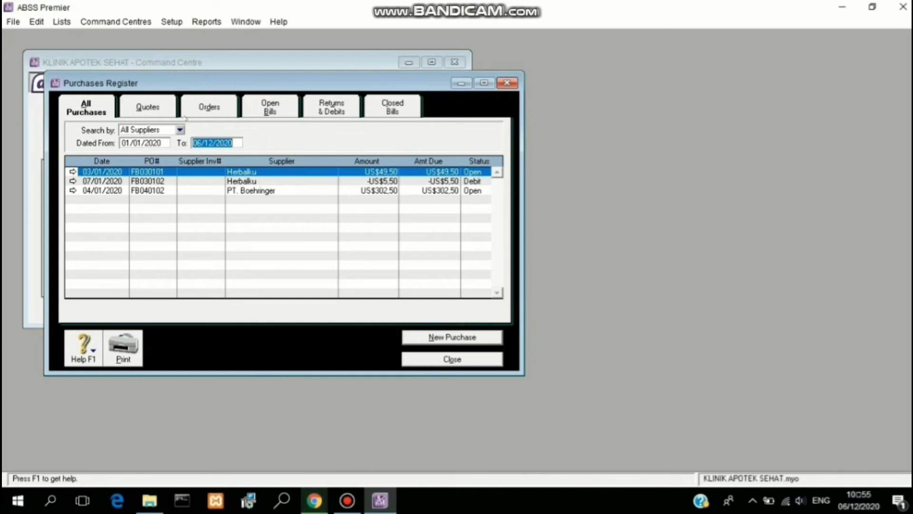
{"action": "left_click", "coordinate": [327, 108]}
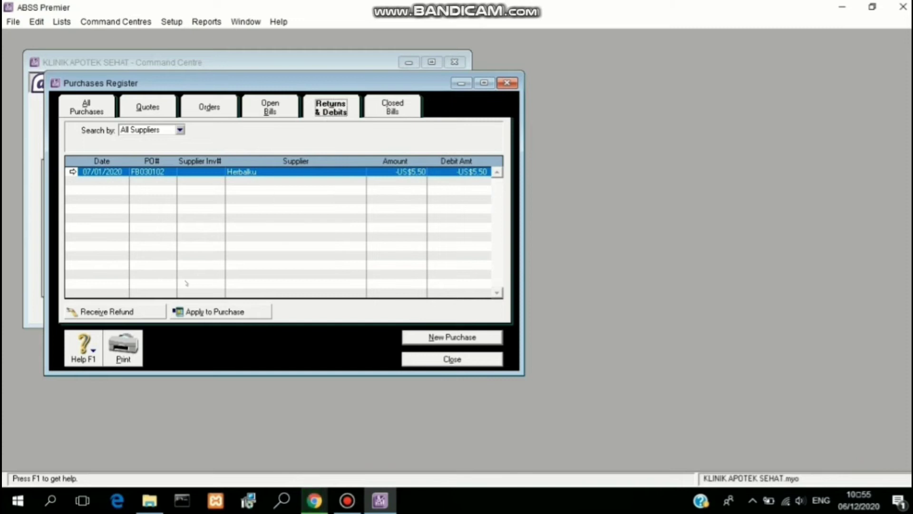
Step: Record the Herbalku debit refund as BKM-0001 dated 07/01/2020
{"action": "left_click", "coordinate": [129, 315]}
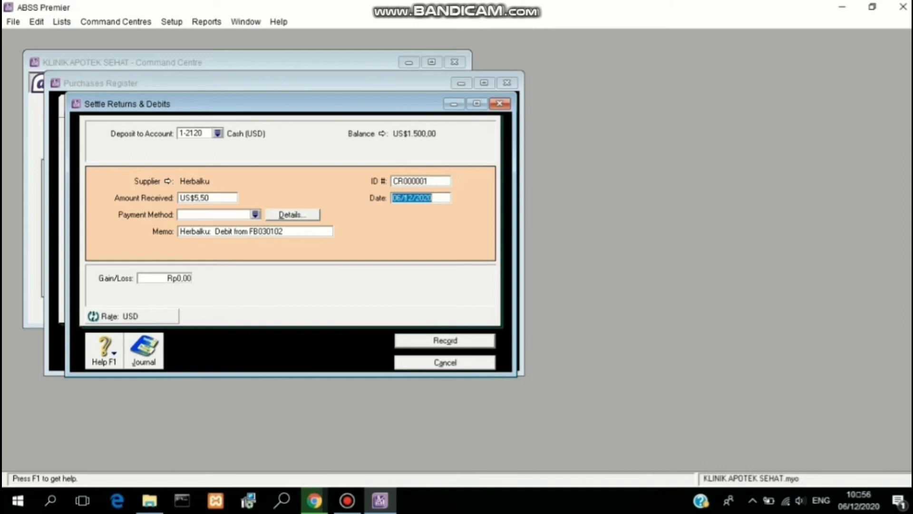
{"action": "left_click", "coordinate": [399, 198]}
{"action": "key", "text": "BackSpace"}
{"action": "type", "text": "7"}
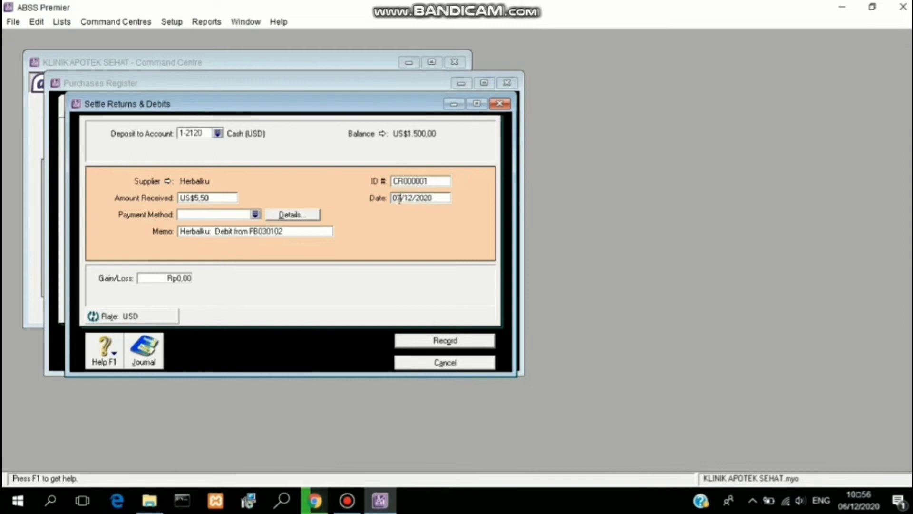
{"action": "key", "text": "shift+Tab"}
{"action": "type", "text": "BKM"}
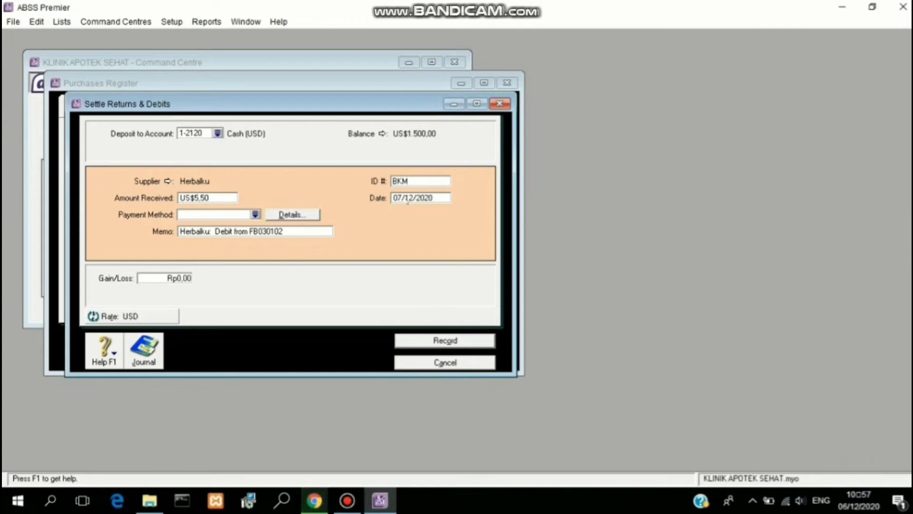
{"action": "type", "text": "-0001"}
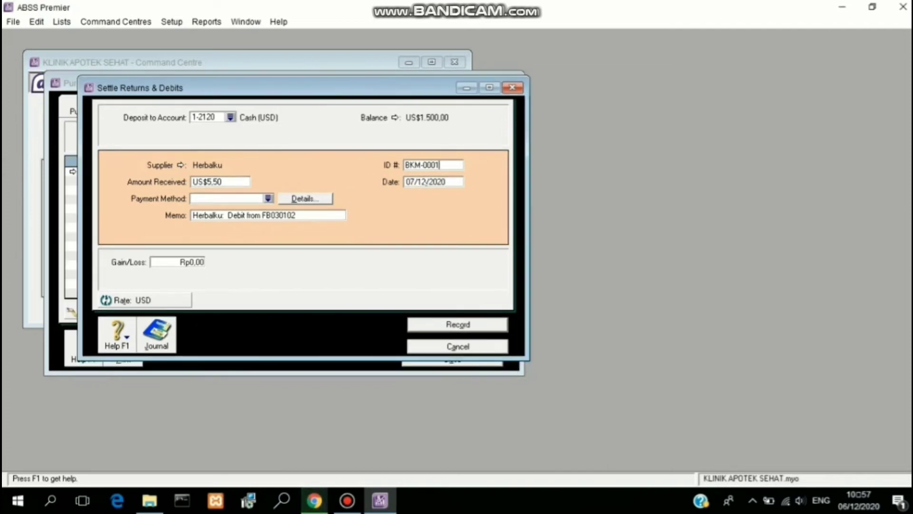
{"action": "left_click", "coordinate": [427, 183]}
{"action": "key", "text": "BackSpace"}
{"action": "key", "text": "BackSpace"}
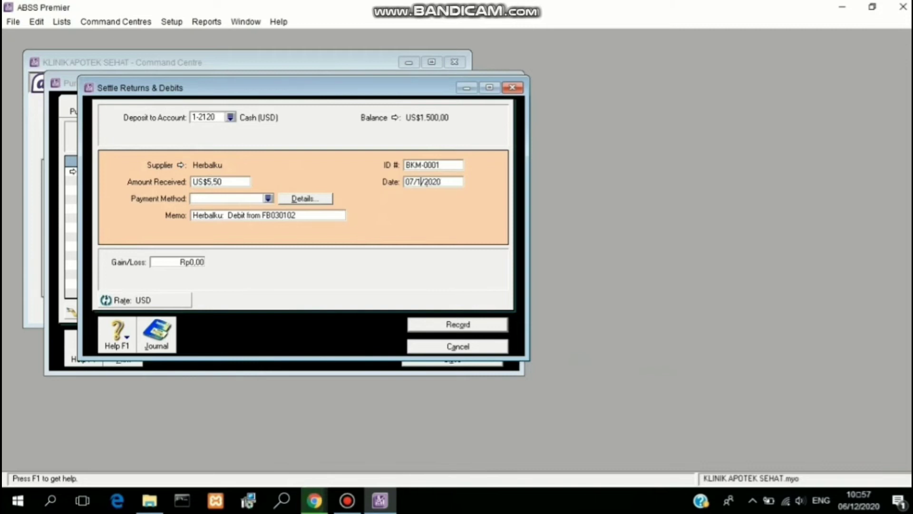
{"action": "type", "text": "01"}
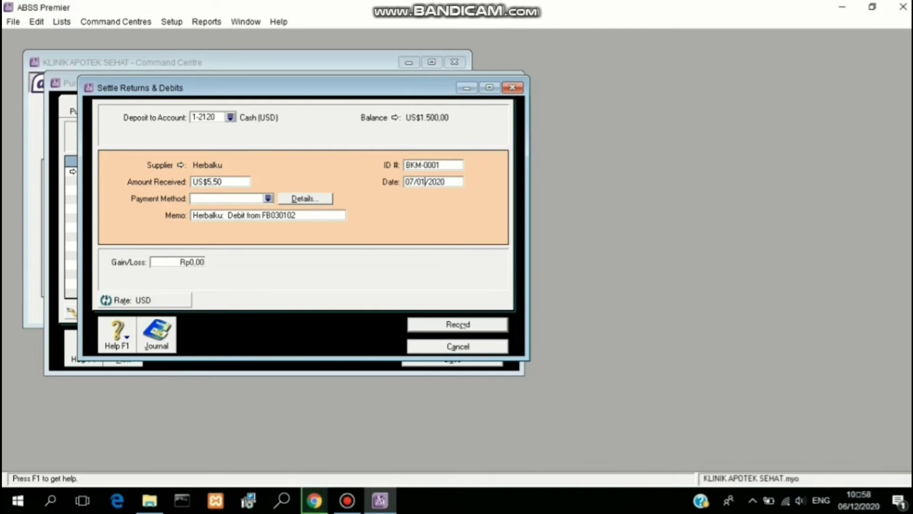
{"action": "left_click", "coordinate": [459, 324]}
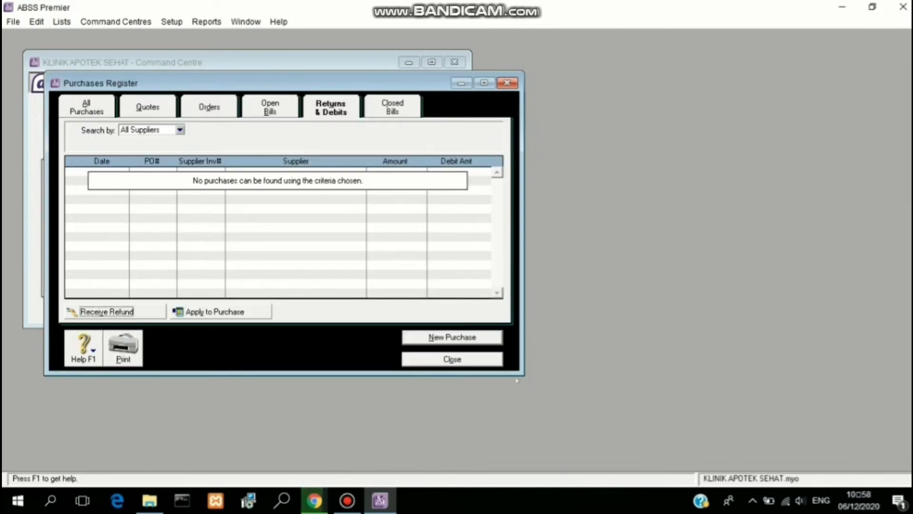
Step: Close the Purchases Register and view the Purchases transaction journal
{"action": "left_click", "coordinate": [487, 365]}
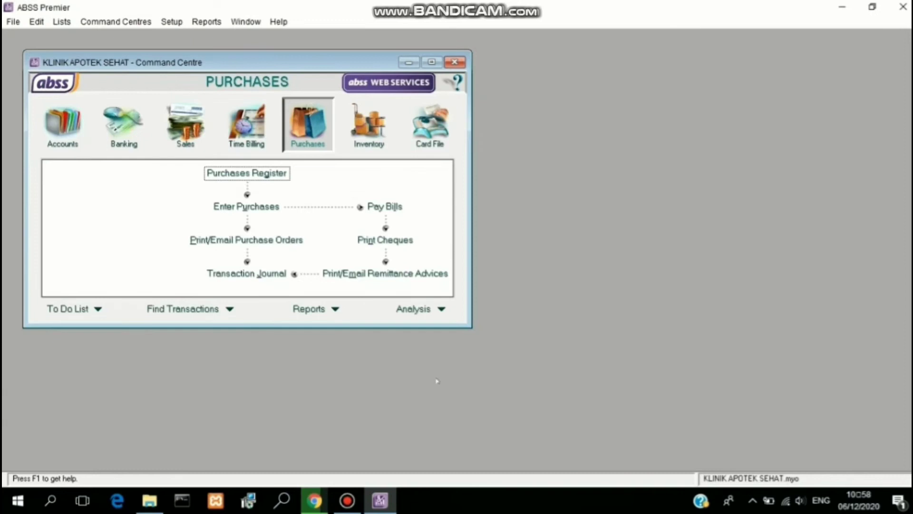
{"action": "left_click", "coordinate": [265, 275]}
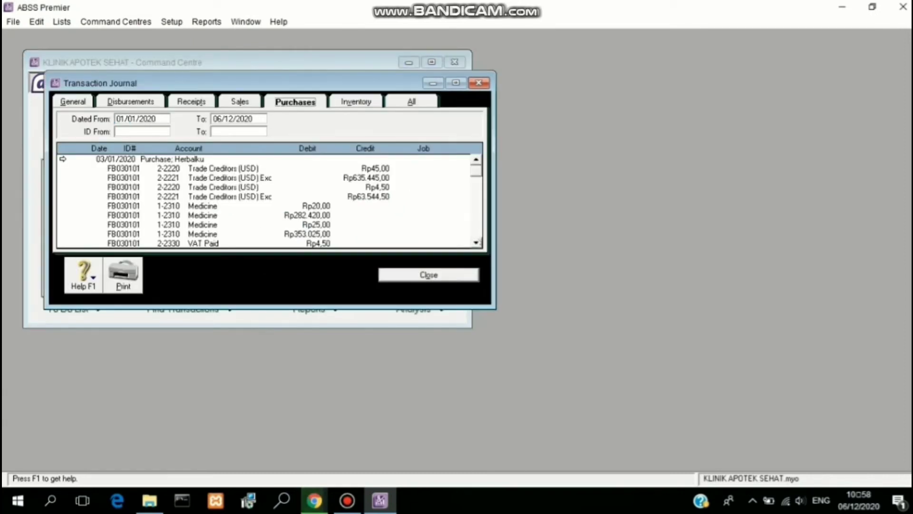
{"action": "left_click_drag", "start_coordinate": [476, 242], "coordinate": [476, 242]}
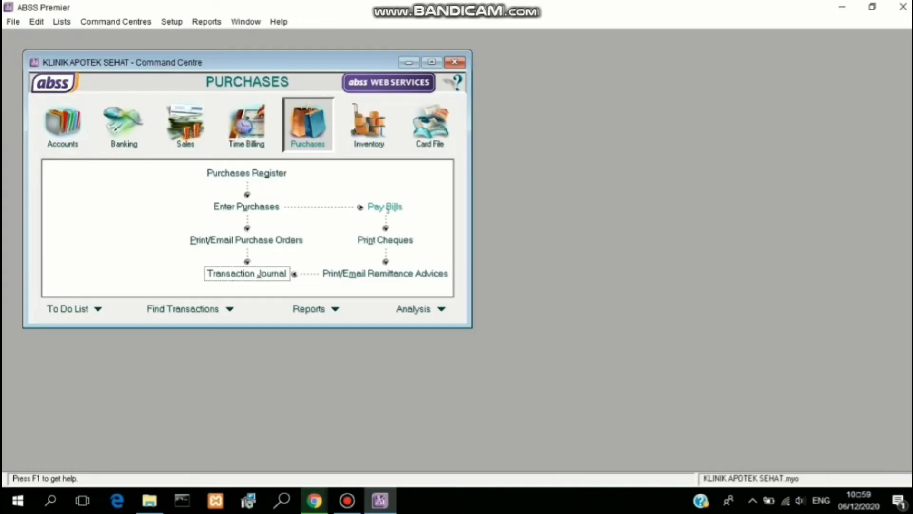
Step: Open a new Pay Bills form from the Purchases Command Centre
{"action": "left_click", "coordinate": [385, 206]}
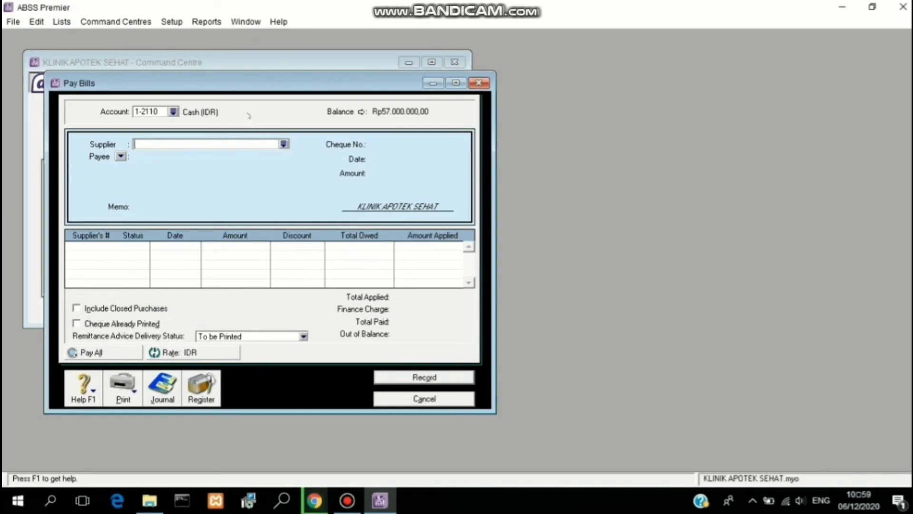
Step: Pay from the Bank BCA (IDR) account to supplier PT. Medis
{"action": "left_click", "coordinate": [173, 111]}
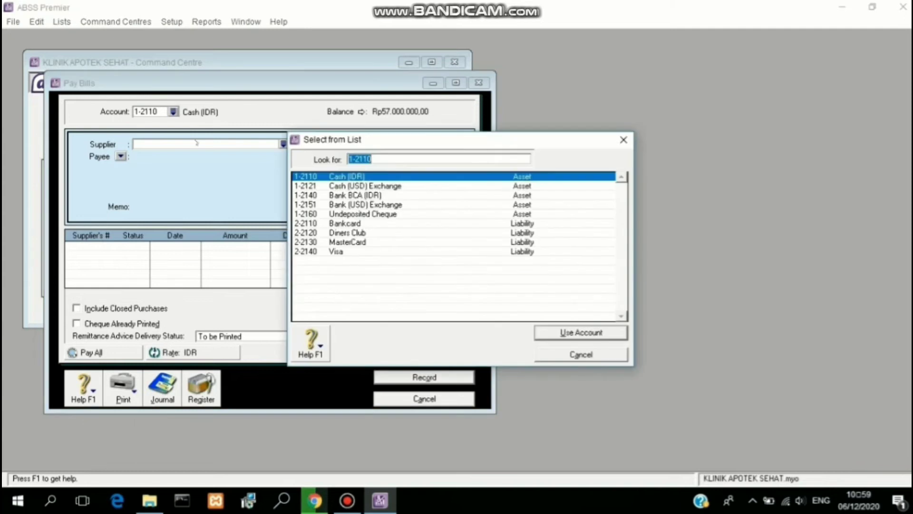
{"action": "left_click", "coordinate": [367, 195]}
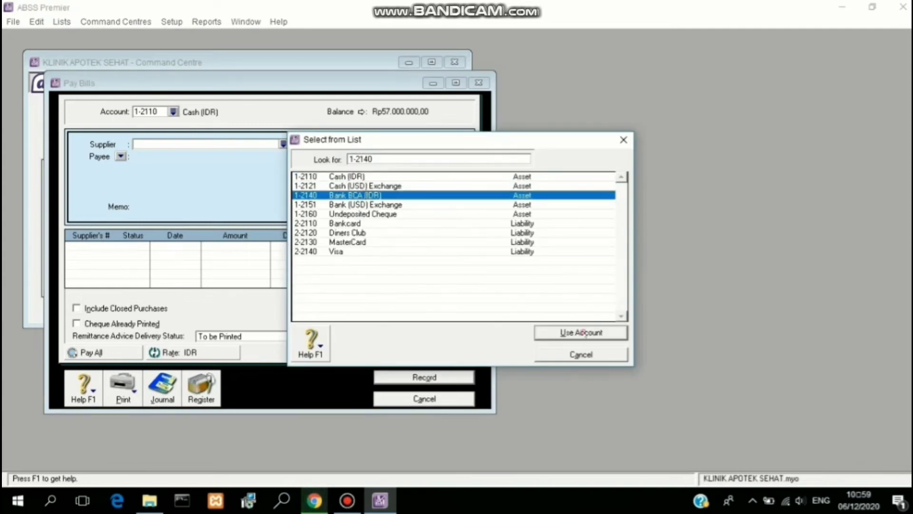
{"action": "left_click", "coordinate": [583, 331]}
{"action": "left_click", "coordinate": [284, 145]}
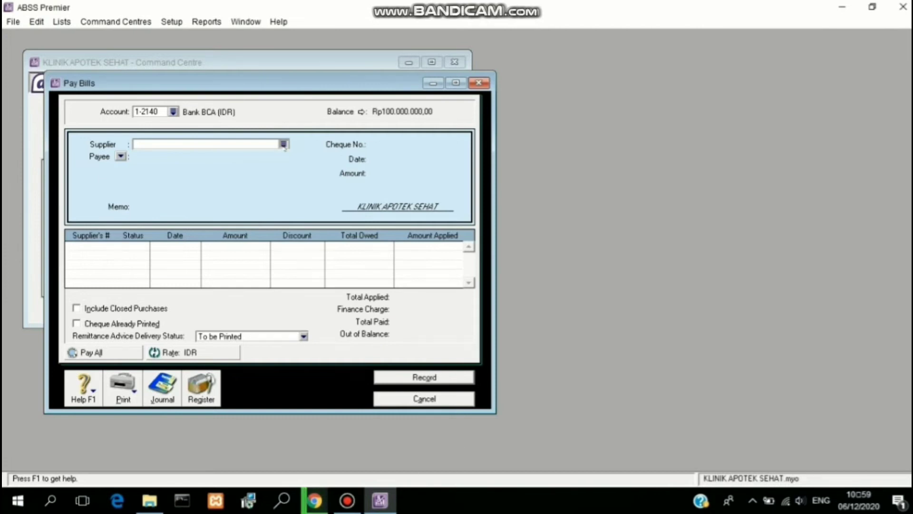
{"action": "left_click", "coordinate": [354, 205]}
{"action": "left_click", "coordinate": [537, 332]}
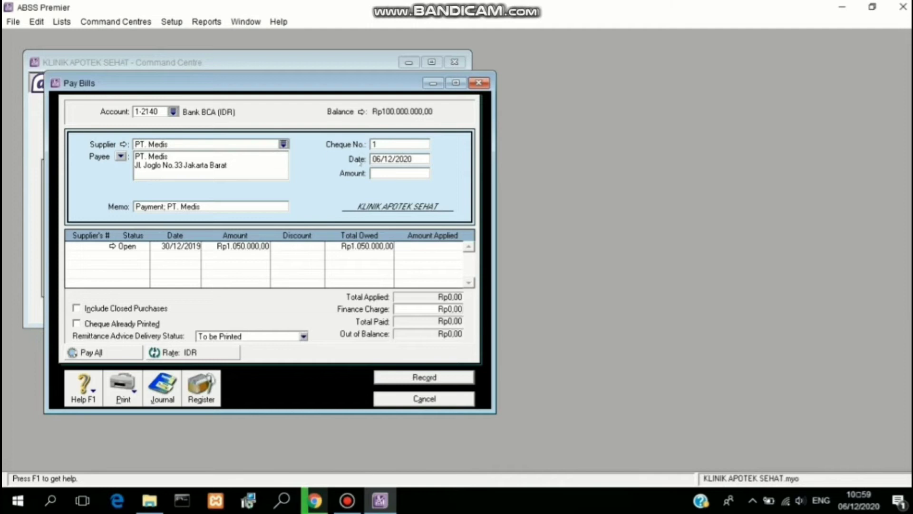
Step: Date the payment 09/01/2020, cheque BK090101, applying Rp1.050.000 to the bill
{"action": "left_click", "coordinate": [383, 158]}
{"action": "type", "text": "09/01/"}
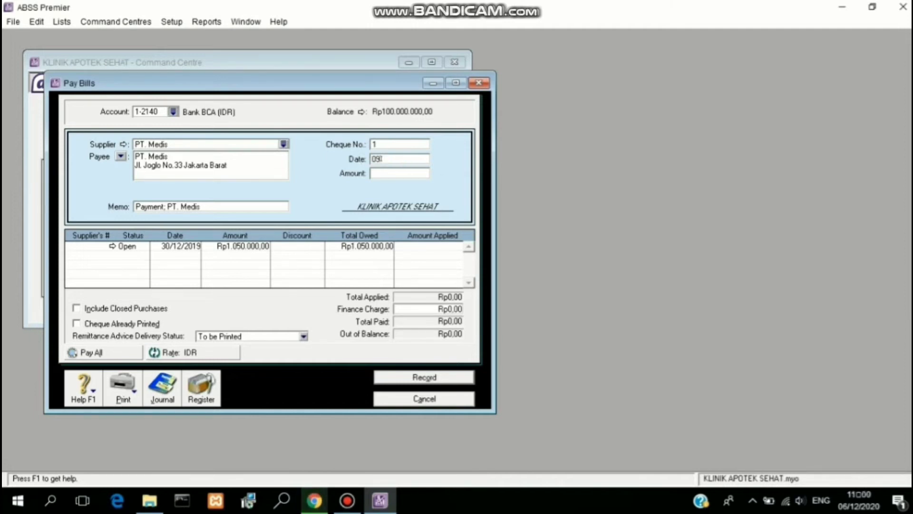
{"action": "type", "text": "2020"}
{"action": "left_click", "coordinate": [410, 143]}
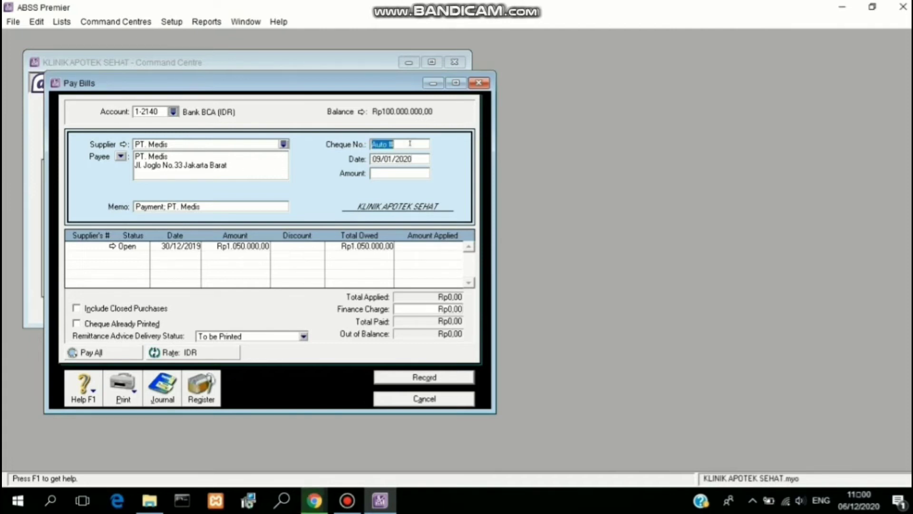
{"action": "type", "text": "BK"}
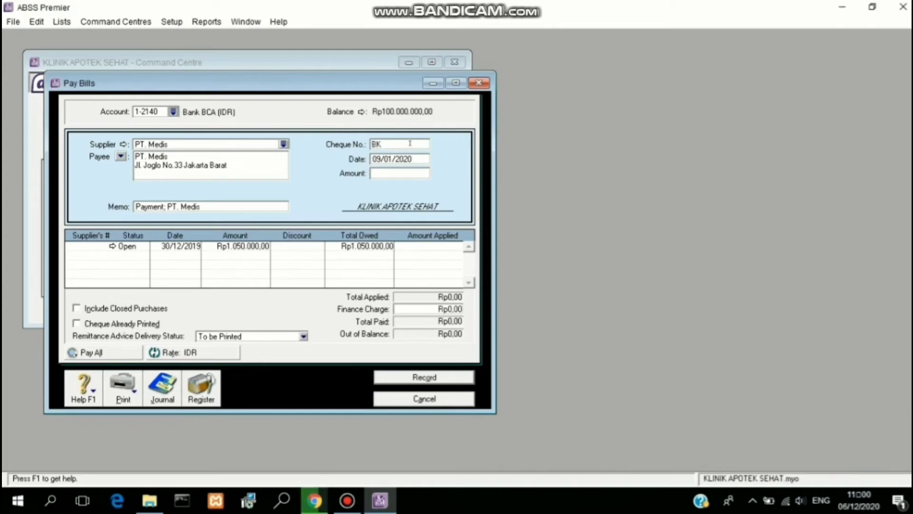
{"action": "type", "text": "090101"}
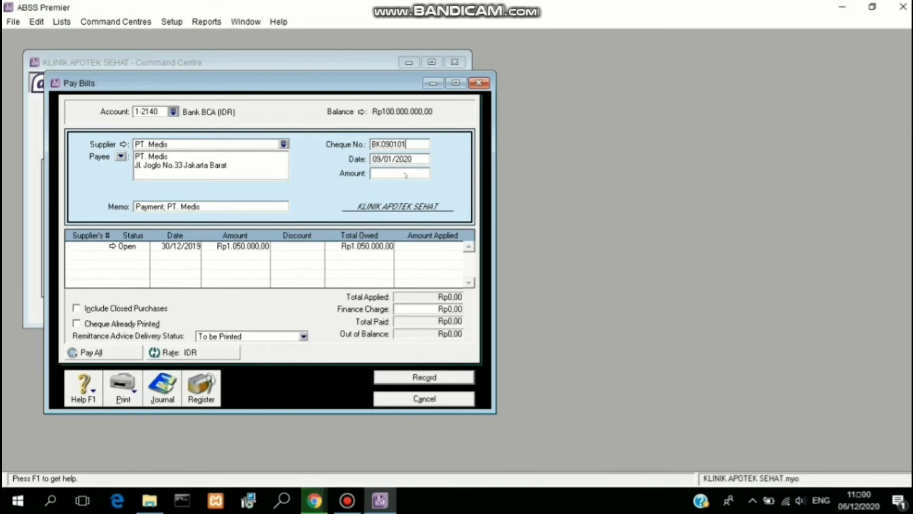
{"action": "left_click", "coordinate": [423, 243]}
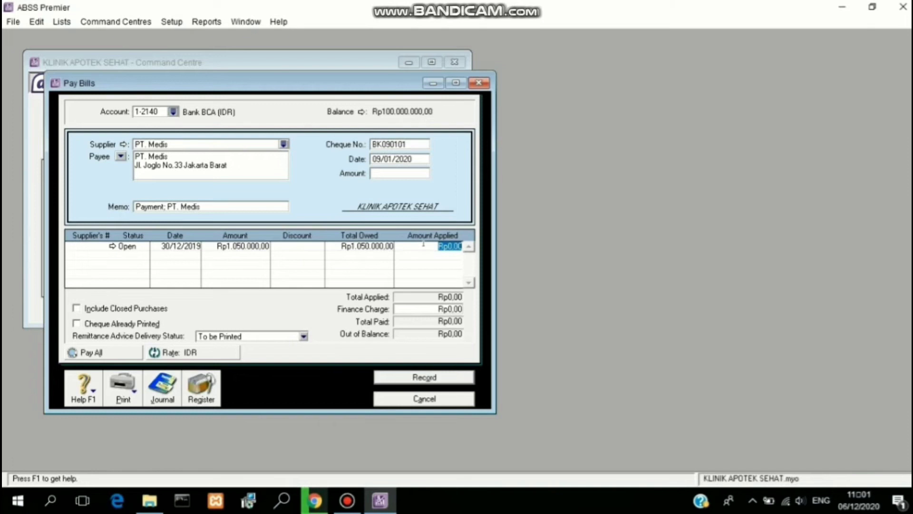
{"action": "type", "text": "1050000"}
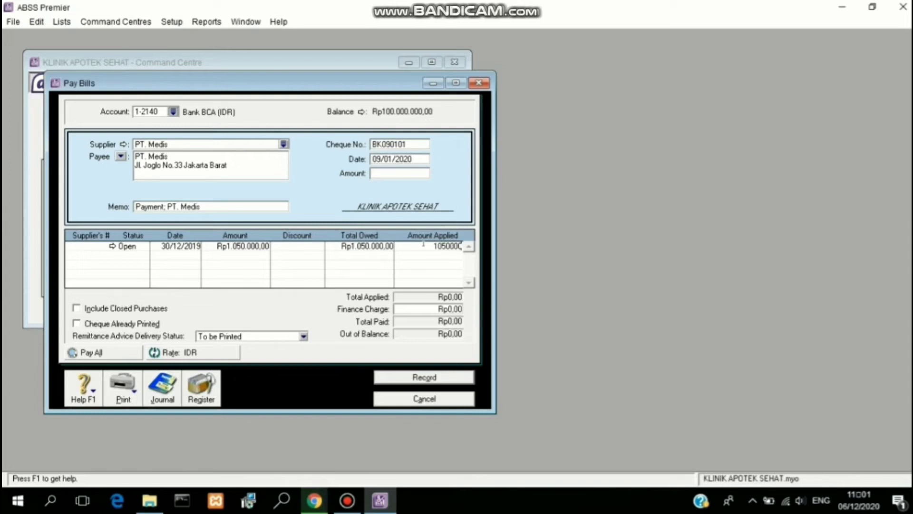
{"action": "left_click", "coordinate": [389, 173]}
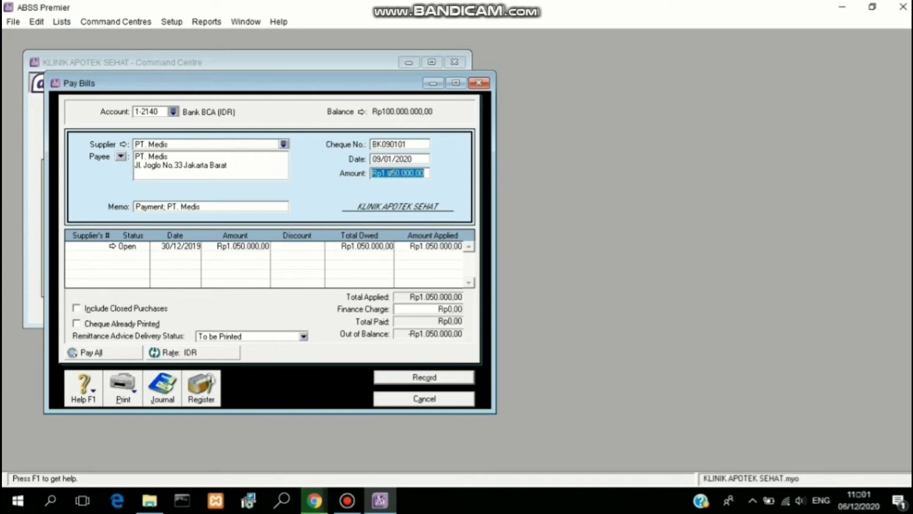
{"action": "key", "text": "Tab"}
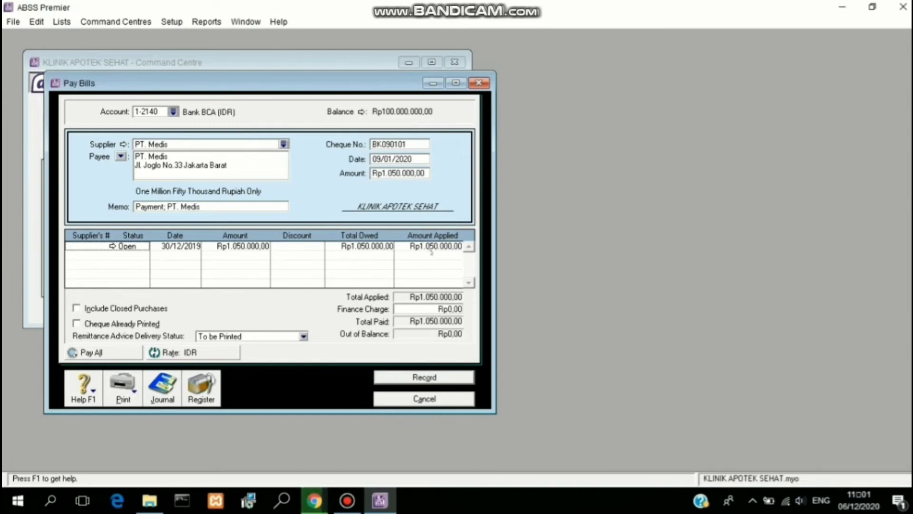
Step: Review the transaction recap and record the PT. Medis payment
{"action": "key", "text": "ctrl+r"}
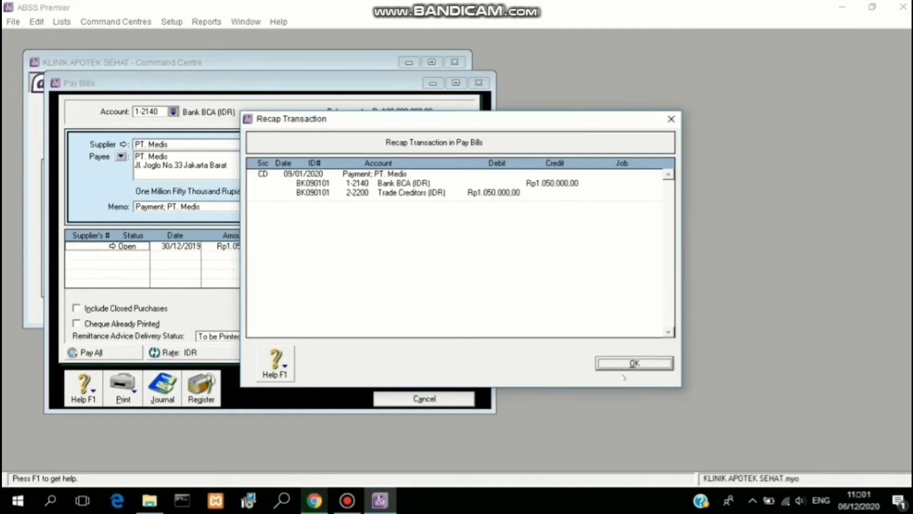
{"action": "left_click", "coordinate": [627, 362]}
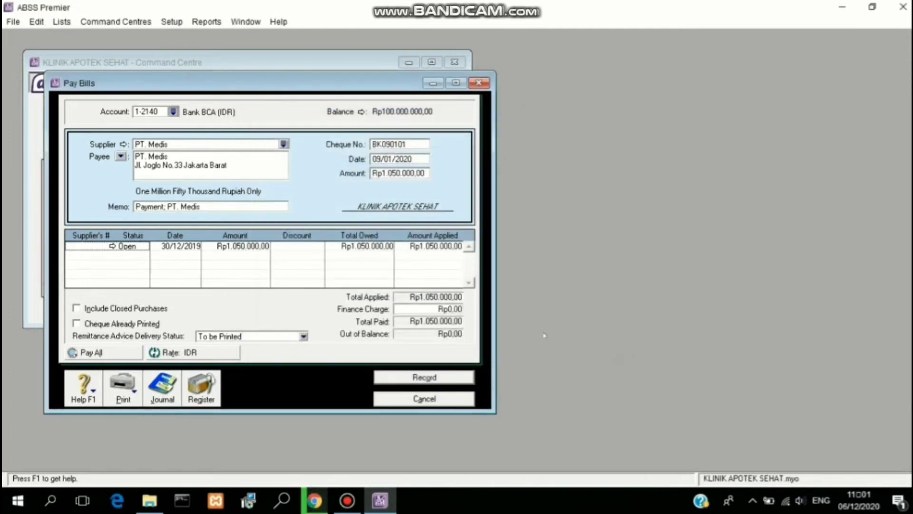
{"action": "left_click", "coordinate": [424, 377]}
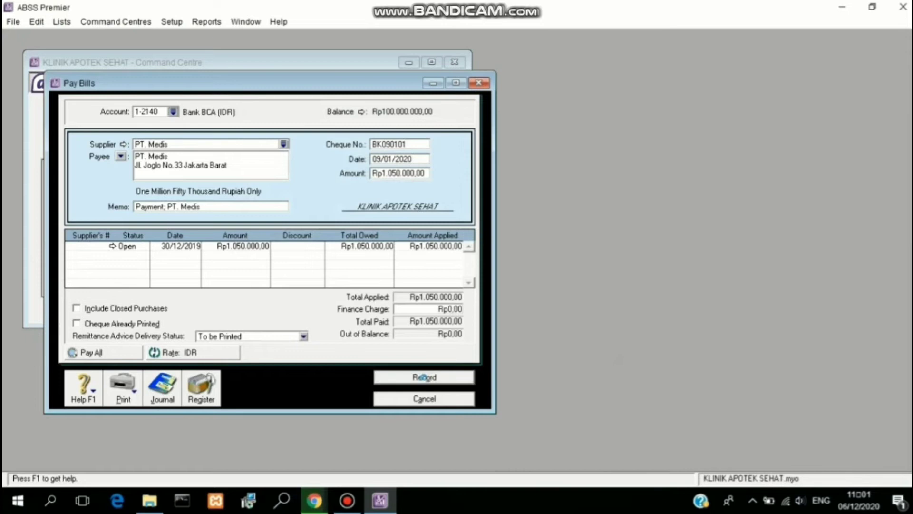
{"action": "left_click", "coordinate": [430, 402]}
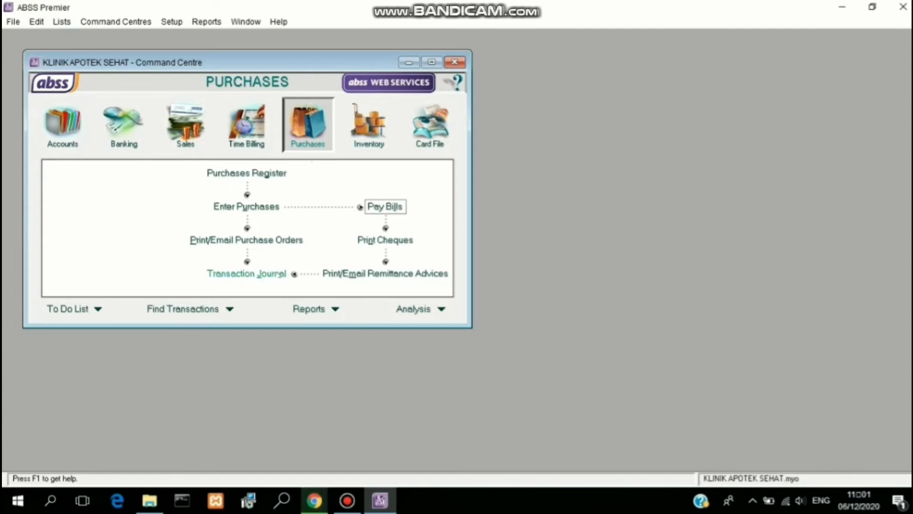
Step: Check the payment on the transaction journal's Disbursements tab, then close it
{"action": "left_click", "coordinate": [247, 273]}
{"action": "left_click", "coordinate": [153, 101]}
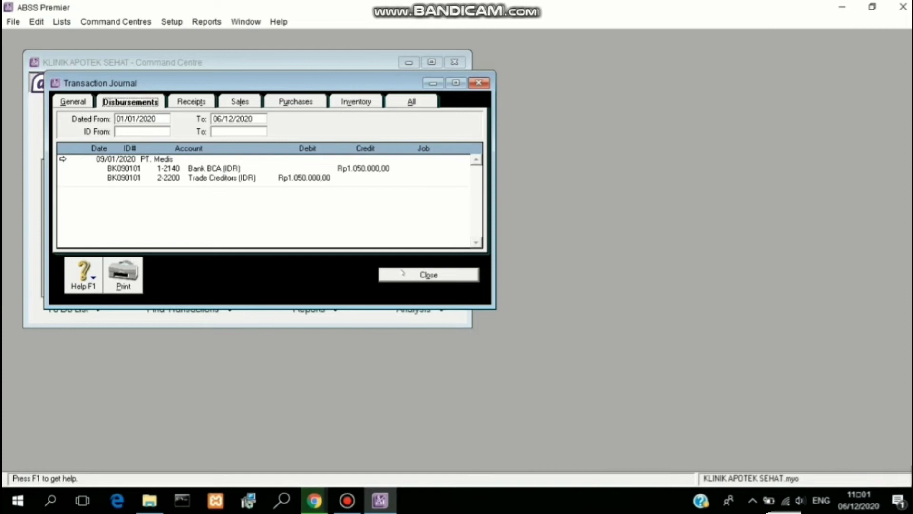
{"action": "left_click", "coordinate": [402, 274]}
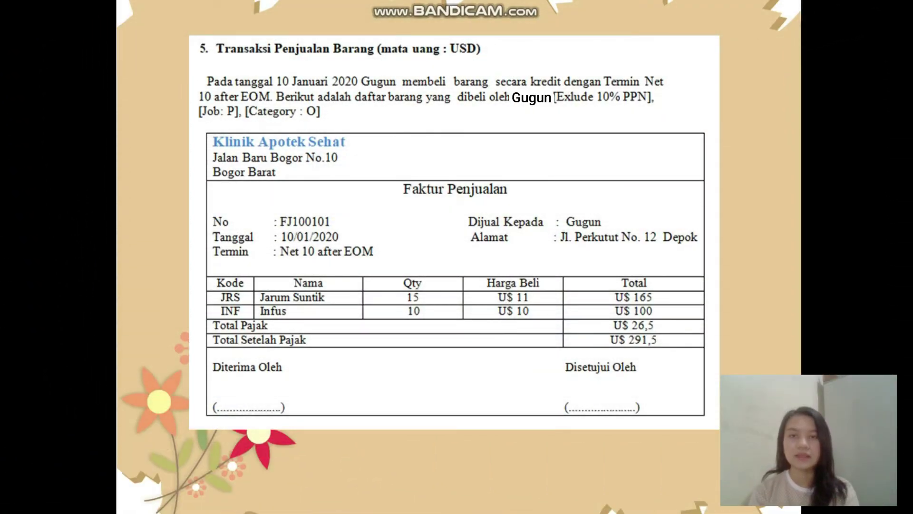
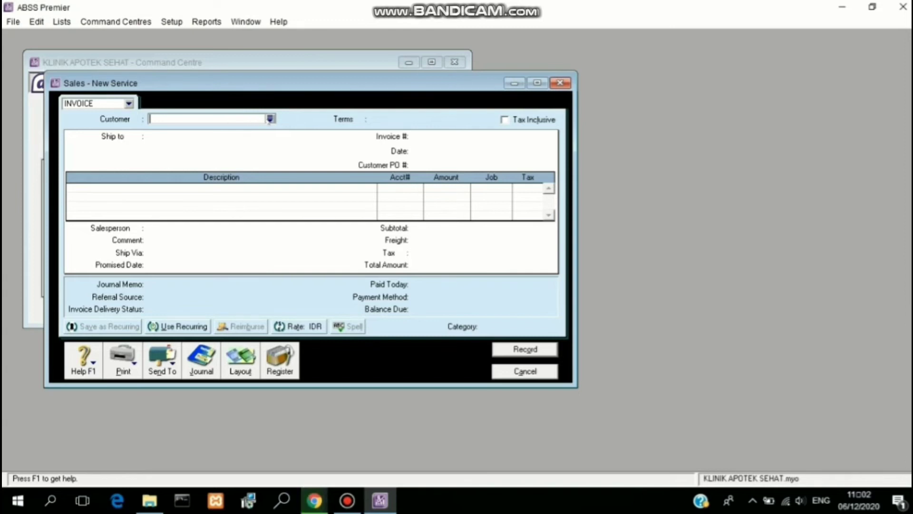
Step: Bill the new invoice to the US-dollar customer from the customer list
{"action": "left_click", "coordinate": [270, 119]}
{"action": "left_click", "coordinate": [321, 185]}
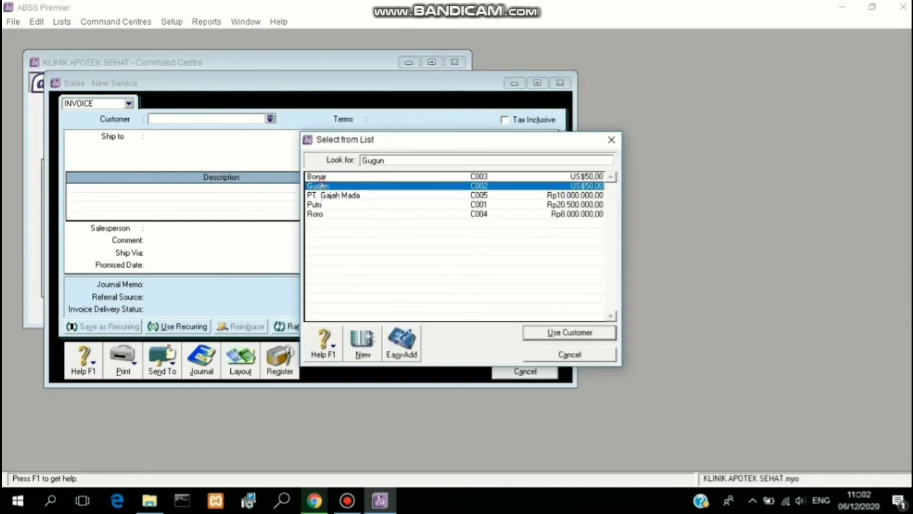
{"action": "left_click", "coordinate": [568, 332]}
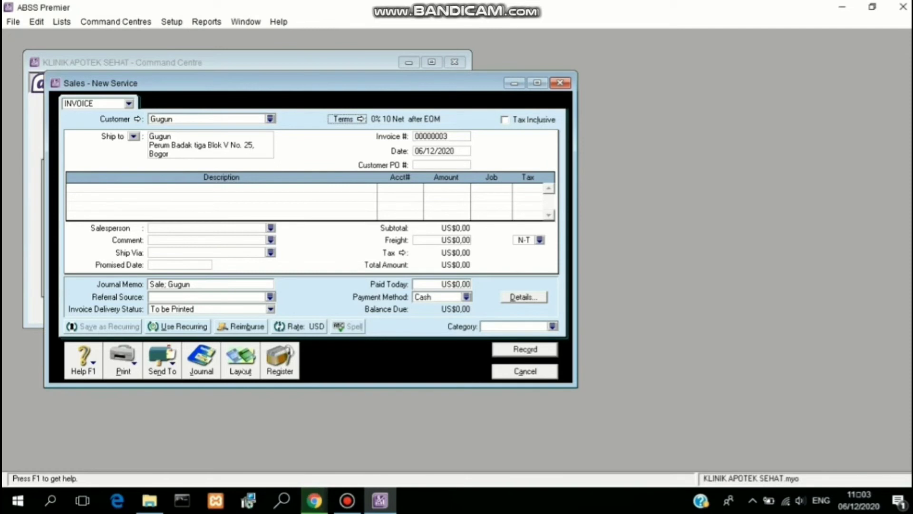
Step: Switch the invoice to the Item layout
{"action": "left_click", "coordinate": [241, 366]}
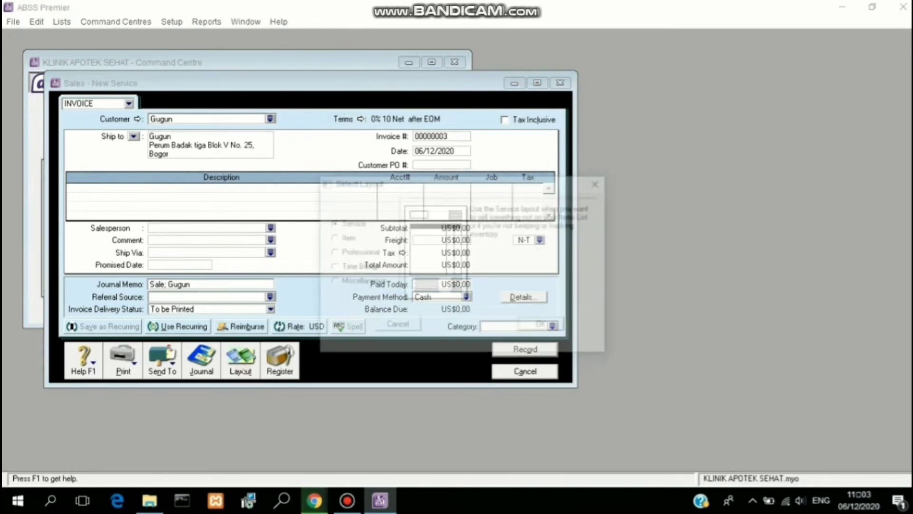
{"action": "left_click", "coordinate": [330, 237]}
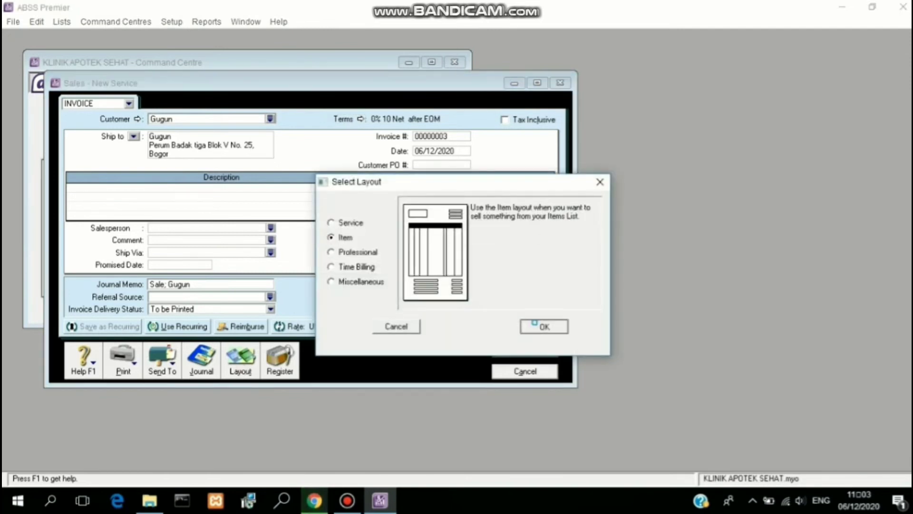
{"action": "left_click", "coordinate": [543, 325]}
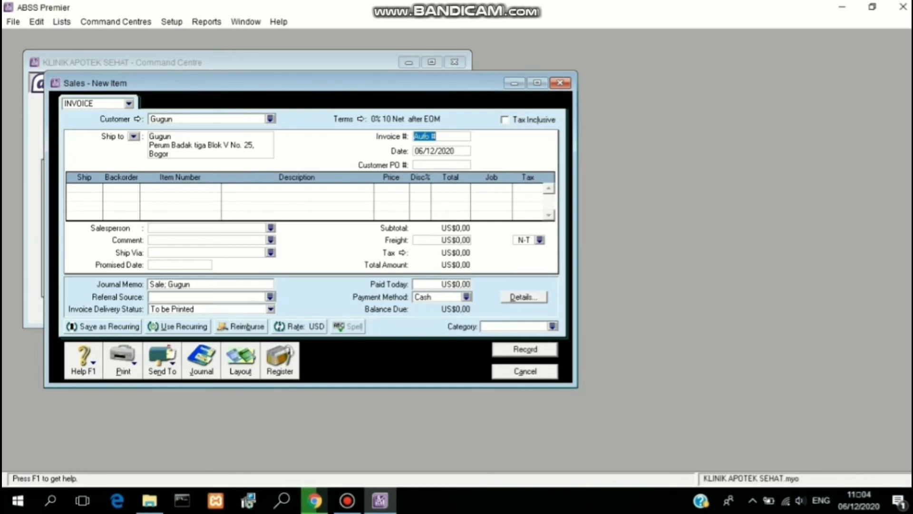
Step: Number the invoice FJ100101 and date it 10/01/2020
{"action": "type", "text": "FJ"}
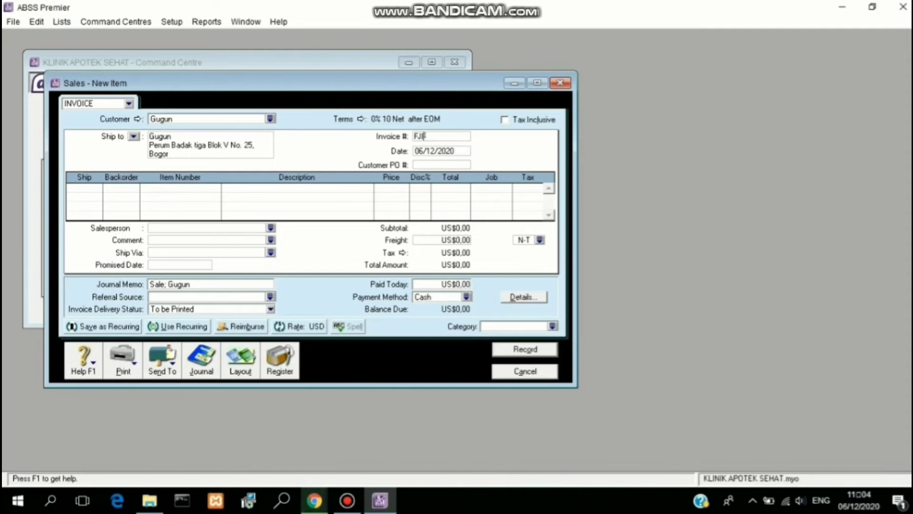
{"action": "type", "text": "100101"}
{"action": "left_click", "coordinate": [427, 152]}
{"action": "type", "text": "1"}
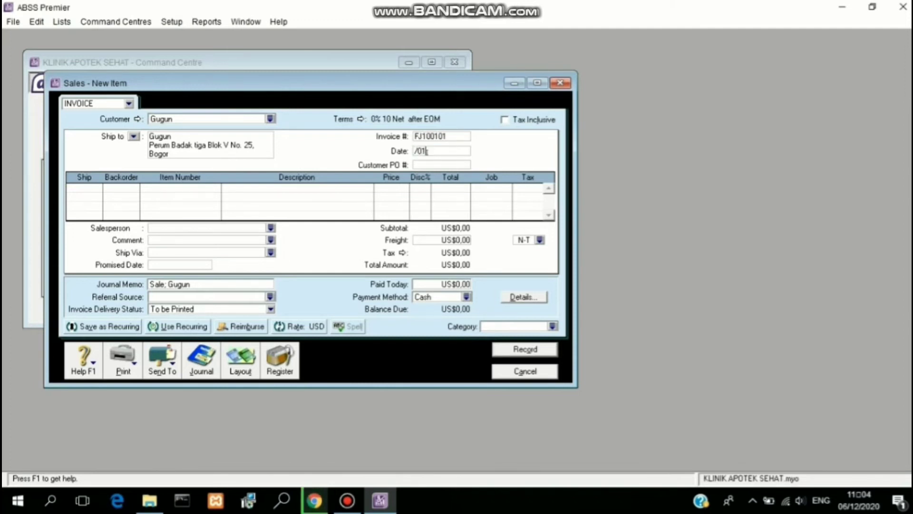
{"action": "type", "text": "0/01/2020"}
Step: Set the credit terms to Net 10 after EOM with 0 discount days
{"action": "left_click", "coordinate": [359, 118]}
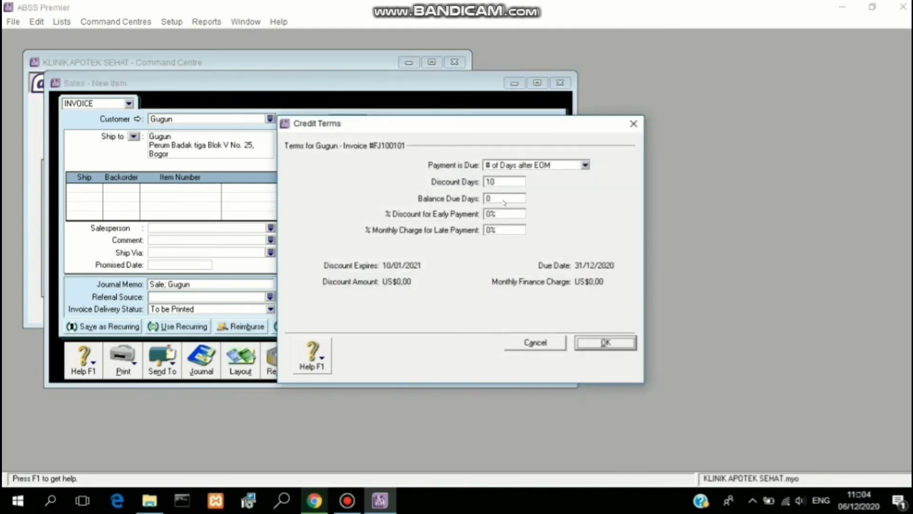
{"action": "type", "text": "10"}
{"action": "key", "text": "shift+Tab"}
{"action": "type", "text": "0"}
{"action": "key", "text": "Return"}
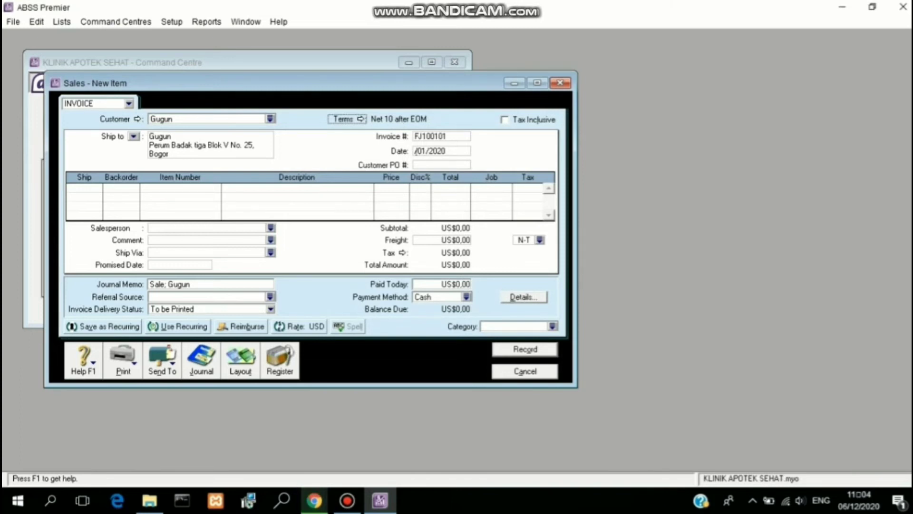
{"action": "type", "text": "10"}
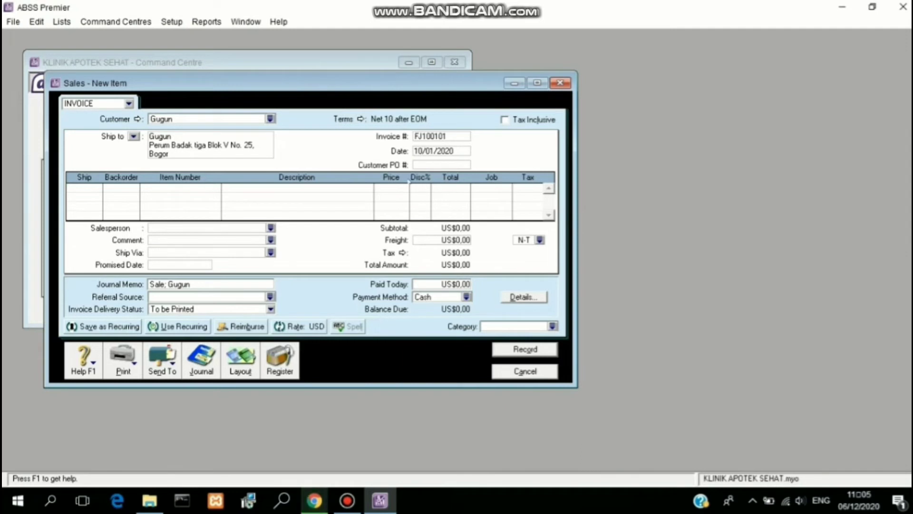
Step: Add the first line: 15 JARUM SUNTIK (JRS) at US$11, job P, PPN tax
{"action": "left_click", "coordinate": [84, 185]}
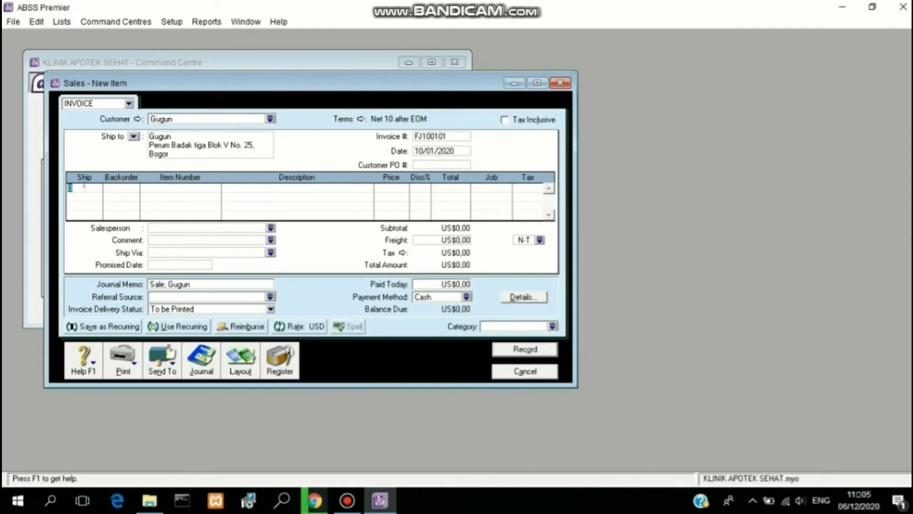
{"action": "type", "text": "15"}
{"action": "left_click", "coordinate": [174, 185]}
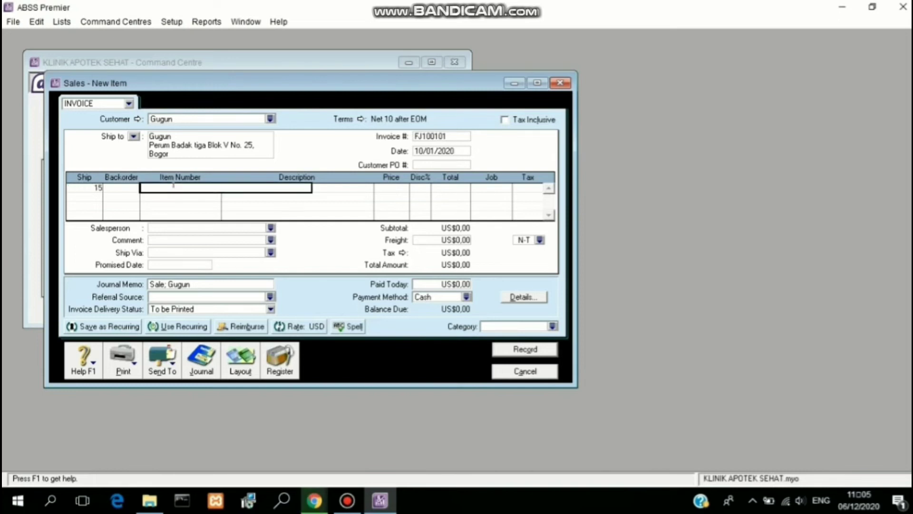
{"action": "type", "text": "JRS"}
{"action": "key", "text": "Return"}
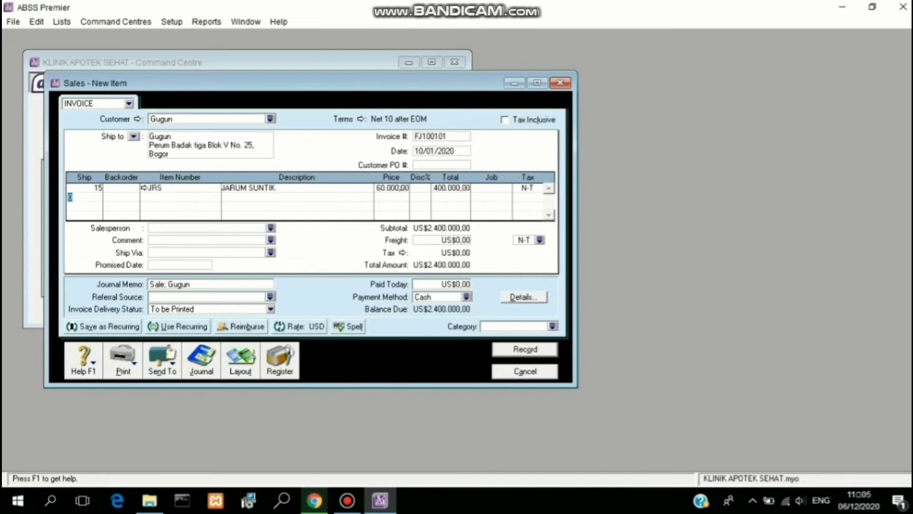
{"action": "left_click", "coordinate": [400, 186]}
{"action": "type", "text": "11"}
{"action": "key", "text": "Tab"}
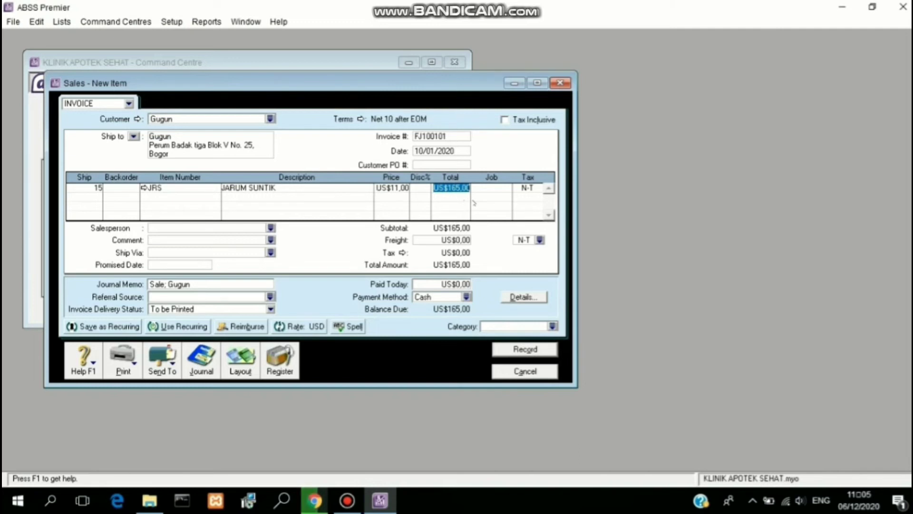
{"action": "left_click", "coordinate": [493, 188]}
{"action": "left_click", "coordinate": [507, 188]}
{"action": "type", "text": "P"}
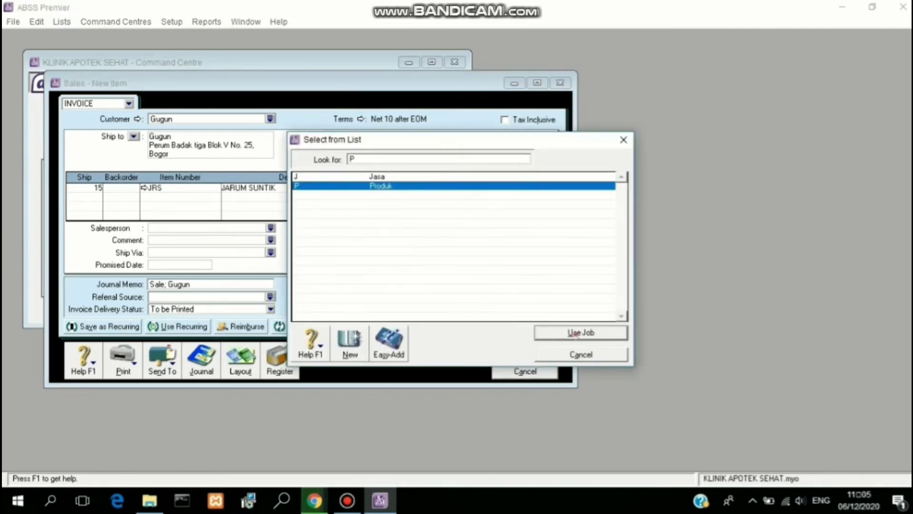
{"action": "key", "text": "Return"}
{"action": "left_click", "coordinate": [527, 186]}
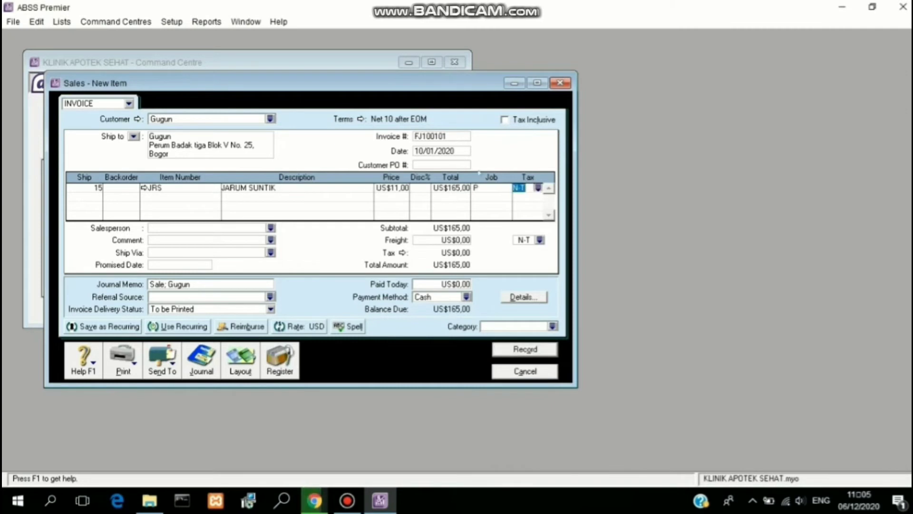
{"action": "left_click", "coordinate": [538, 188]}
{"action": "left_click", "coordinate": [475, 185]}
{"action": "key", "text": "Return"}
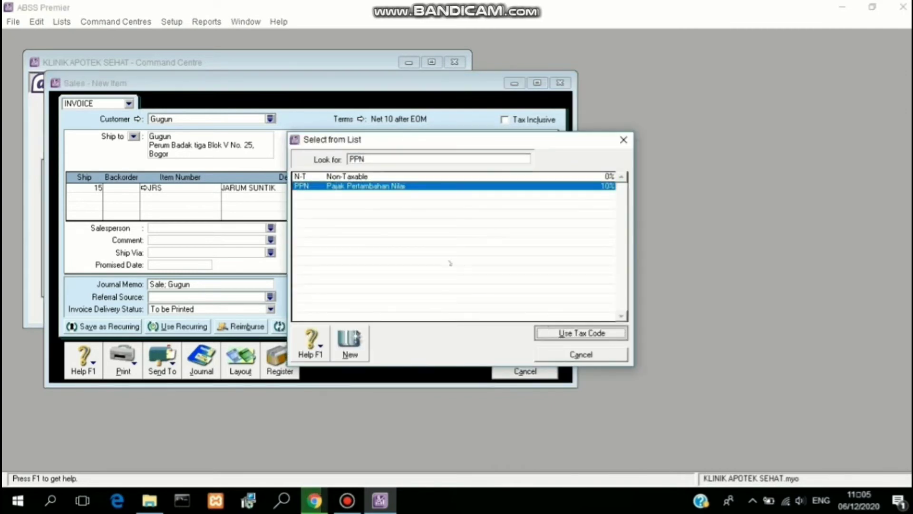
Step: Add the second line: 10 INFUS (INF) at US$10, job P, PPN tax
{"action": "left_click", "coordinate": [88, 194]}
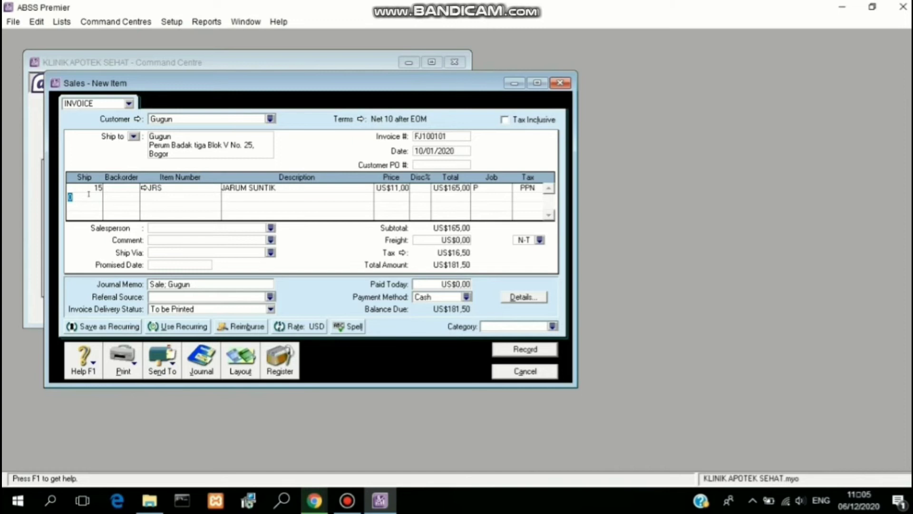
{"action": "type", "text": "10"}
{"action": "left_click", "coordinate": [195, 198]}
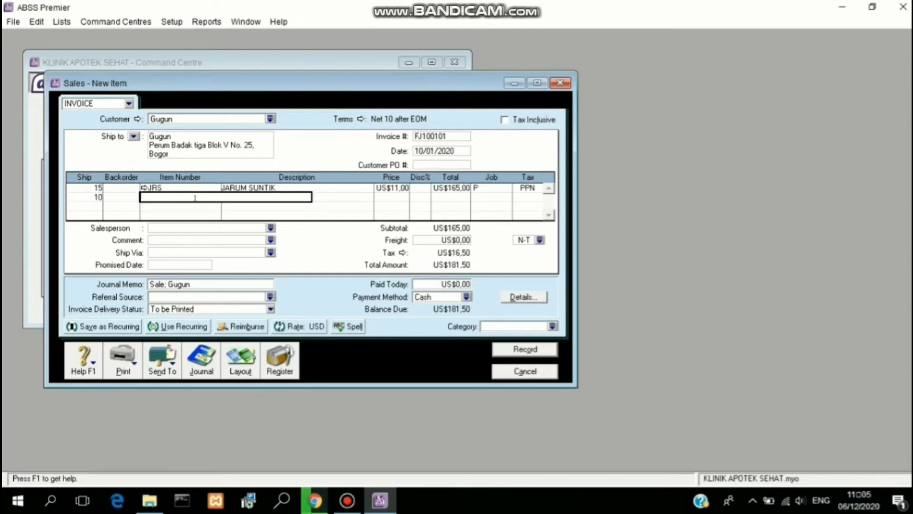
{"action": "type", "text": "INF"}
{"action": "key", "text": "Return"}
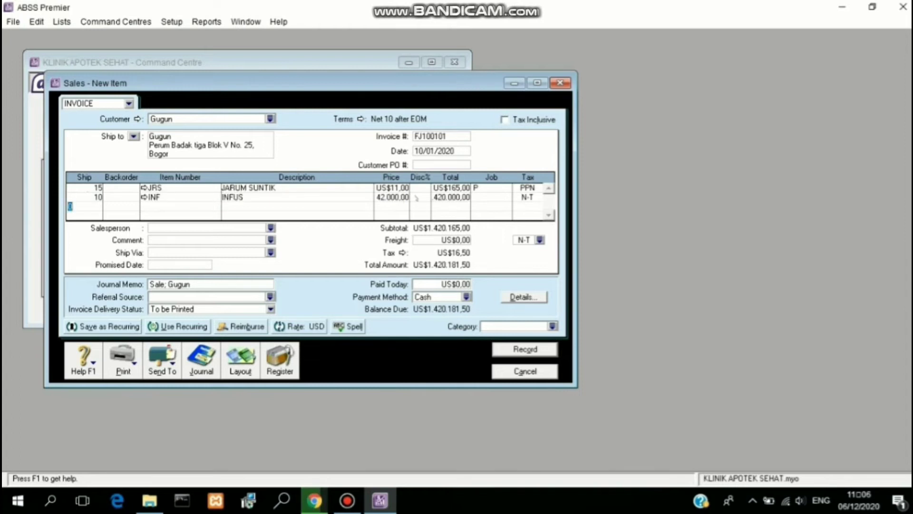
{"action": "left_click", "coordinate": [391, 197]}
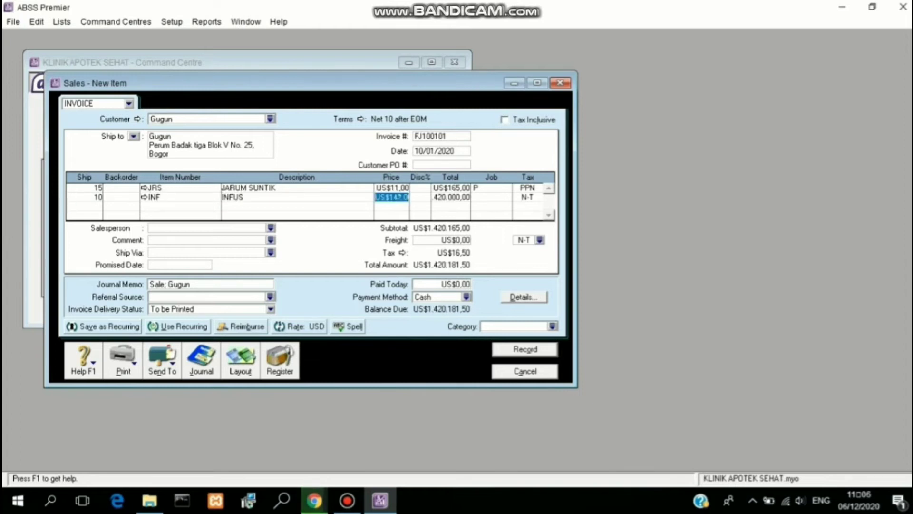
{"action": "type", "text": "10"}
{"action": "left_click", "coordinate": [464, 198]}
{"action": "left_click", "coordinate": [495, 199]}
{"action": "left_click", "coordinate": [506, 197]}
{"action": "type", "text": "P"}
{"action": "key", "text": "Return"}
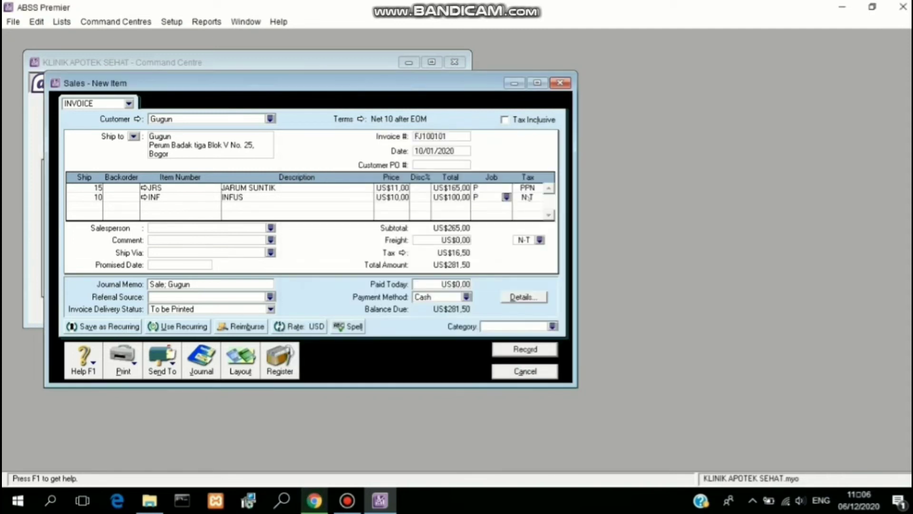
{"action": "left_click", "coordinate": [536, 197]}
{"action": "left_click", "coordinate": [457, 188]}
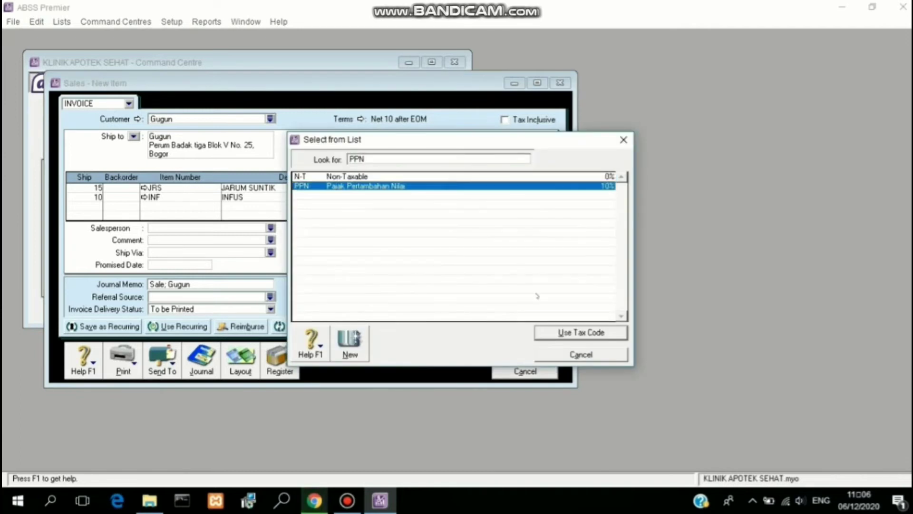
{"action": "left_click", "coordinate": [555, 333]}
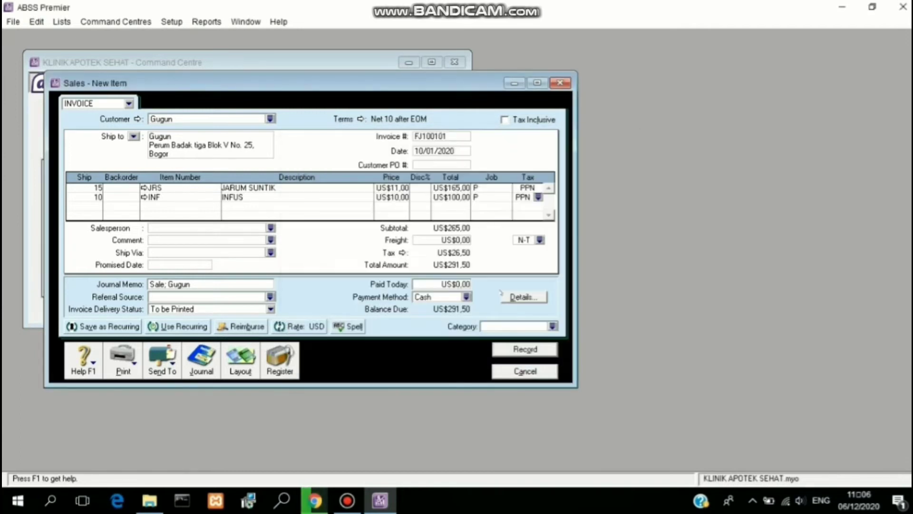
Step: Set the sale category to Overseas and record the US$291,50 invoice
{"action": "left_click", "coordinate": [553, 326]}
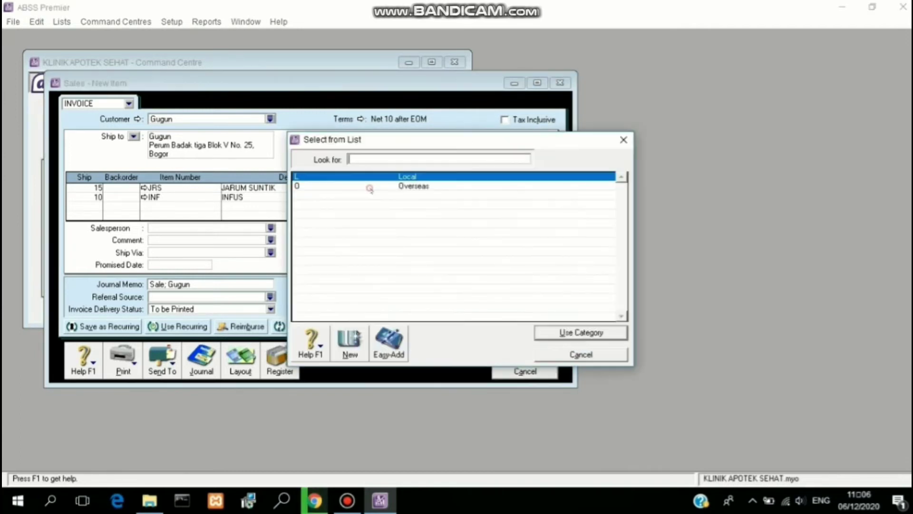
{"action": "left_click", "coordinate": [370, 186]}
{"action": "left_click", "coordinate": [548, 335]}
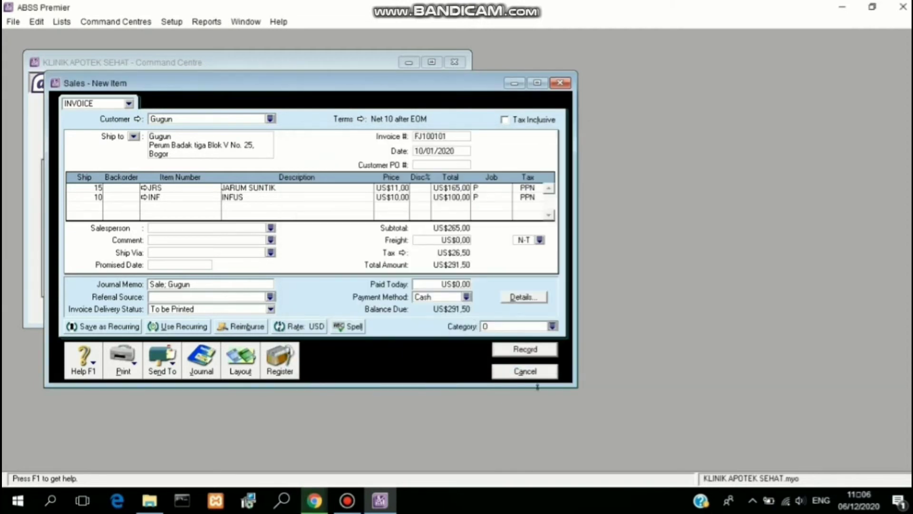
{"action": "left_click", "coordinate": [524, 350]}
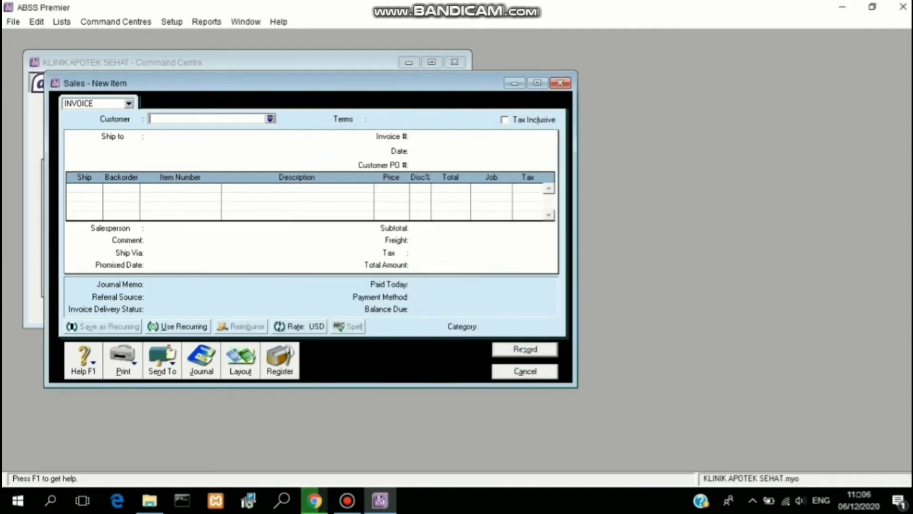
Step: Cancel the blank invoice and check invoice FJ100101 in the transaction journal's Sales tab
{"action": "left_click", "coordinate": [525, 371]}
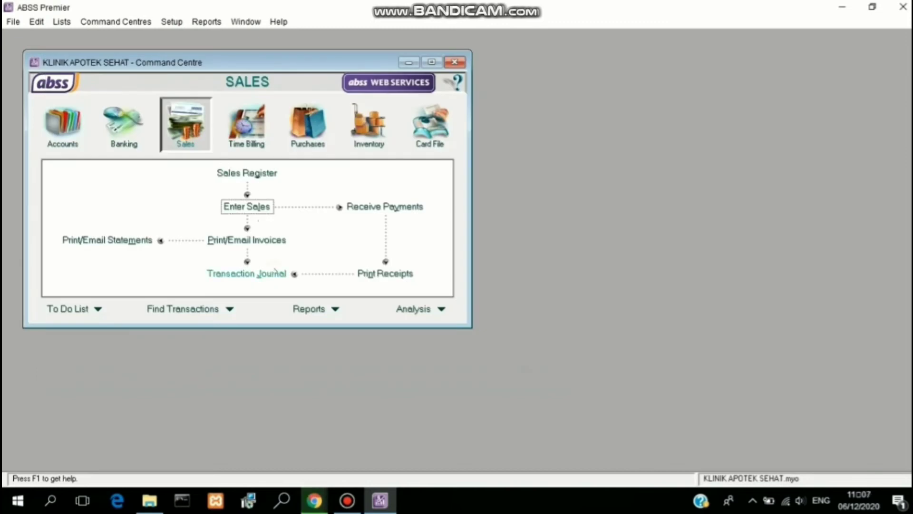
{"action": "left_click", "coordinate": [275, 270]}
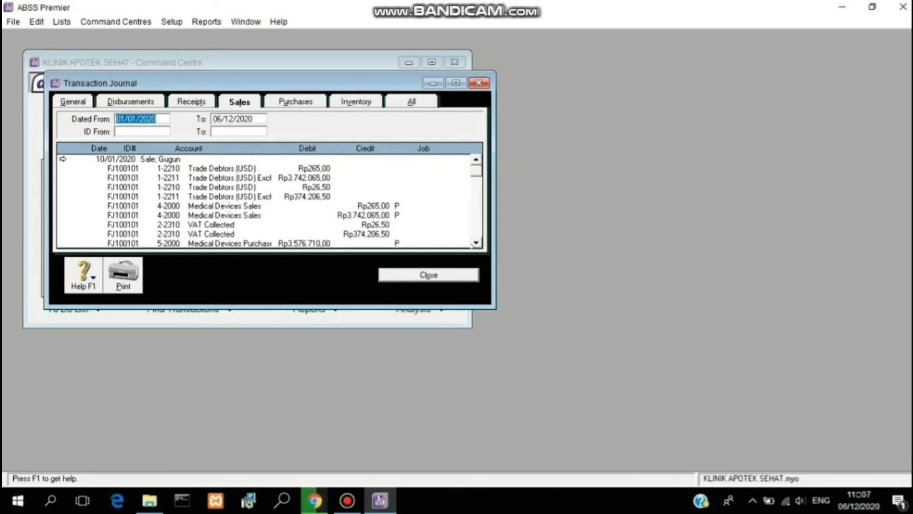
{"action": "left_click", "coordinate": [475, 243]}
{"action": "left_click", "coordinate": [476, 243]}
{"action": "left_click", "coordinate": [475, 243]}
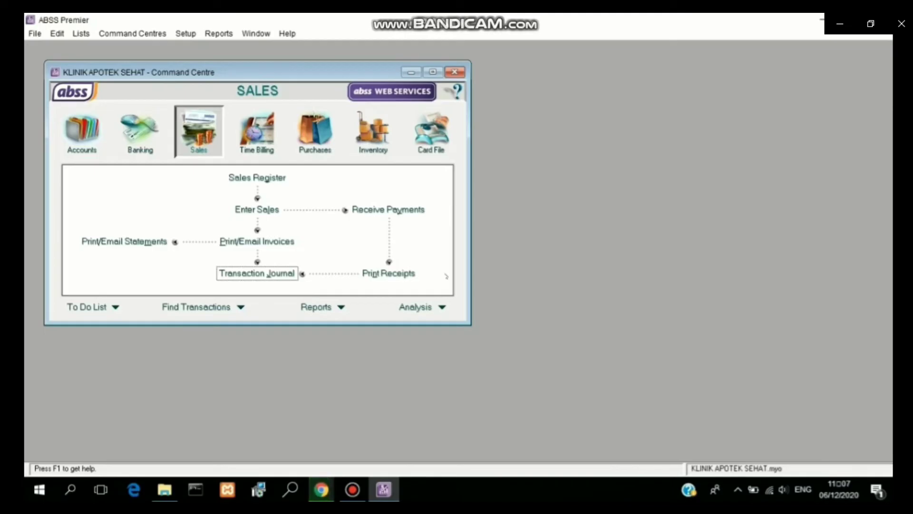
Step: Start a payment from PT. Gajah Mada dated 11/01/2020 with ID R110102
{"action": "left_click", "coordinate": [360, 210]}
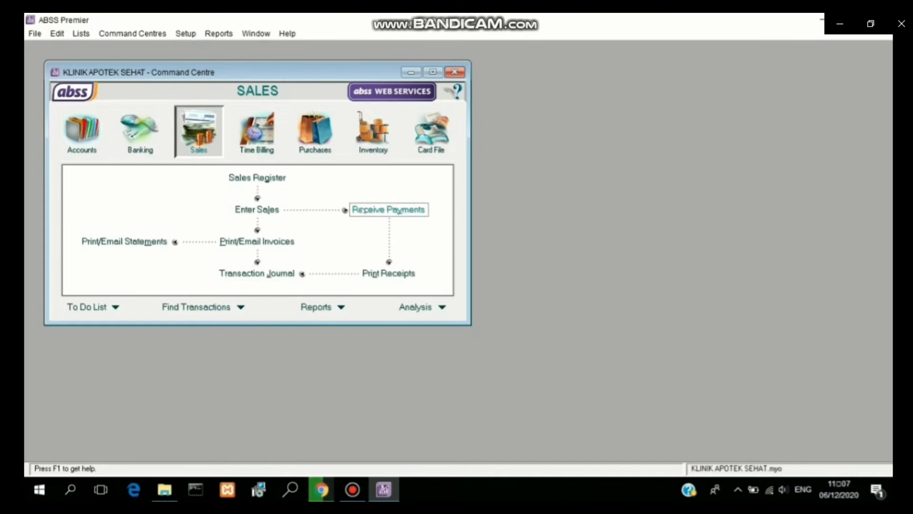
{"action": "left_click", "coordinate": [314, 165]}
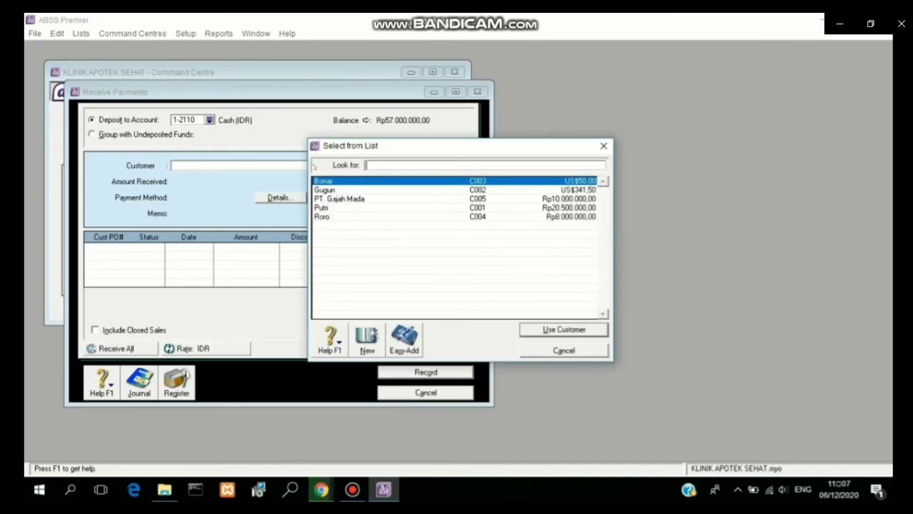
{"action": "left_click", "coordinate": [340, 198]}
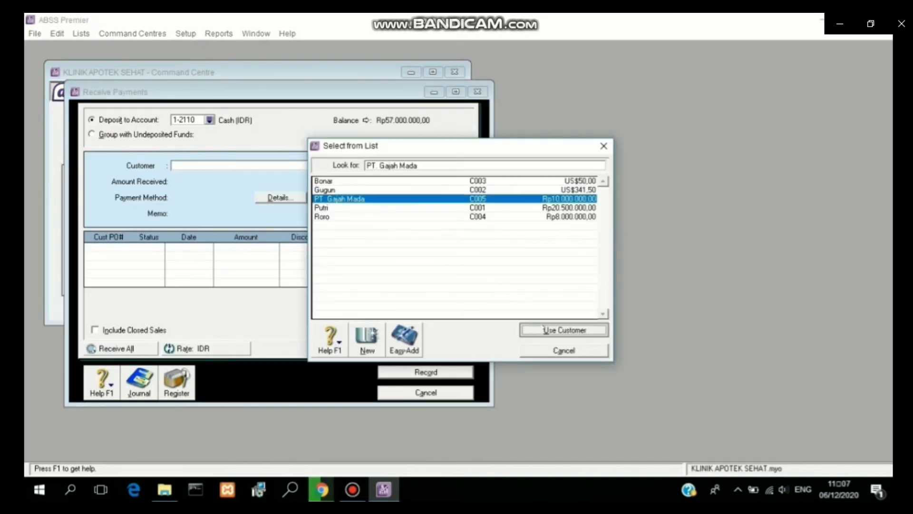
{"action": "left_click", "coordinate": [544, 329]}
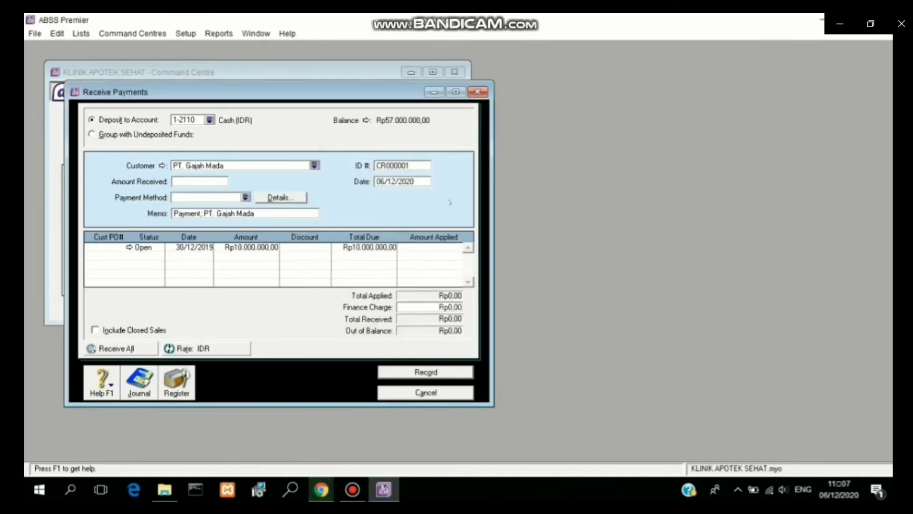
{"action": "double_click", "coordinate": [389, 181]}
{"action": "type", "text": "11/01/2020"}
{"action": "left_click", "coordinate": [389, 162]}
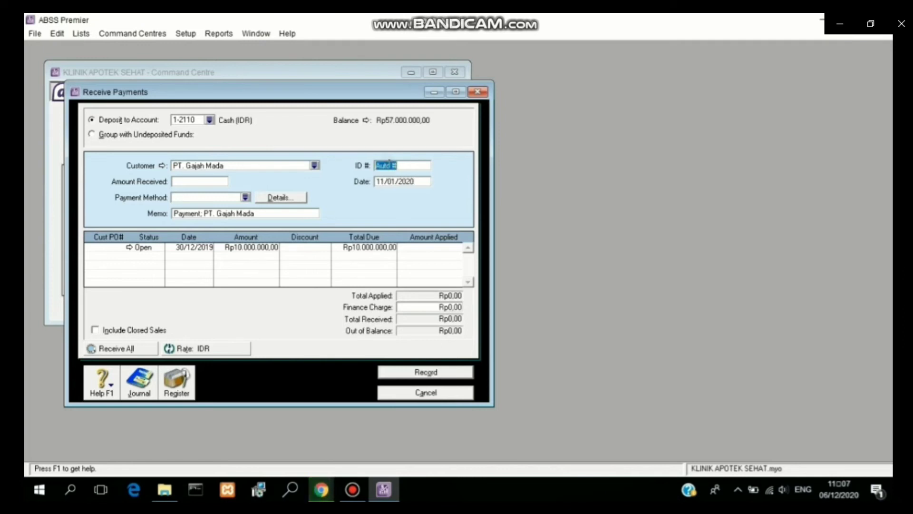
{"action": "key", "text": "BackSpace"}
{"action": "type", "text": "R110102"}
Step: Apply Rp10.000.000 to the open invoice, record the payment and close the form
{"action": "left_click", "coordinate": [430, 247]}
{"action": "type", "text": "10"}
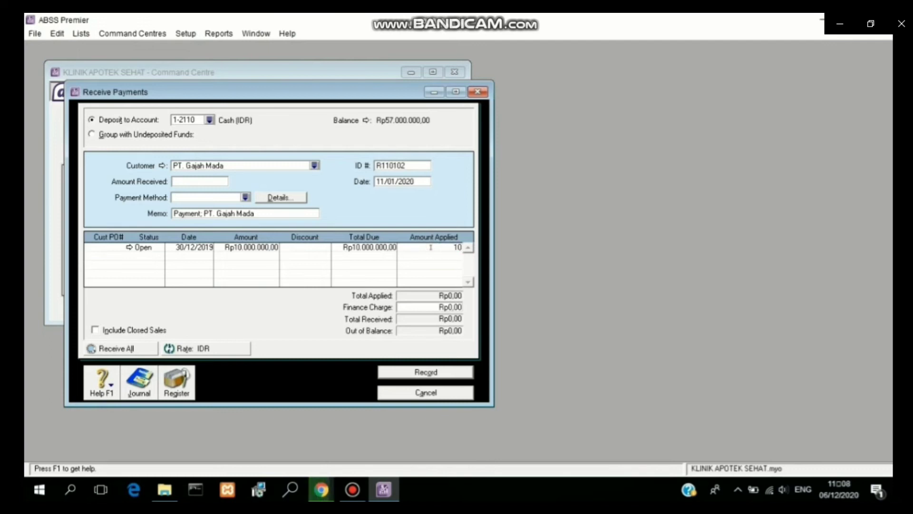
{"action": "type", "text": "000000"}
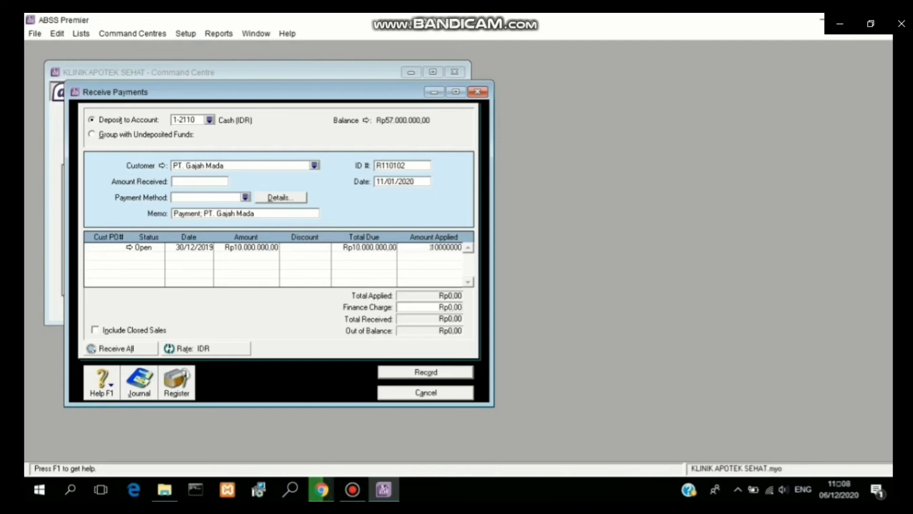
{"action": "left_click", "coordinate": [202, 181]}
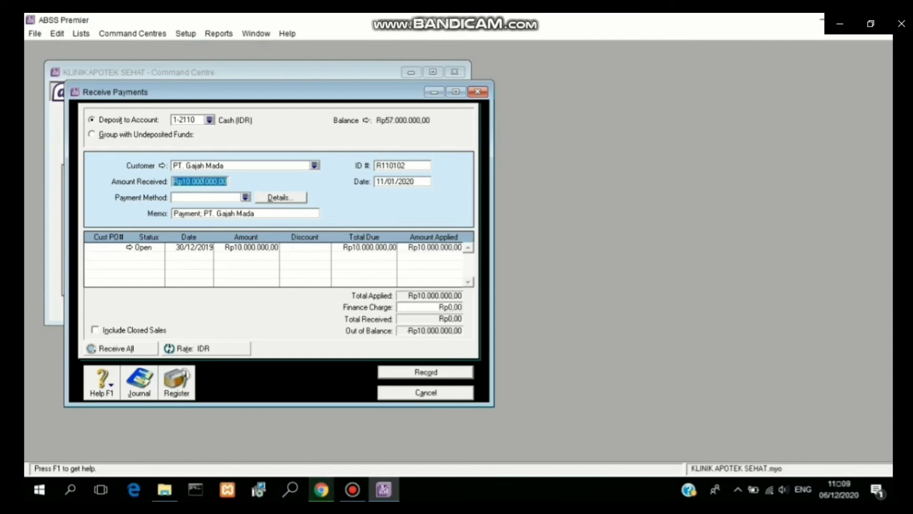
{"action": "key", "text": "Tab"}
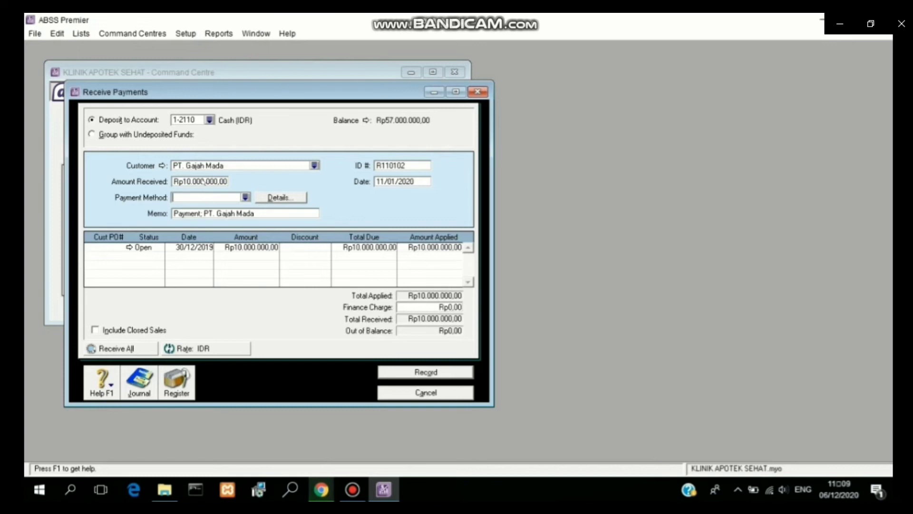
{"action": "left_click", "coordinate": [395, 374]}
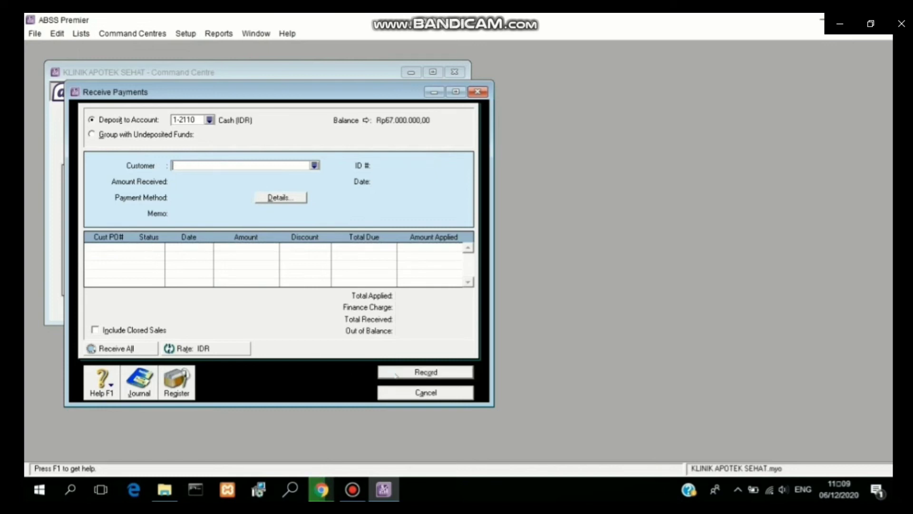
{"action": "left_click", "coordinate": [405, 395]}
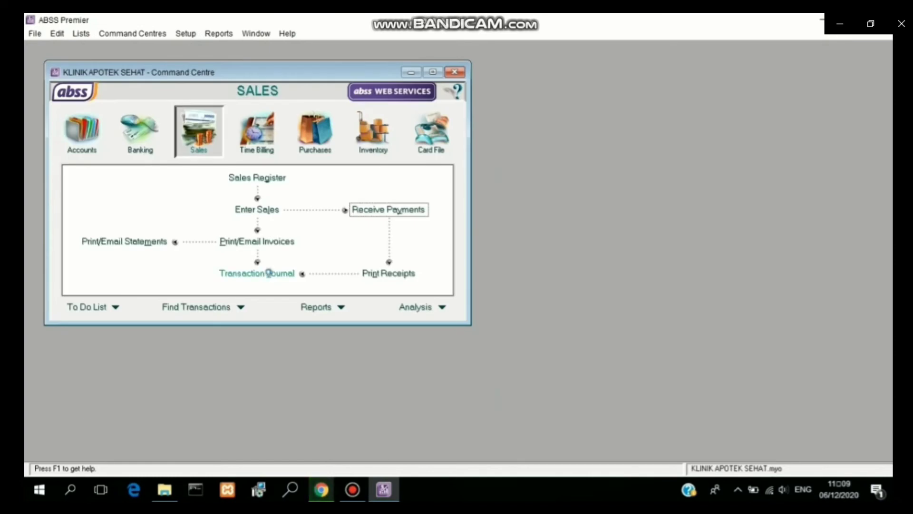
Step: Show the Receipts tab of the transaction journal to check the PT. Gajah Mada payment
{"action": "left_click", "coordinate": [269, 272]}
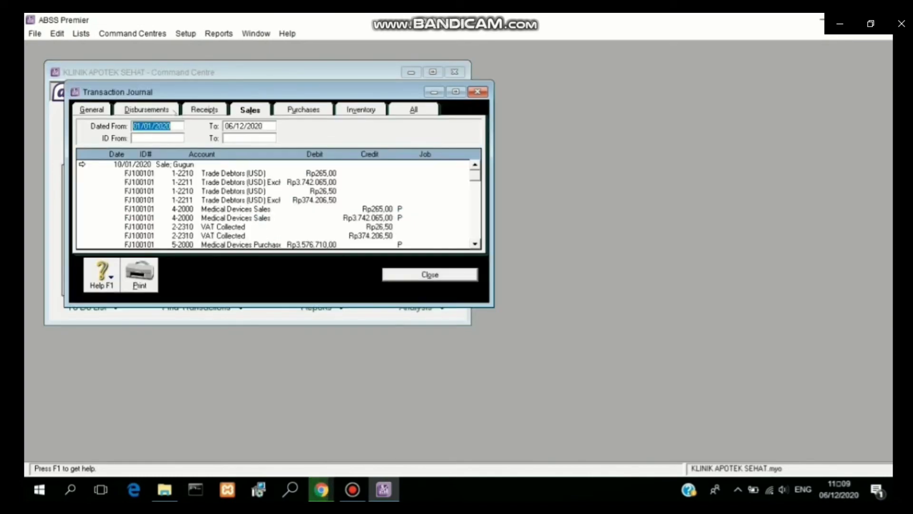
{"action": "left_click", "coordinate": [195, 108]}
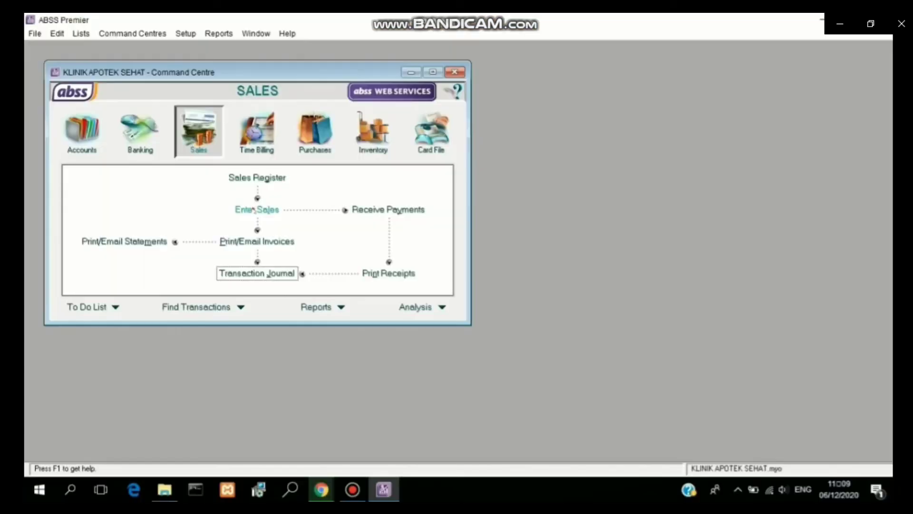
Step: Start a sale for the individual customer, numbered FJ140101 and dated 14/01/2020
{"action": "left_click", "coordinate": [255, 209]}
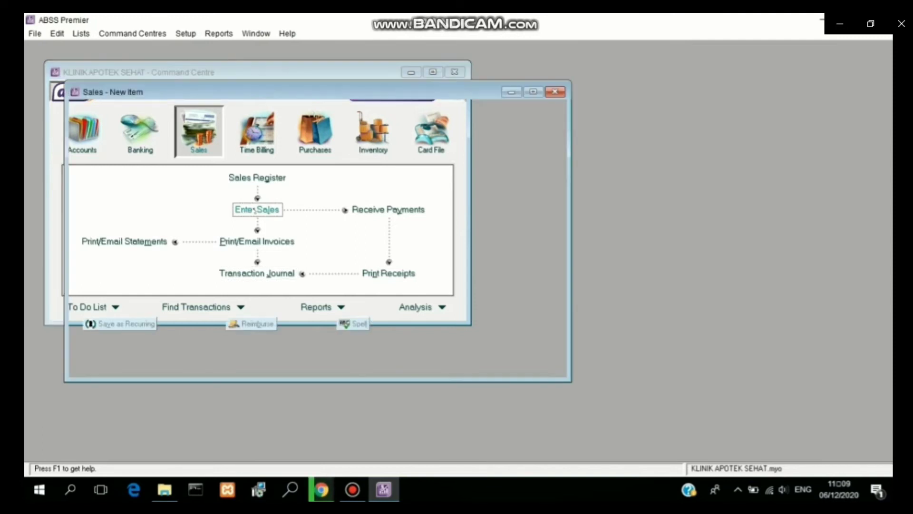
{"action": "type", "text": "Roro"}
{"action": "key", "text": "Tab"}
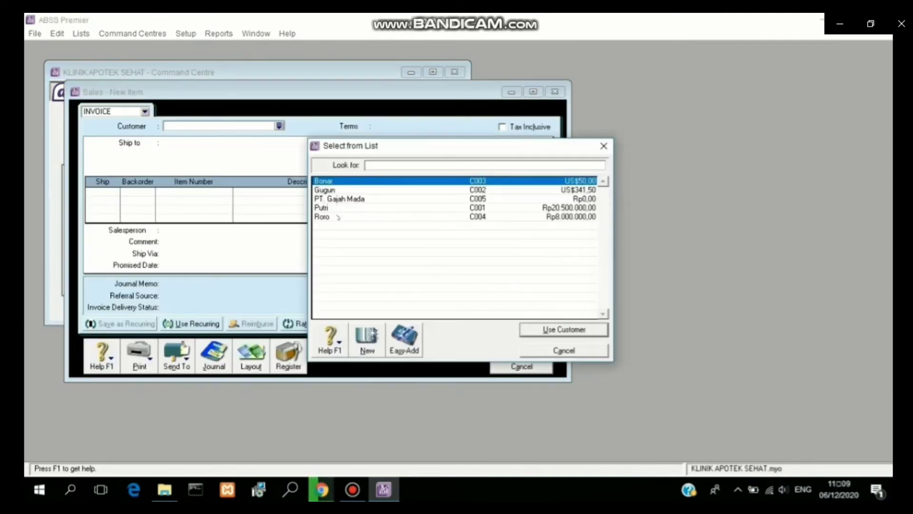
{"action": "key", "text": "Return"}
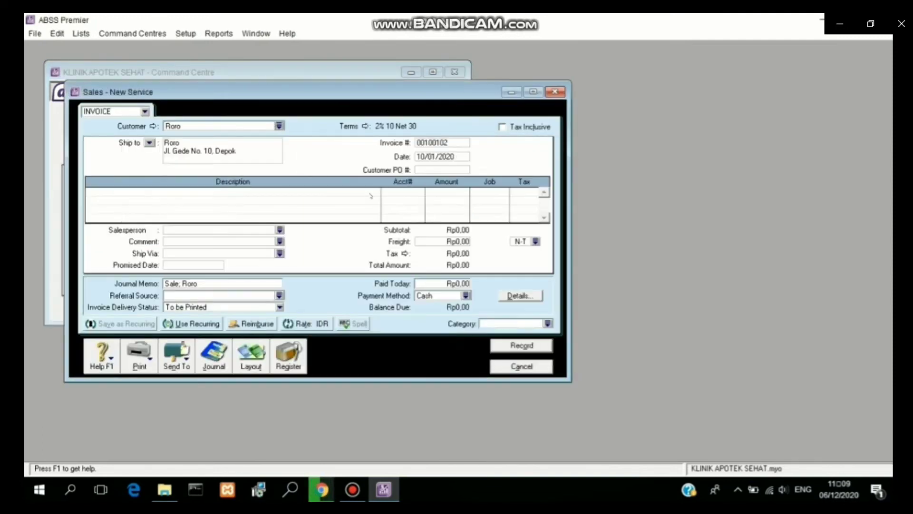
{"action": "key", "text": "Tab"}
{"action": "type", "text": "FJ/"}
{"action": "type", "text": "140"}
{"action": "type", "text": "101"}
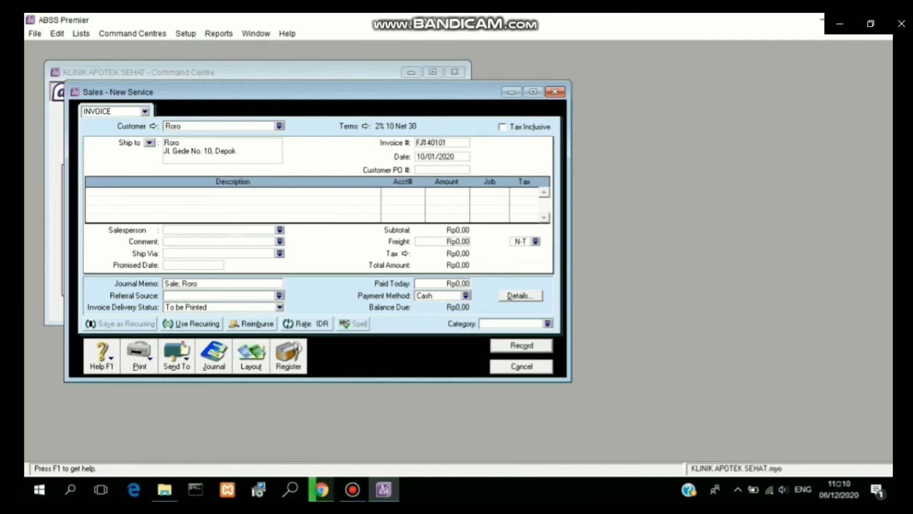
{"action": "left_click", "coordinate": [424, 157]}
{"action": "left_click", "coordinate": [423, 156]}
{"action": "key", "text": "BackSpace"}
{"action": "type", "text": "4"}
Step: Set C.O.D. terms, keep the Service layout and make the invoice tax inclusive
{"action": "left_click", "coordinate": [364, 127]}
{"action": "left_click", "coordinate": [578, 169]}
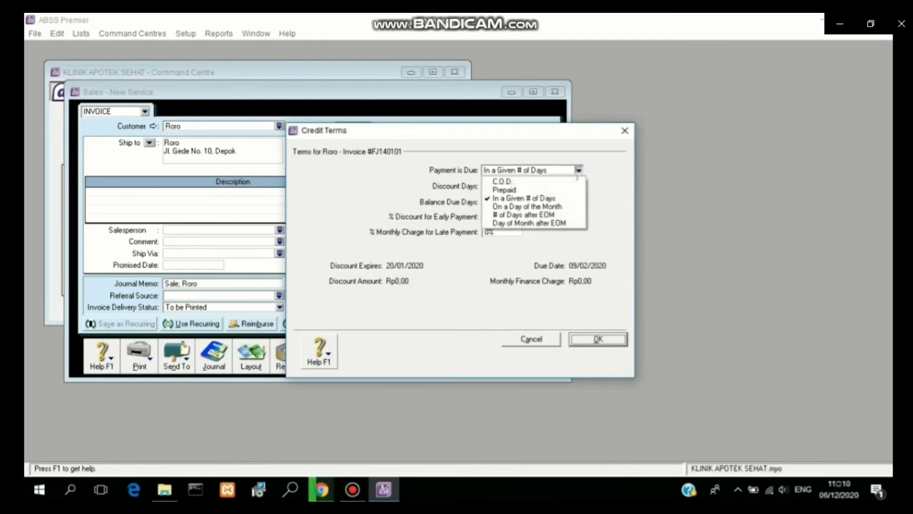
{"action": "left_click", "coordinate": [504, 176]}
{"action": "left_click", "coordinate": [591, 338]}
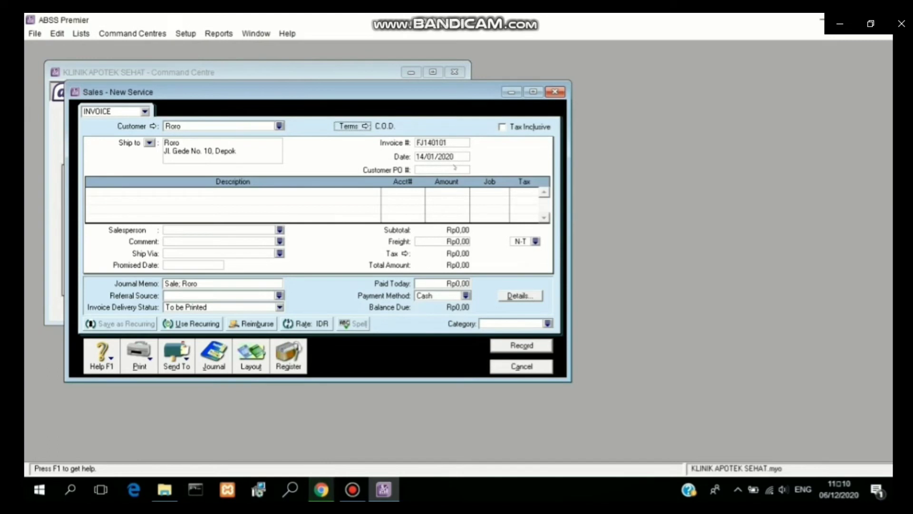
{"action": "left_click", "coordinate": [258, 364]}
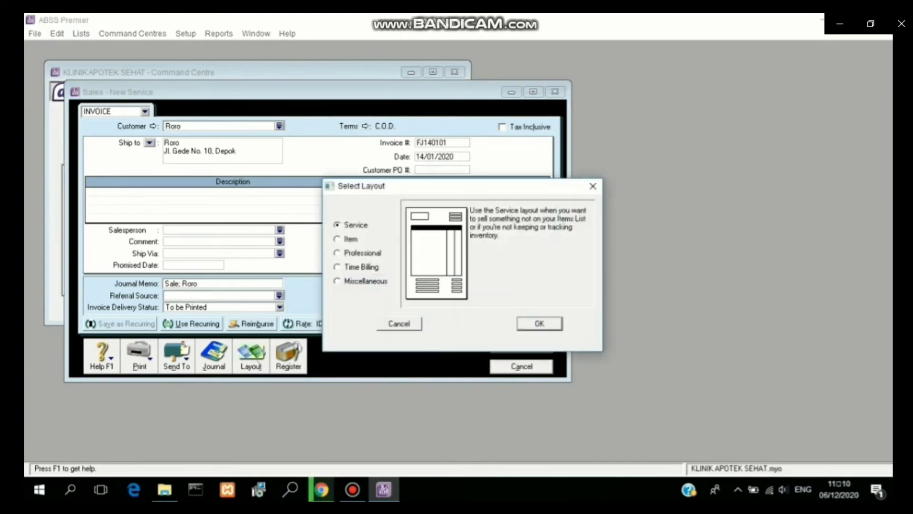
{"action": "left_click", "coordinate": [592, 186]}
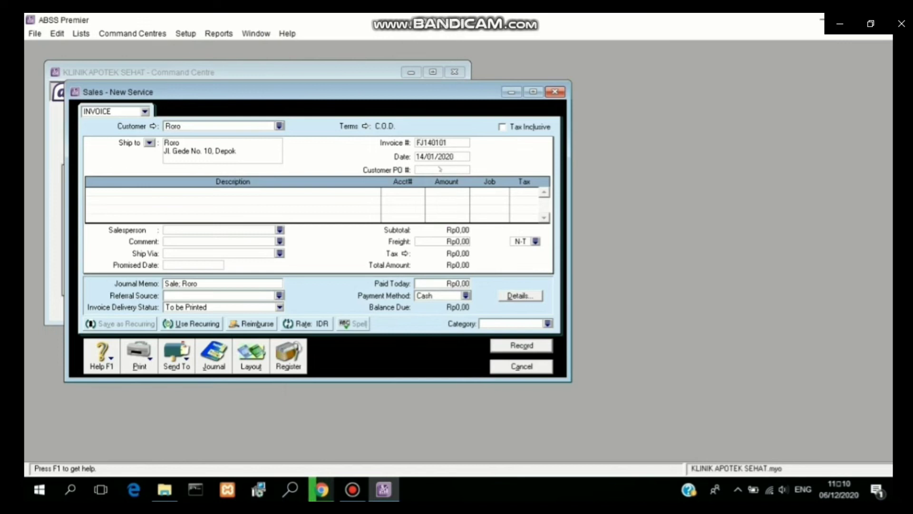
{"action": "left_click", "coordinate": [502, 128]}
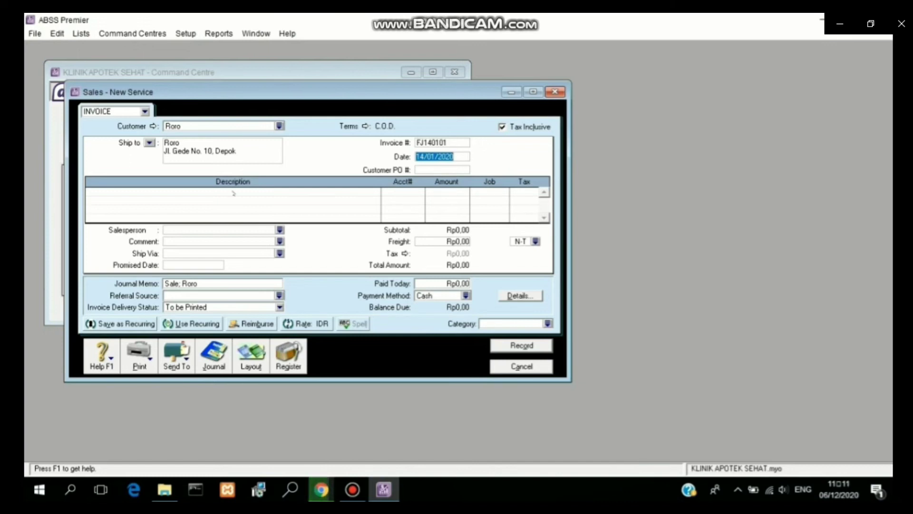
Step: Add a CHECK UP line to account 4-2500 for Rp500.000 with job J
{"action": "left_click", "coordinate": [233, 193]}
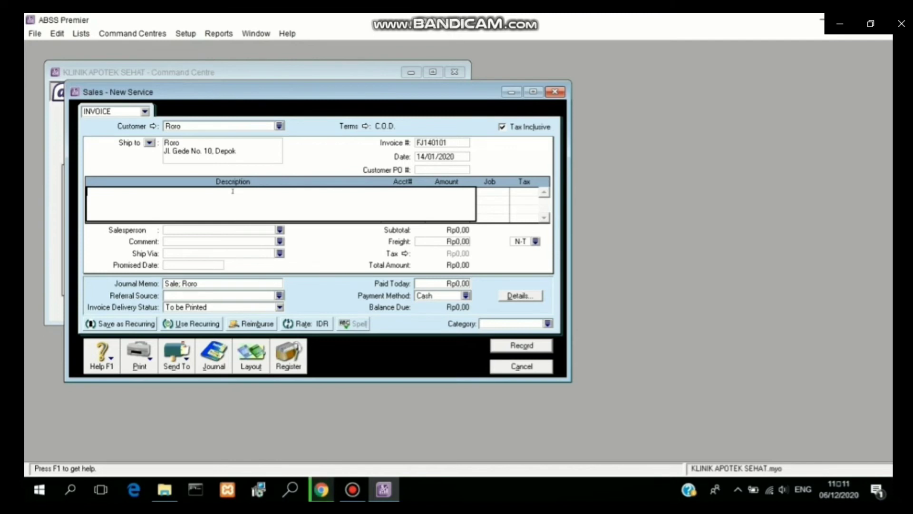
{"action": "type", "text": "CHECK UP"}
{"action": "left_click", "coordinate": [424, 157]}
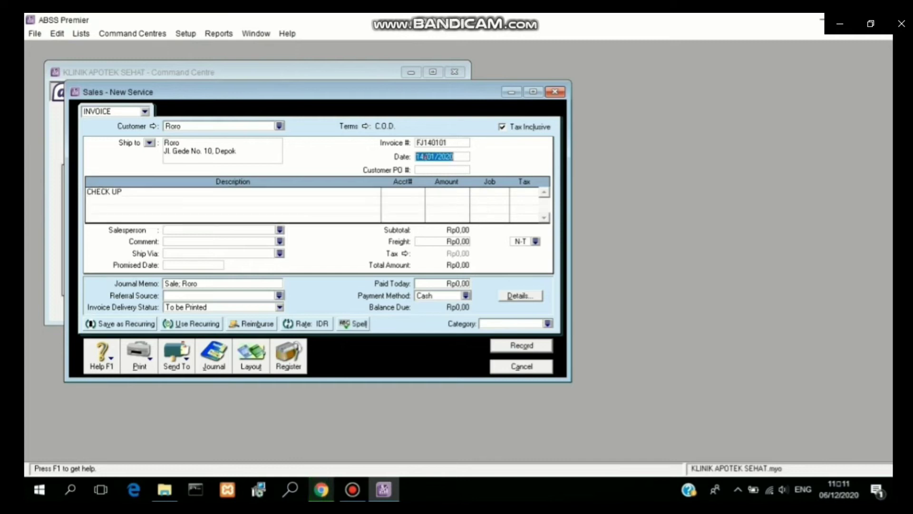
{"action": "left_click", "coordinate": [416, 193]}
{"action": "type", "text": "4"}
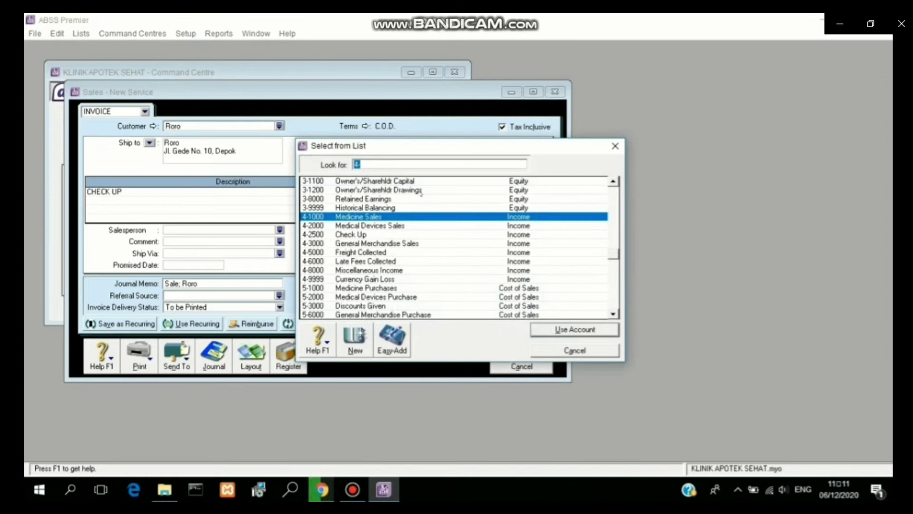
{"action": "left_click", "coordinate": [377, 236]}
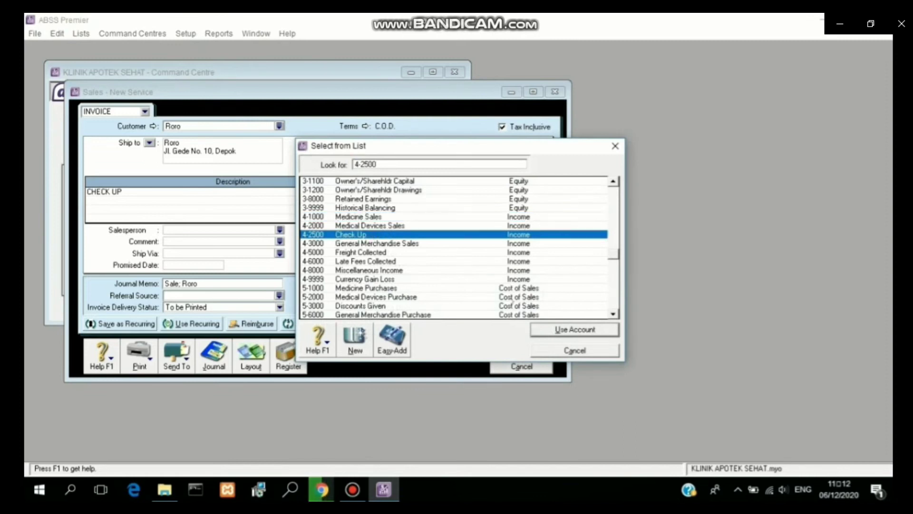
{"action": "left_click", "coordinate": [580, 329]}
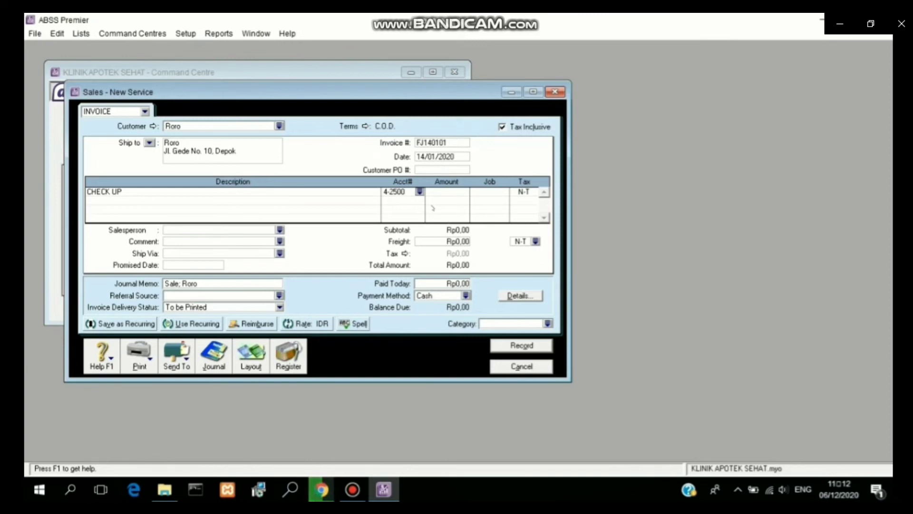
{"action": "left_click", "coordinate": [443, 192]}
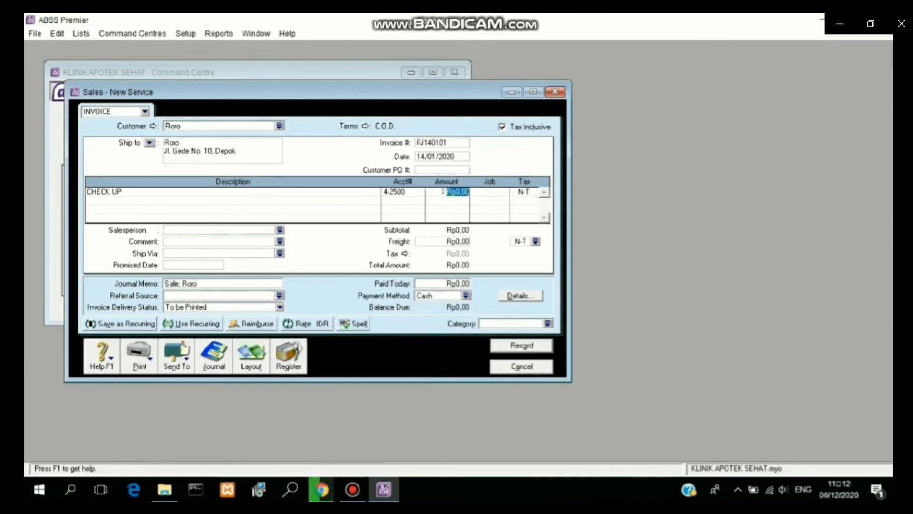
{"action": "type", "text": "500000"}
{"action": "left_click", "coordinate": [494, 192]}
{"action": "left_click", "coordinate": [505, 192]}
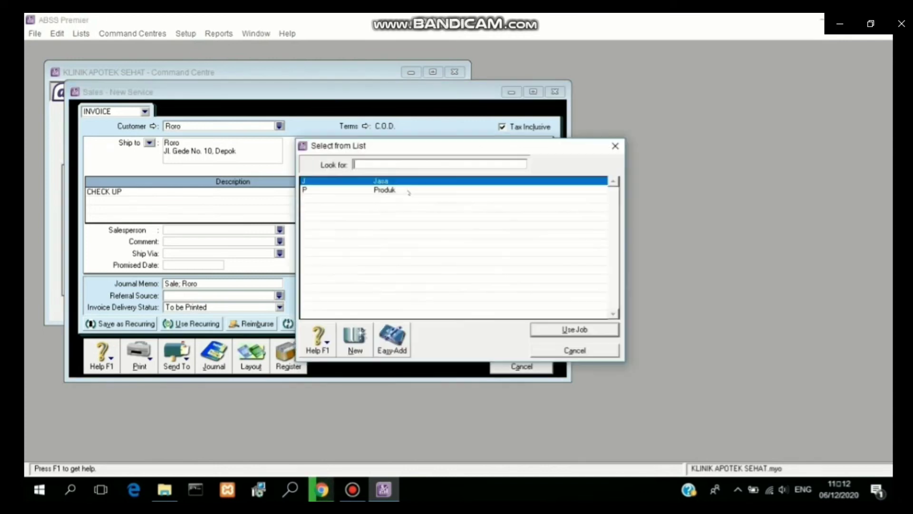
{"action": "left_click", "coordinate": [549, 329]}
Step: Tax the line with PPN, set category Local and freight tax PPN, then record
{"action": "left_click", "coordinate": [523, 191]}
{"action": "left_click", "coordinate": [538, 191]}
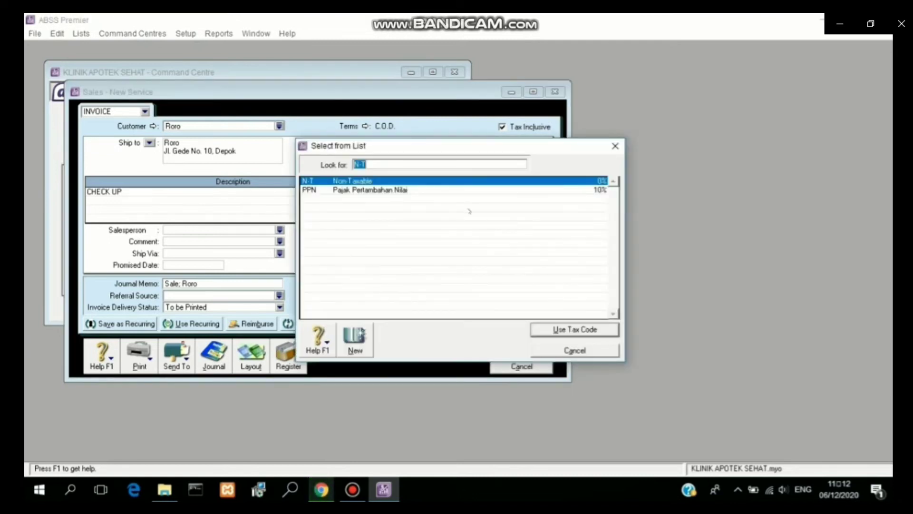
{"action": "left_click", "coordinate": [445, 190]}
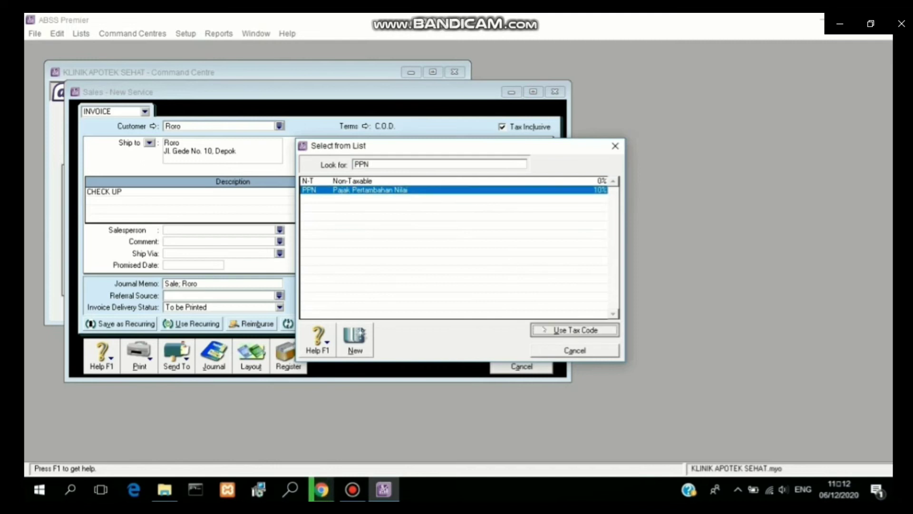
{"action": "left_click", "coordinate": [575, 329]}
{"action": "left_click", "coordinate": [548, 324]}
{"action": "left_click", "coordinate": [574, 330]}
{"action": "left_click", "coordinate": [536, 241]}
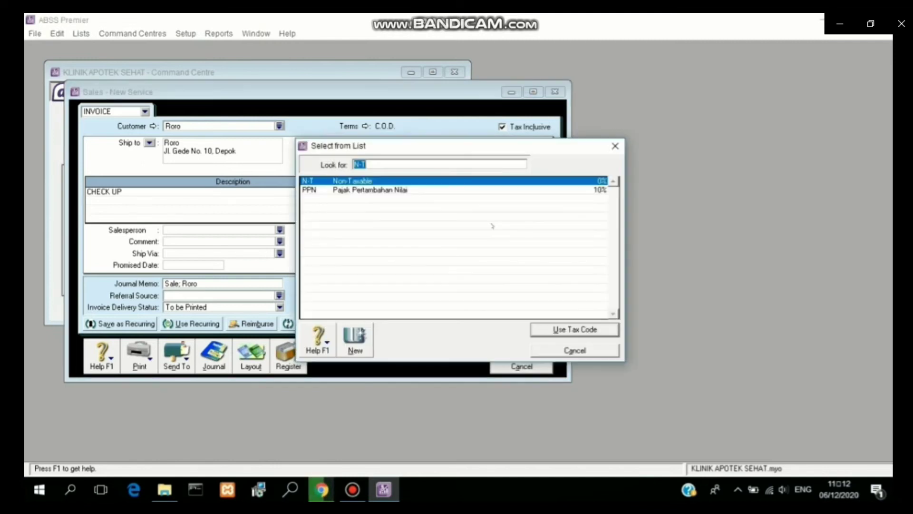
{"action": "left_click", "coordinate": [413, 189]}
{"action": "left_click", "coordinate": [541, 333]}
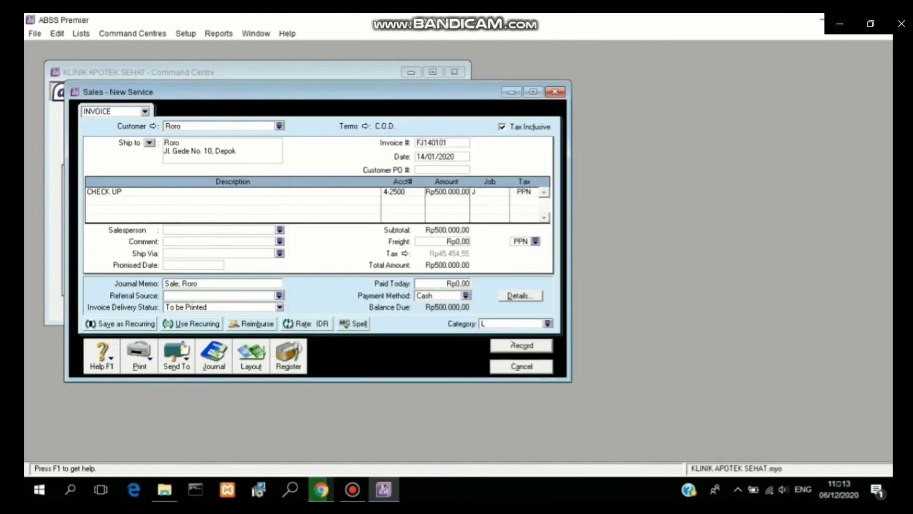
{"action": "left_click", "coordinate": [512, 344]}
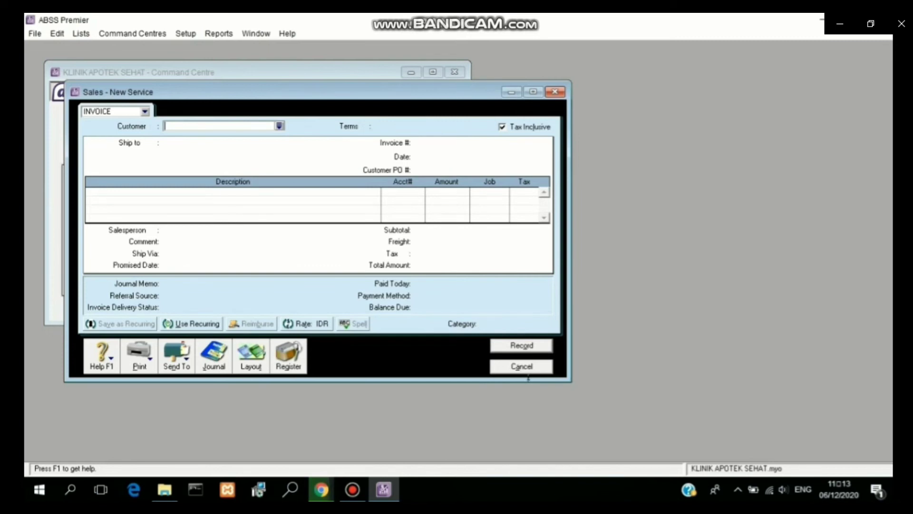
Step: Cancel the blank invoice and confirm the 14/01/2020 Check Up sale in the sales journal
{"action": "left_click", "coordinate": [521, 366]}
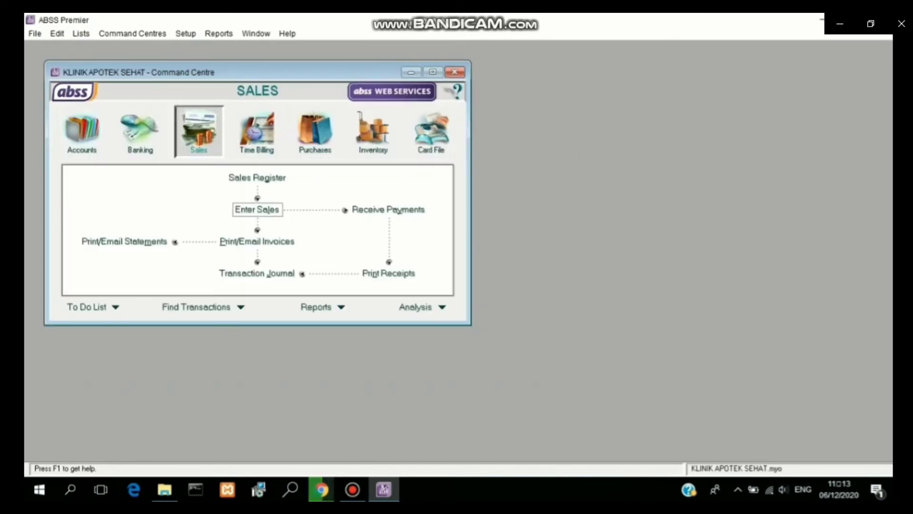
{"action": "left_click", "coordinate": [267, 275]}
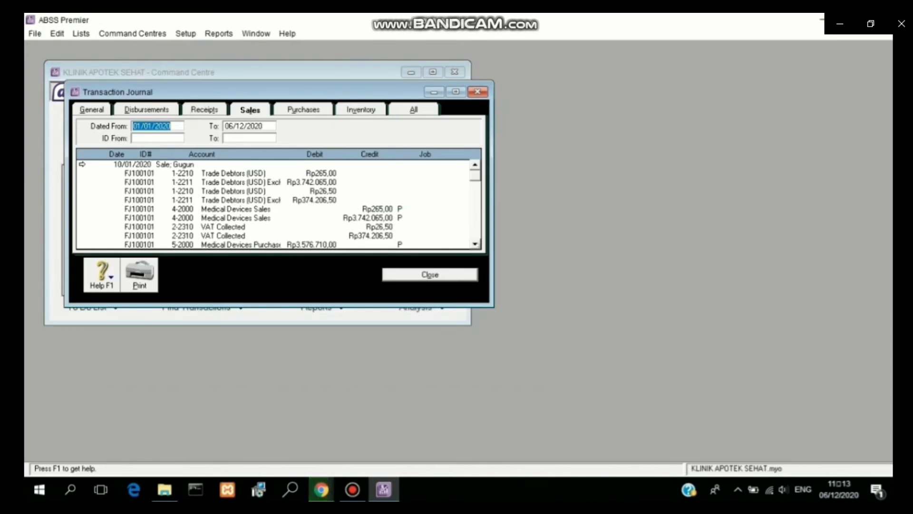
{"action": "left_click", "coordinate": [475, 244]}
{"action": "scroll", "coordinate": [475, 244], "scroll_direction": "down", "scroll_amount": 1}
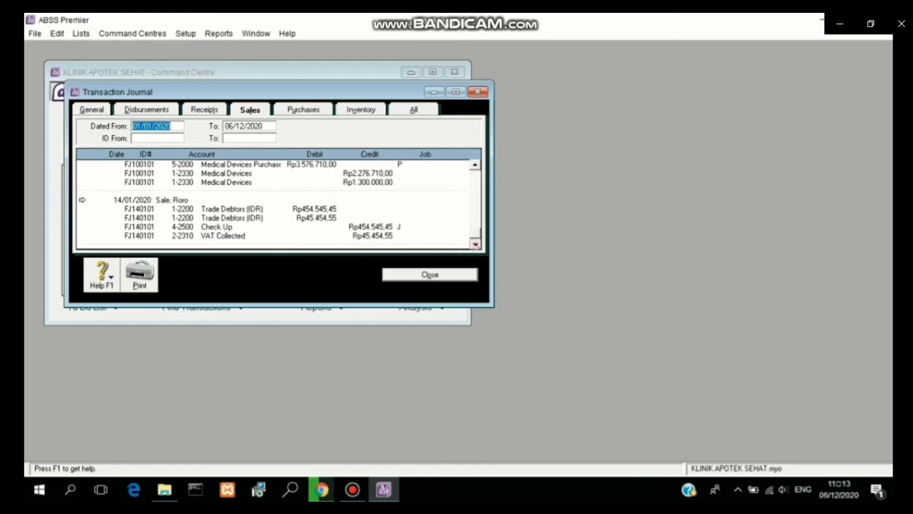
{"action": "left_click", "coordinate": [412, 279]}
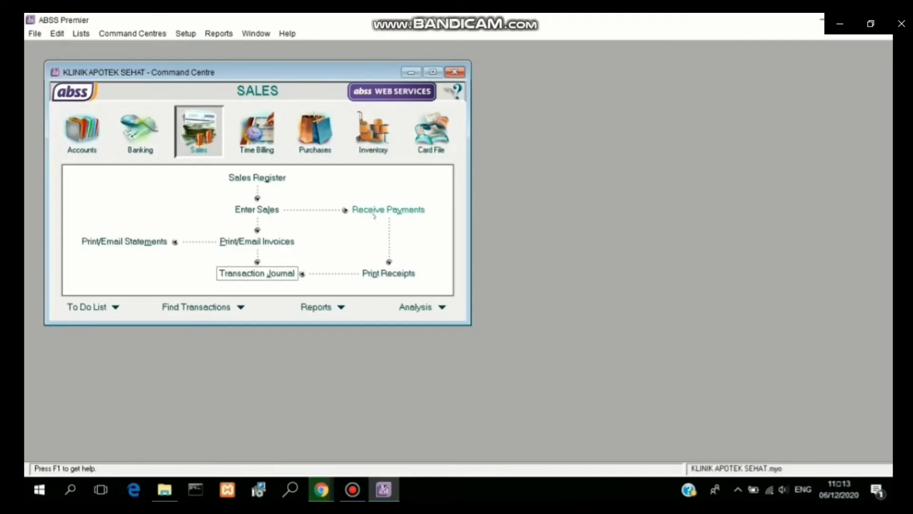
Step: Start a payment into Bank BCA (IDR) 1-2140 from the check-up customer, dated 14/01/2020, ID FJ140101
{"action": "left_click", "coordinate": [374, 211]}
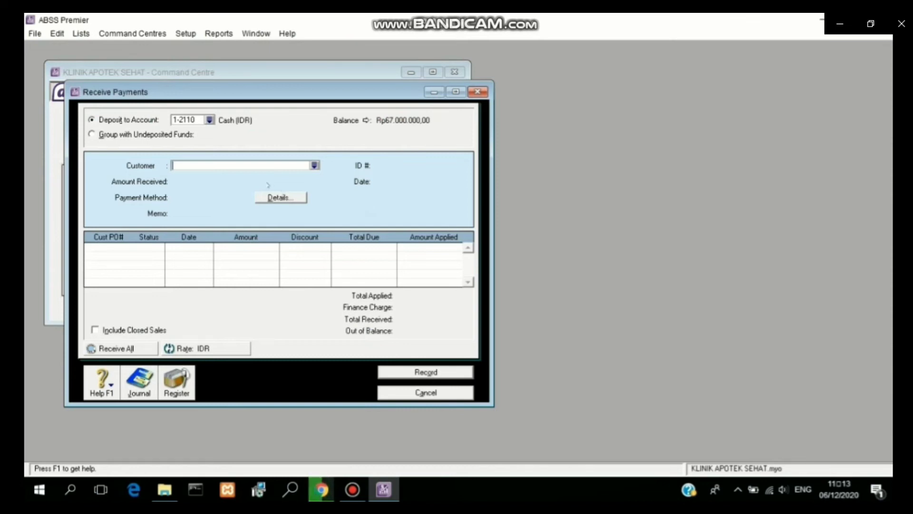
{"action": "left_click", "coordinate": [209, 119]}
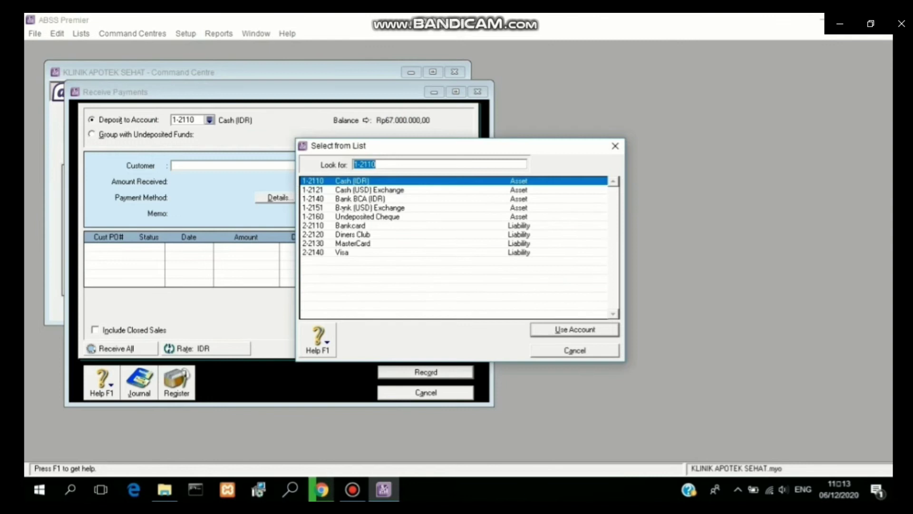
{"action": "left_click", "coordinate": [341, 199]}
{"action": "left_click", "coordinate": [537, 327]}
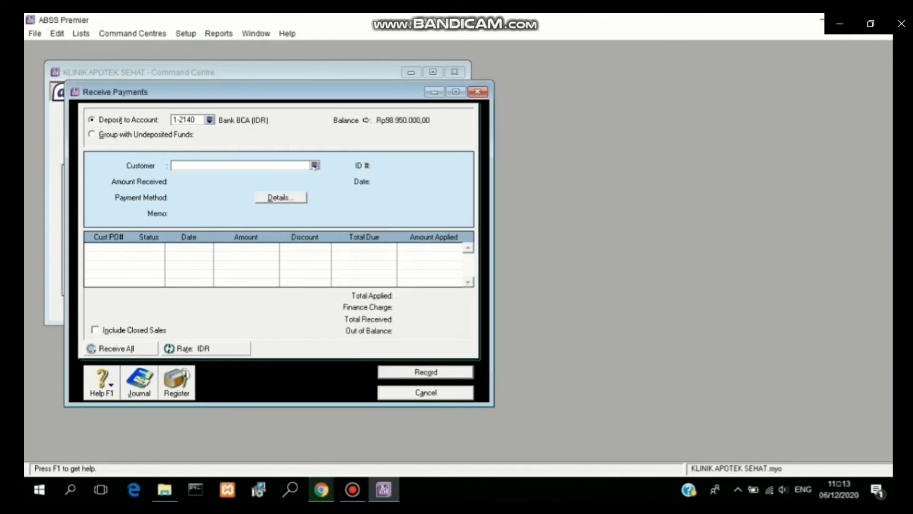
{"action": "left_click", "coordinate": [314, 166]}
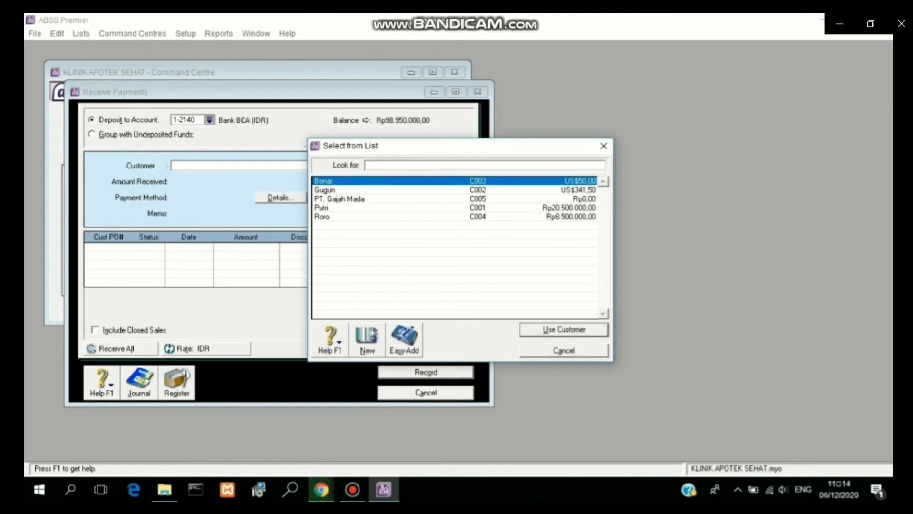
{"action": "left_click", "coordinate": [351, 219]}
{"action": "key", "text": "Return"}
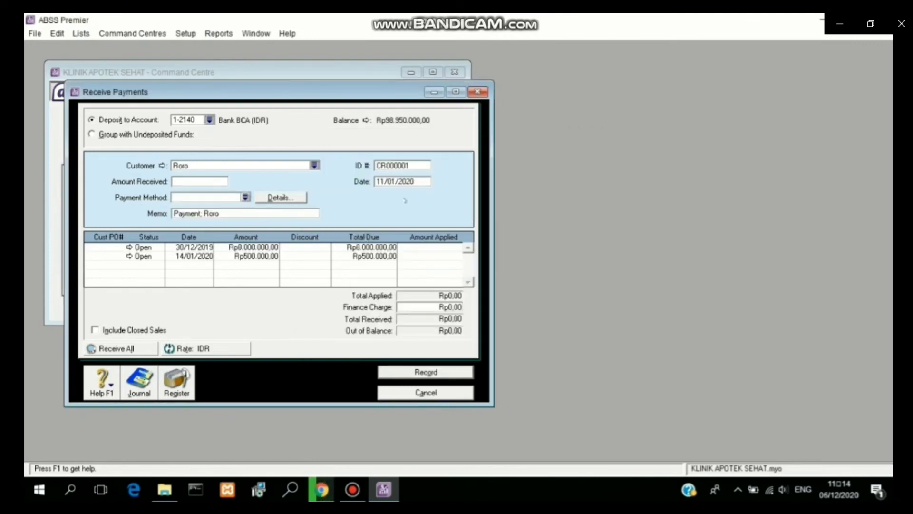
{"action": "left_click", "coordinate": [385, 184]}
{"action": "type", "text": "14"}
{"action": "left_click", "coordinate": [382, 167]}
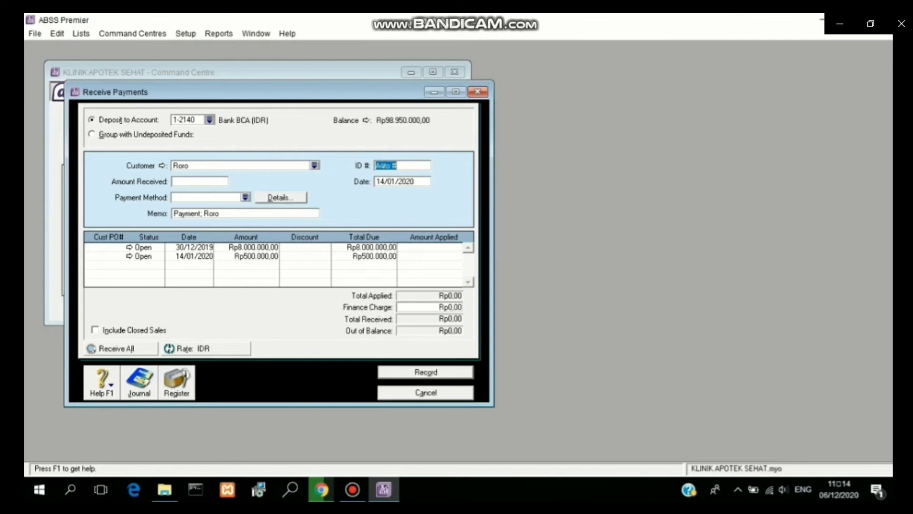
{"action": "type", "text": "F.I1"}
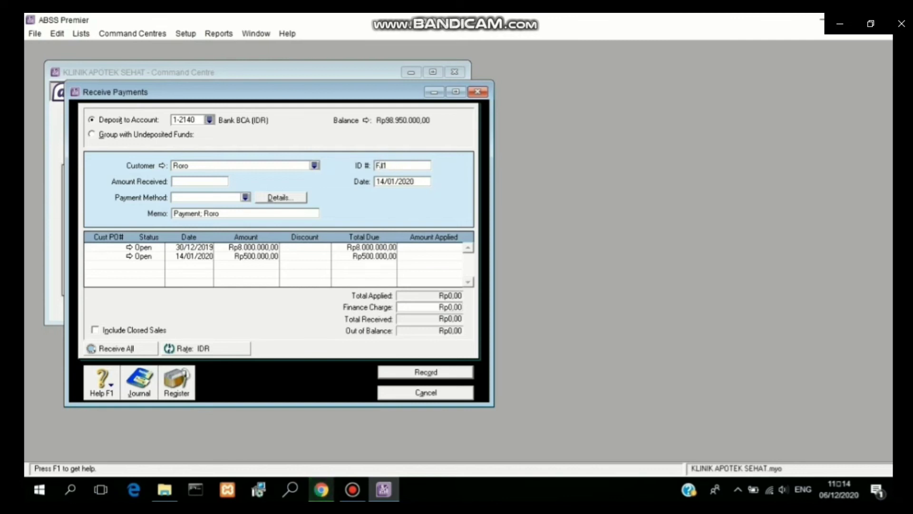
{"action": "type", "text": "40101"}
Step: Apply Rp500.000 to the check-up invoice, record the payment and close the form
{"action": "left_click", "coordinate": [421, 257]}
{"action": "type", "text": "500"}
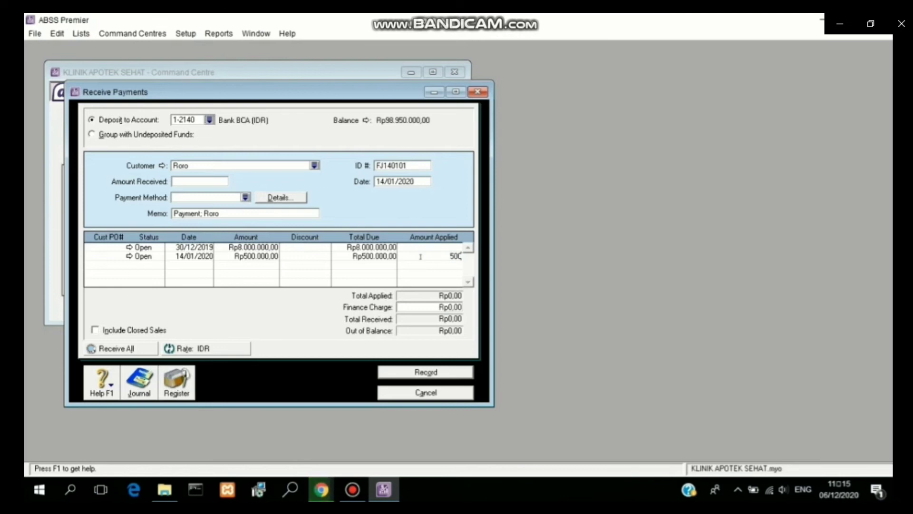
{"action": "type", "text": "000"}
{"action": "left_click", "coordinate": [218, 181]}
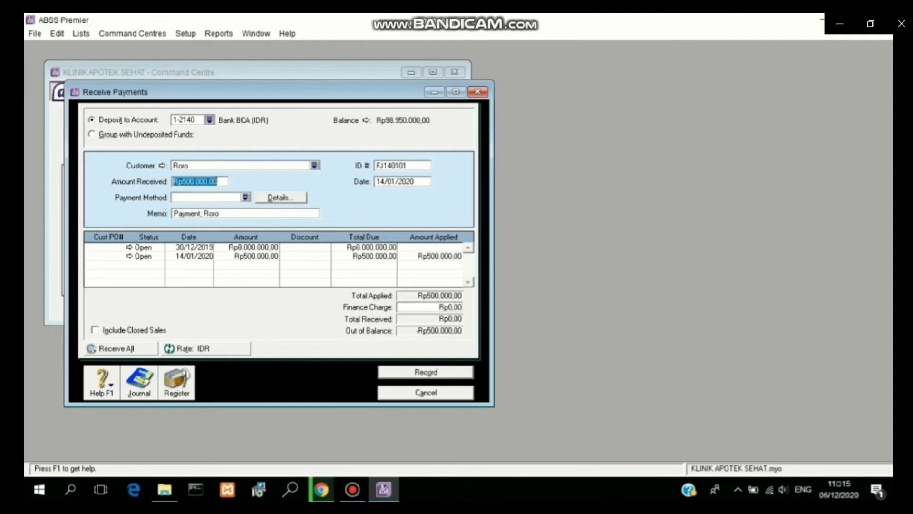
{"action": "key", "text": "Tab"}
{"action": "left_click", "coordinate": [404, 373]}
{"action": "left_click", "coordinate": [413, 392]}
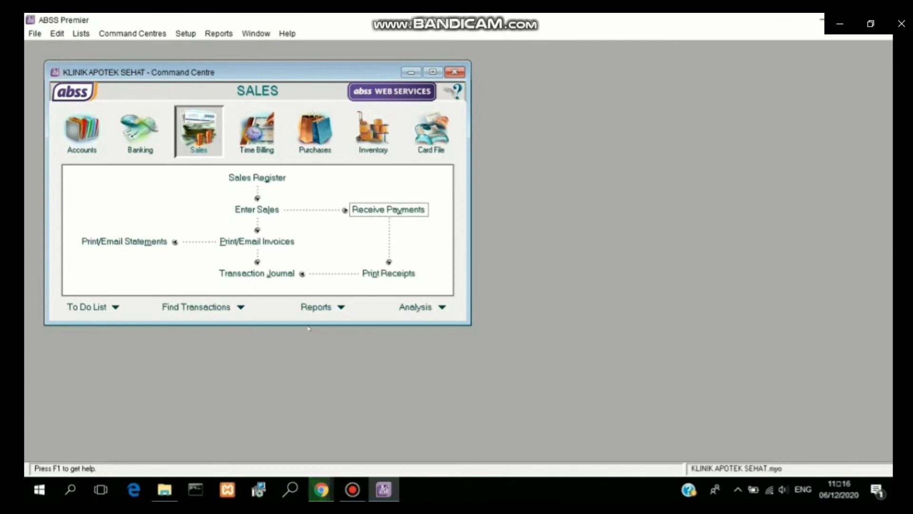
{"action": "left_click", "coordinate": [287, 274]}
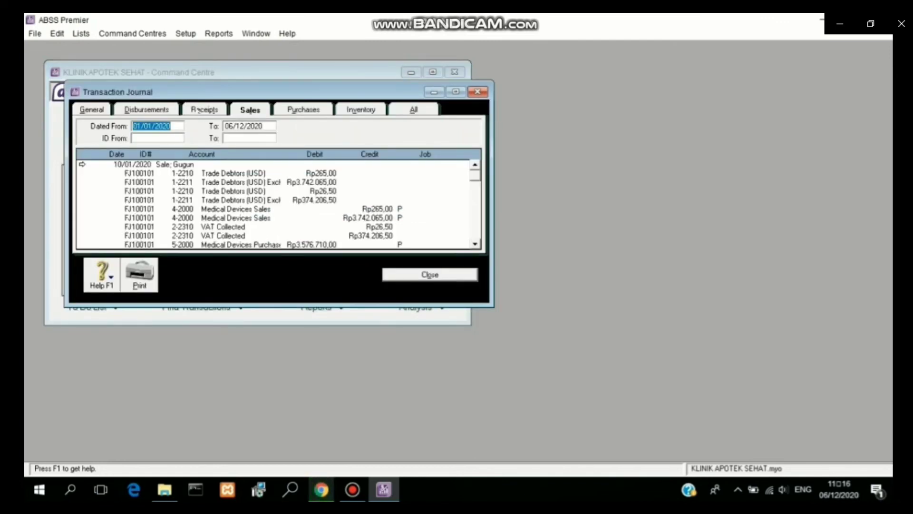
{"action": "left_click", "coordinate": [198, 111]}
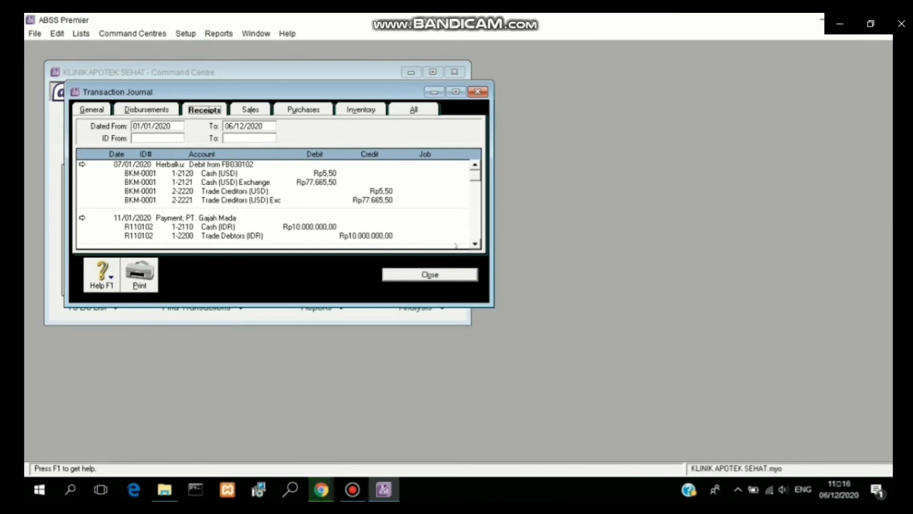
{"action": "left_click", "coordinate": [476, 243]}
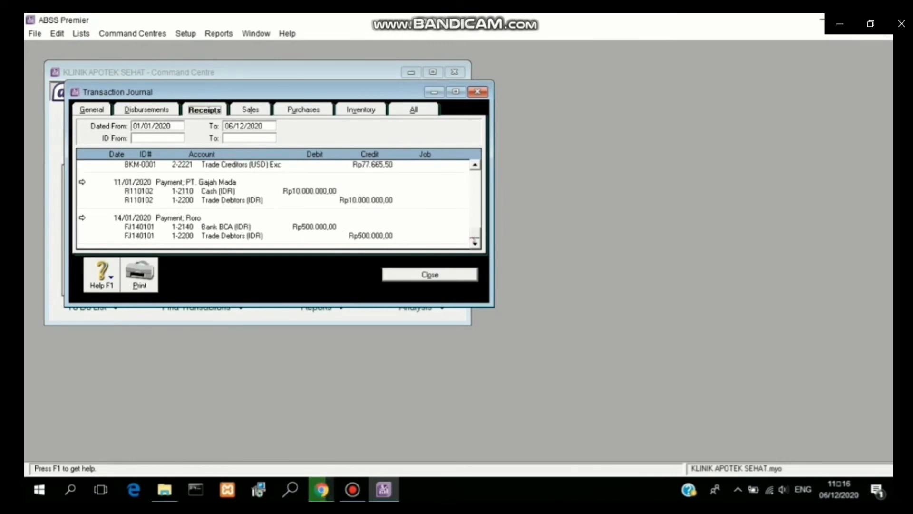
{"action": "left_click", "coordinate": [414, 280]}
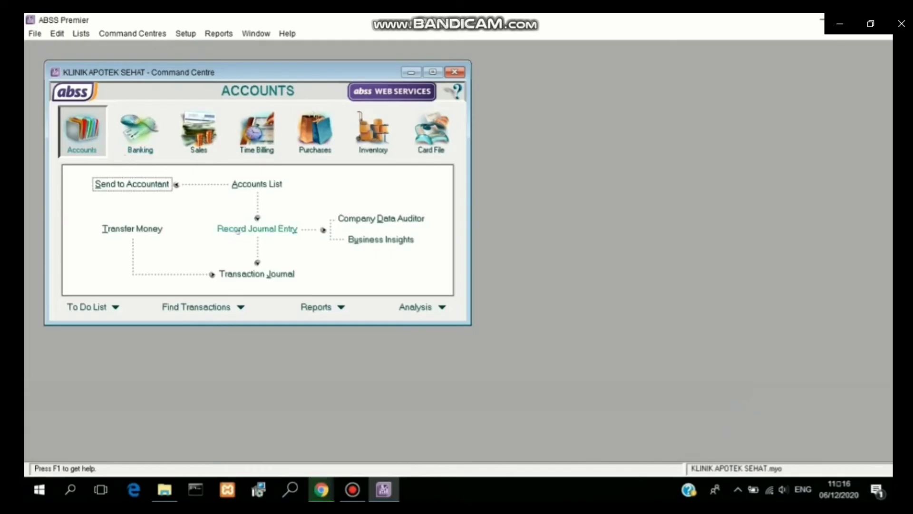
Step: Start a new Record Journal Entry form, numbered GJ000001
{"action": "left_click", "coordinate": [238, 230]}
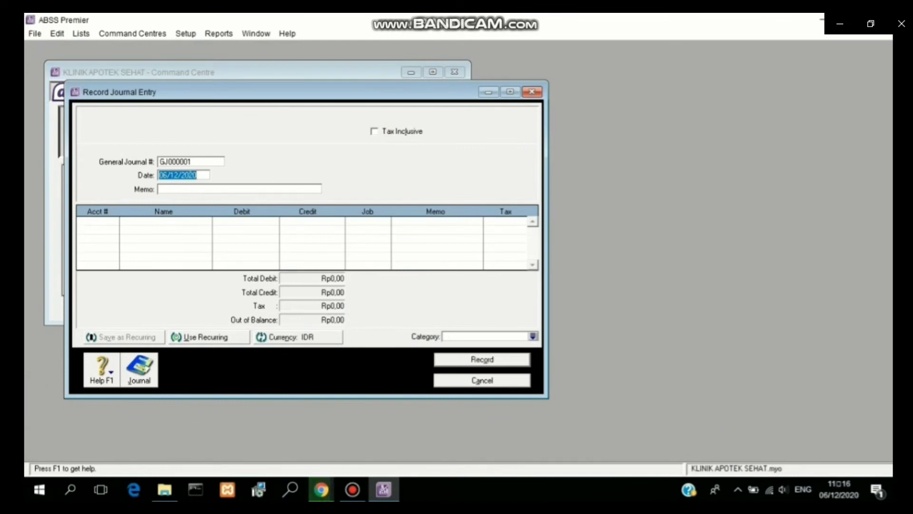
Step: Date the journal 25/01/2020, add the employee salary-payment memo, and renumber it KK250101
{"action": "type", "text": "25/01/2020"}
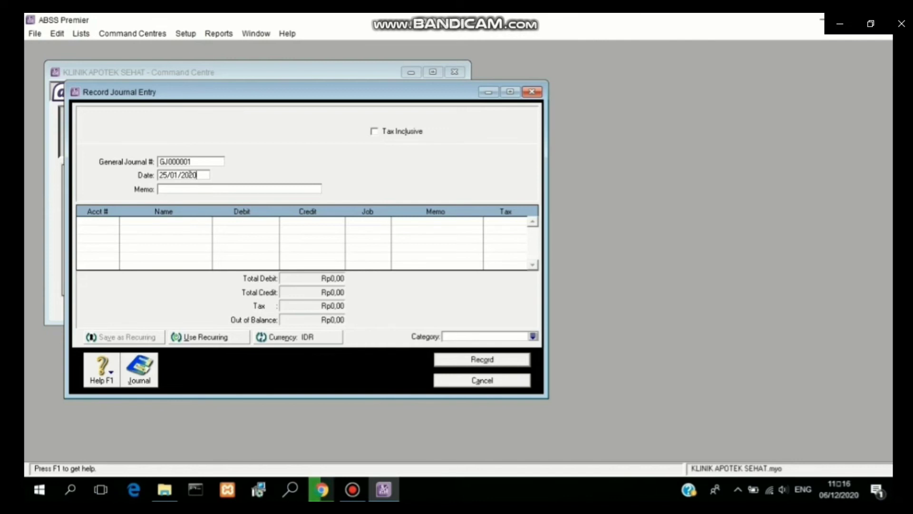
{"action": "left_click", "coordinate": [179, 190]}
{"action": "type", "text": "MEMBAYAR GAJI KARYAWAN ADI"}
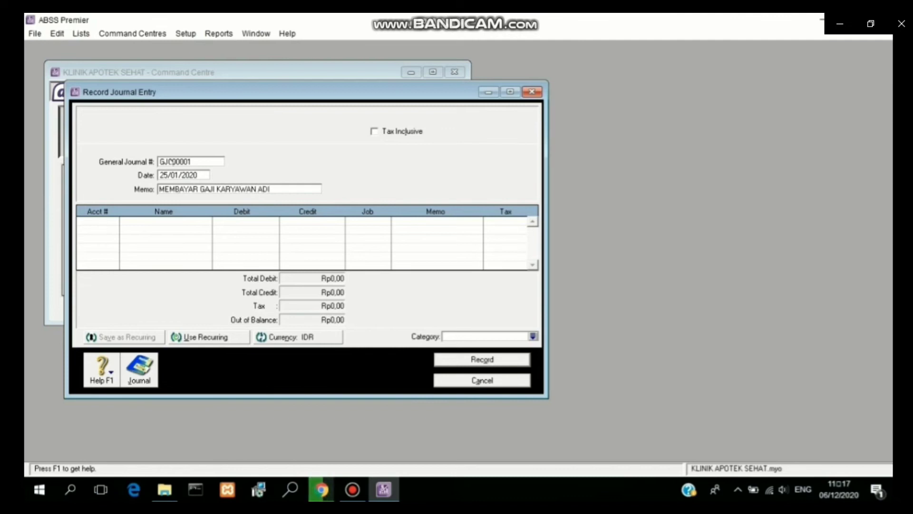
{"action": "left_click", "coordinate": [174, 160]}
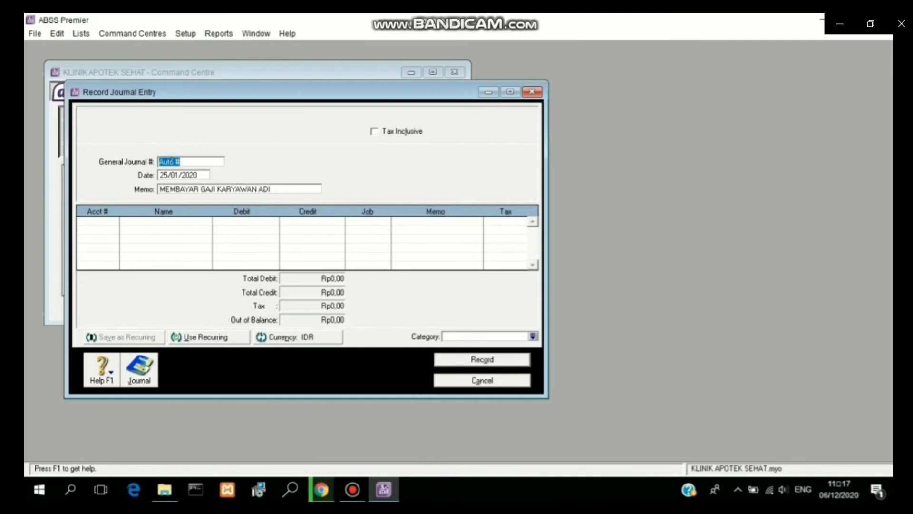
{"action": "type", "text": "KK250101"}
{"action": "left_click", "coordinate": [109, 221]}
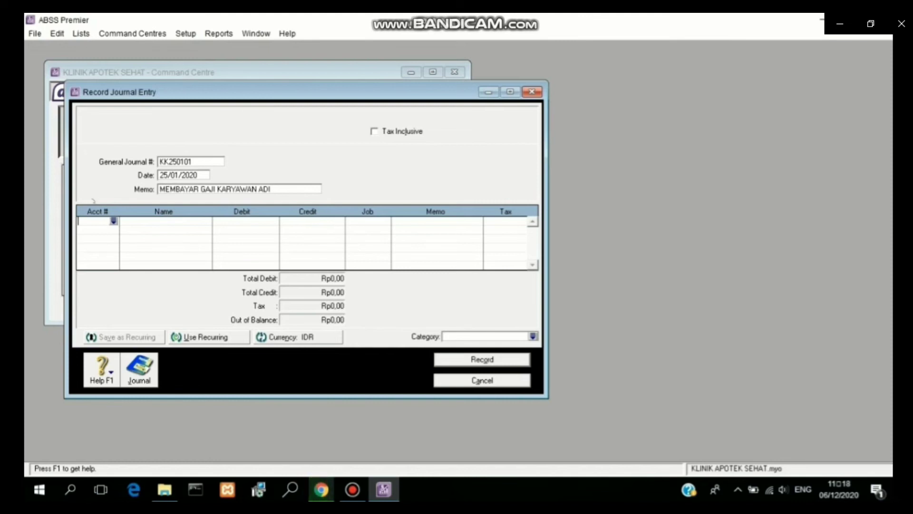
Step: Put Wages & Salaries 6-5130 and Cash (IDR) 1-2110 on the journal's two lines
{"action": "left_click", "coordinate": [114, 221]}
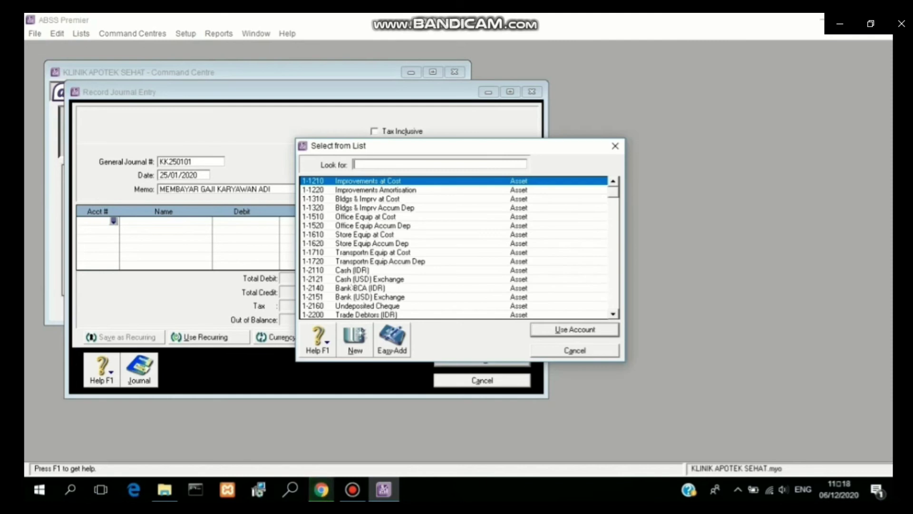
{"action": "left_click", "coordinate": [615, 300]}
{"action": "left_click", "coordinate": [616, 300]}
{"action": "left_click", "coordinate": [616, 301]}
{"action": "left_click", "coordinate": [616, 300]}
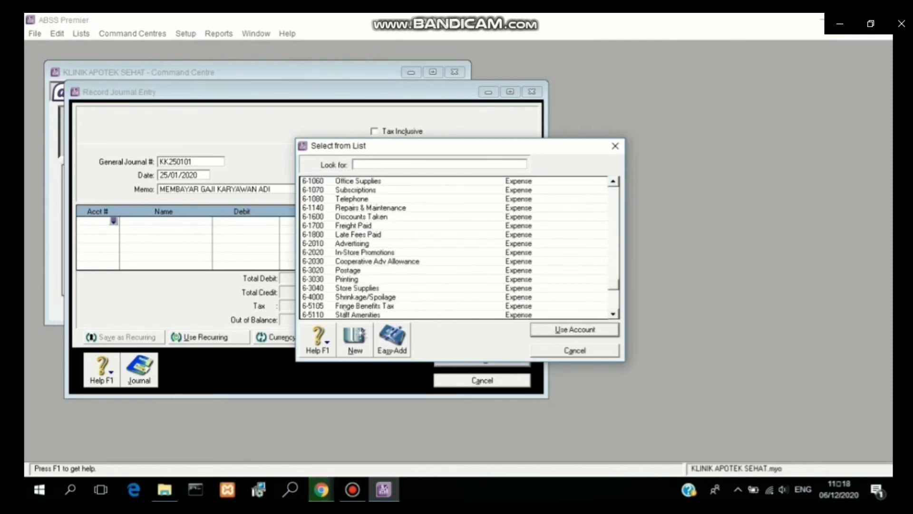
{"action": "scroll", "coordinate": [425, 311], "scroll_direction": "down", "scroll_amount": 2}
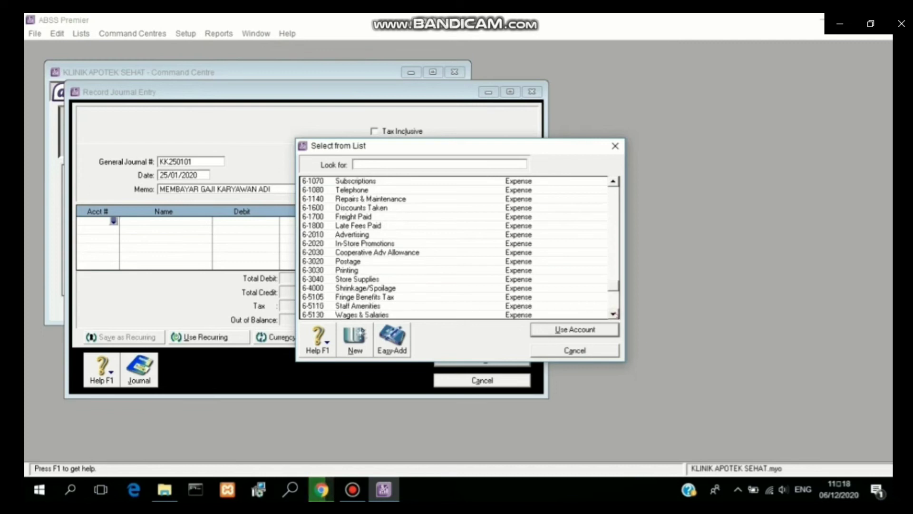
{"action": "left_click", "coordinate": [404, 305]}
{"action": "left_click", "coordinate": [549, 334]}
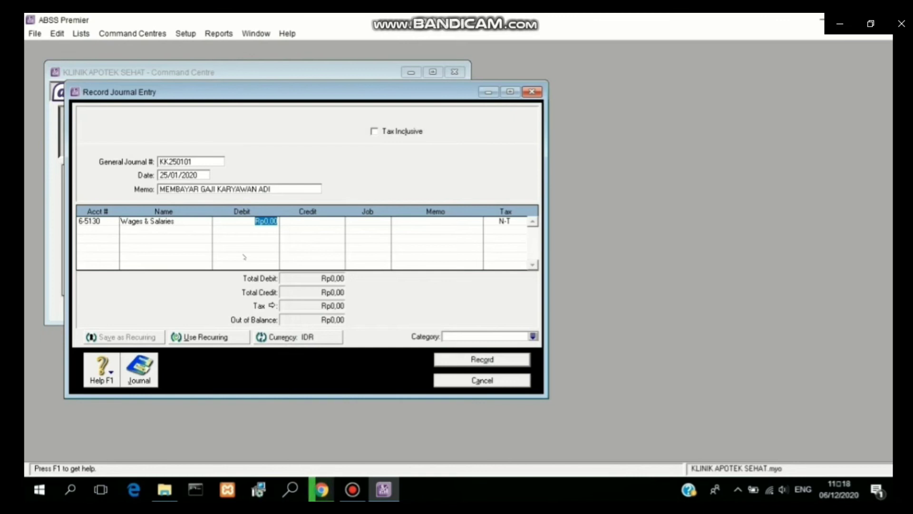
{"action": "left_click", "coordinate": [100, 231]}
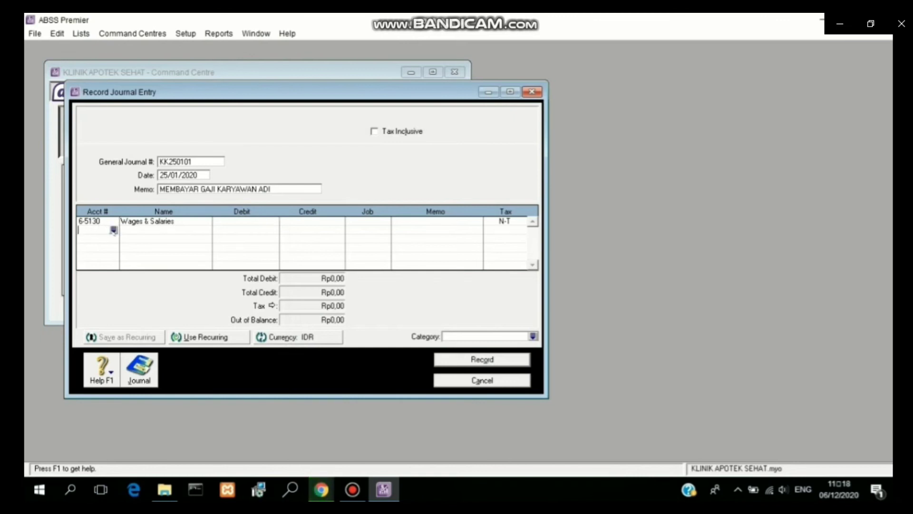
{"action": "left_click", "coordinate": [113, 231]}
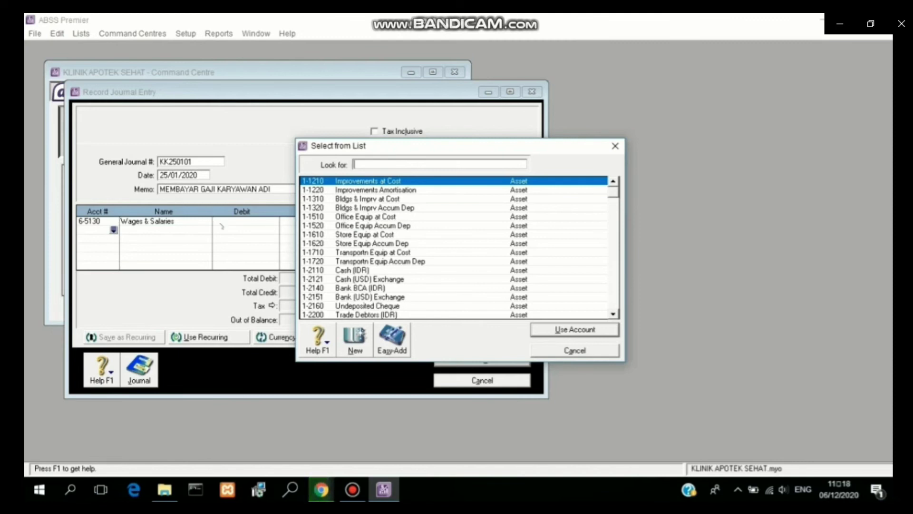
{"action": "left_click", "coordinate": [389, 269]}
{"action": "left_click", "coordinate": [546, 333]}
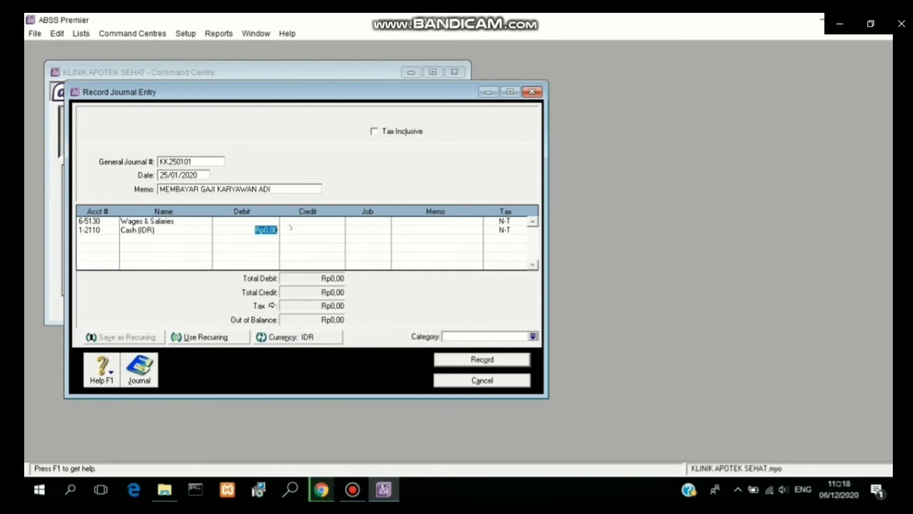
Step: Debit Wages & Salaries 3800000 against the Cash credit, with memo 'GAJIAN KARYAWAN BULAN JANUARI'
{"action": "left_click", "coordinate": [264, 221]}
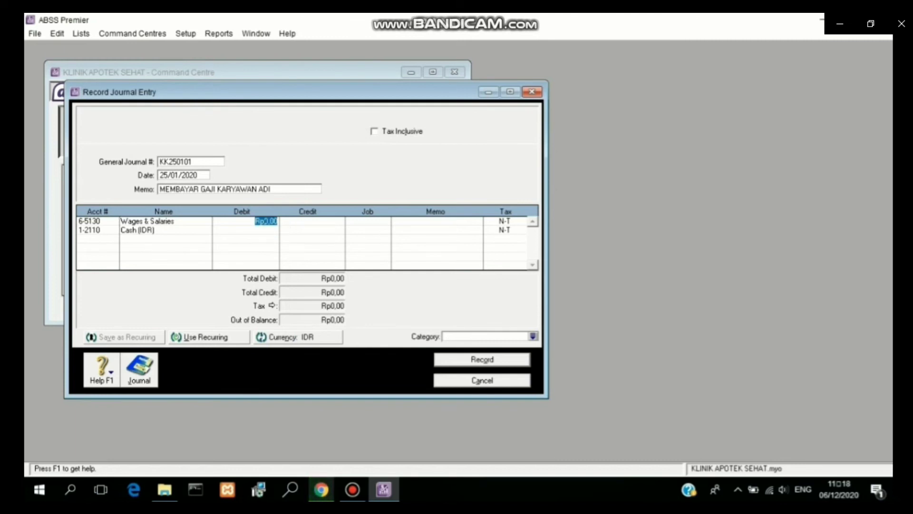
{"action": "type", "text": "3800000"}
{"action": "left_click", "coordinate": [304, 229]}
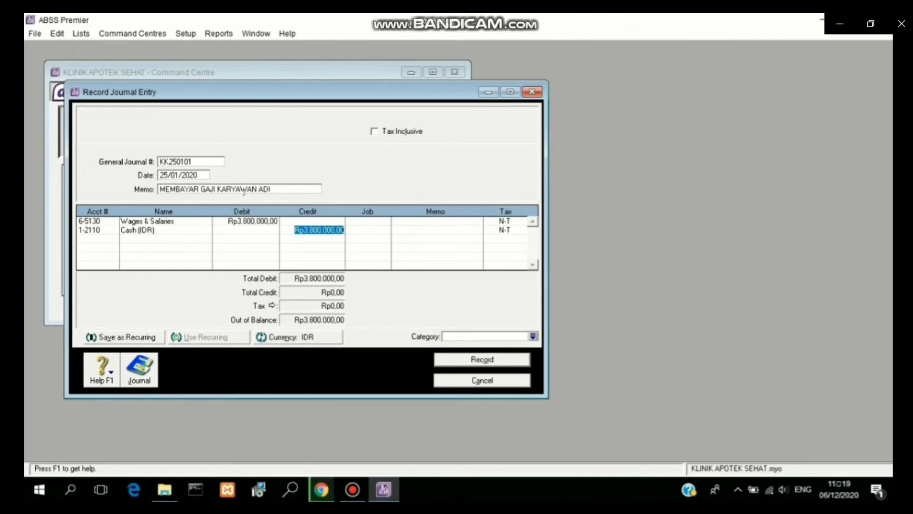
{"action": "left_click", "coordinate": [243, 189]}
{"action": "type", "text": "GA"}
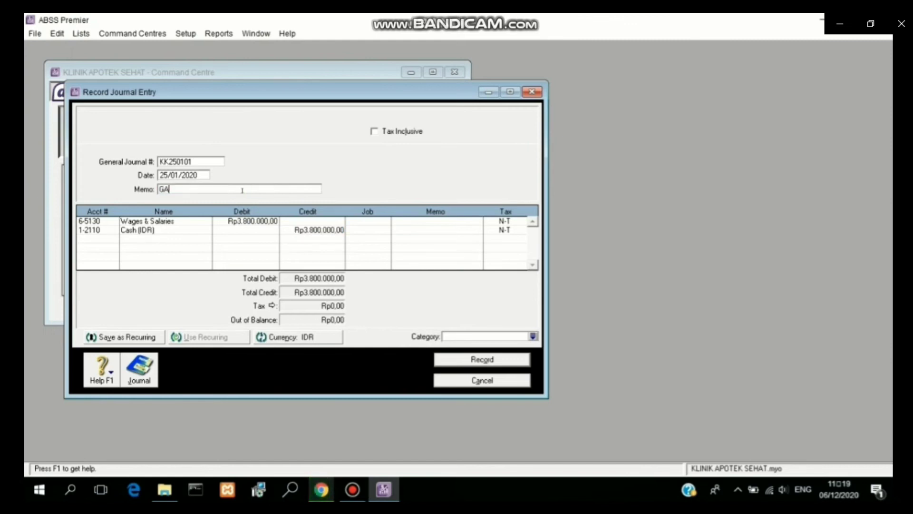
{"action": "type", "text": "JIAN KARYAWAN B"}
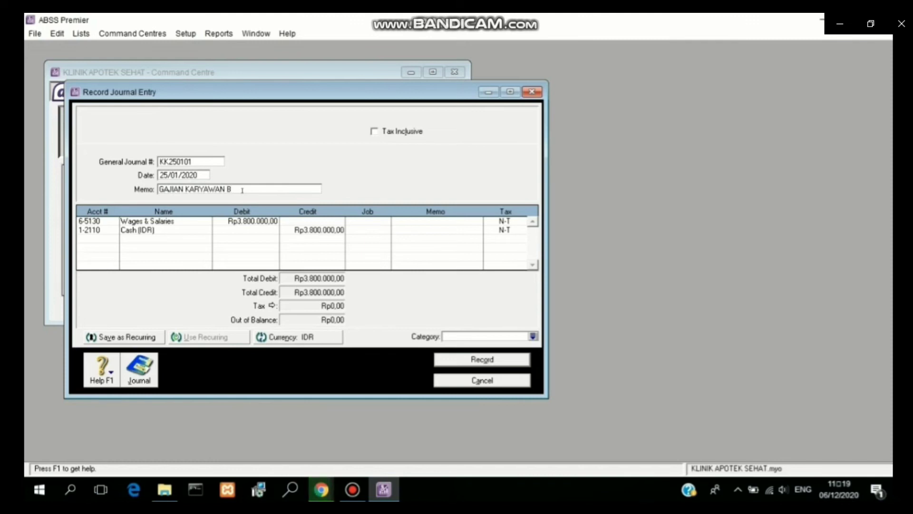
{"action": "type", "text": "ULAN JANUARI"}
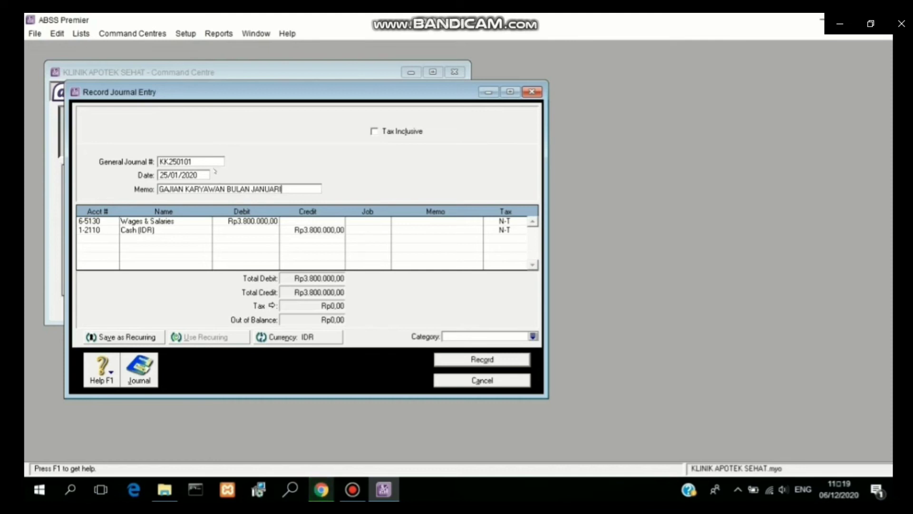
{"action": "left_click", "coordinate": [205, 175]}
Step: Review the Ctrl+R transaction recap and record journal KK250101
{"action": "key", "text": "ctrl+r"}
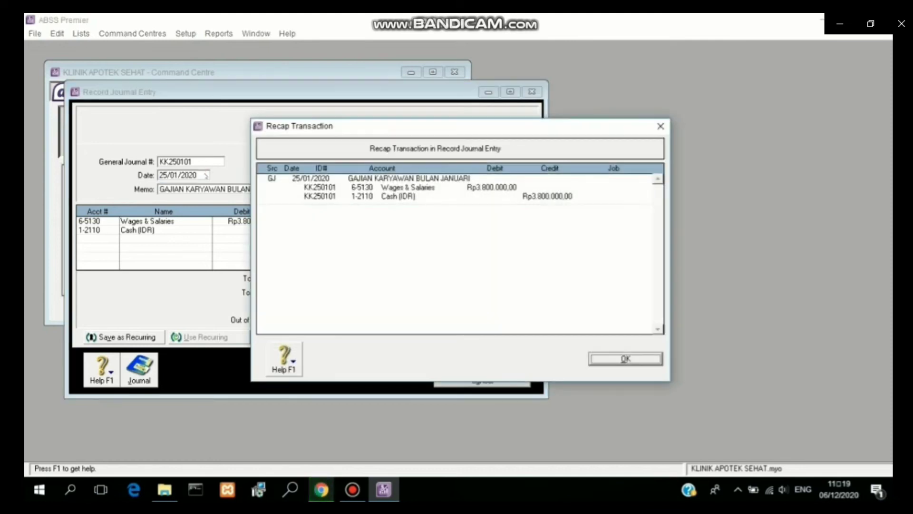
{"action": "left_click", "coordinate": [594, 358]}
{"action": "left_click", "coordinate": [481, 359]}
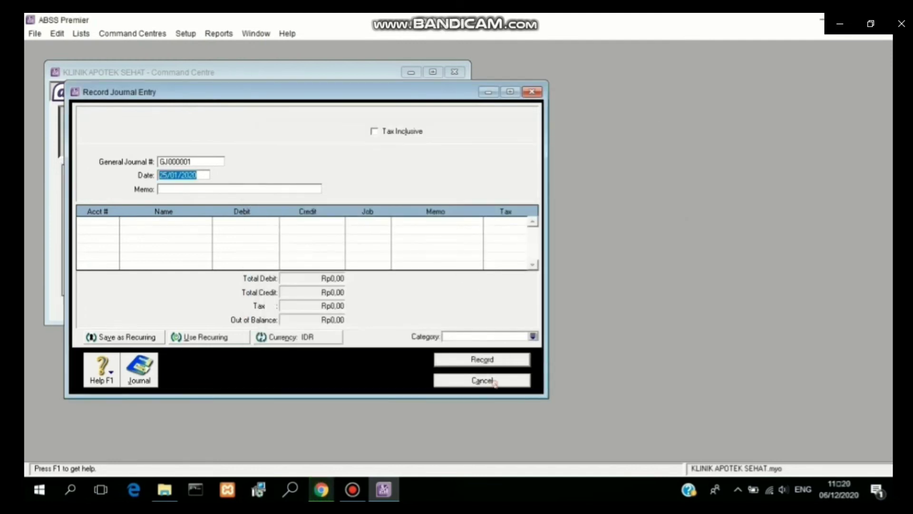
{"action": "left_click", "coordinate": [495, 380]}
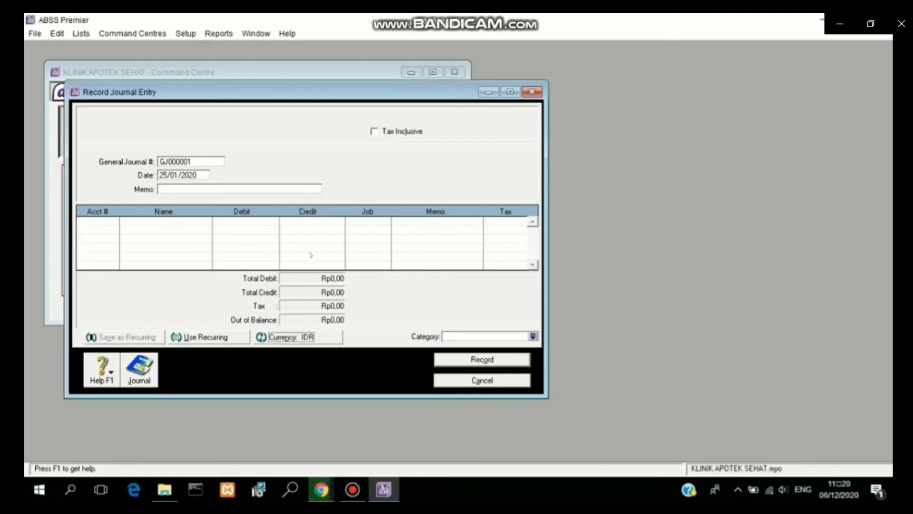
Step: Set the new journal's currency to USD at exchange rate 14.122
{"action": "left_click", "coordinate": [286, 337]}
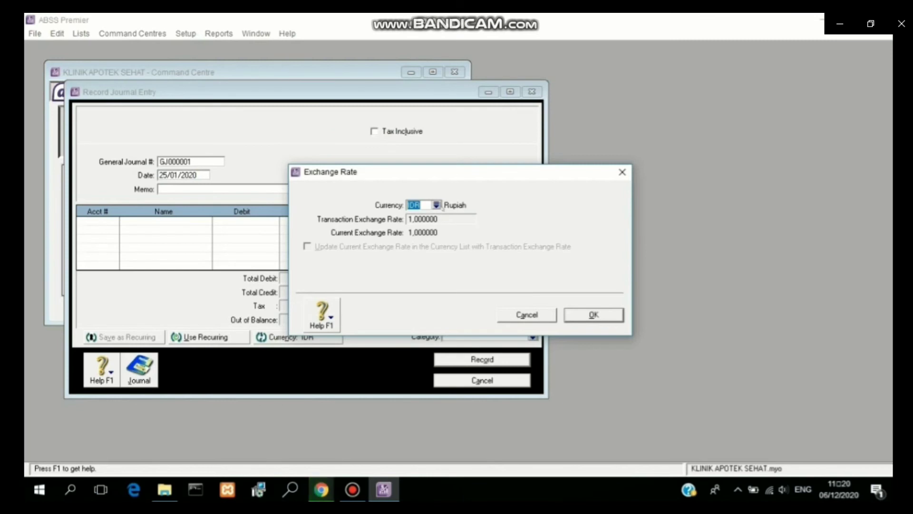
{"action": "left_click", "coordinate": [435, 204]}
{"action": "left_click", "coordinate": [397, 190]}
{"action": "left_click", "coordinate": [561, 331]}
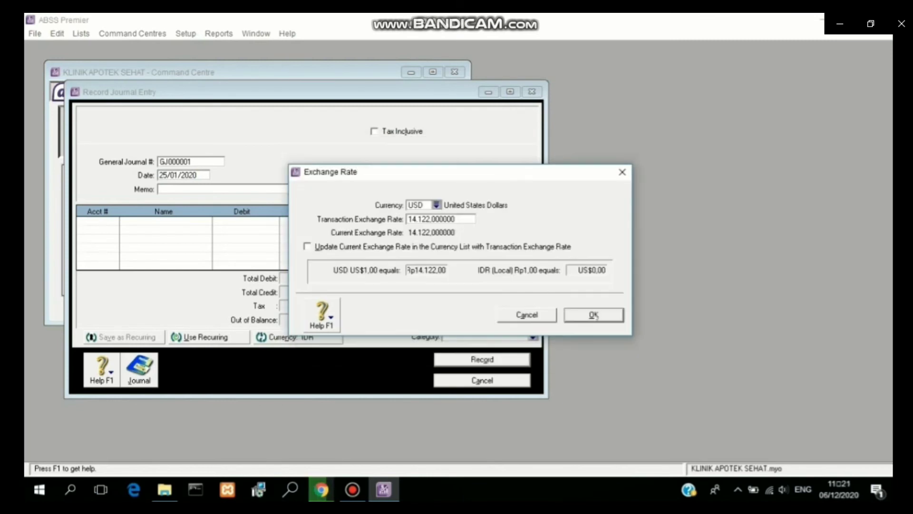
{"action": "left_click", "coordinate": [594, 314]}
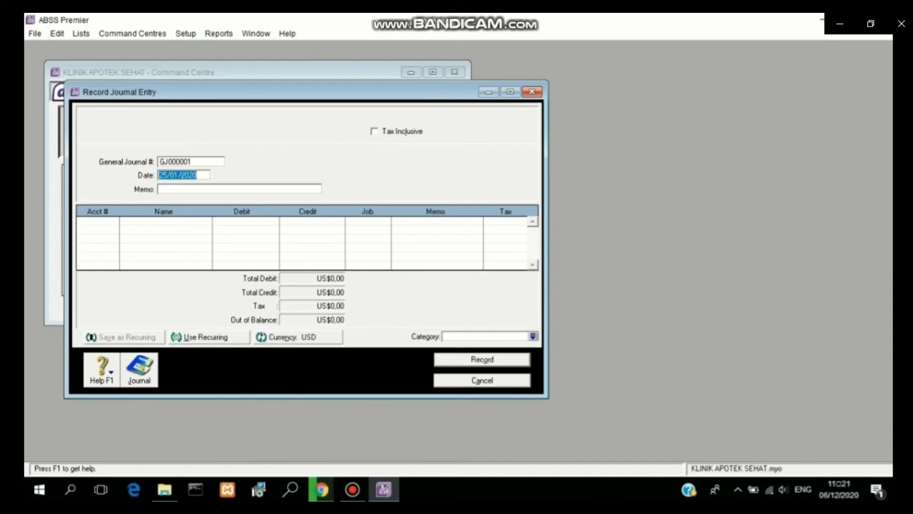
Step: Number the journal KK250101 and enter memo 'GAJIAN KARYAWAN BULAN JANUARI'
{"action": "left_click", "coordinate": [180, 162]}
{"action": "type", "text": "KKI2501"}
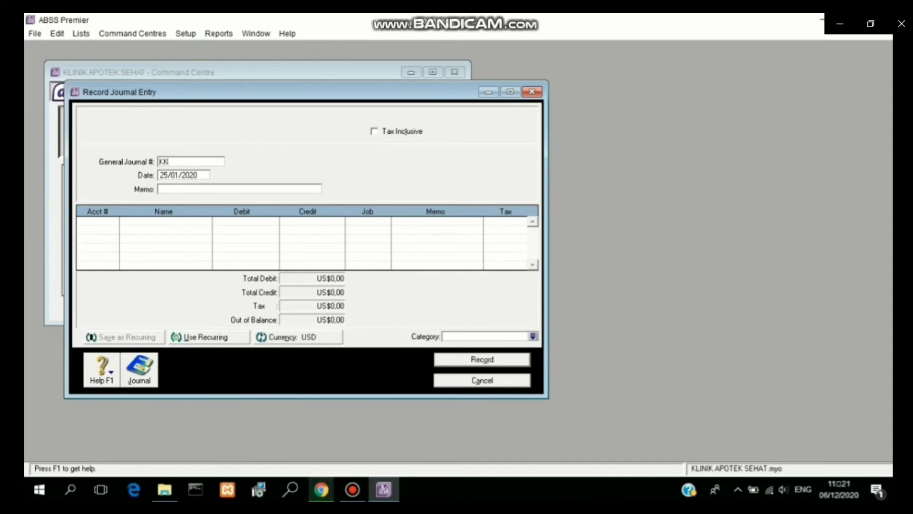
{"action": "type", "text": "02"}
{"action": "key", "text": "BackSpace"}
{"action": "type", "text": "101"}
{"action": "left_click", "coordinate": [174, 190]}
{"action": "type", "text": "GA"}
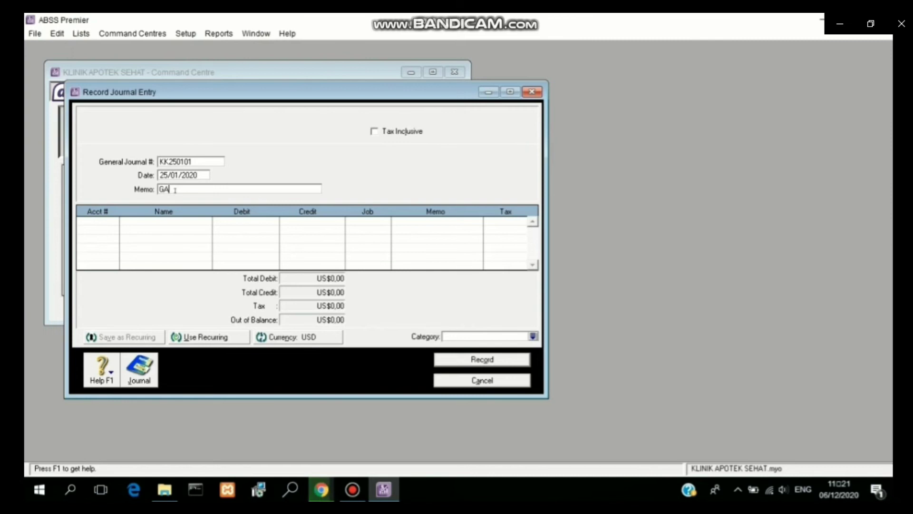
{"action": "type", "text": "JIAN KAR"}
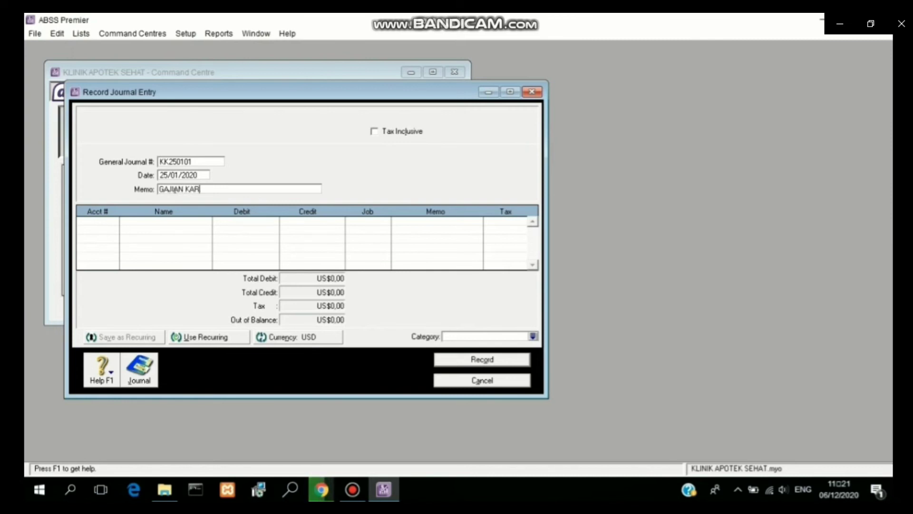
{"action": "type", "text": "YAWAN"}
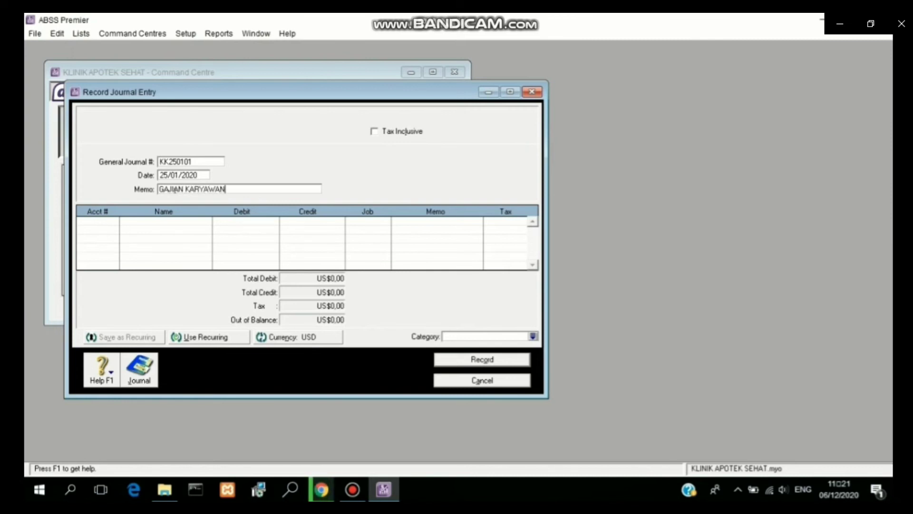
{"action": "type", "text": " BULAN JANUARI"}
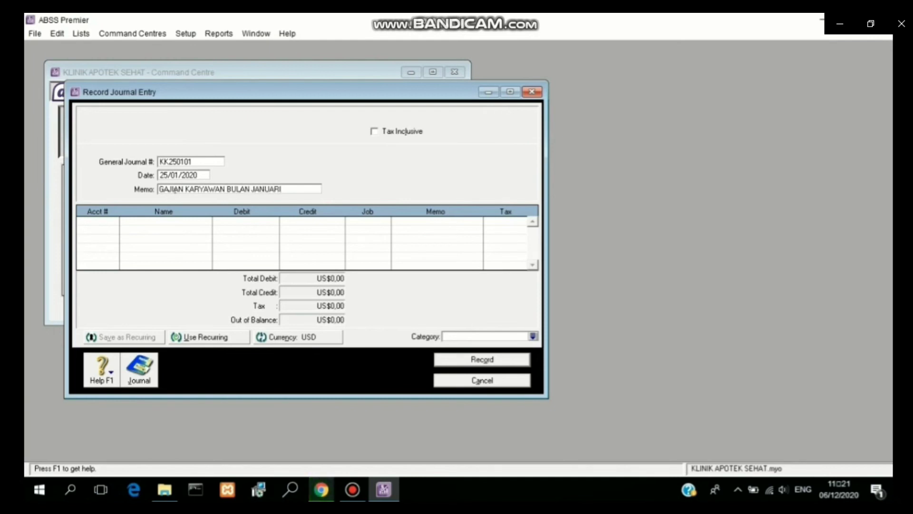
{"action": "left_click", "coordinate": [103, 220]}
Step: Choose Wages & Salaries 6-5130 for the USD journal's first line
{"action": "left_click", "coordinate": [113, 221]}
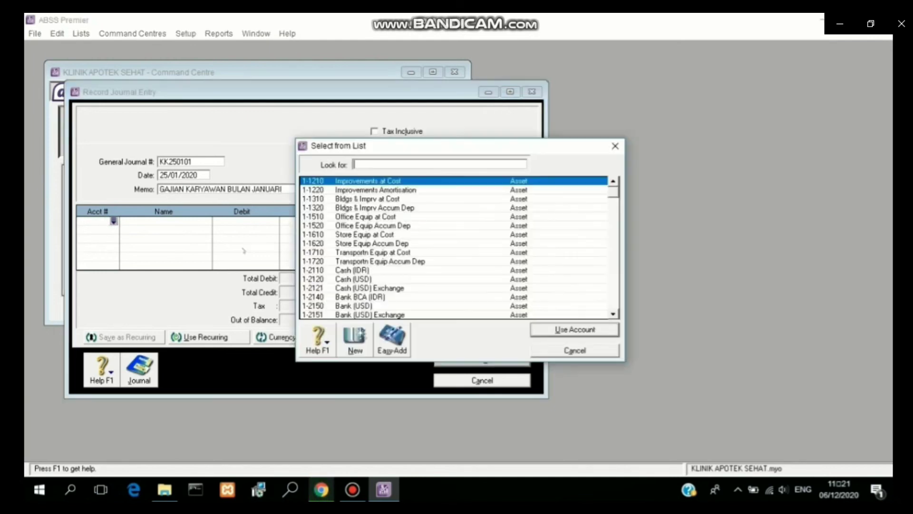
{"action": "left_click", "coordinate": [616, 301]}
{"action": "left_click", "coordinate": [616, 301]}
{"action": "left_click", "coordinate": [616, 301]}
{"action": "left_click", "coordinate": [615, 301]}
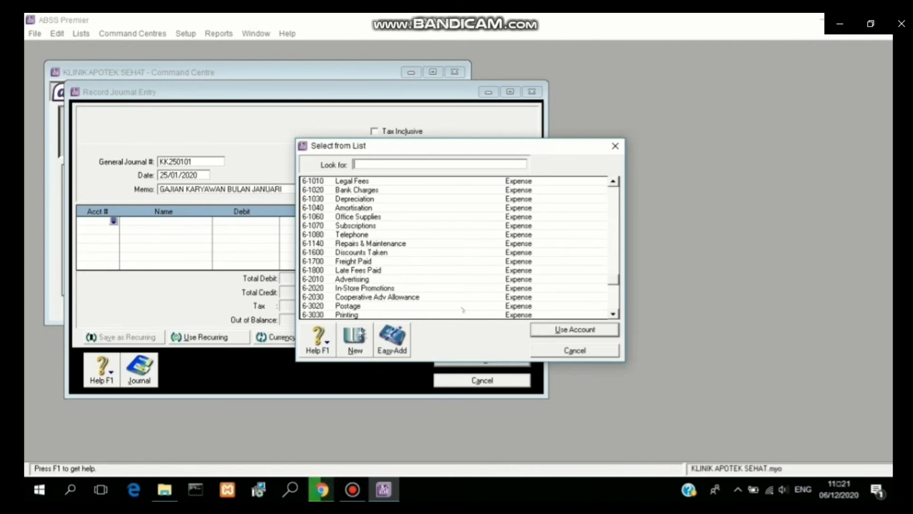
{"action": "left_click", "coordinate": [612, 181]}
{"action": "left_click", "coordinate": [613, 181]}
{"action": "left_click", "coordinate": [613, 181]}
{"action": "left_click", "coordinate": [613, 181]}
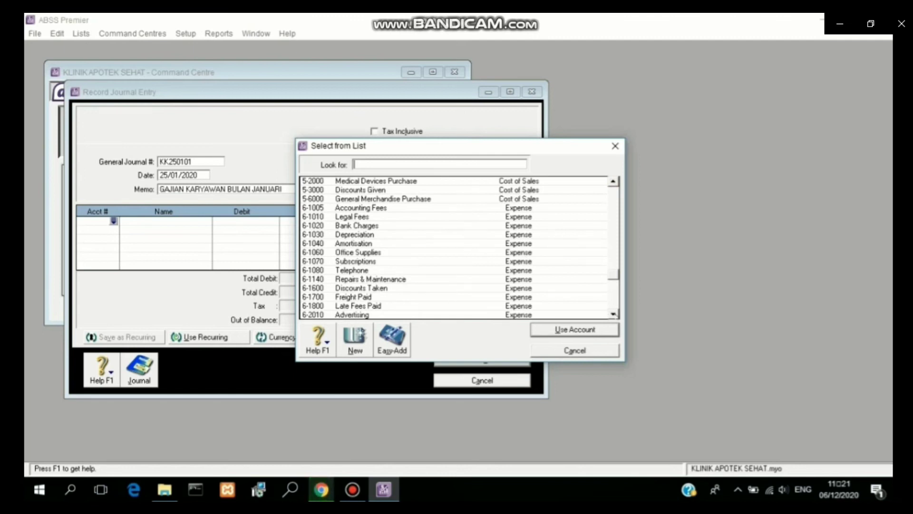
{"action": "left_click", "coordinate": [614, 314]}
{"action": "left_click", "coordinate": [614, 315]}
{"action": "left_click", "coordinate": [615, 314]}
{"action": "left_click", "coordinate": [615, 314]}
{"action": "left_click", "coordinate": [614, 315]}
{"action": "left_click", "coordinate": [614, 314]}
{"action": "left_click", "coordinate": [614, 315]}
{"action": "left_click", "coordinate": [615, 315]}
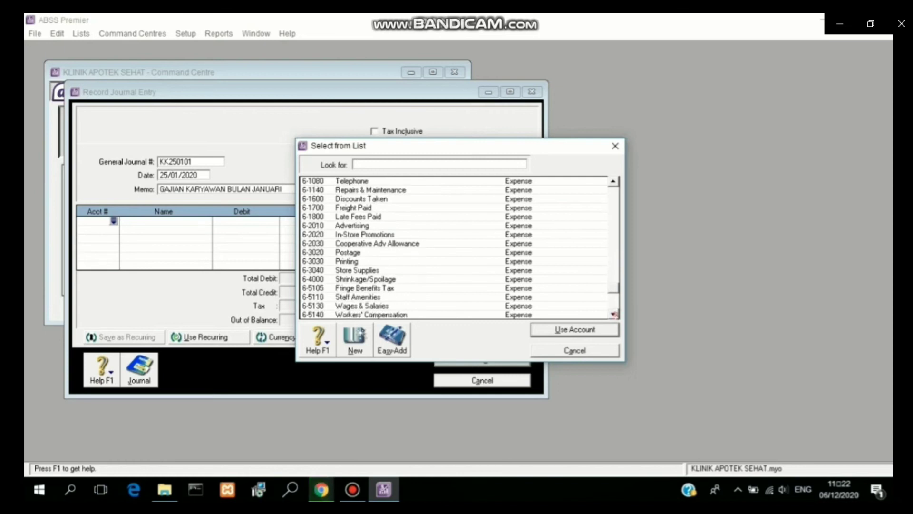
{"action": "left_click", "coordinate": [614, 314]}
{"action": "type", "text": "6-5130"}
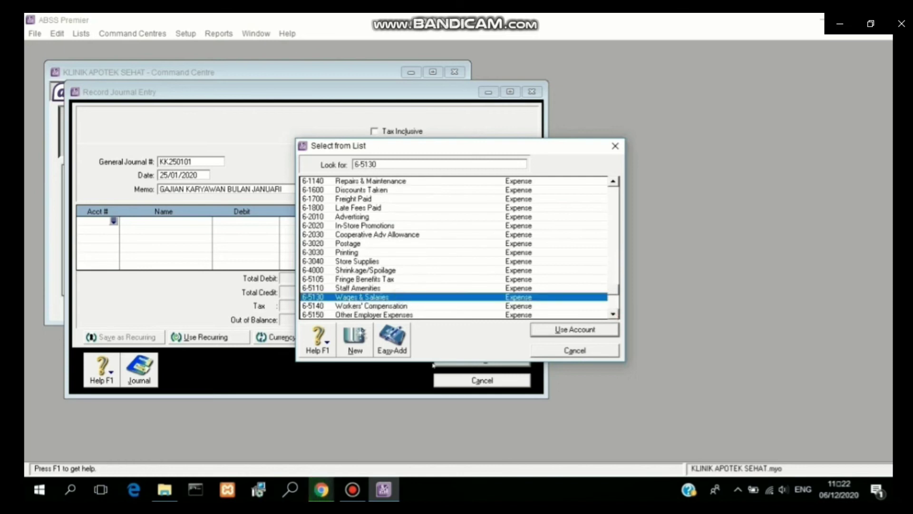
{"action": "left_click", "coordinate": [540, 329]}
Step: Put Cash (USD) 1-2120 on the second line and check the USD exchange rate
{"action": "left_click", "coordinate": [79, 231]}
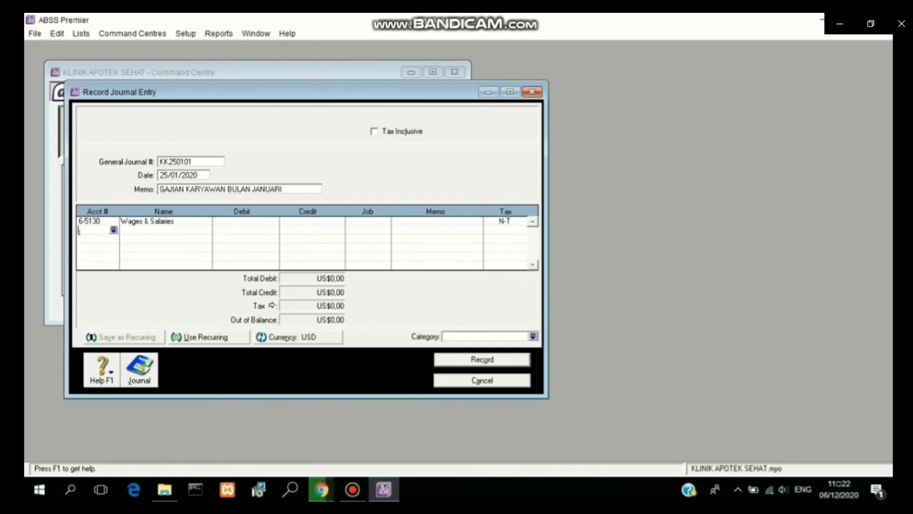
{"action": "left_click", "coordinate": [113, 229]}
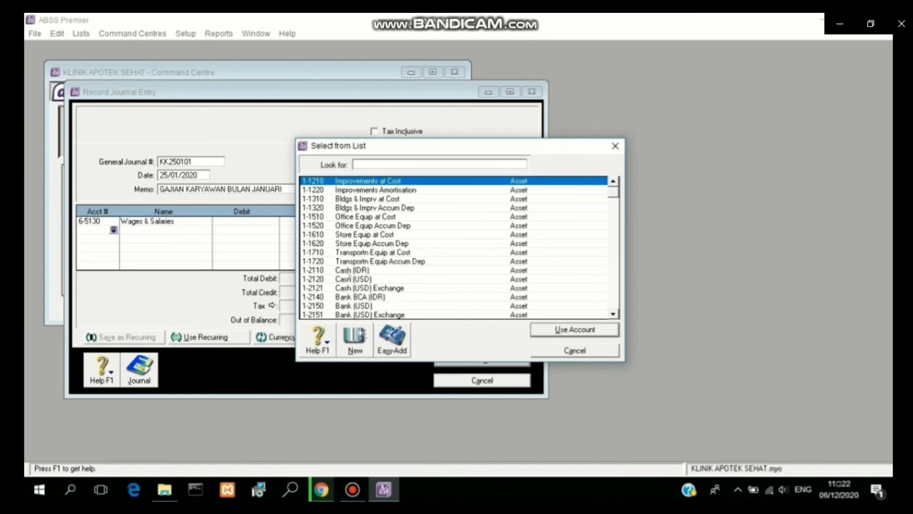
{"action": "left_click", "coordinate": [348, 279]}
{"action": "left_click", "coordinate": [573, 329]}
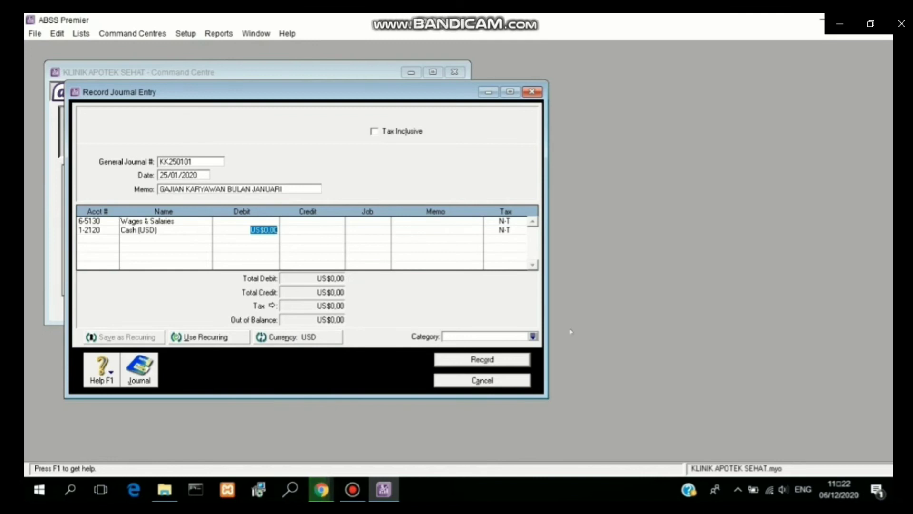
{"action": "left_click", "coordinate": [330, 339]}
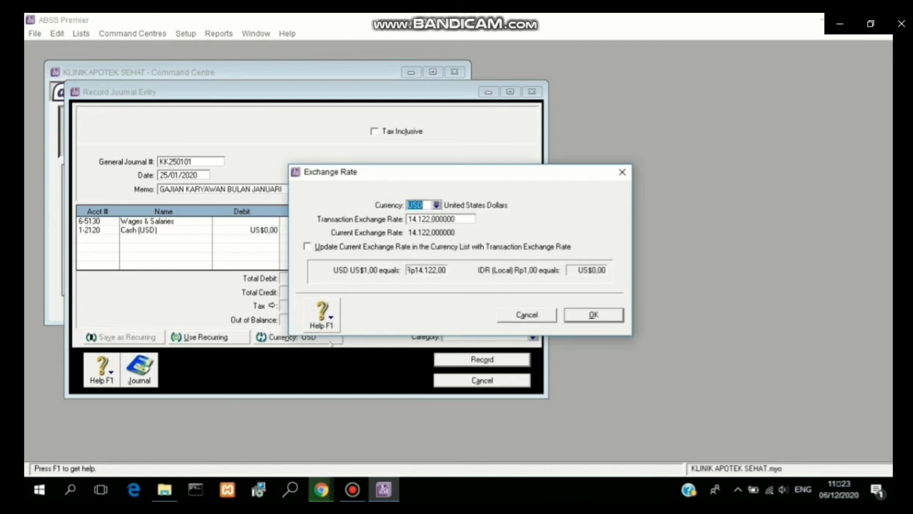
{"action": "left_click", "coordinate": [537, 315]}
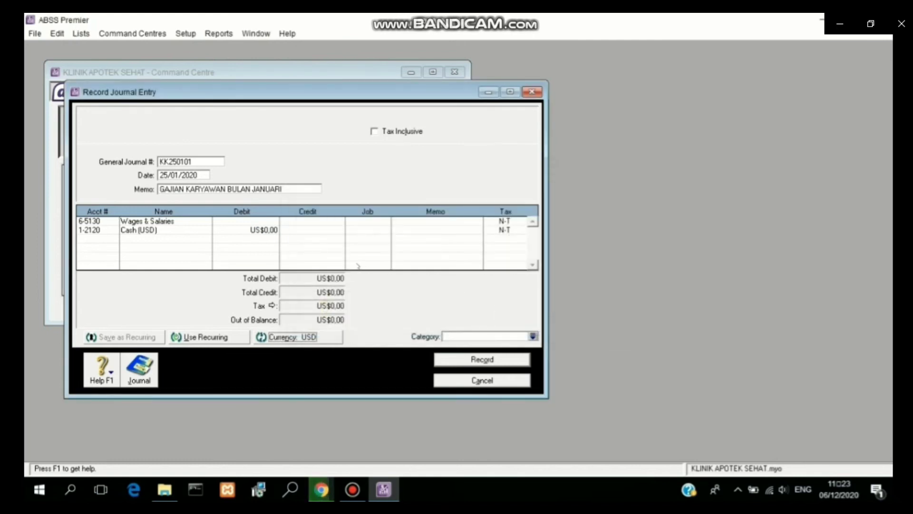
Step: Debit Wages & Salaries US$262 and balance it with the Cash (USD) credit
{"action": "left_click", "coordinate": [256, 221]}
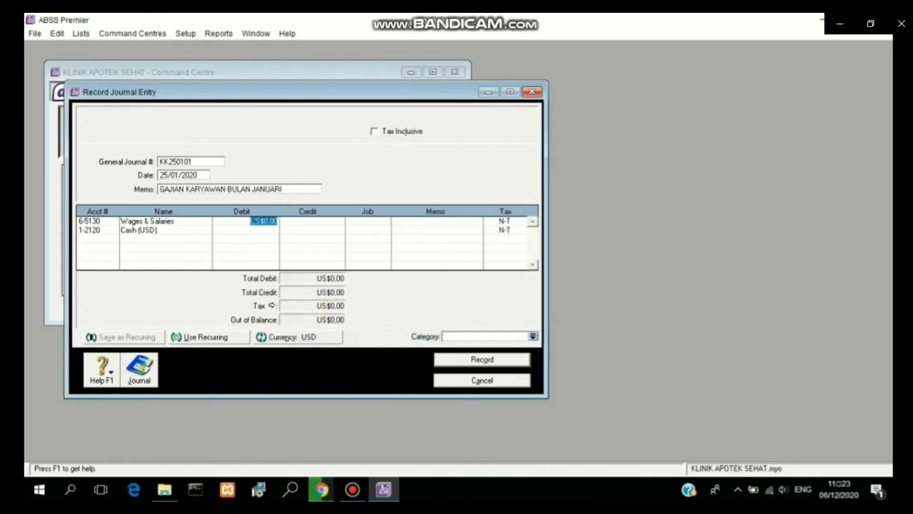
{"action": "type", "text": "2662"}
{"action": "key", "text": "BackSpace"}
{"action": "key", "text": "BackSpace"}
{"action": "type", "text": "2"}
{"action": "left_click", "coordinate": [291, 231]}
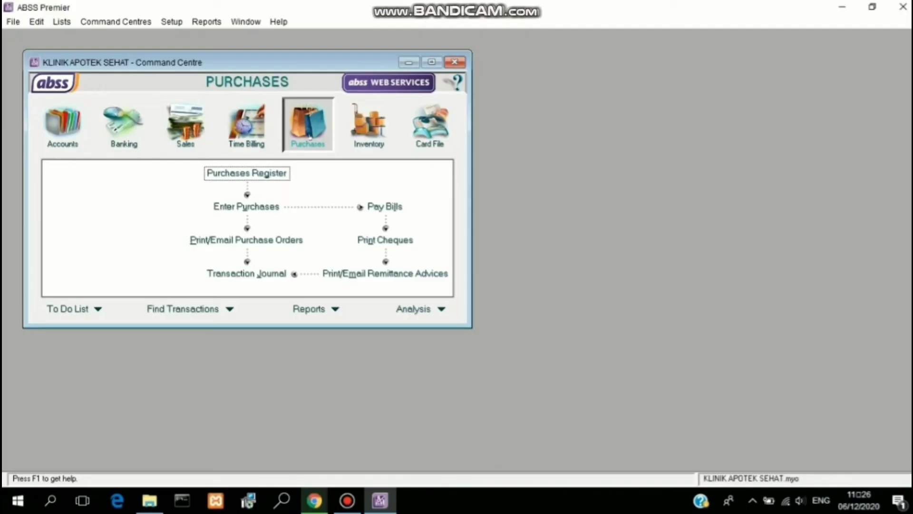
Step: Start a new purchase bill with supplier PT. Neobrofon
{"action": "left_click", "coordinate": [273, 208]}
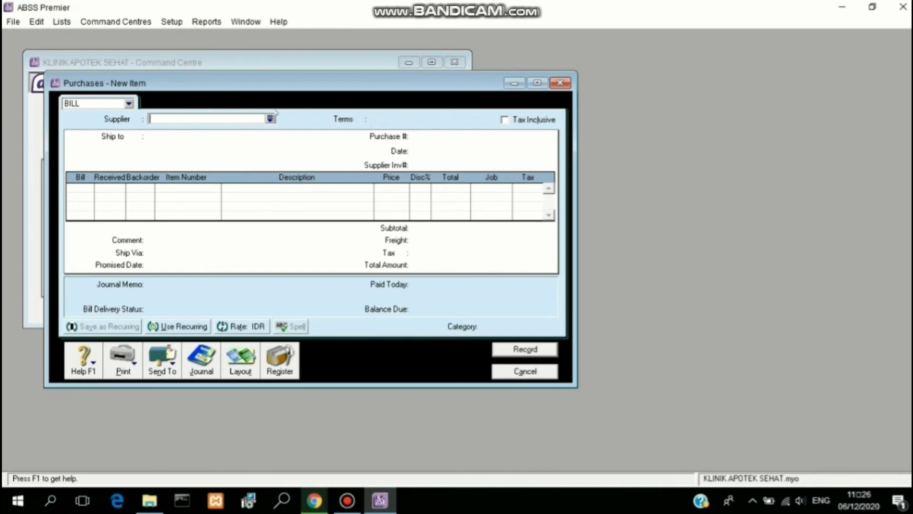
{"action": "left_click", "coordinate": [269, 118]}
{"action": "left_click", "coordinate": [331, 214]}
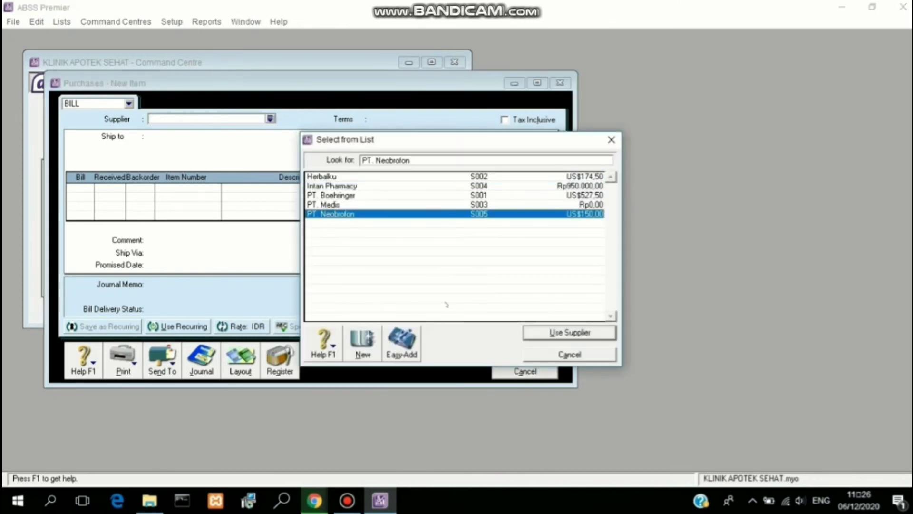
{"action": "left_click", "coordinate": [551, 329]}
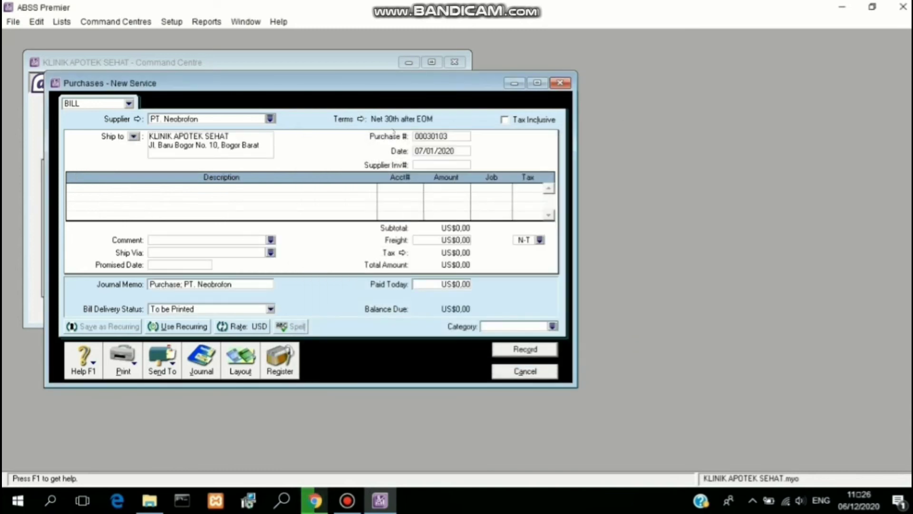
Step: Set the bill's purchase number to FB260101 and its date to 26/01/2020
{"action": "left_click", "coordinate": [424, 136]}
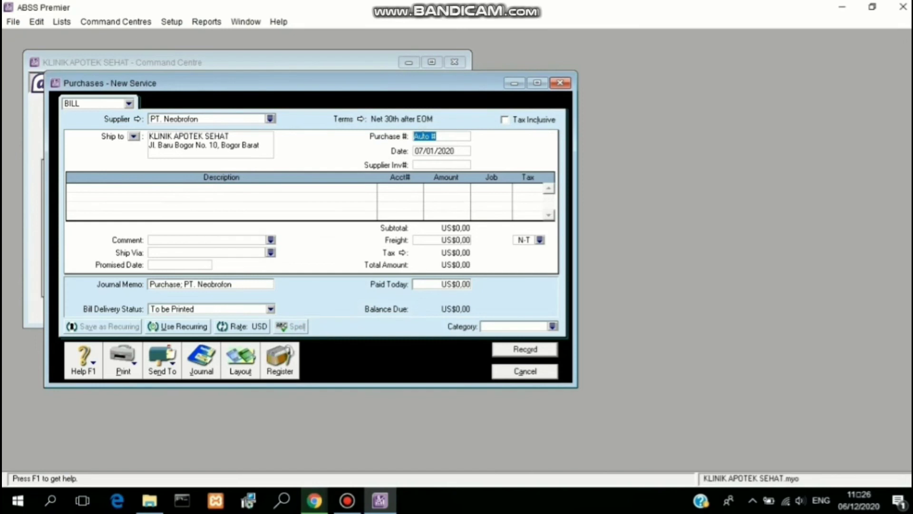
{"action": "type", "text": "FB26"}
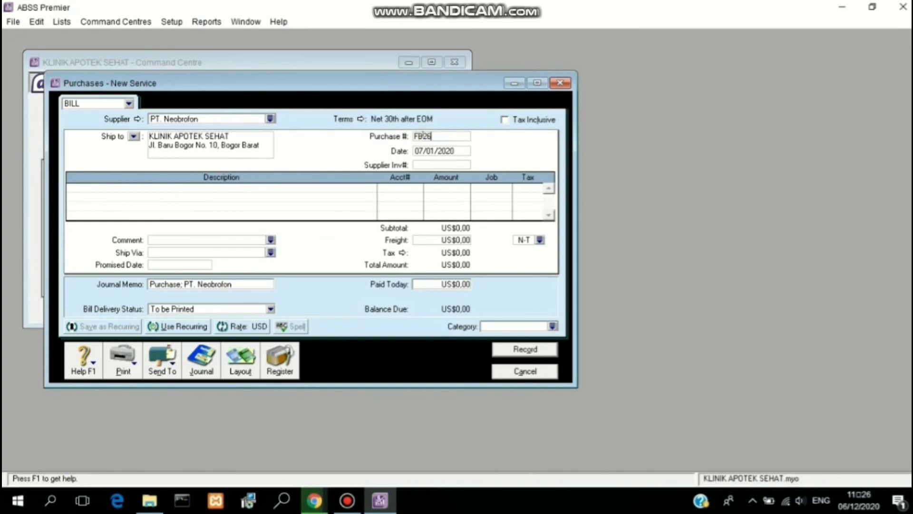
{"action": "type", "text": "0101"}
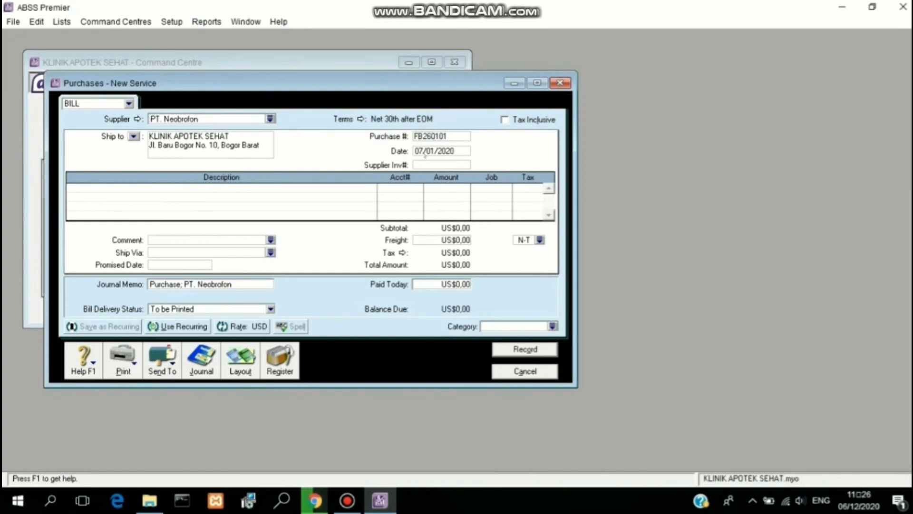
{"action": "key", "text": "Tab"}
{"action": "left_click", "coordinate": [420, 151]}
{"action": "key", "text": "BackSpace"}
{"action": "key", "text": "BackSpace"}
{"action": "type", "text": "26"}
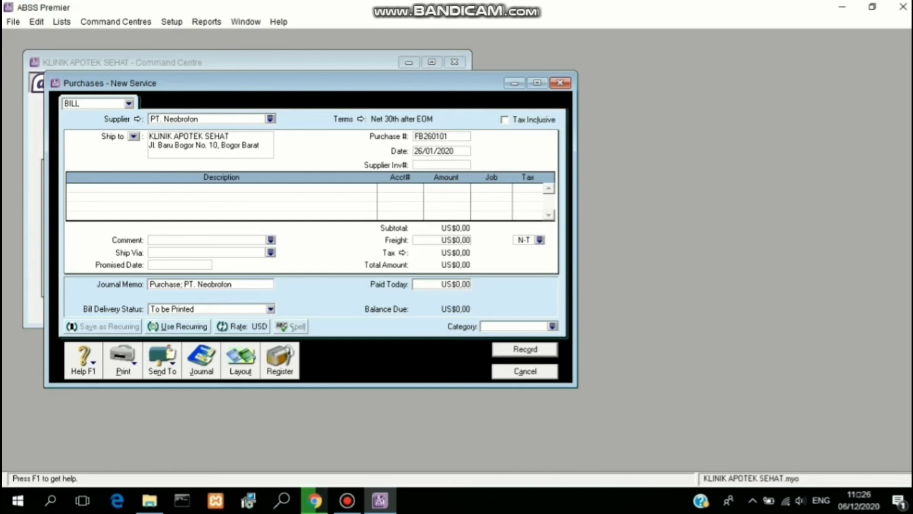
{"action": "left_click", "coordinate": [240, 362]}
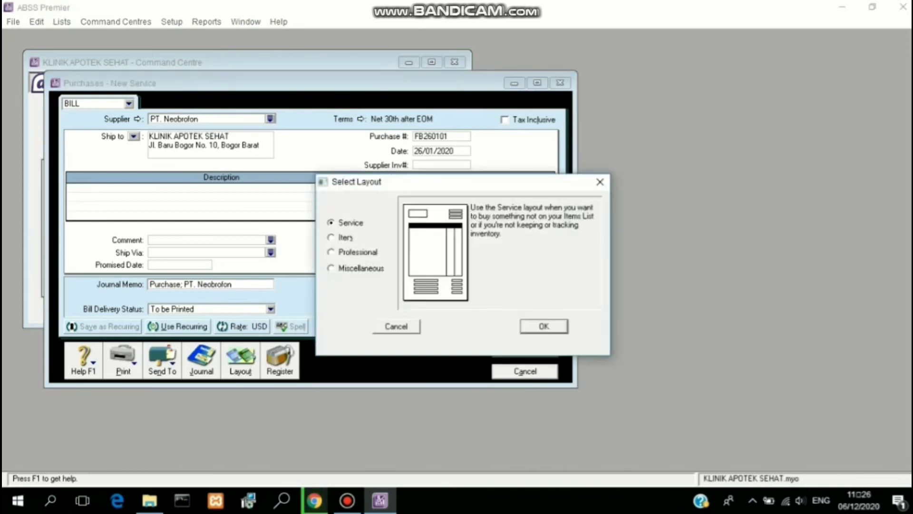
Step: Switch the bill to Item layout dated 26/01/2020, billing 20 ETR at US$1,50
{"action": "left_click", "coordinate": [350, 237]}
{"action": "key", "text": "Return"}
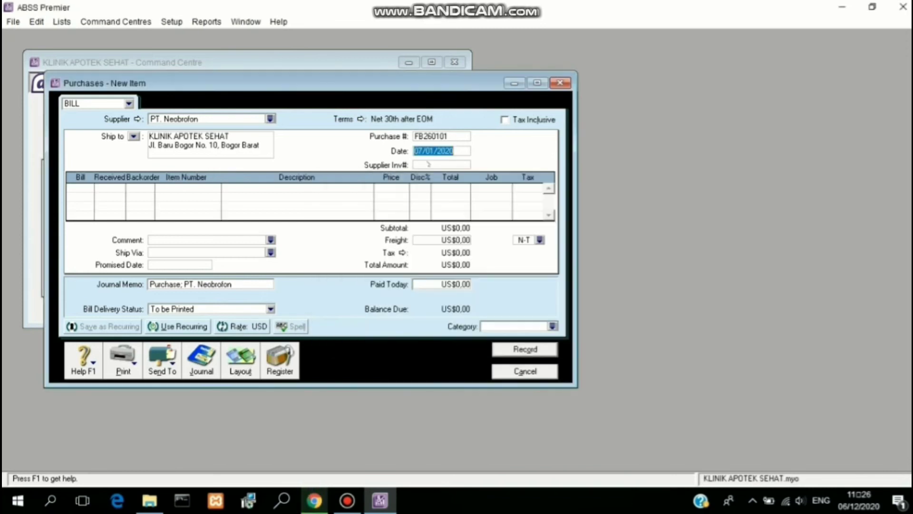
{"action": "type", "text": "26/01/2020"}
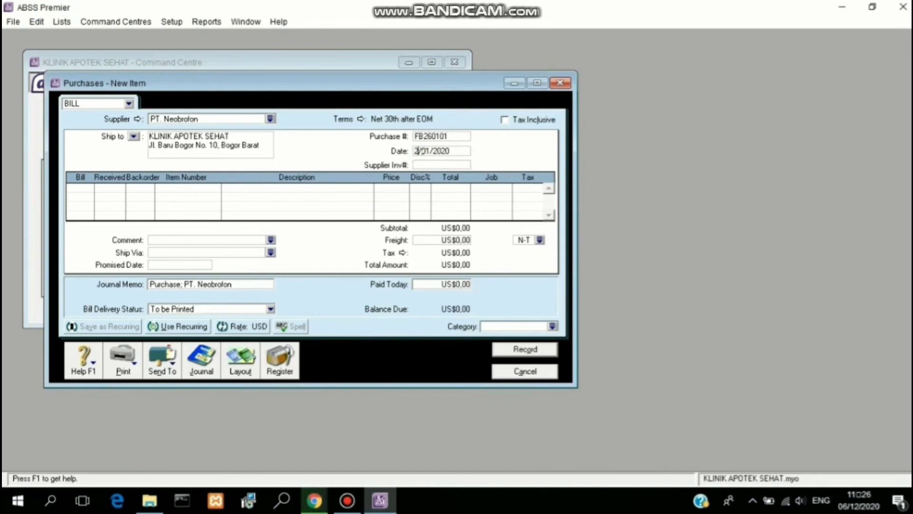
{"action": "key", "text": "Tab"}
{"action": "key", "text": "Tab"}
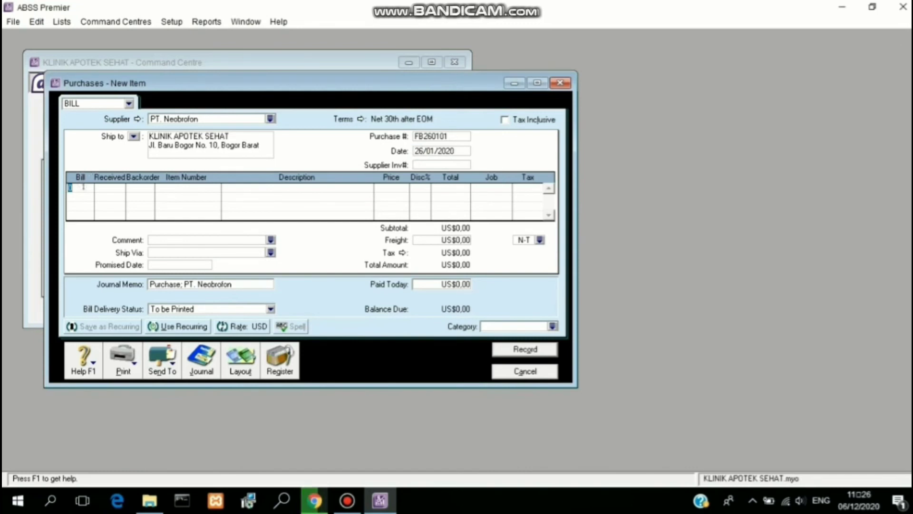
{"action": "type", "text": "20"}
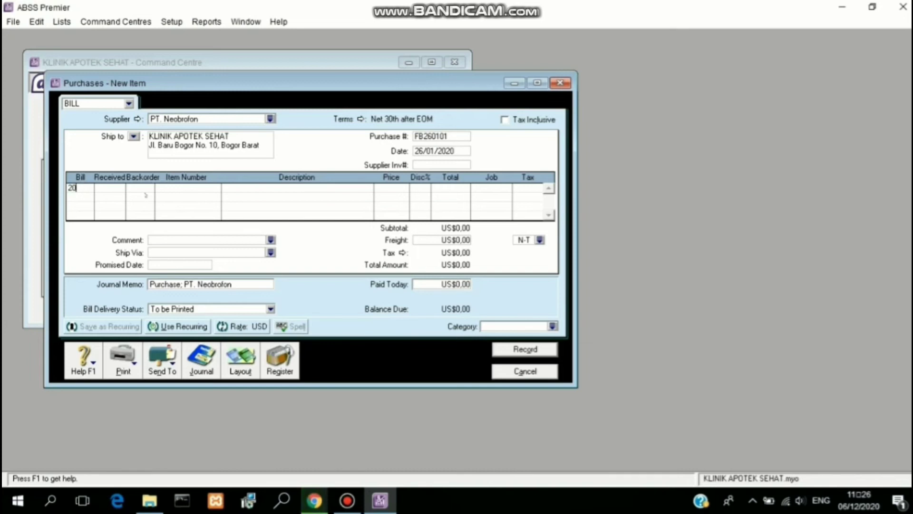
{"action": "left_click", "coordinate": [167, 186]}
{"action": "type", "text": "ETR"}
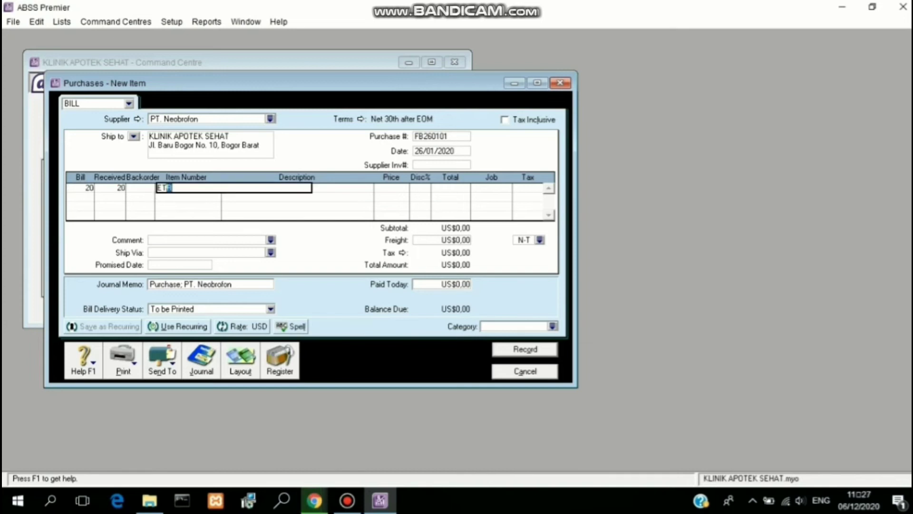
{"action": "key", "text": "Return"}
{"action": "left_click", "coordinate": [393, 189]}
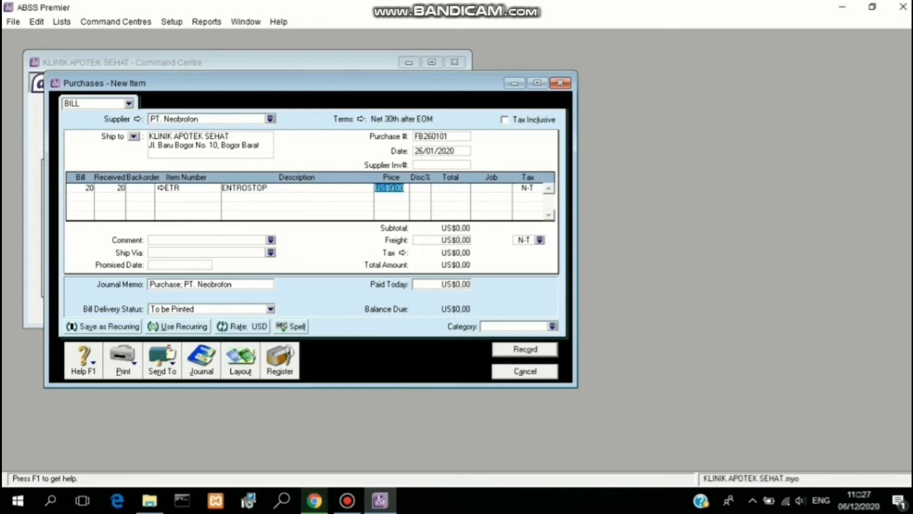
{"action": "type", "text": "1,5"}
{"action": "left_click", "coordinate": [466, 192]}
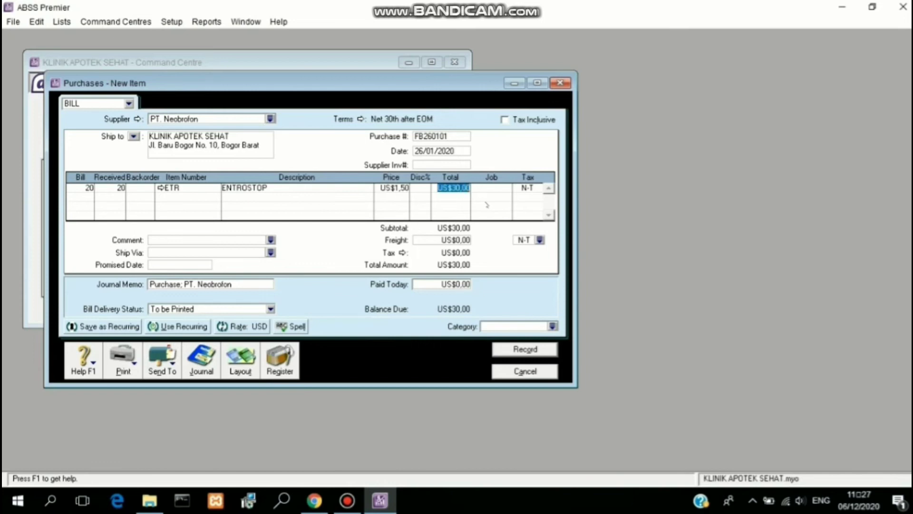
Step: Assign job P, PPN tax and category Overseas, then record bill FB260101
{"action": "left_click", "coordinate": [489, 189]}
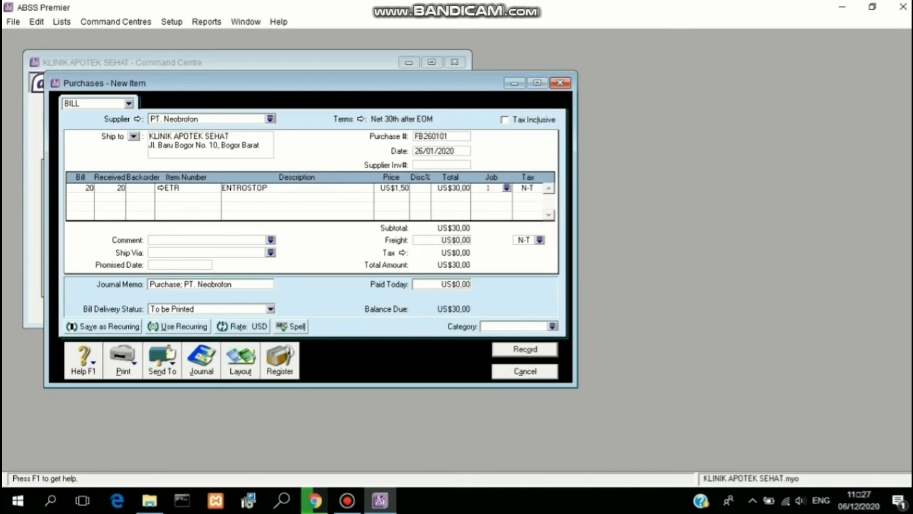
{"action": "left_click", "coordinate": [507, 187]}
{"action": "type", "text": "P"}
{"action": "left_click", "coordinate": [604, 333]}
{"action": "left_click", "coordinate": [524, 188]}
{"action": "left_click", "coordinate": [539, 187]}
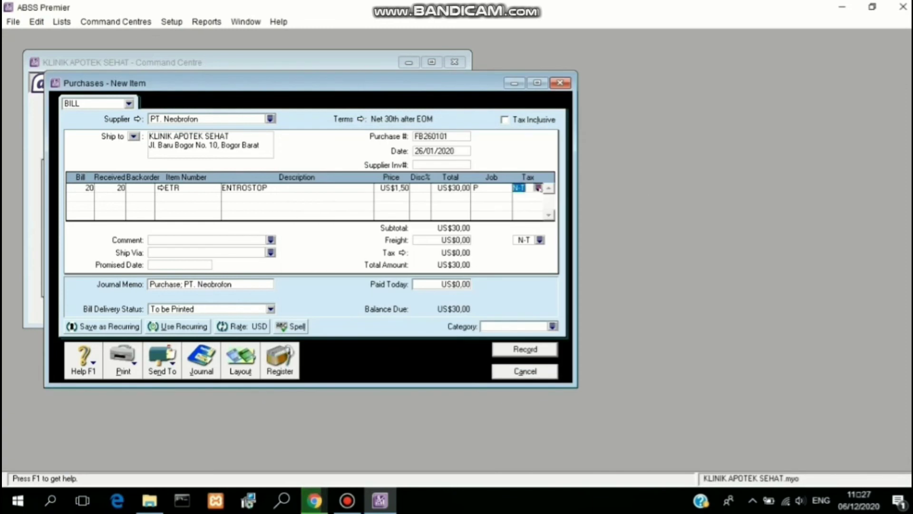
{"action": "left_click", "coordinate": [485, 186]}
{"action": "left_click", "coordinate": [557, 331]}
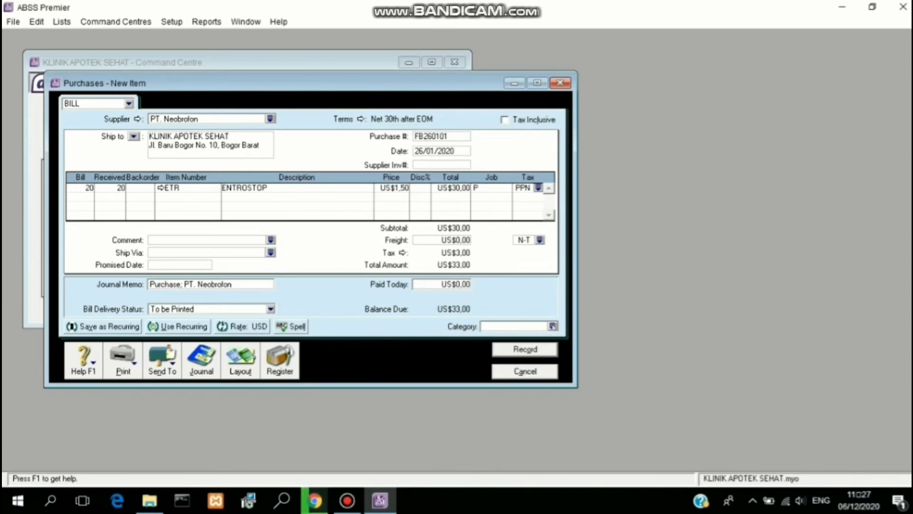
{"action": "left_click", "coordinate": [553, 327]}
{"action": "type", "text": "O"}
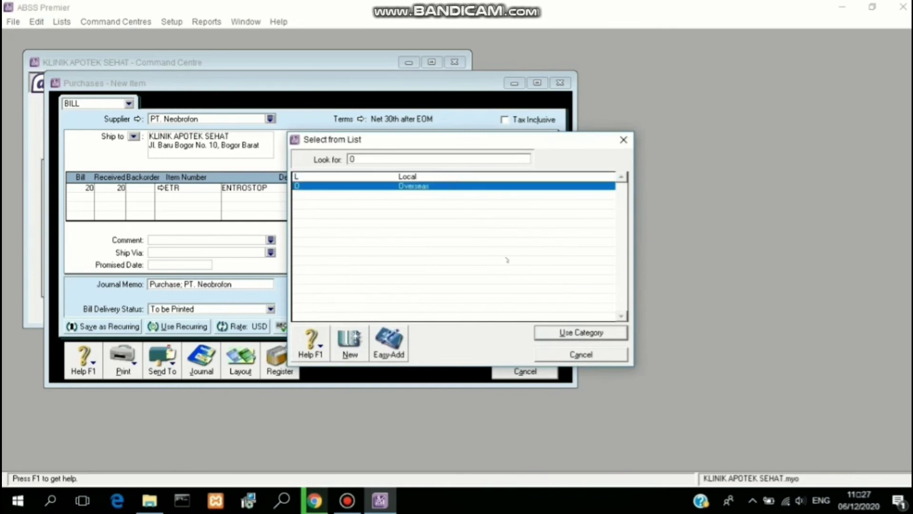
{"action": "left_click", "coordinate": [556, 332]}
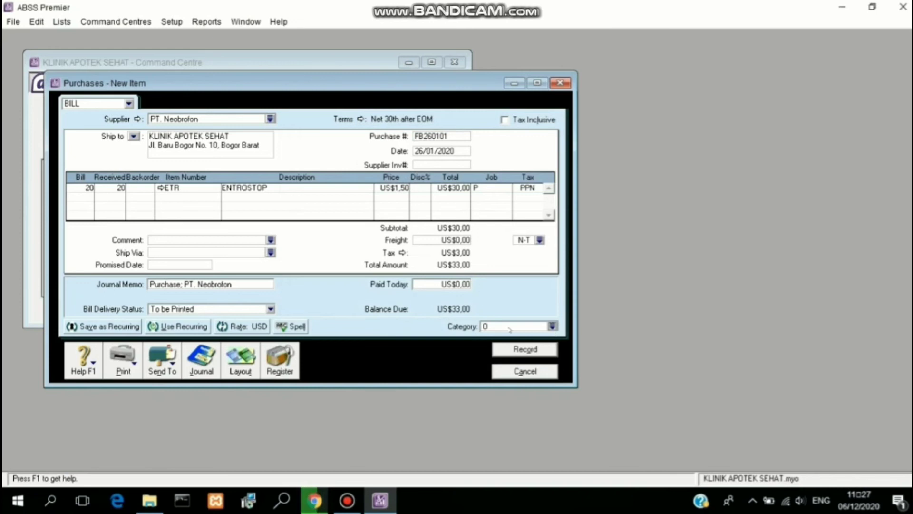
{"action": "left_click", "coordinate": [525, 349]}
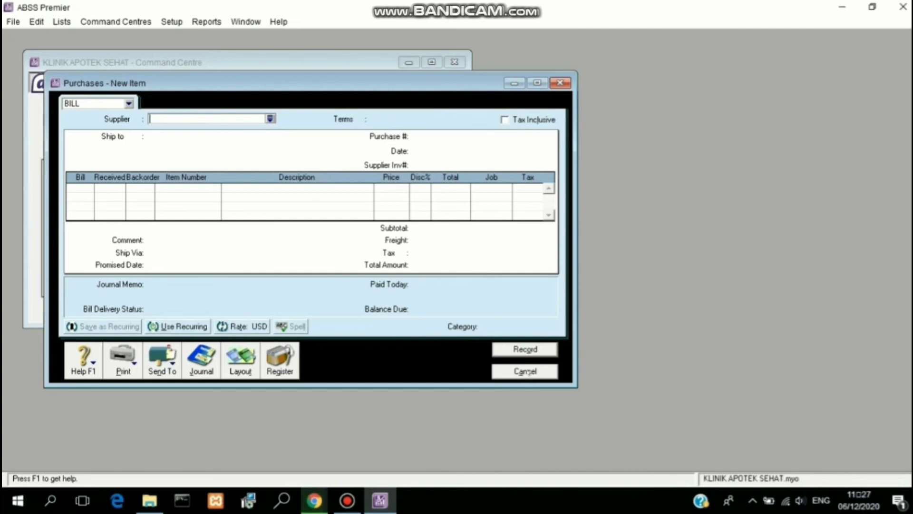
Step: Close the blank bill and find the 26/01/2020 PT. Neobrofon purchase in the Transaction Journal
{"action": "left_click", "coordinate": [527, 371]}
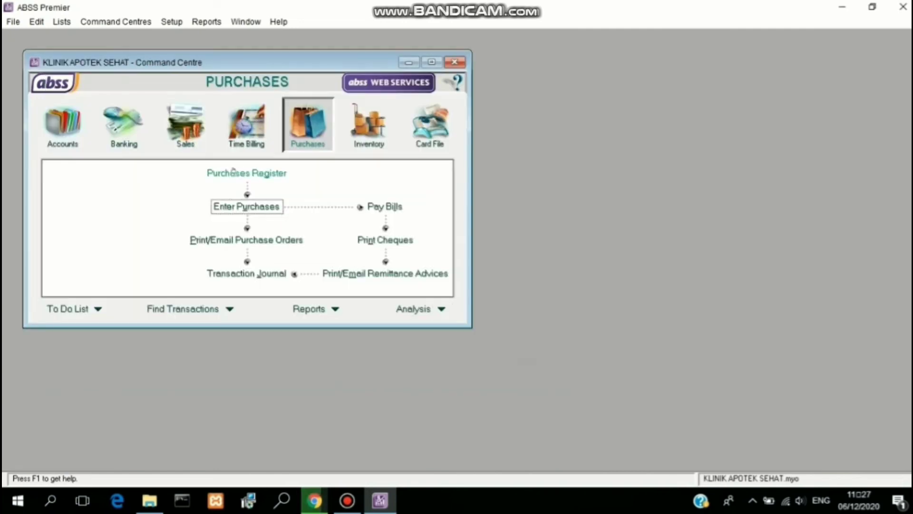
{"action": "left_click", "coordinate": [271, 276]}
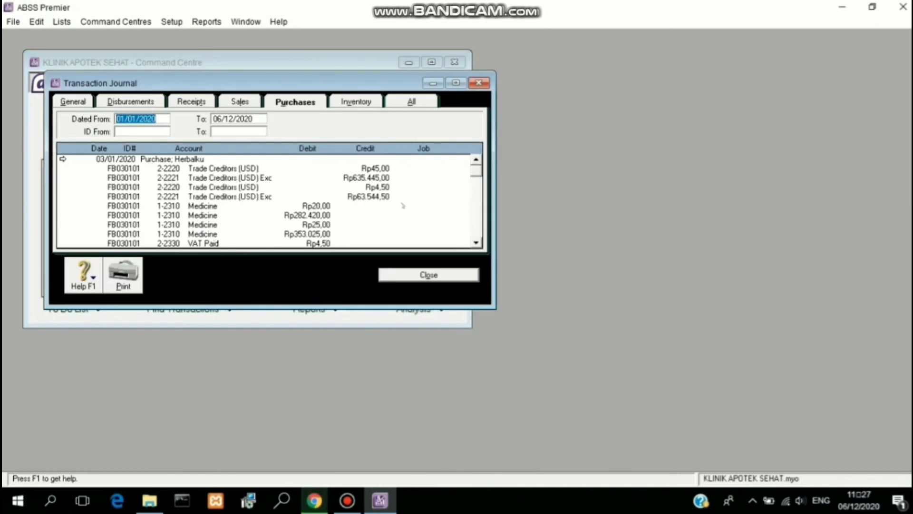
{"action": "scroll", "coordinate": [478, 233], "scroll_direction": "down", "scroll_amount": 3}
{"action": "scroll", "coordinate": [476, 231], "scroll_direction": "down", "scroll_amount": 6}
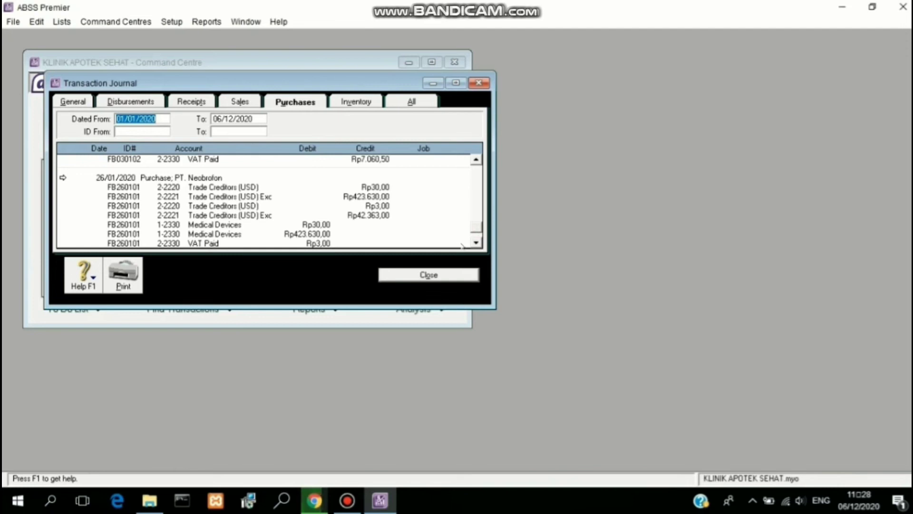
{"action": "left_click", "coordinate": [476, 243]}
{"action": "left_click", "coordinate": [476, 242]}
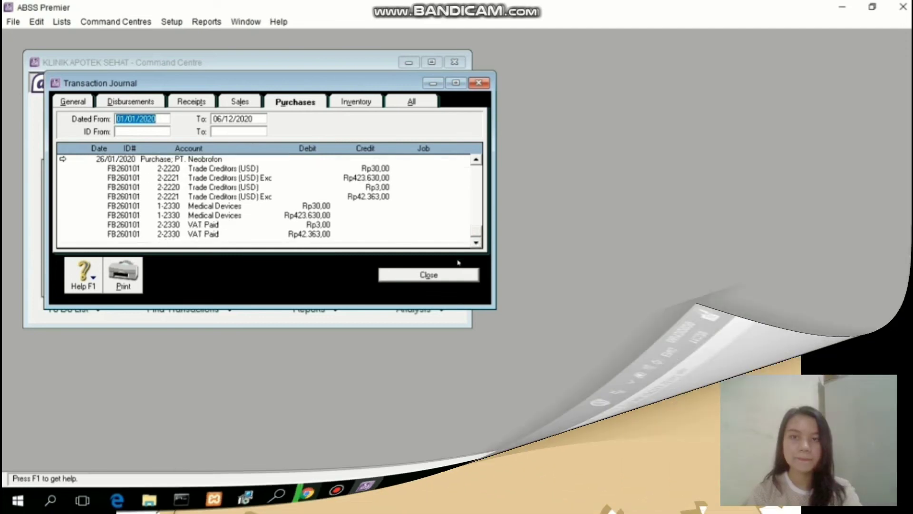
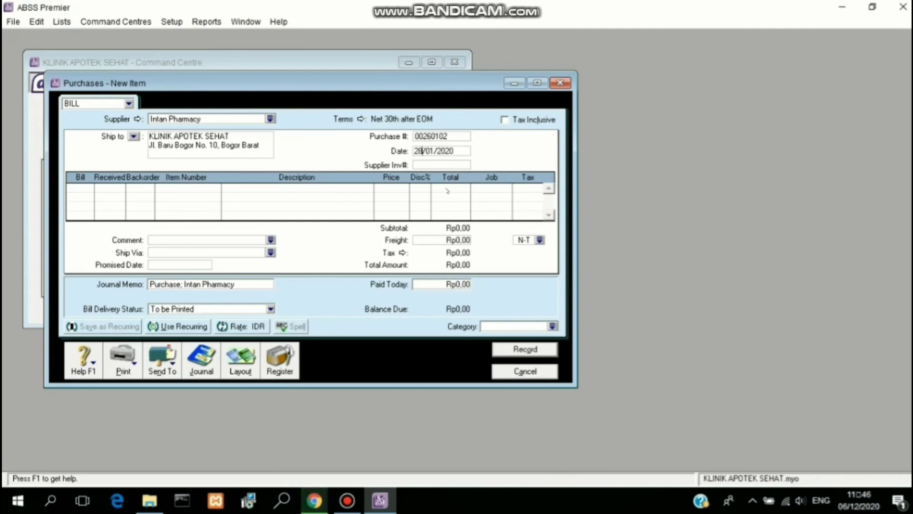
Step: Number the bill FB280101 and bill 15 BODREX (BDX) at a unit price of 14.500
{"action": "left_click", "coordinate": [443, 133]}
{"action": "type", "text": "FB"}
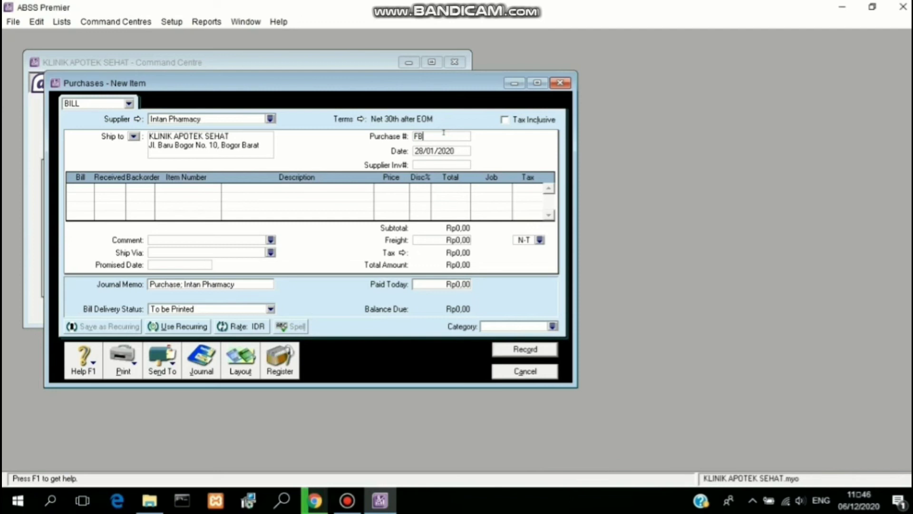
{"action": "type", "text": "28"}
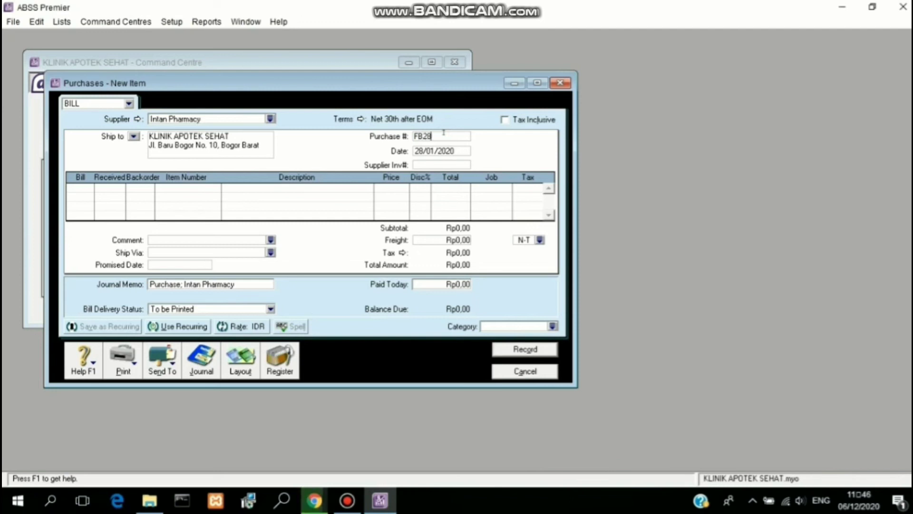
{"action": "type", "text": "0101"}
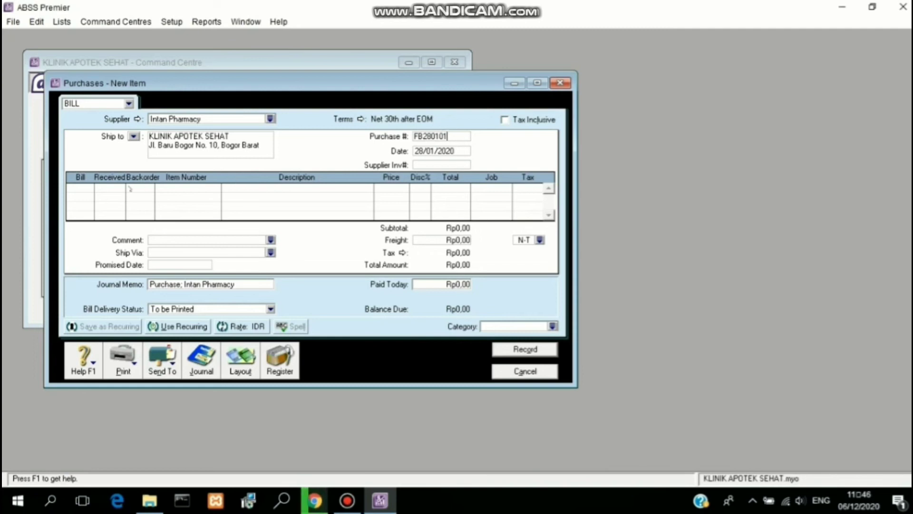
{"action": "left_click", "coordinate": [78, 186]}
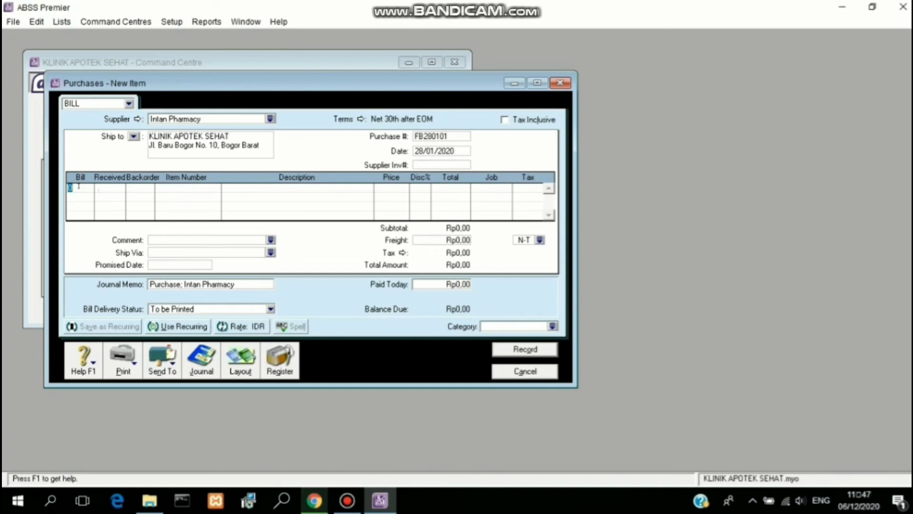
{"action": "type", "text": "15"}
{"action": "left_click", "coordinate": [166, 187]}
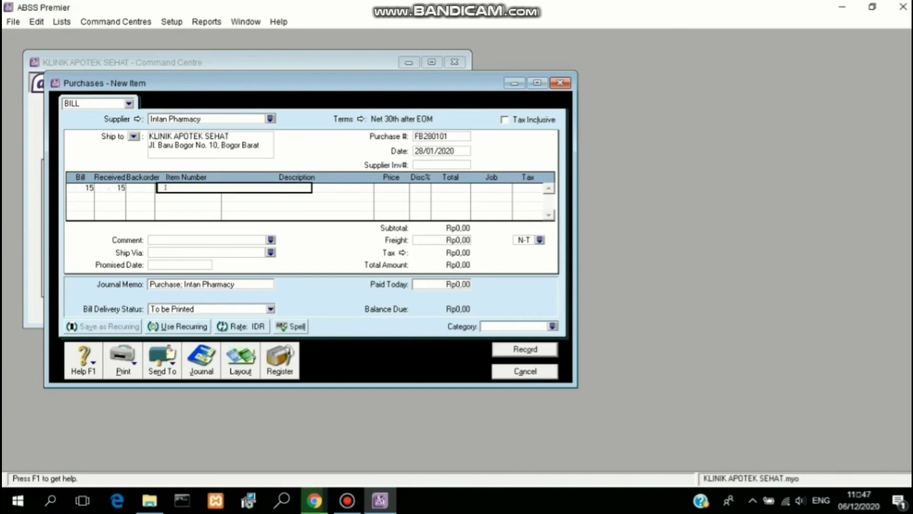
{"action": "type", "text": "BDX"}
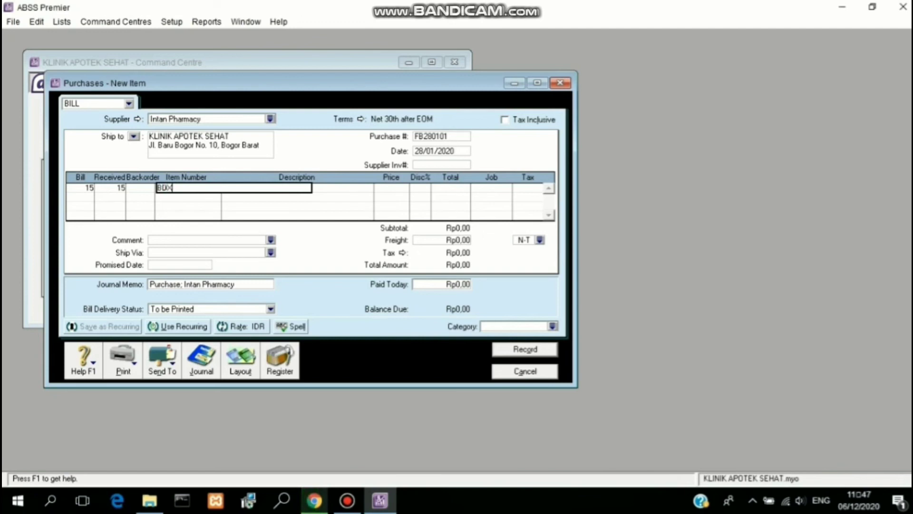
{"action": "key", "text": "Return"}
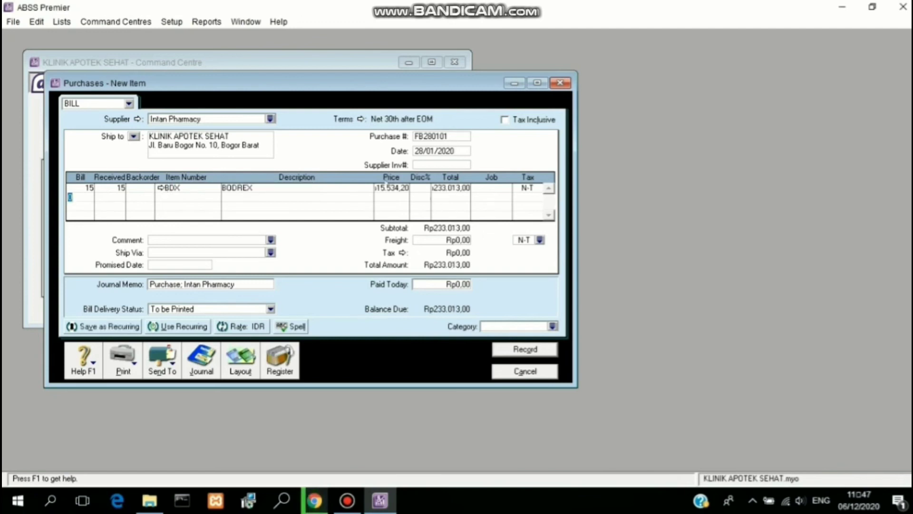
{"action": "left_click", "coordinate": [384, 187]}
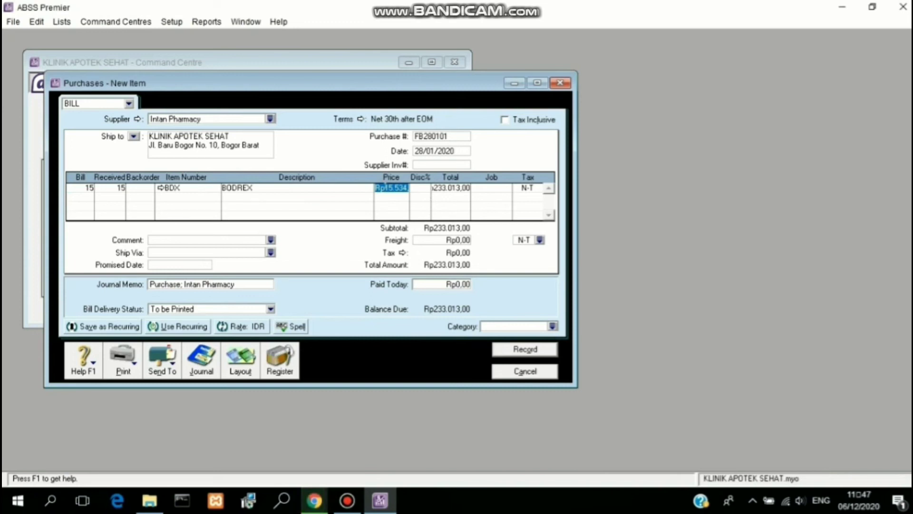
{"action": "type", "text": "145"}
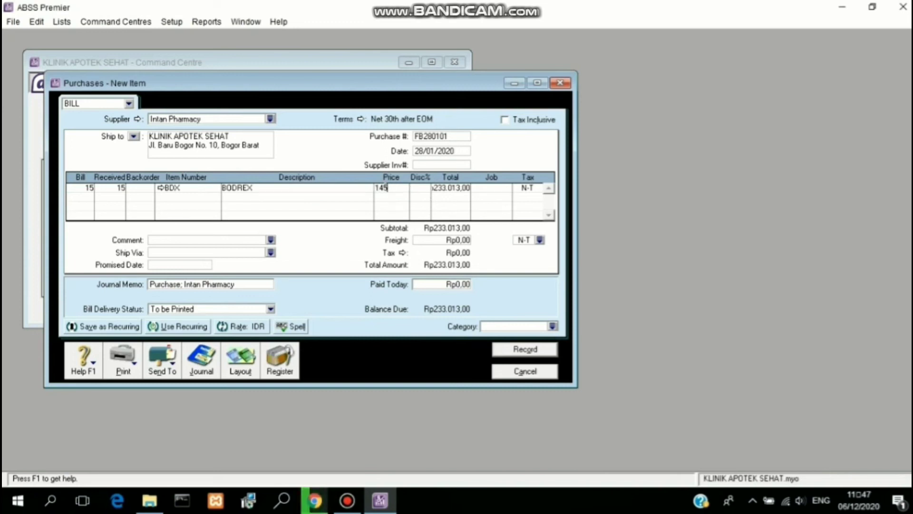
{"action": "type", "text": "00"}
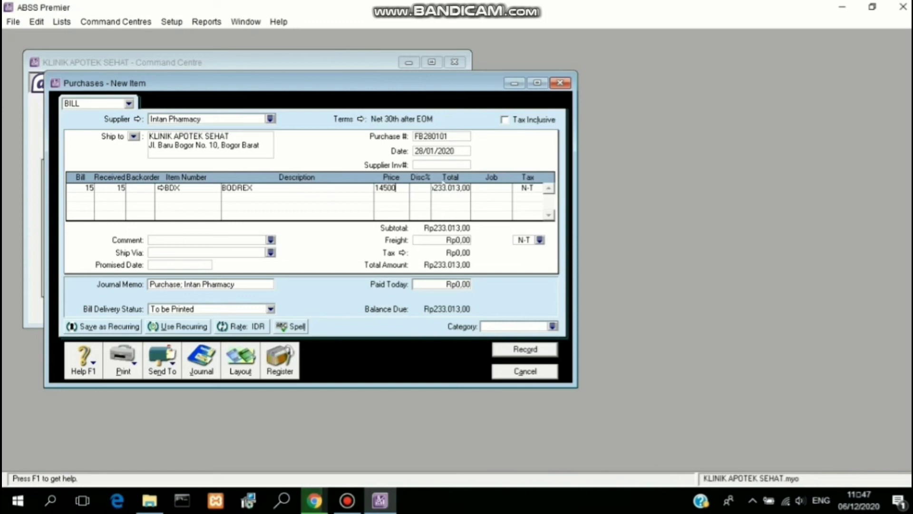
{"action": "key", "text": "Tab"}
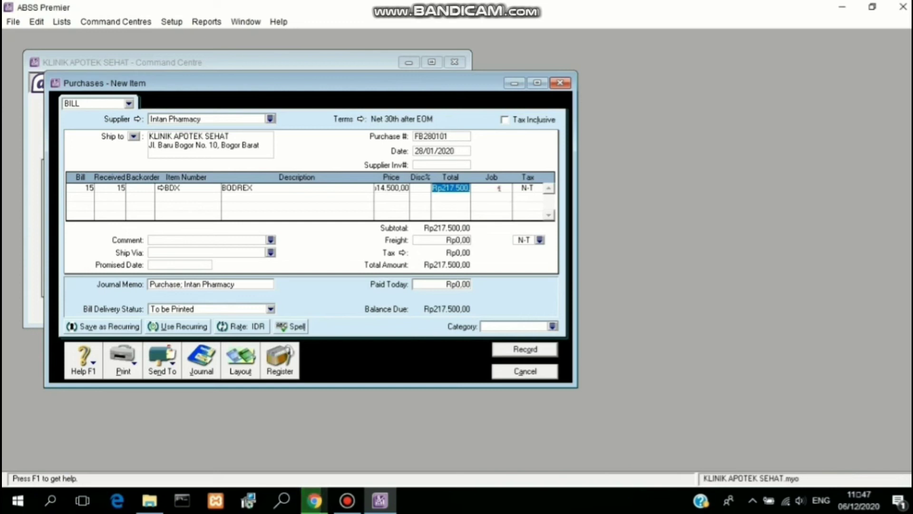
Step: Assign job P (Produk), tax code PPN and category Local, then record the bill
{"action": "left_click", "coordinate": [499, 188]}
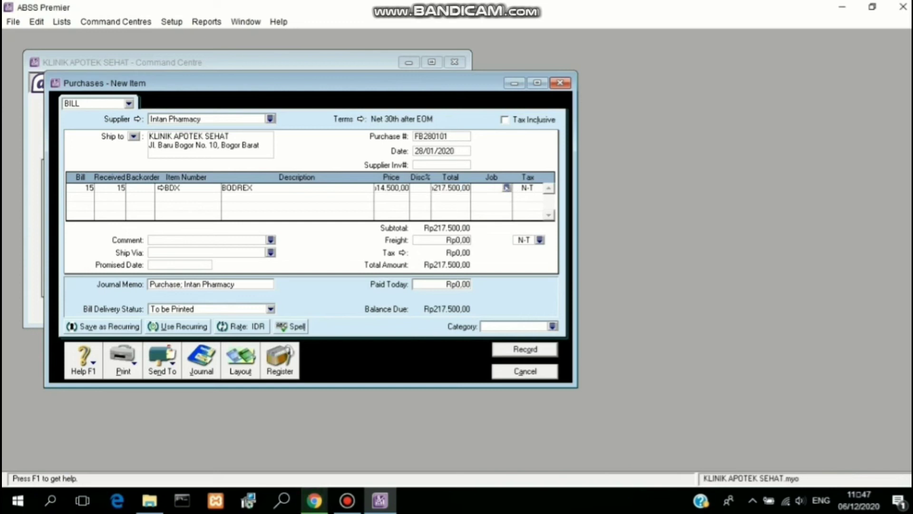
{"action": "left_click", "coordinate": [506, 188]}
{"action": "type", "text": "P"}
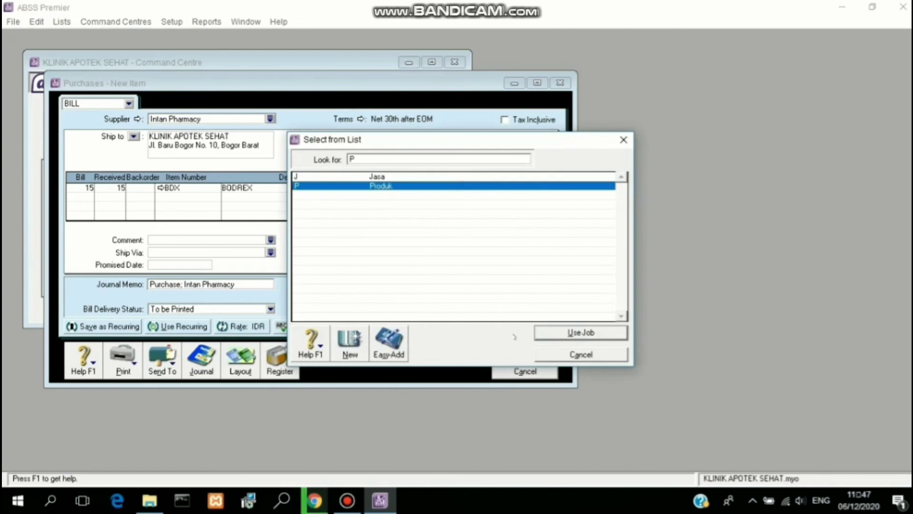
{"action": "left_click", "coordinate": [539, 334]}
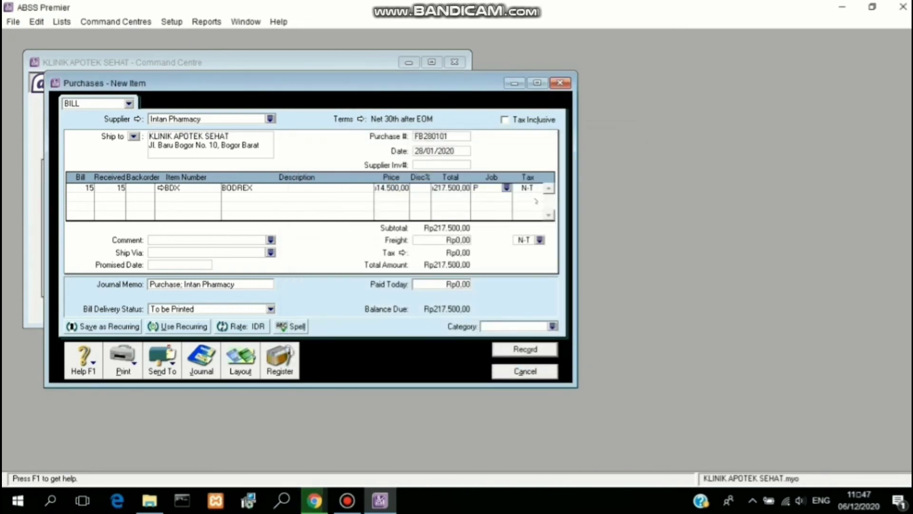
{"action": "left_click", "coordinate": [534, 186]}
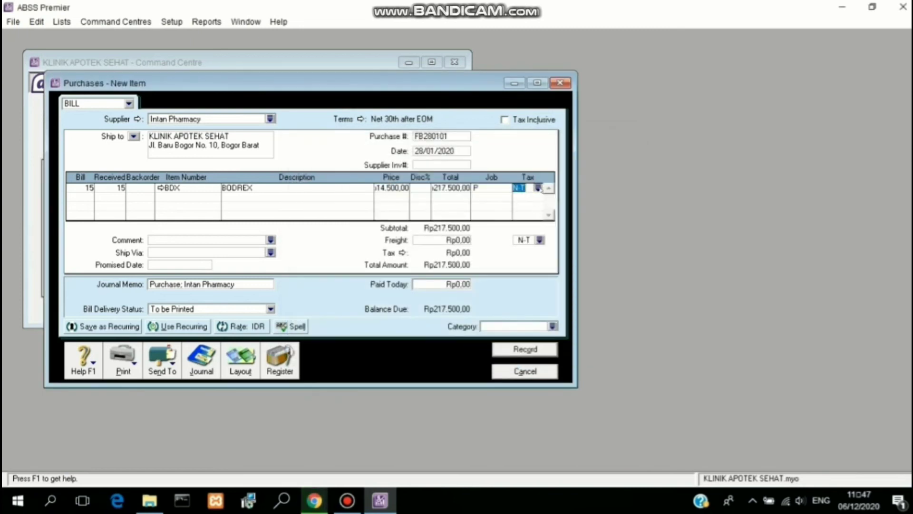
{"action": "left_click", "coordinate": [539, 188]}
{"action": "left_click", "coordinate": [522, 187]}
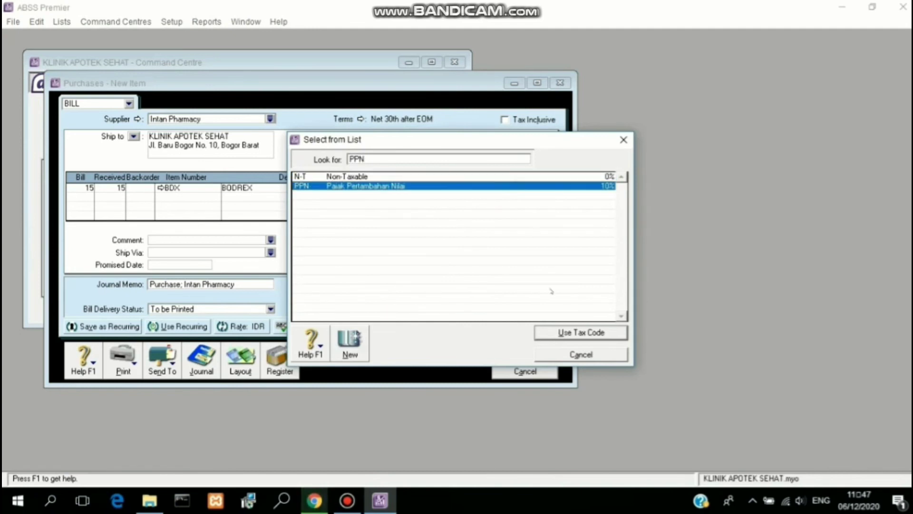
{"action": "left_click", "coordinate": [570, 333]}
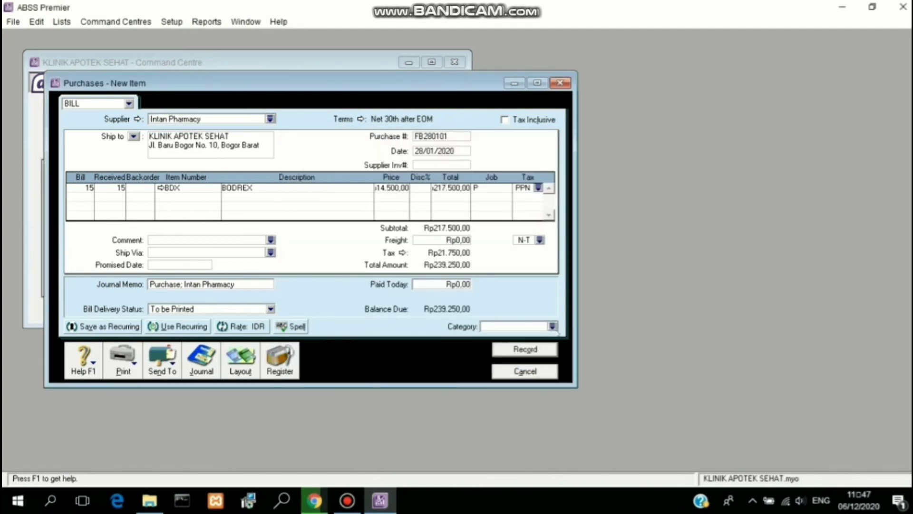
{"action": "left_click", "coordinate": [553, 326]}
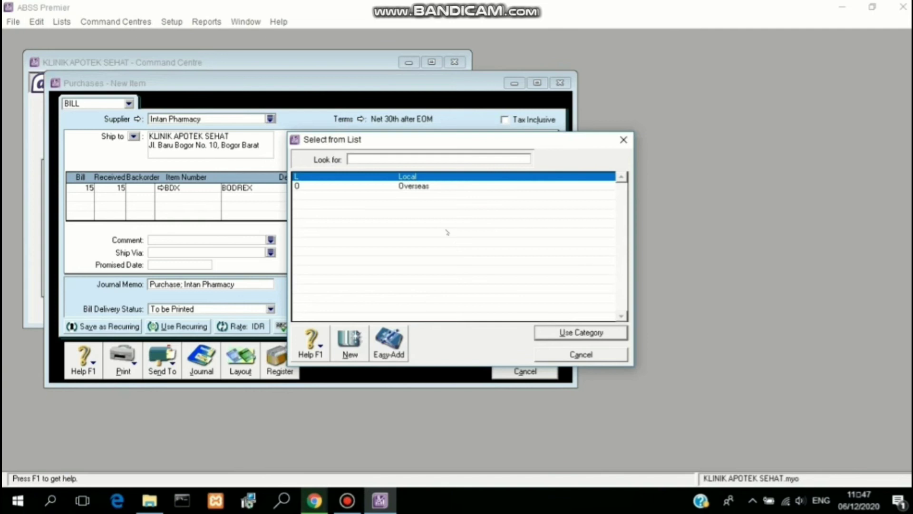
{"action": "key", "text": "Return"}
{"action": "left_click", "coordinate": [524, 349]}
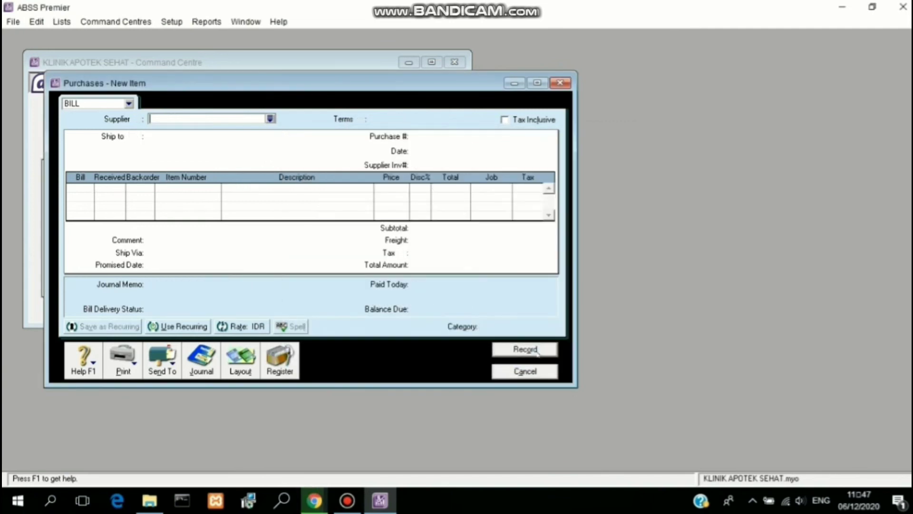
Step: Close the blank bill and review the recorded purchases in the Transaction Journal
{"action": "left_click", "coordinate": [526, 371]}
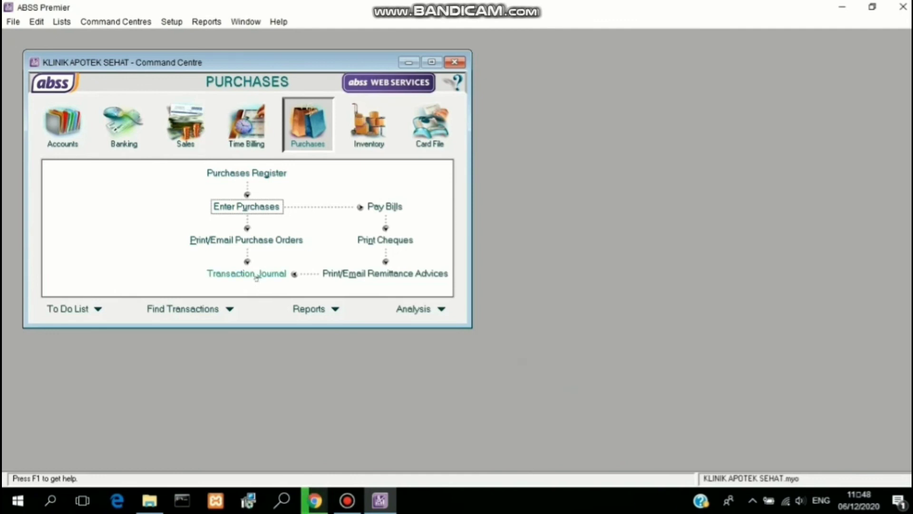
{"action": "left_click", "coordinate": [257, 275]}
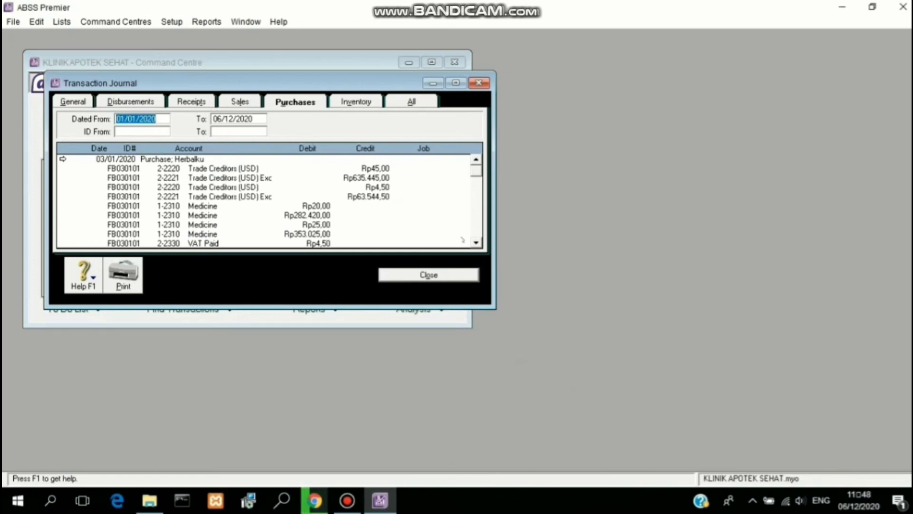
{"action": "left_click", "coordinate": [476, 233]}
{"action": "left_click", "coordinate": [476, 233]}
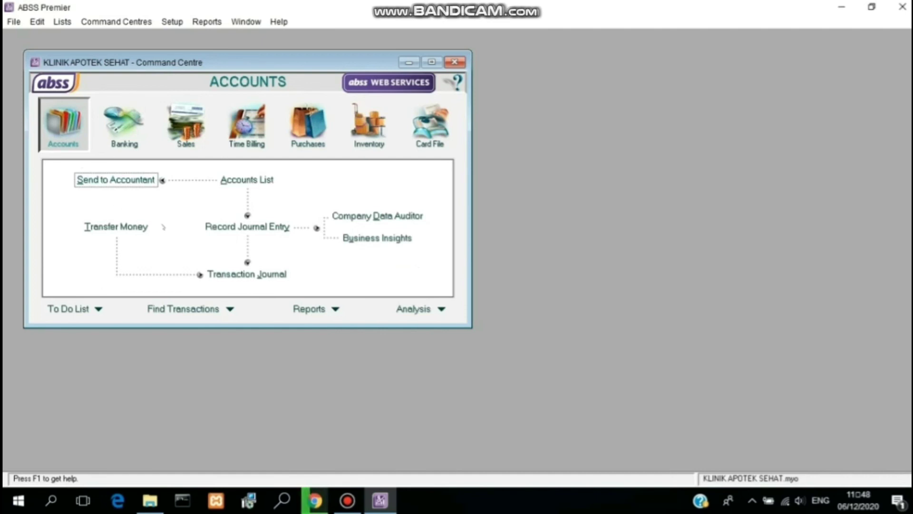
Step: Start a new general journal entry with the memo 'PENYUSUTAN AKTIVA TETAP'
{"action": "left_click", "coordinate": [249, 227]}
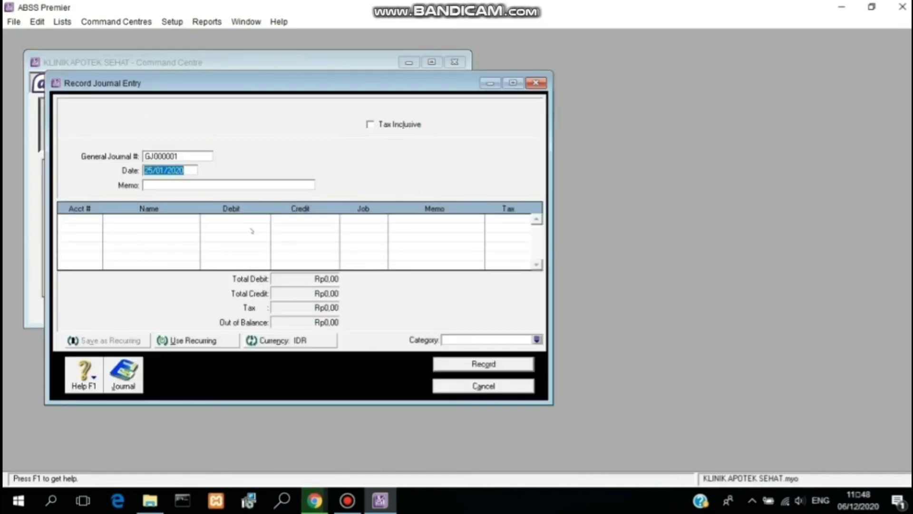
{"action": "left_click", "coordinate": [153, 170]}
{"action": "left_click", "coordinate": [181, 185]}
{"action": "type", "text": "PEN"}
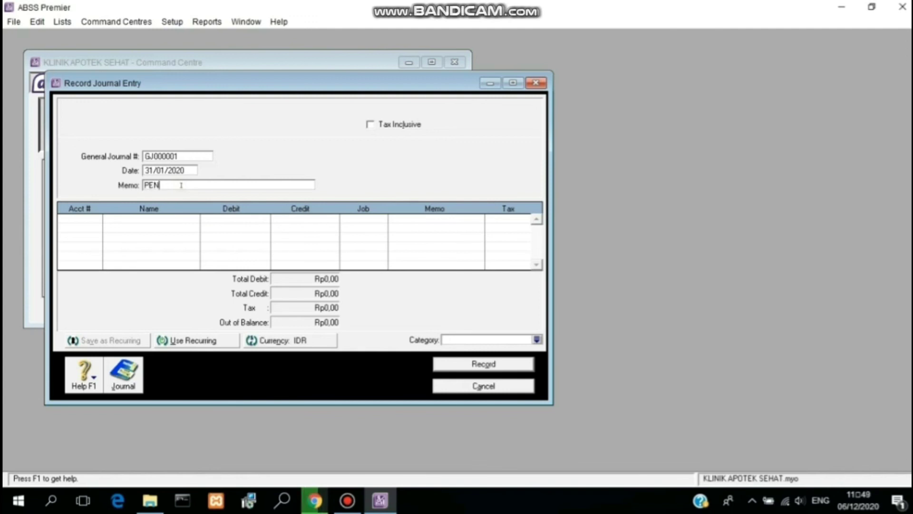
{"action": "type", "text": "YUSUTAN AKTIVA"}
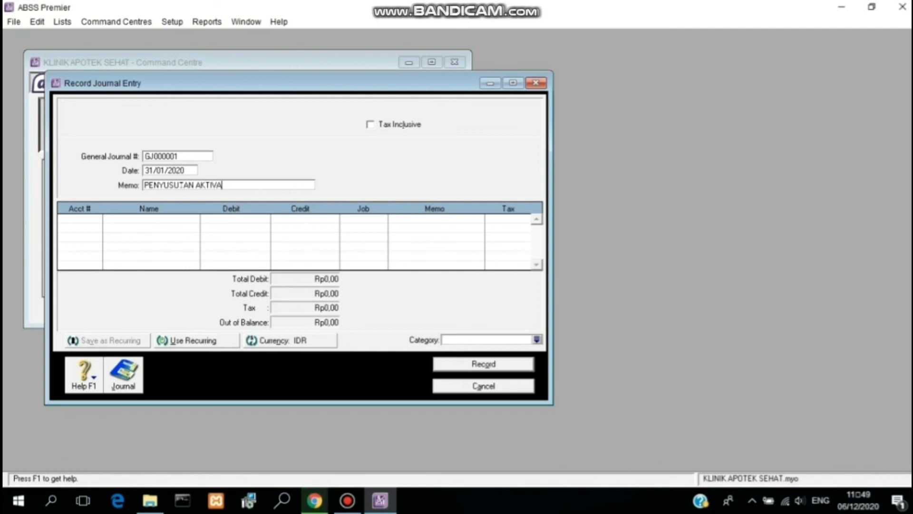
{"action": "type", "text": " TETAP"}
Step: Debit Store Equip at Cost (1-1610) and credit Store Equip Accum Dep (1-1620) Rp1.000.000
{"action": "left_click", "coordinate": [76, 218]}
{"action": "left_click", "coordinate": [96, 218]}
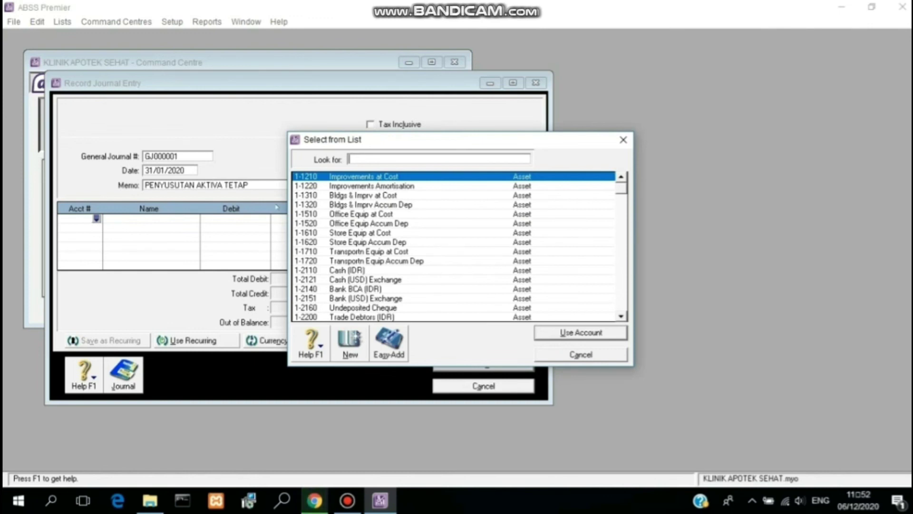
{"action": "left_click", "coordinate": [363, 234]}
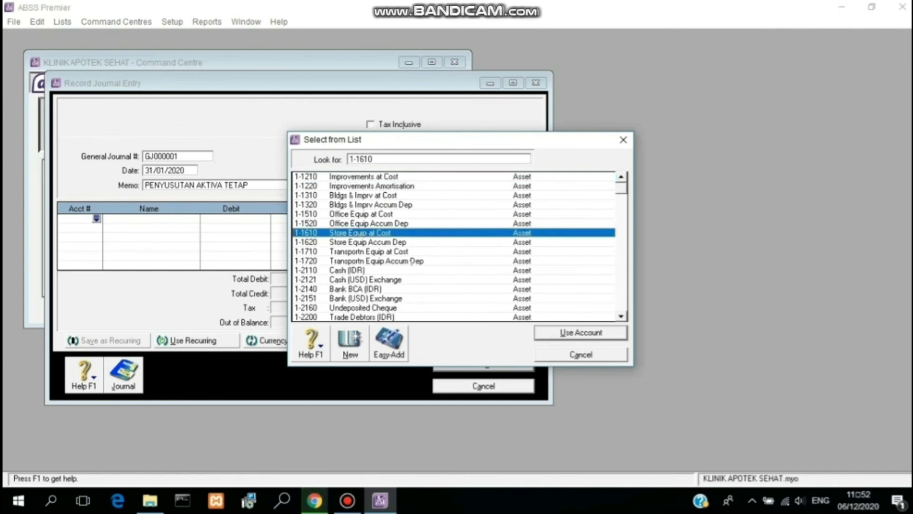
{"action": "left_click", "coordinate": [561, 332]}
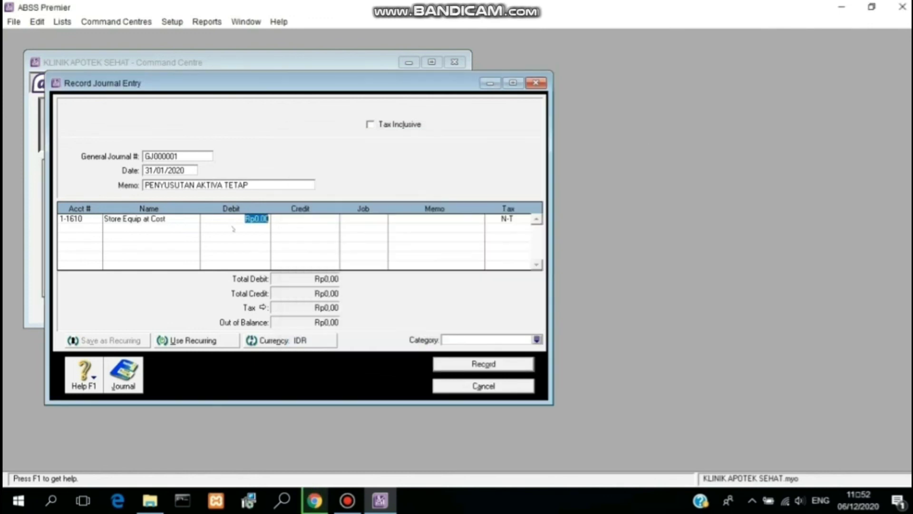
{"action": "left_click", "coordinate": [68, 229]}
{"action": "left_click", "coordinate": [97, 228]}
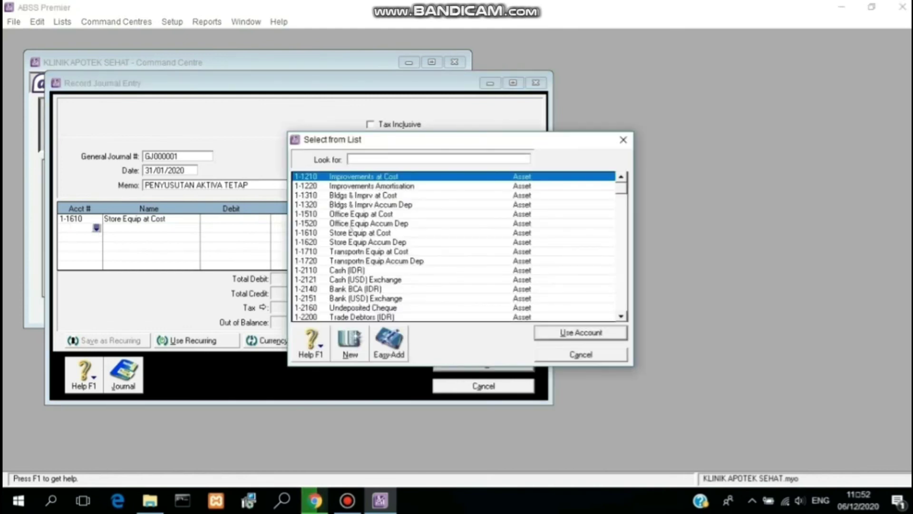
{"action": "type", "text": "1-1620"}
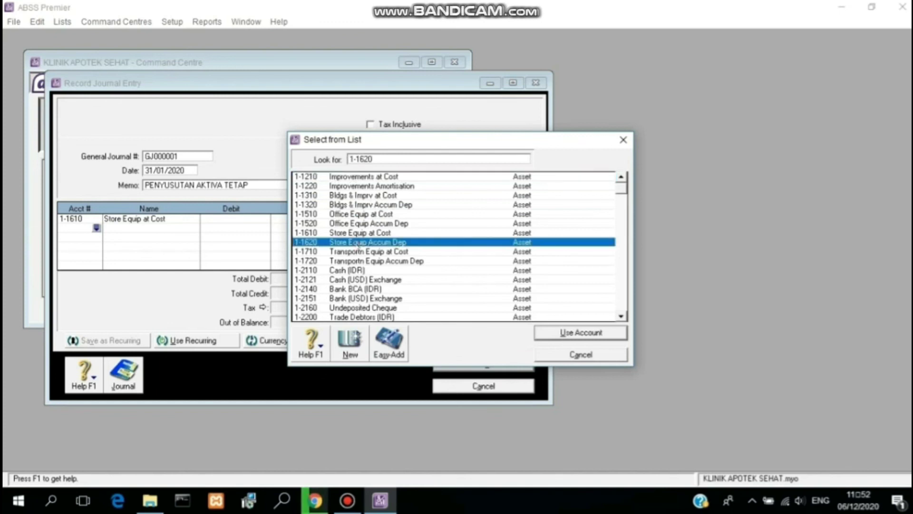
{"action": "left_click", "coordinate": [581, 333]}
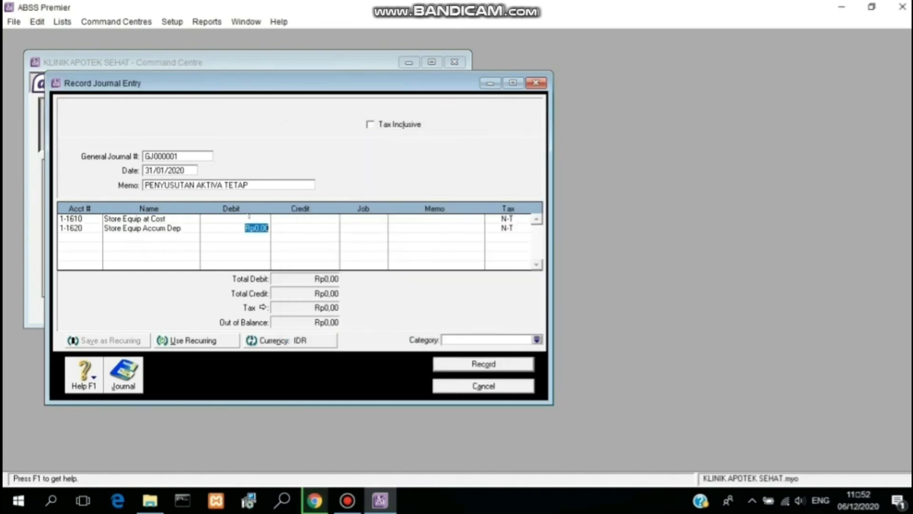
{"action": "left_click", "coordinate": [248, 218]}
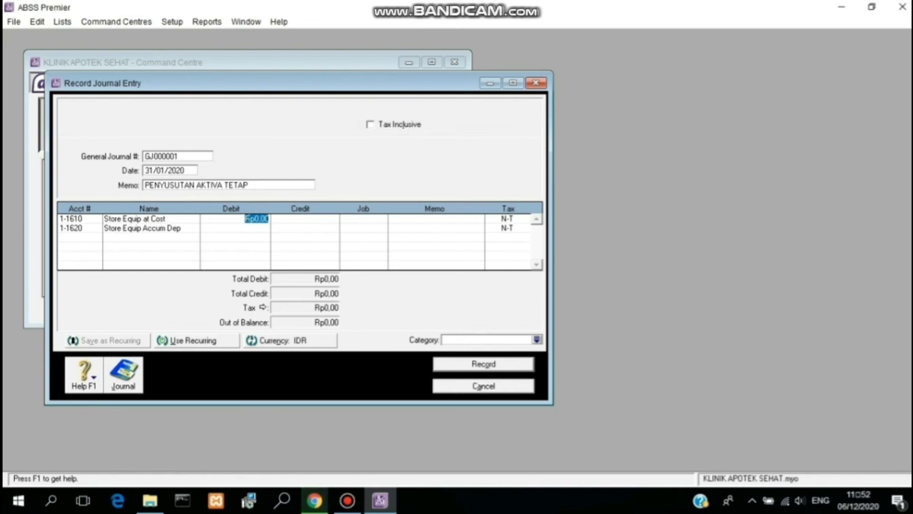
{"action": "type", "text": "1000000"}
{"action": "left_click", "coordinate": [298, 228]}
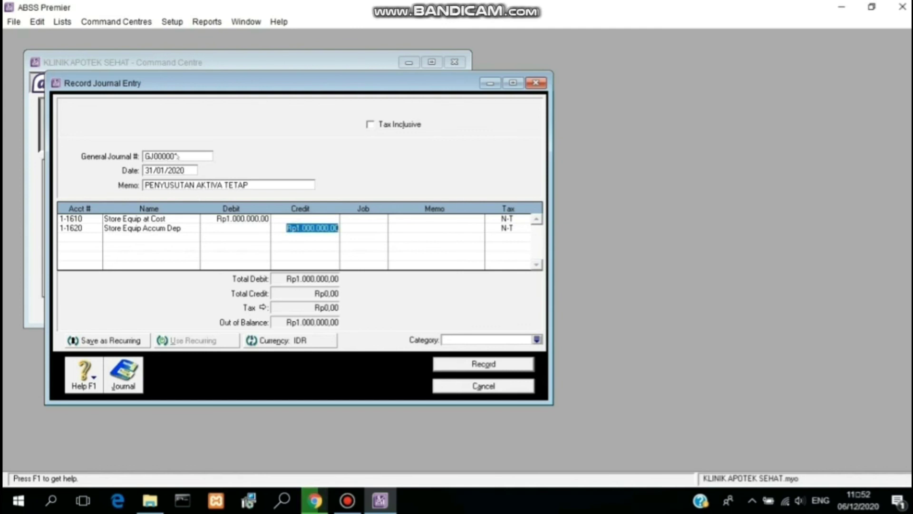
Step: Number the journal GJ310101, set category Local, record it and close the window
{"action": "left_click", "coordinate": [177, 155]}
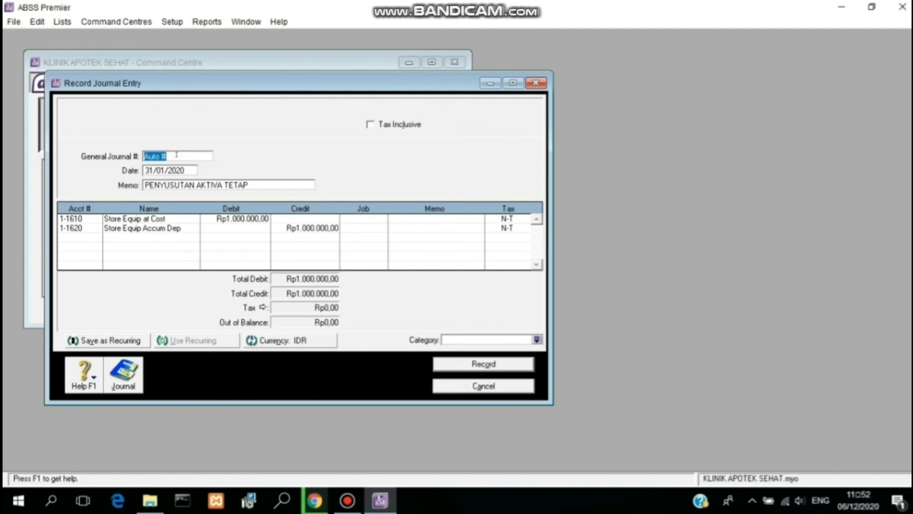
{"action": "type", "text": "GJ310101"}
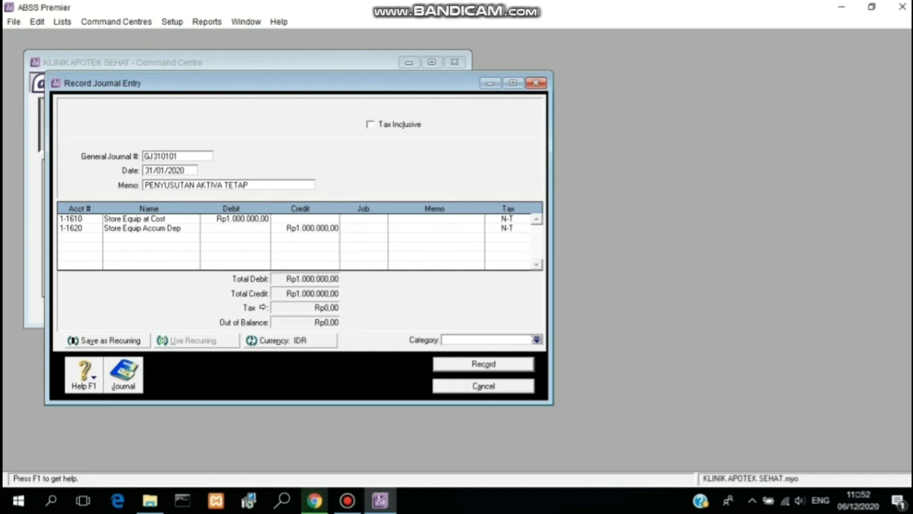
{"action": "left_click", "coordinate": [536, 340]}
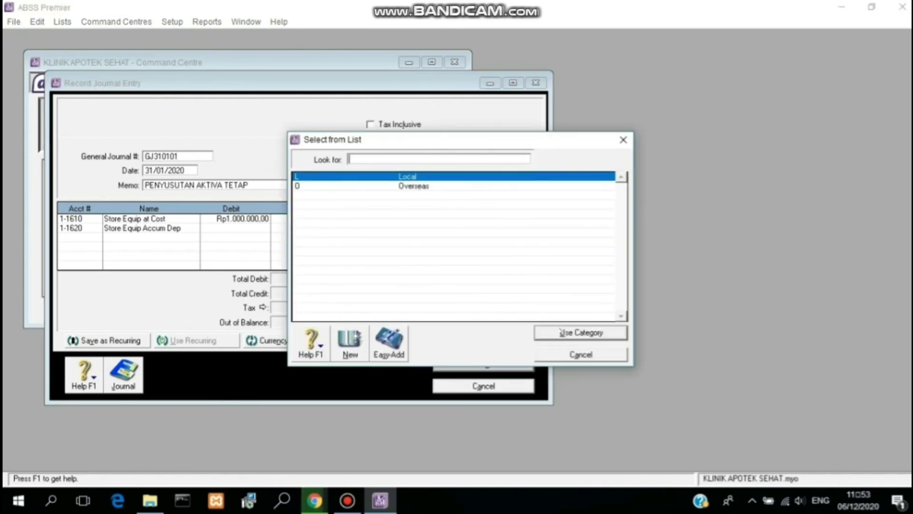
{"action": "left_click", "coordinate": [560, 332]}
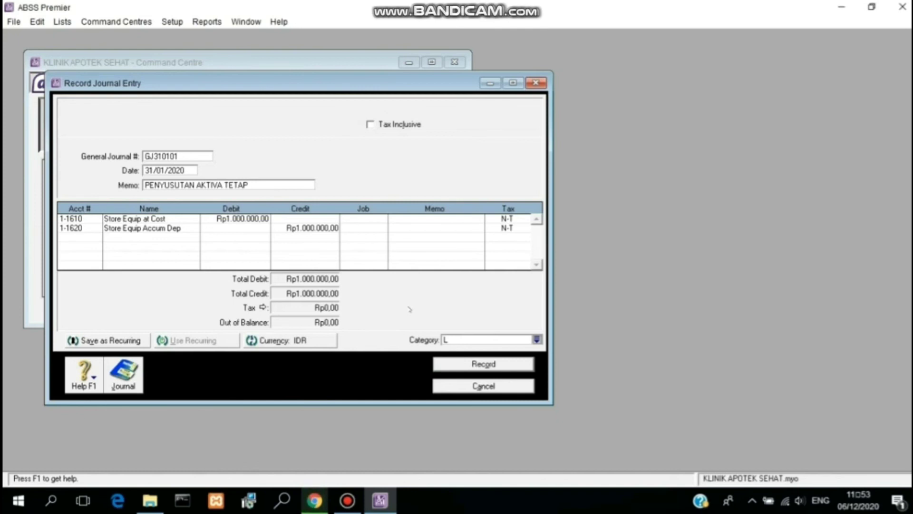
{"action": "left_click", "coordinate": [467, 364]}
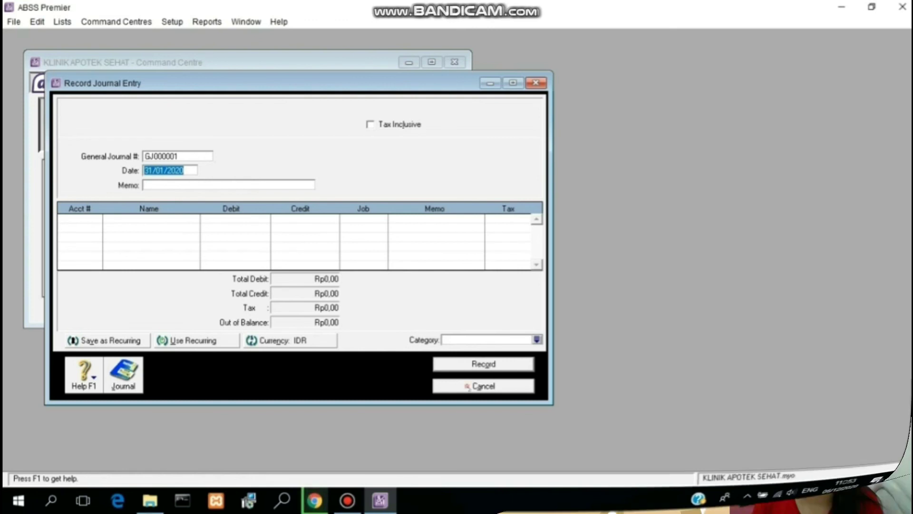
{"action": "left_click", "coordinate": [467, 386]}
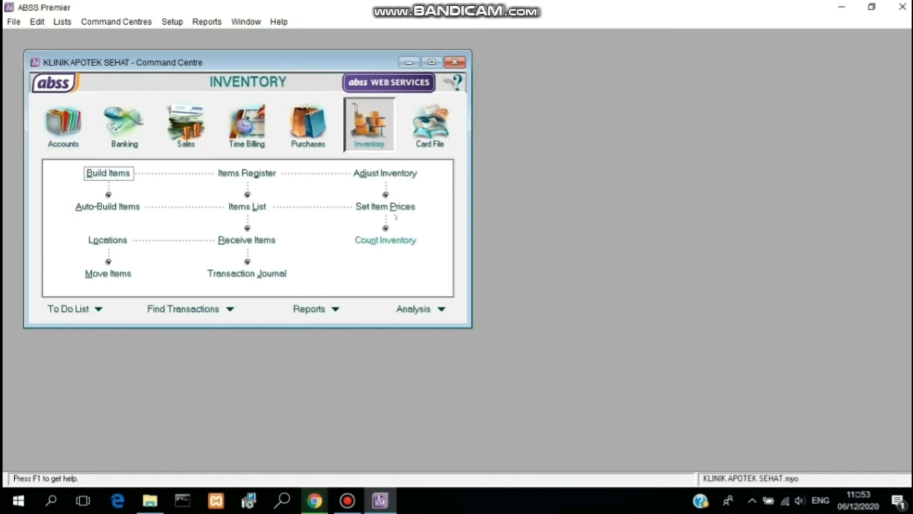
Step: Open an inventory adjustment dated 31/01/2020 with memo 'PERSEDIAAN YANG HILANG SAAT PENGECEKAN STOK PERSEDIAAN'
{"action": "left_click", "coordinate": [387, 174]}
{"action": "left_click", "coordinate": [170, 124]}
{"action": "key", "text": "BackSpace"}
{"action": "key", "text": "BackSpace"}
{"action": "type", "text": "31"}
{"action": "key", "text": "Right"}
{"action": "key", "text": "Right"}
{"action": "key", "text": "Right"}
{"action": "key", "text": "BackSpace"}
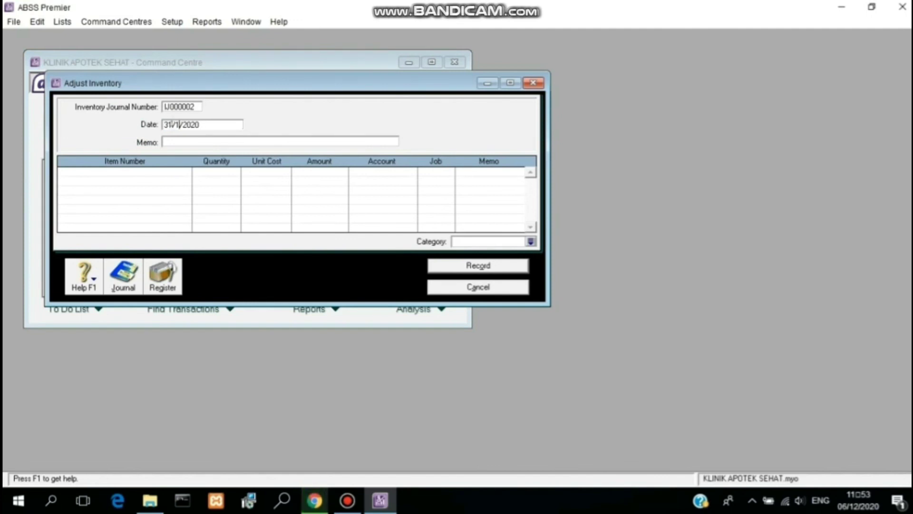
{"action": "key", "text": "Left"}
{"action": "type", "text": "0"}
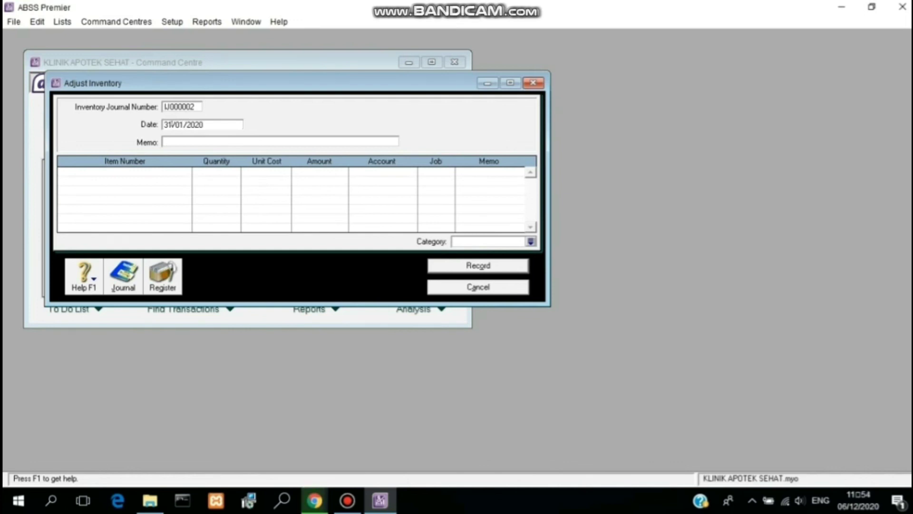
{"action": "left_click", "coordinate": [185, 142]}
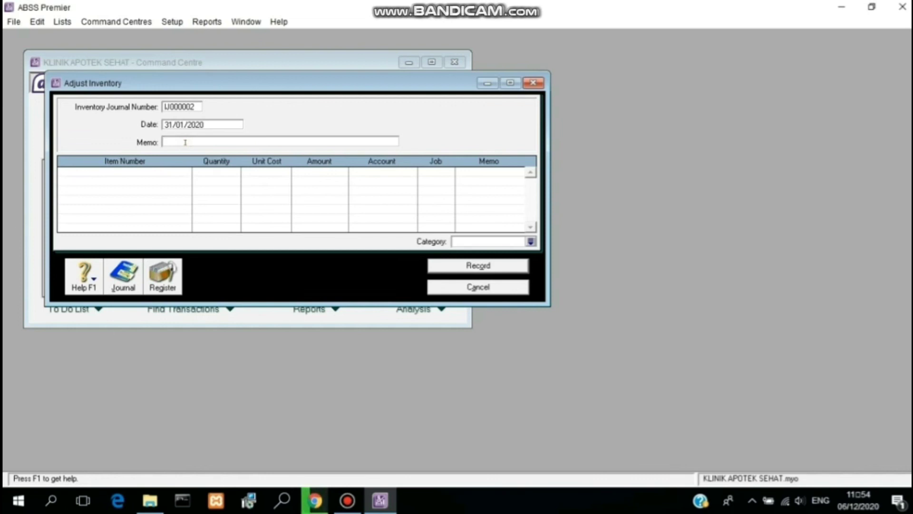
{"action": "type", "text": "PERSEDIAAN YANG HILA"}
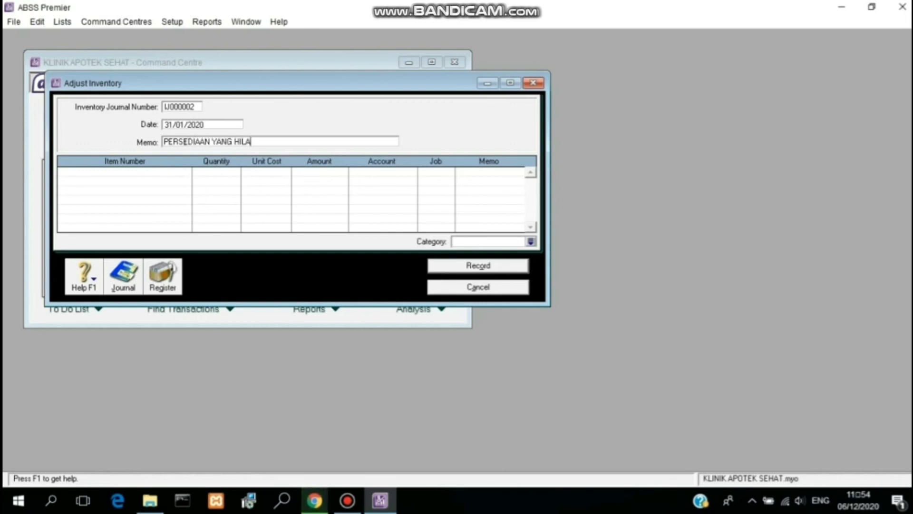
{"action": "type", "text": "NG SAAT PENG"}
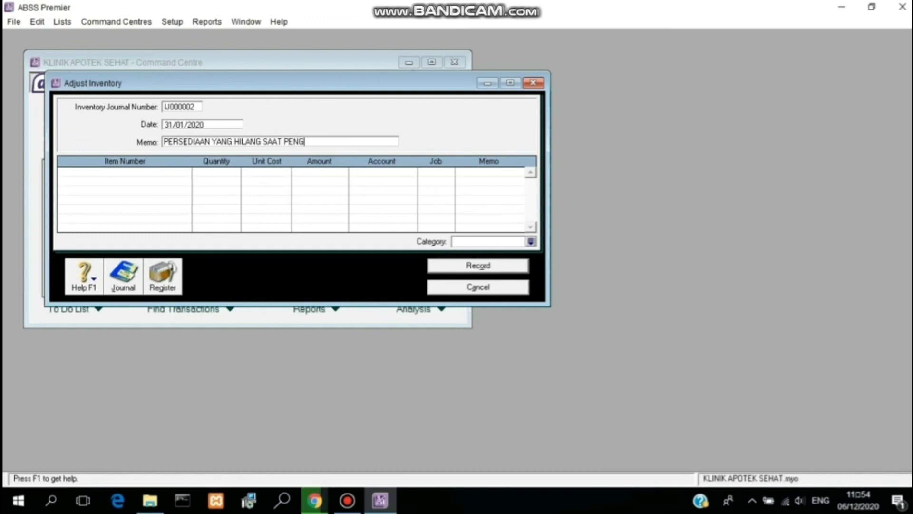
{"action": "type", "text": "ECEKAN ST"}
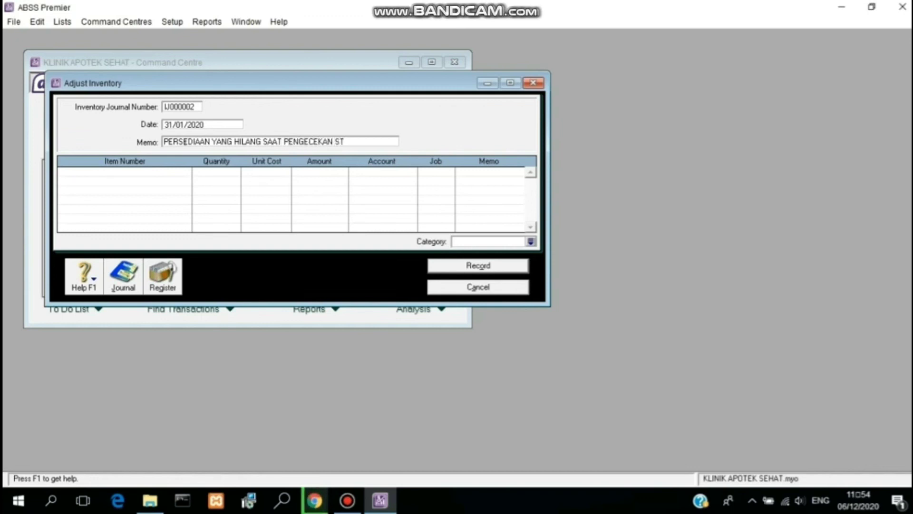
{"action": "type", "text": "OK PERSEDIAAN"}
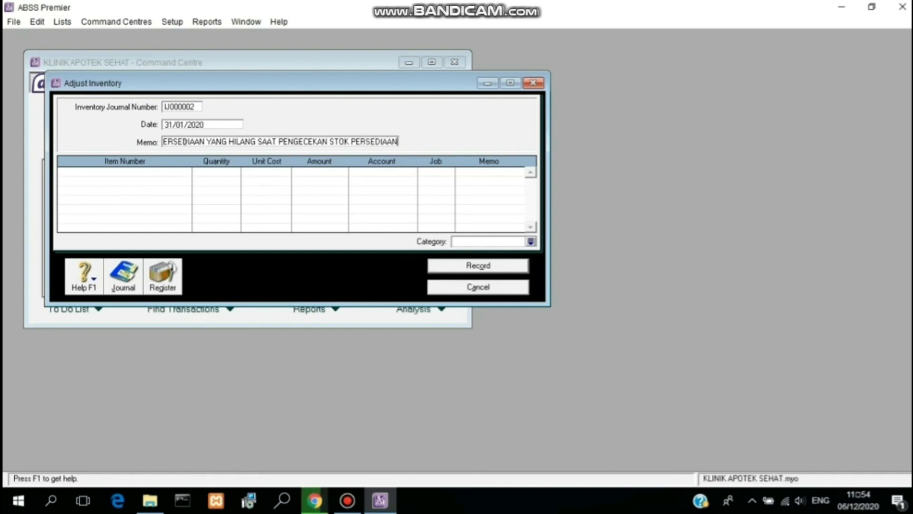
Step: Add an adjustment line for item JRS with unit cost 0 and quantity 3
{"action": "left_click", "coordinate": [130, 171]}
{"action": "type", "text": "JRS"}
{"action": "key", "text": "Return"}
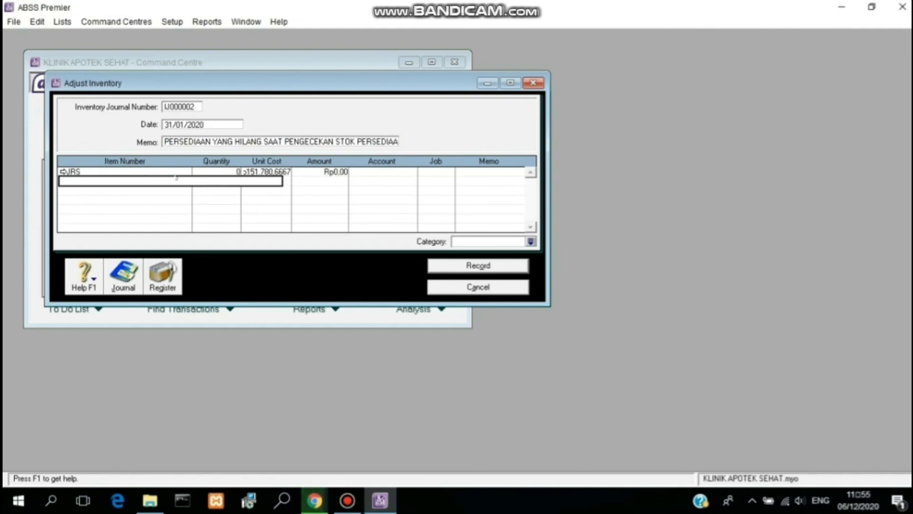
{"action": "left_click", "coordinate": [268, 172]}
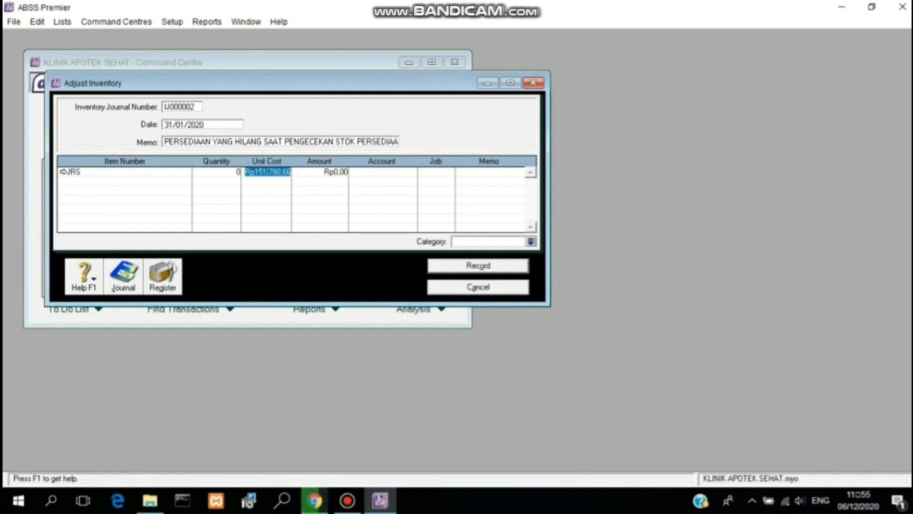
{"action": "type", "text": "0"}
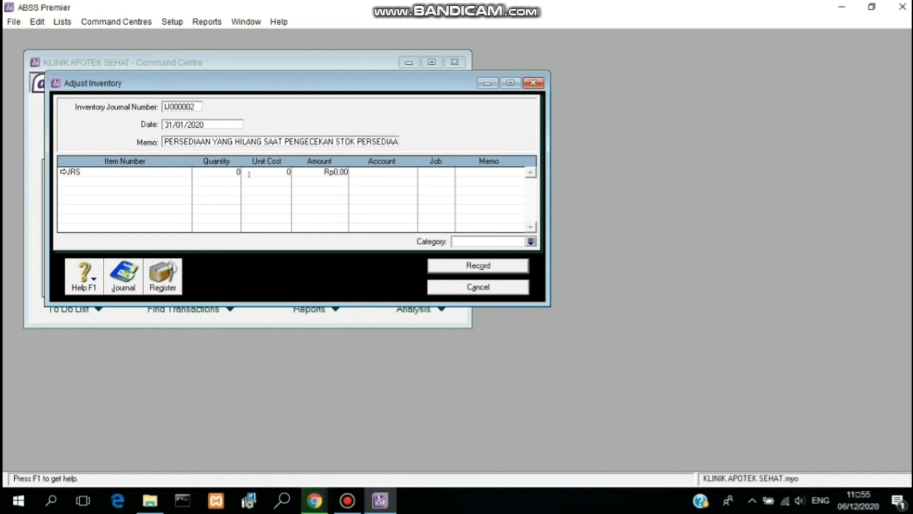
{"action": "left_click", "coordinate": [238, 171]}
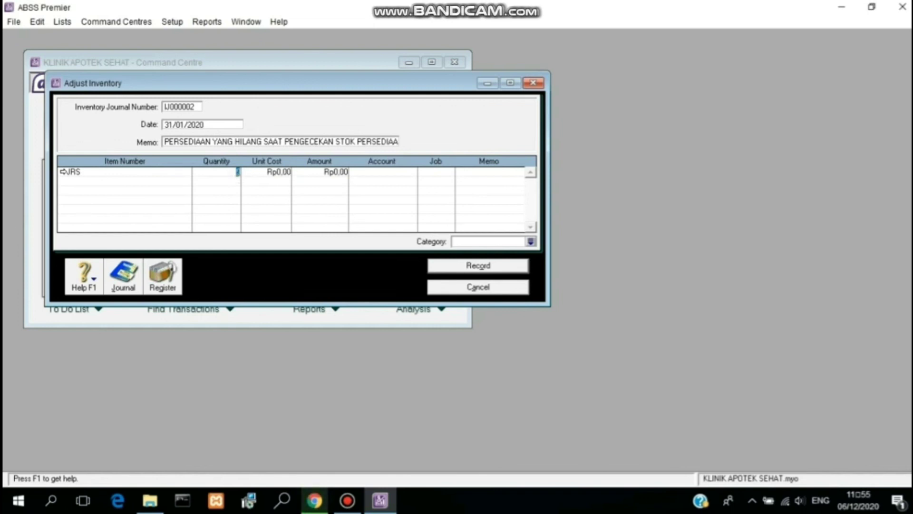
{"action": "type", "text": "3"}
{"action": "left_click", "coordinate": [301, 172]}
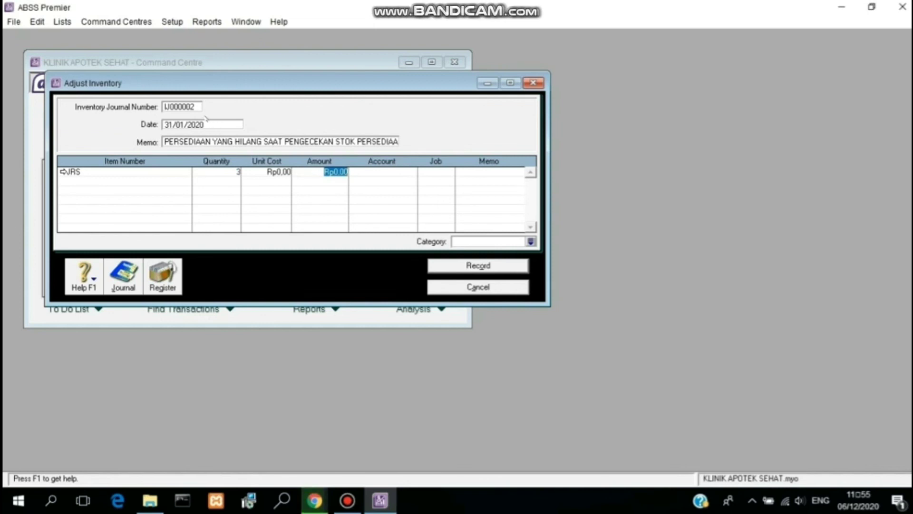
Step: Number it IJ310101, assign job P and category Local, record it and close the form
{"action": "left_click", "coordinate": [190, 108]}
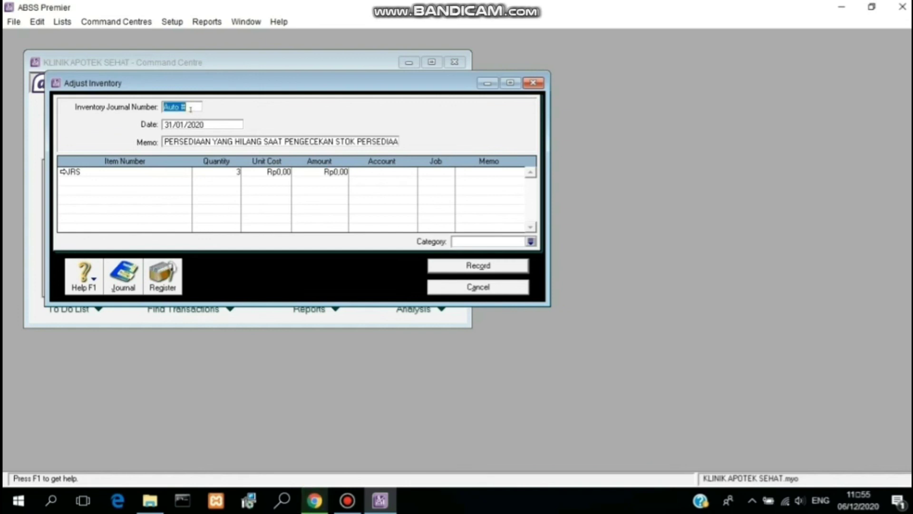
{"action": "type", "text": "IJ"}
{"action": "type", "text": "310"}
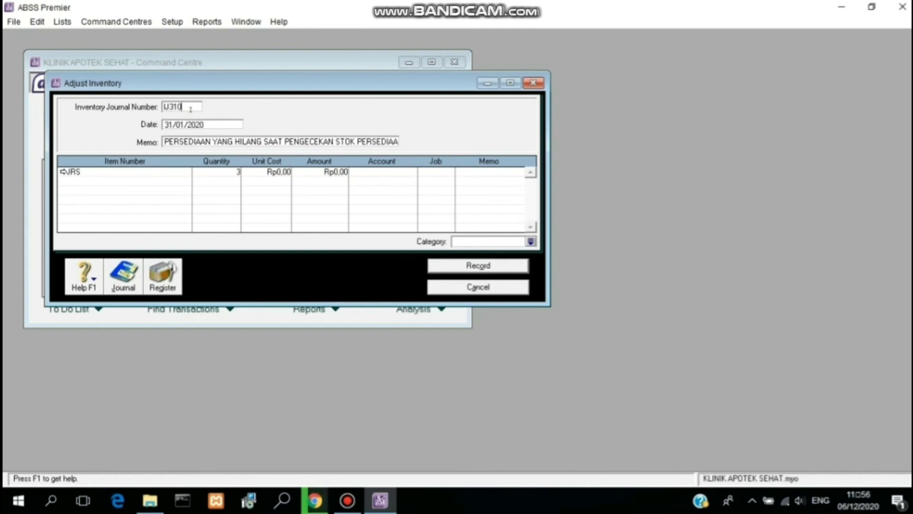
{"action": "type", "text": "101"}
{"action": "left_click", "coordinate": [447, 172]}
{"action": "left_click", "coordinate": [449, 172]}
{"action": "type", "text": "P"}
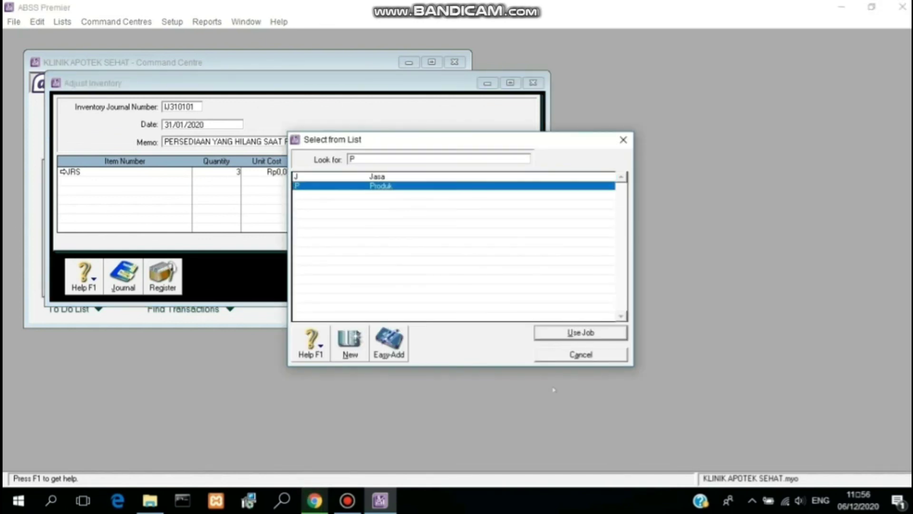
{"action": "left_click", "coordinate": [552, 333]}
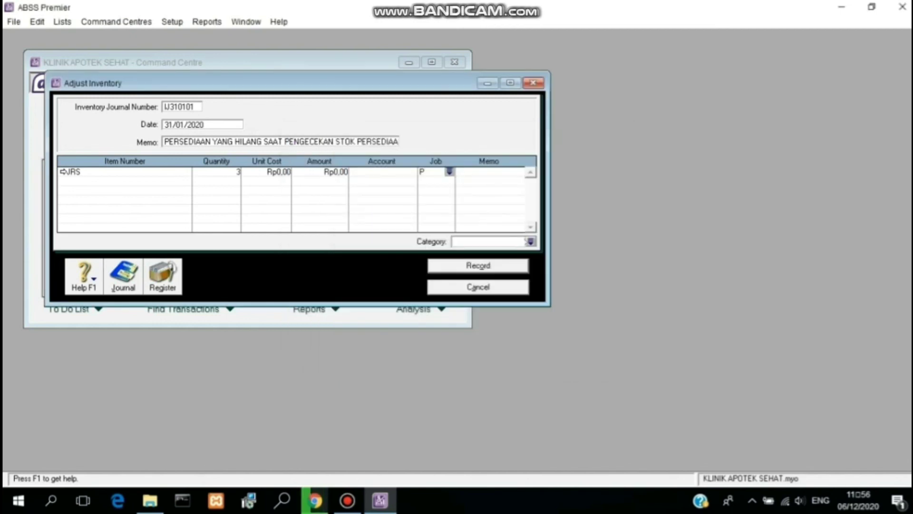
{"action": "left_click", "coordinate": [531, 241]}
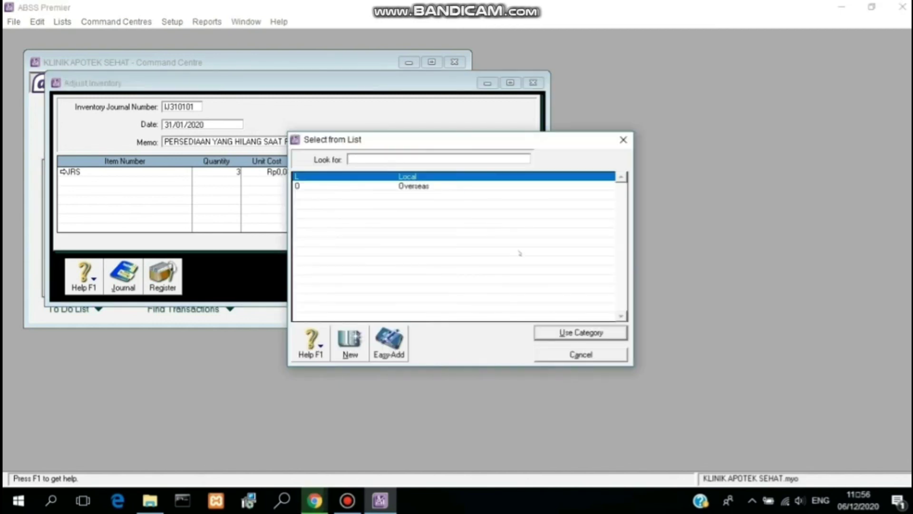
{"action": "left_click", "coordinate": [561, 333]}
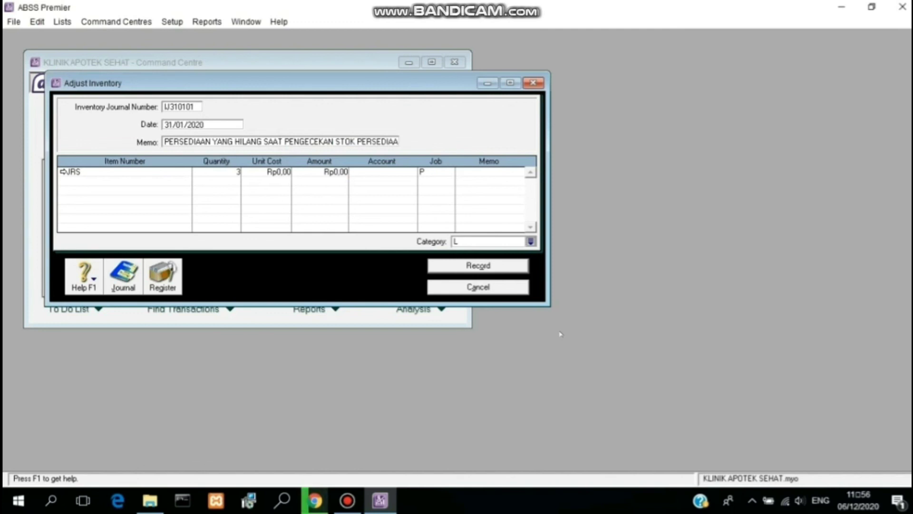
{"action": "left_click", "coordinate": [475, 266]}
{"action": "left_click", "coordinate": [477, 286]}
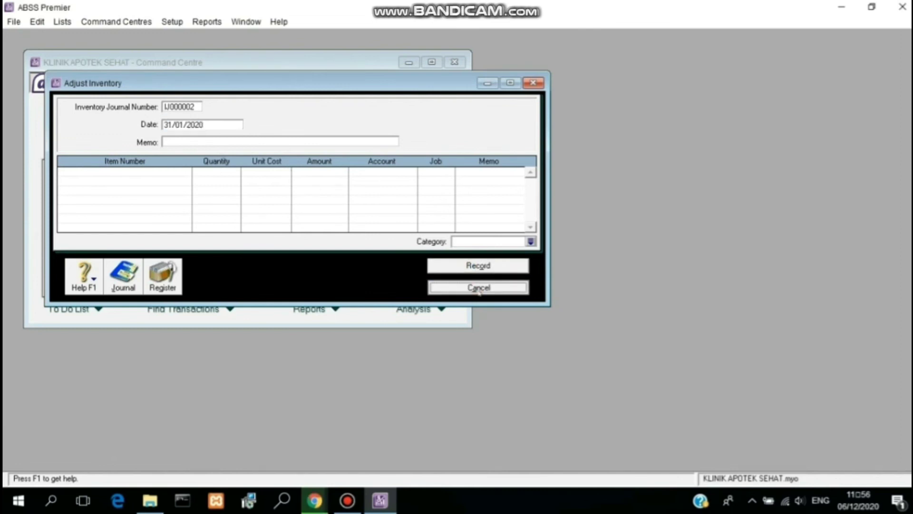
Step: Open the Transaction Journal from Accounts with the range ending on the 31st
{"action": "left_click", "coordinate": [74, 142]}
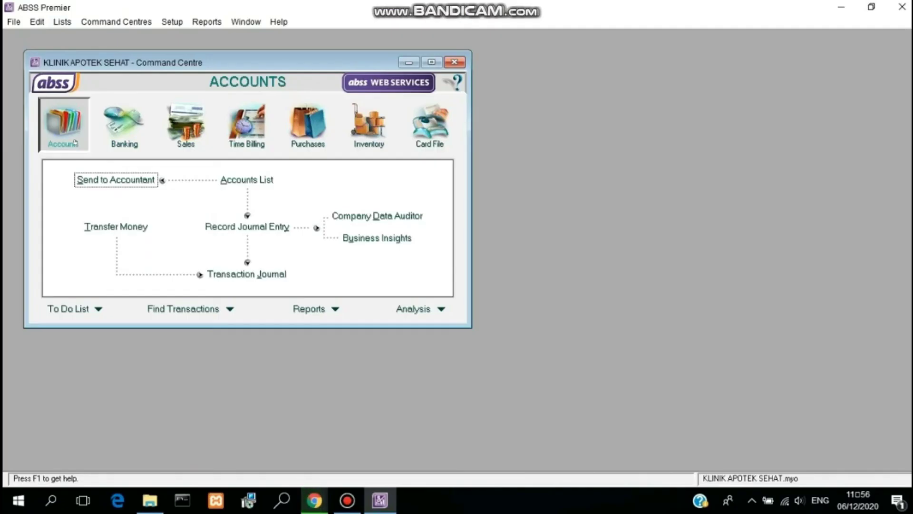
{"action": "left_click", "coordinate": [247, 275]}
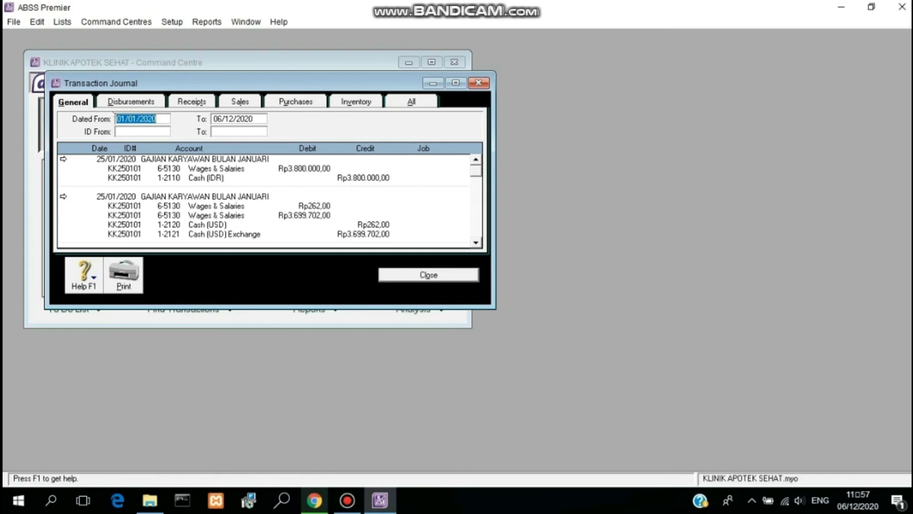
{"action": "left_click", "coordinate": [222, 118]}
{"action": "left_click", "coordinate": [222, 119]}
{"action": "key", "text": "BackSpace"}
{"action": "key", "text": "BackSpace"}
{"action": "type", "text": "31"}
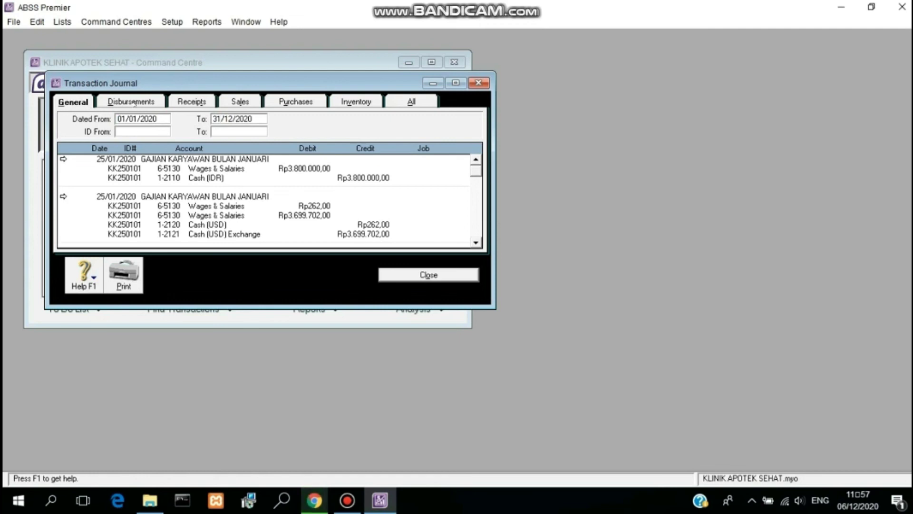
Step: Look through the Disbursements and General entries, then show Receipts in a maximized window
{"action": "left_click", "coordinate": [134, 103]}
{"action": "left_click", "coordinate": [80, 103]}
{"action": "left_click", "coordinate": [131, 101]}
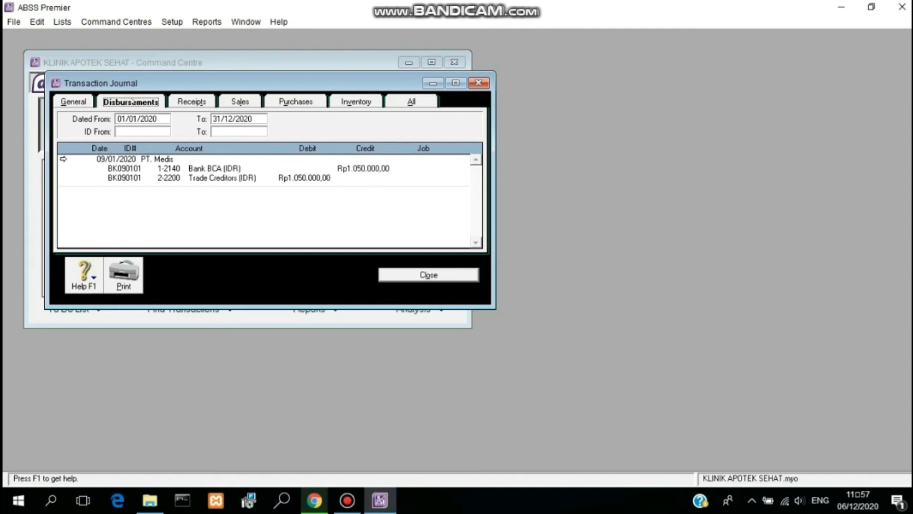
{"action": "left_click", "coordinate": [192, 101]}
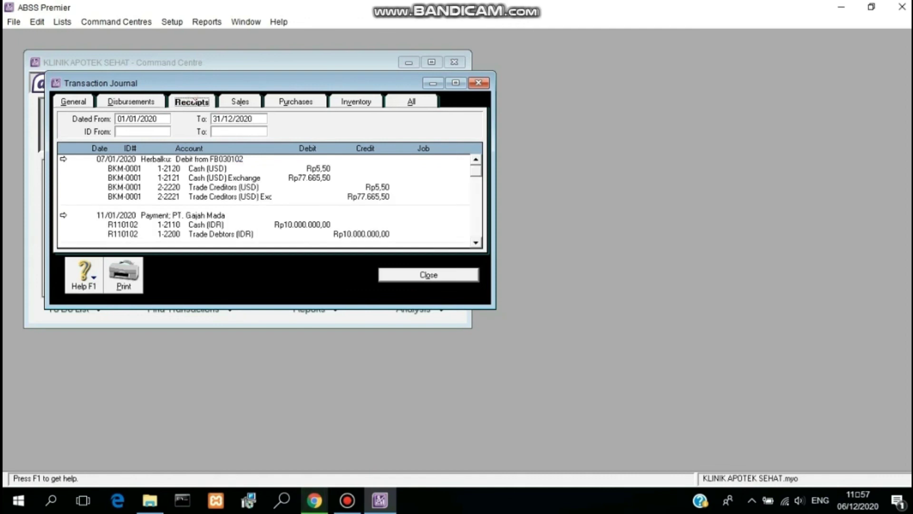
{"action": "left_click", "coordinate": [457, 83]}
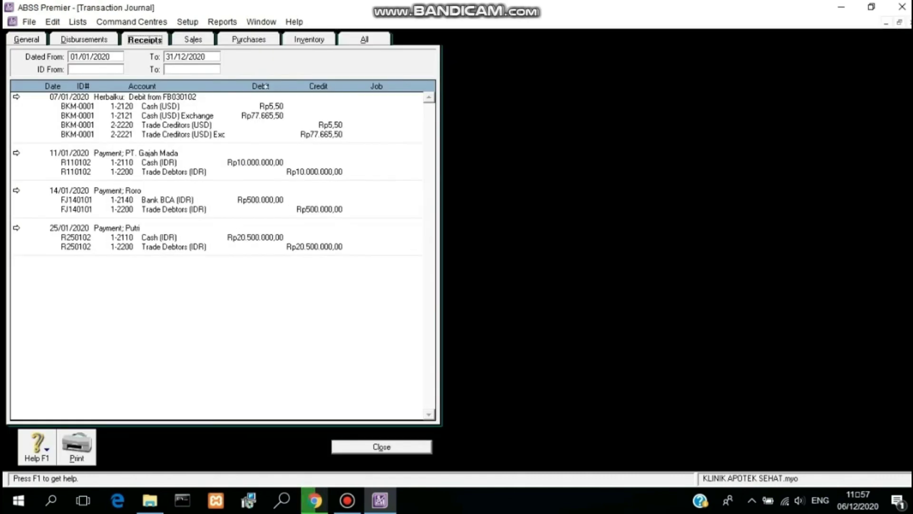
Step: Review the Sales, Purchases, Inventory and All journal entries, then close the journal
{"action": "left_click", "coordinate": [203, 42]}
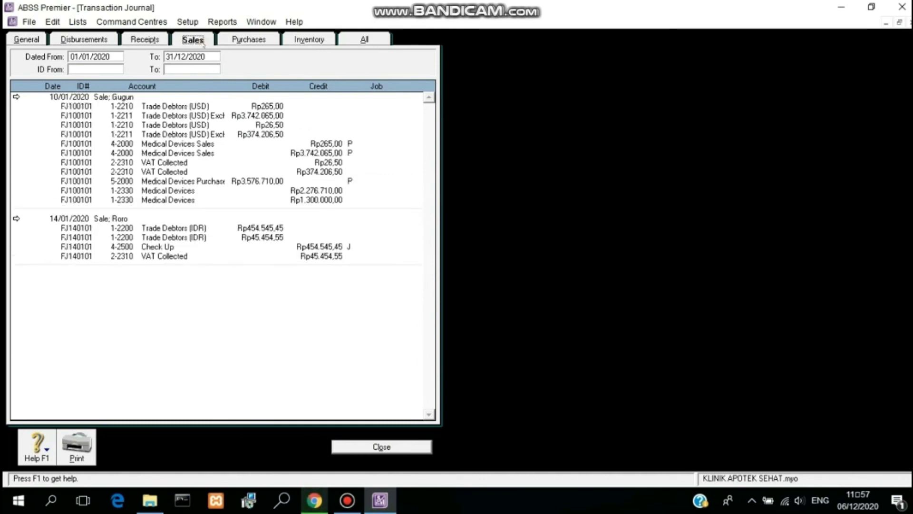
{"action": "left_click", "coordinate": [235, 42]}
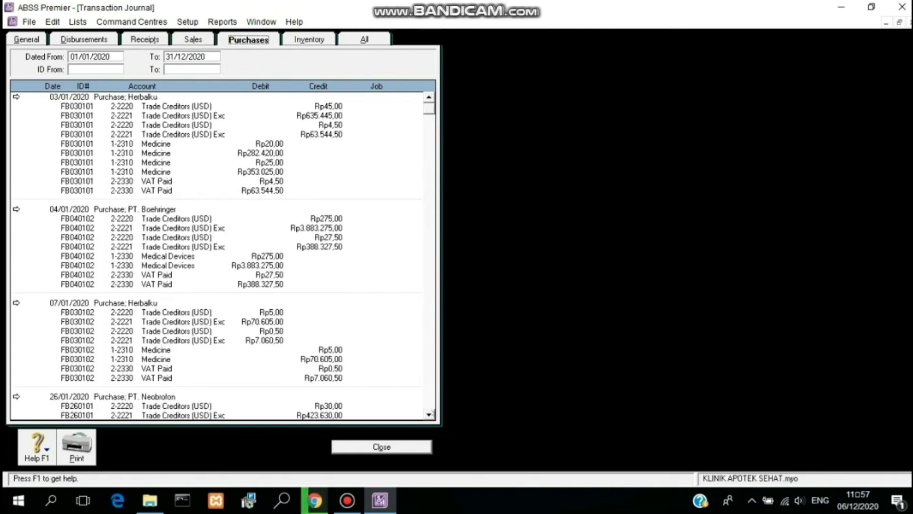
{"action": "scroll", "coordinate": [430, 412], "scroll_direction": "down", "scroll_amount": 4}
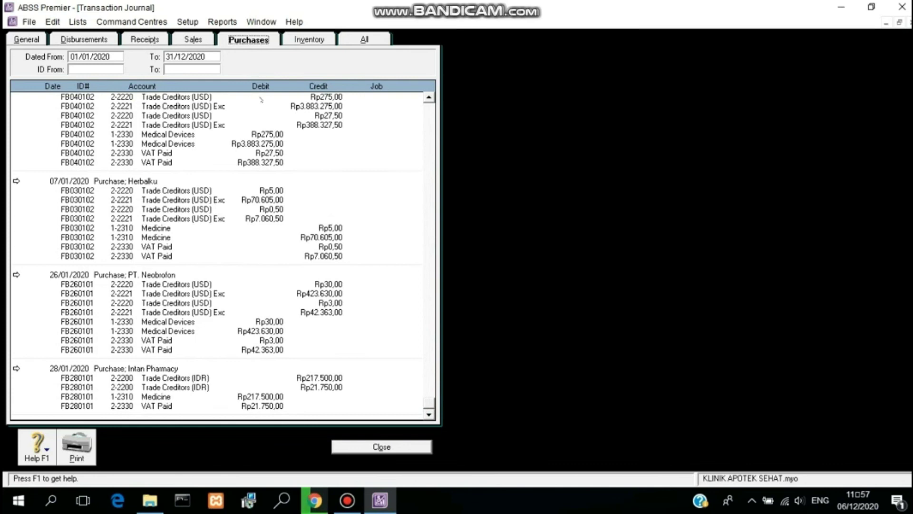
{"action": "left_click", "coordinate": [308, 42]}
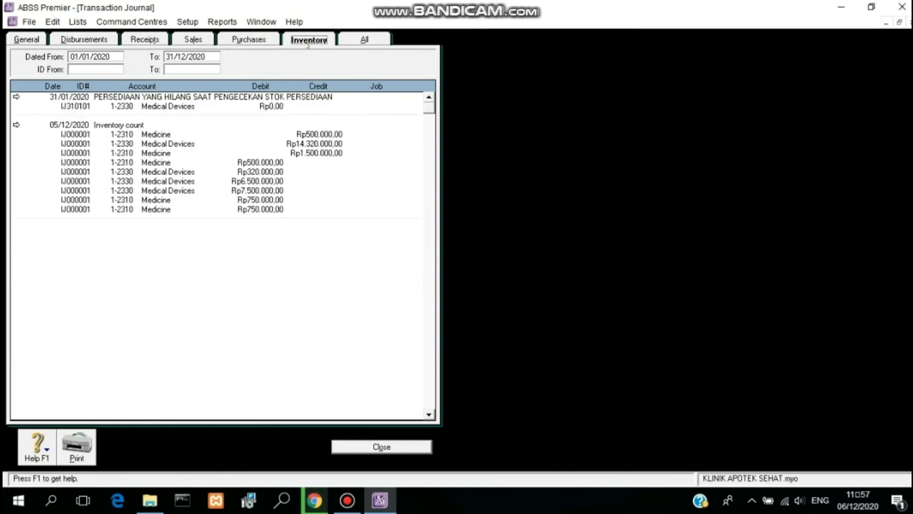
{"action": "left_click", "coordinate": [362, 38]}
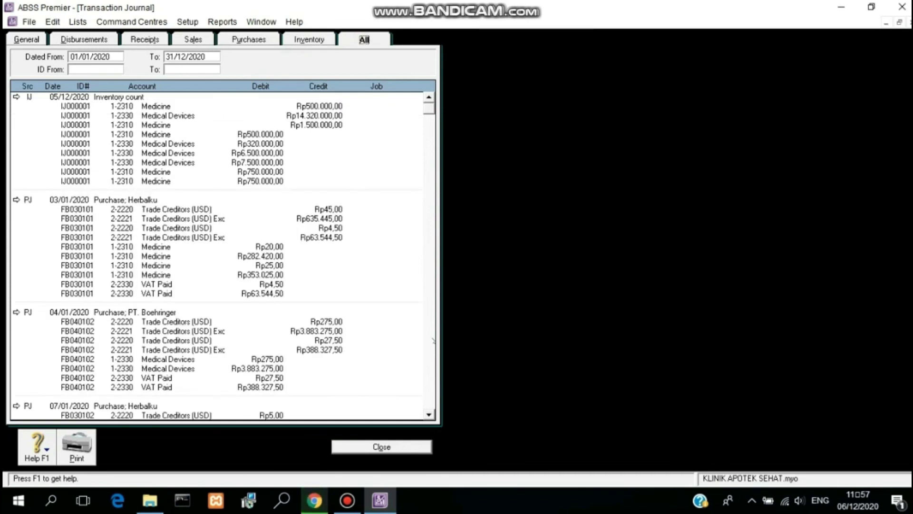
{"action": "scroll", "coordinate": [430, 414], "scroll_direction": "down", "scroll_amount": 2}
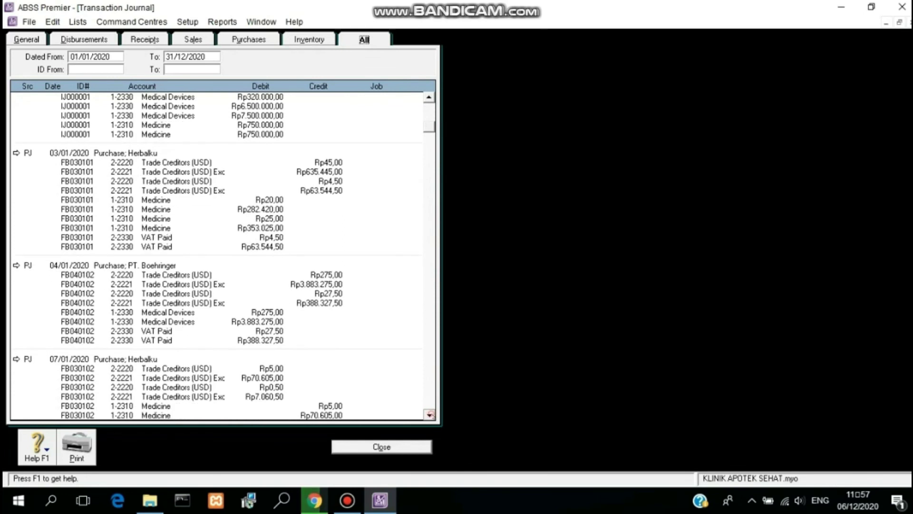
{"action": "scroll", "coordinate": [429, 414], "scroll_direction": "down", "scroll_amount": 4}
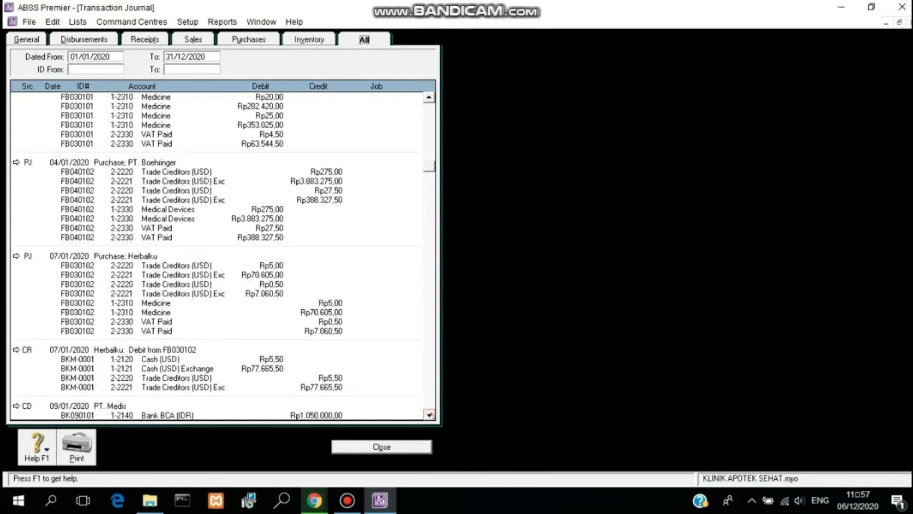
{"action": "scroll", "coordinate": [429, 414], "scroll_direction": "down", "scroll_amount": 4}
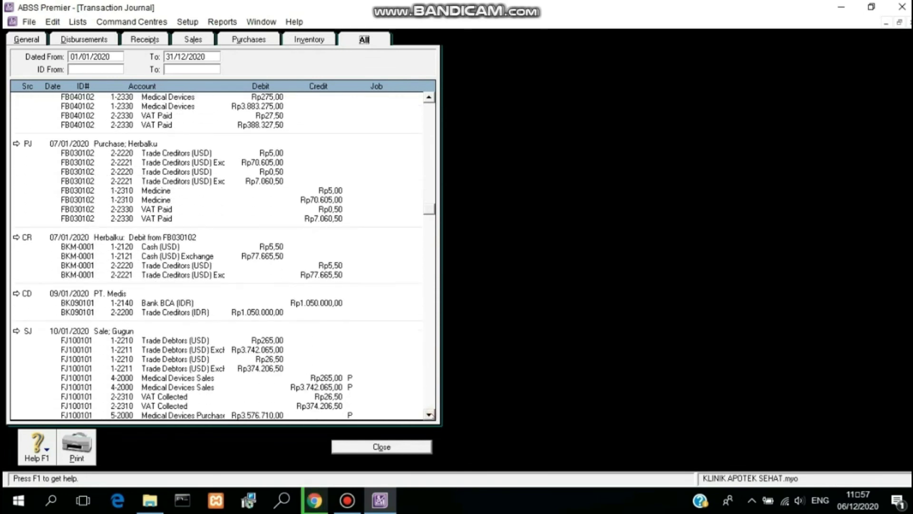
{"action": "scroll", "coordinate": [430, 414], "scroll_direction": "down", "scroll_amount": 4}
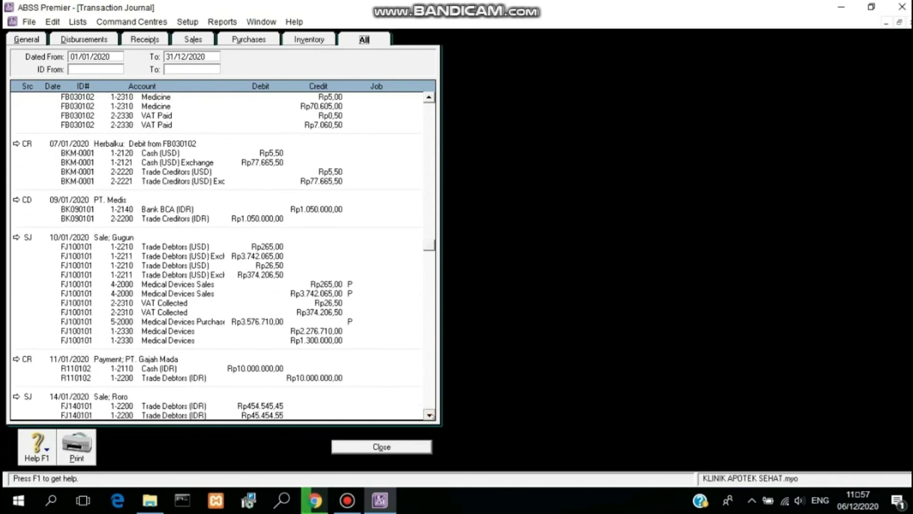
{"action": "scroll", "coordinate": [430, 414], "scroll_direction": "down", "scroll_amount": 4}
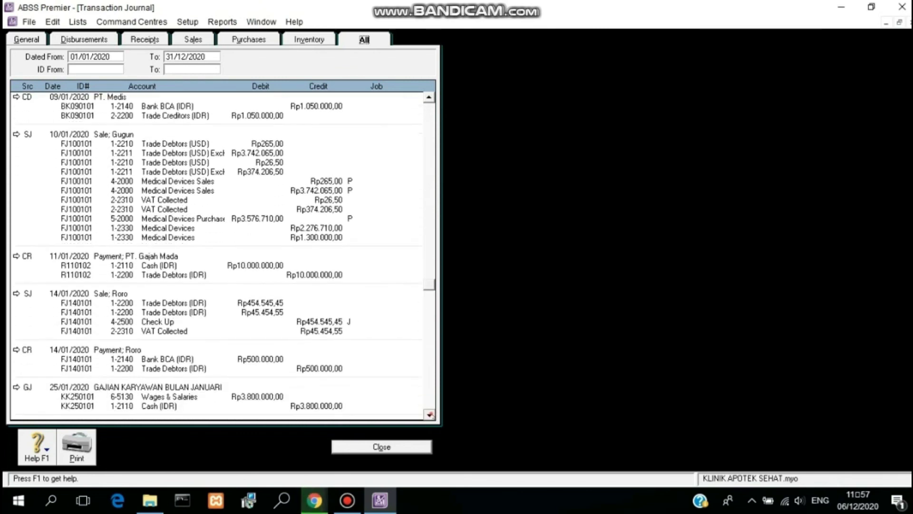
{"action": "scroll", "coordinate": [429, 414], "scroll_direction": "down", "scroll_amount": 4}
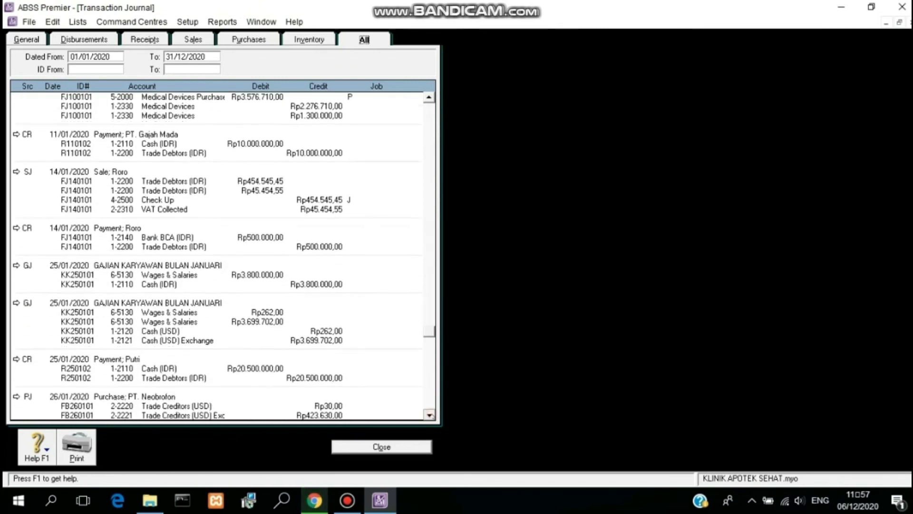
{"action": "scroll", "coordinate": [430, 415], "scroll_direction": "down", "scroll_amount": 4}
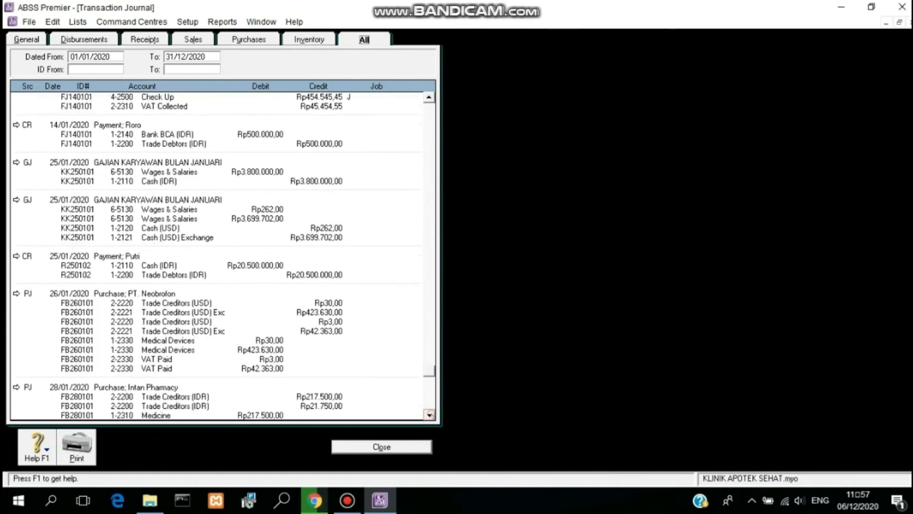
{"action": "scroll", "coordinate": [429, 414], "scroll_direction": "down", "scroll_amount": 3}
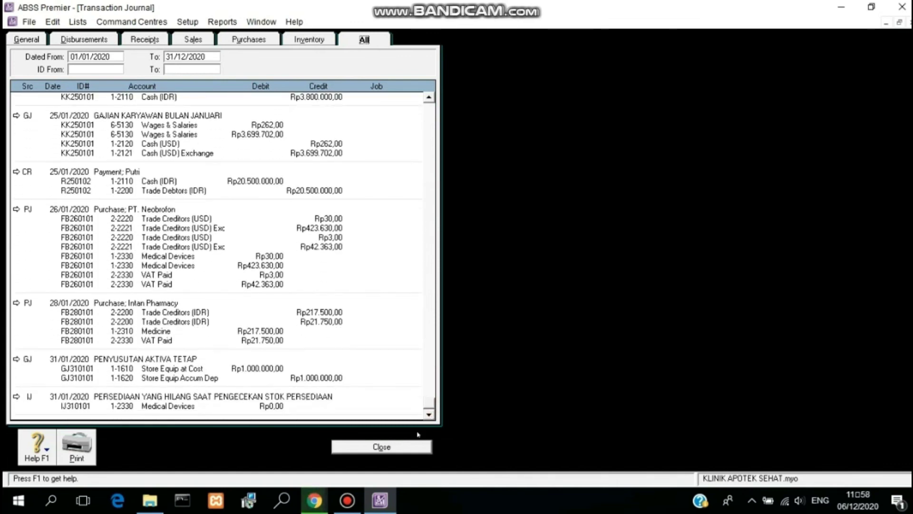
{"action": "left_click", "coordinate": [403, 450]}
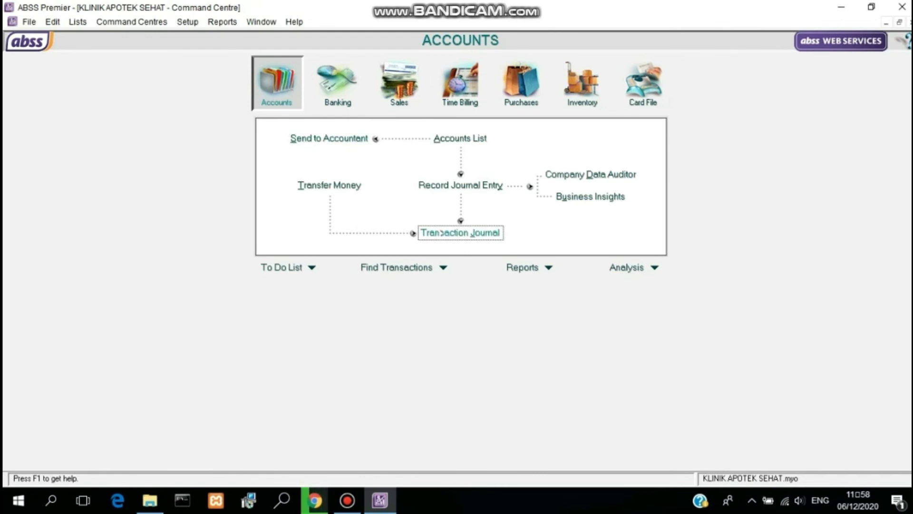
Step: Reopen the Transaction Journal on the Purchases entries for late January
{"action": "left_click", "coordinate": [425, 233]}
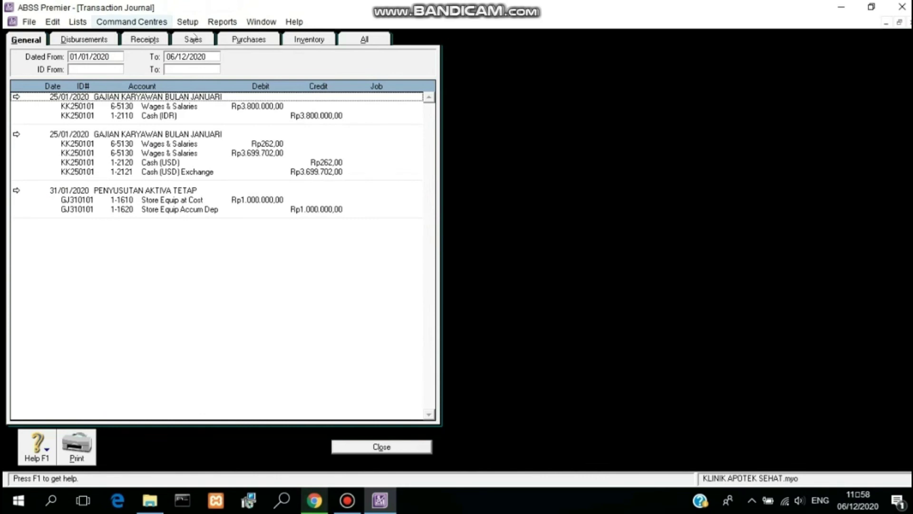
{"action": "left_click", "coordinate": [242, 40]}
{"action": "scroll", "coordinate": [49, 199], "scroll_direction": "down", "scroll_amount": 3}
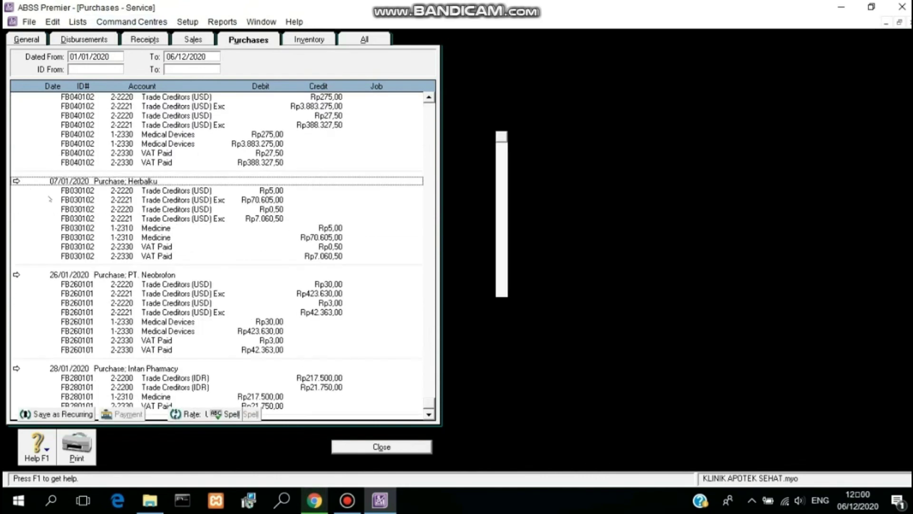
Step: Change the 07/01/2020 Herbalku bill FB030102 memo to 'Purchase; APOTEK SEHAT' and save it
{"action": "double_click", "coordinate": [85, 227]}
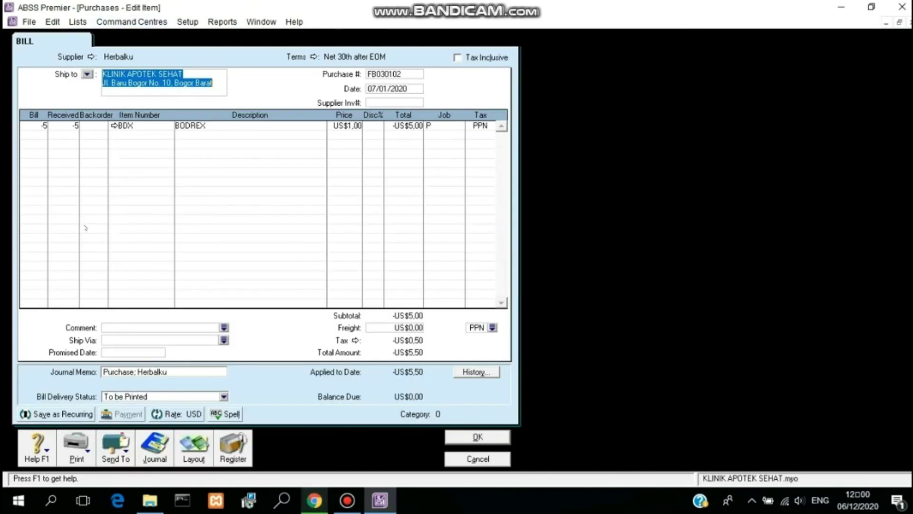
{"action": "left_click", "coordinate": [125, 372]}
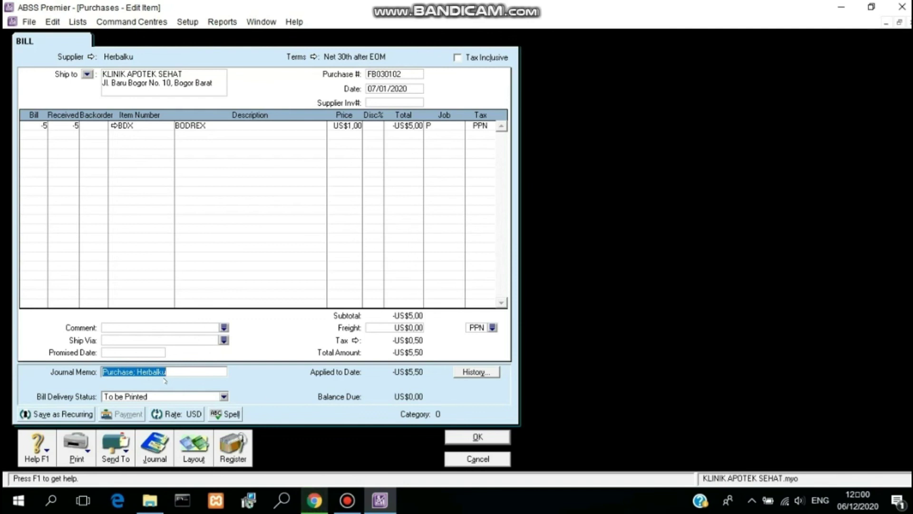
{"action": "left_click", "coordinate": [166, 371]}
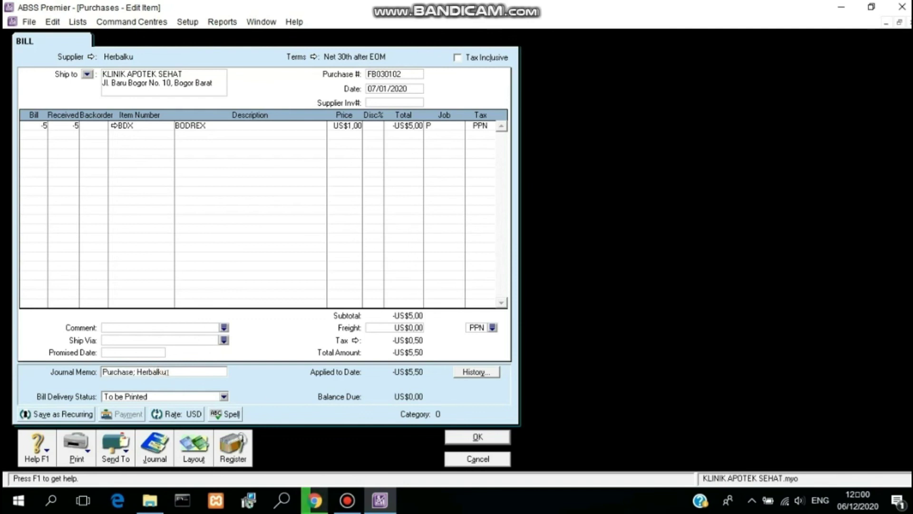
{"action": "key", "text": "BackSpace"}
{"action": "key", "text": "BackSpace"}
{"action": "key", "text": "BackSpace"}
{"action": "key", "text": "BackSpace"}
{"action": "key", "text": "BackSpace"}
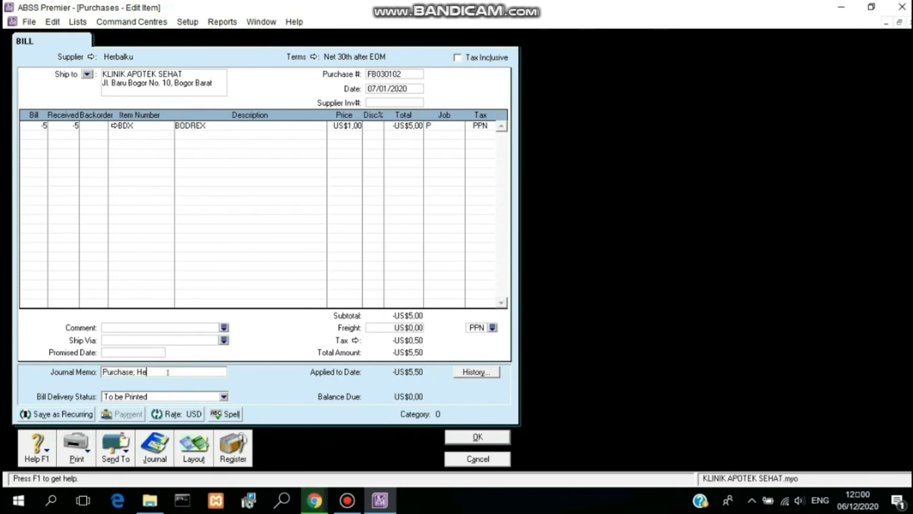
{"action": "type", "text": "APOTEK SEHAT"}
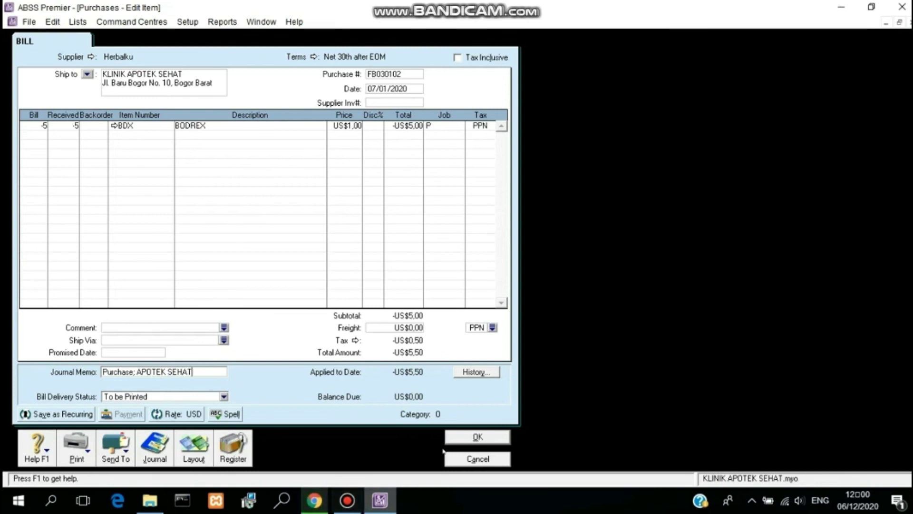
{"action": "left_click", "coordinate": [457, 436]}
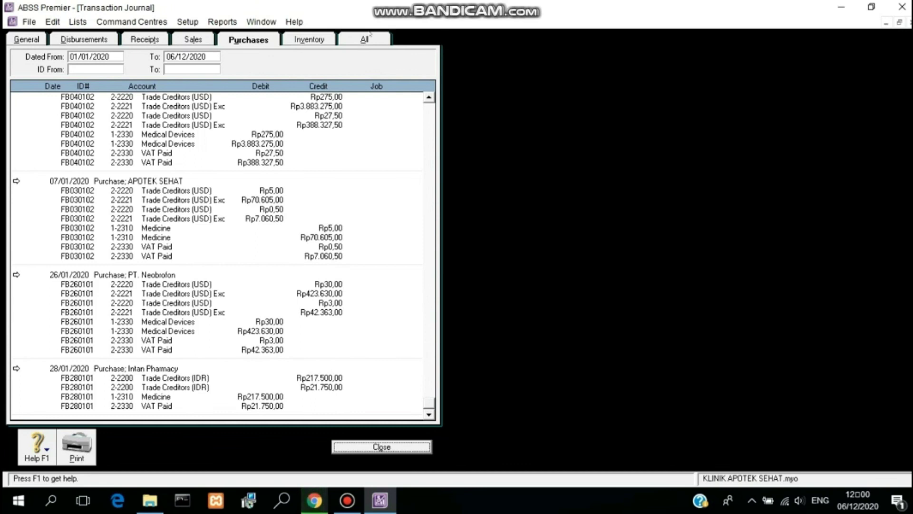
Step: Show all journal entries and open the 25/01/2020 KK250101 wages entry (Rp3.800.000)
{"action": "left_click", "coordinate": [365, 40]}
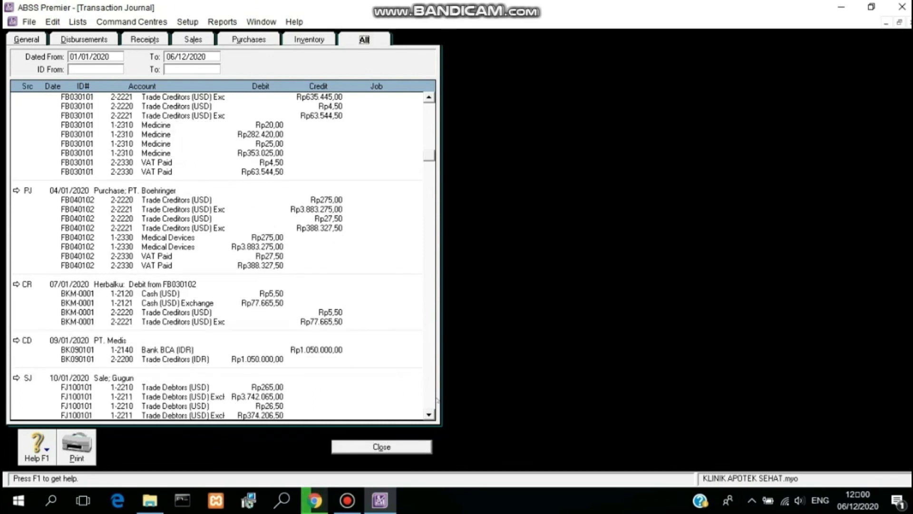
{"action": "left_click", "coordinate": [428, 414]}
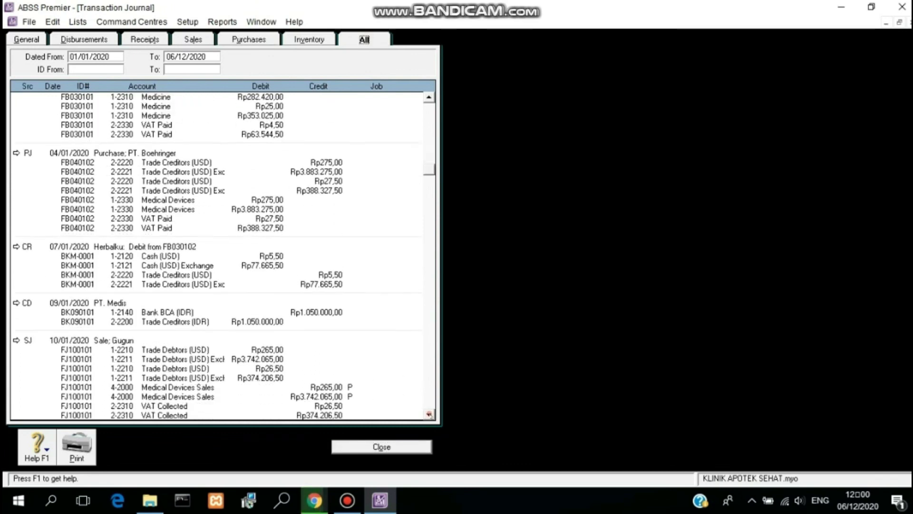
{"action": "left_click_drag", "start_coordinate": [429, 415], "coordinate": [429, 414]}
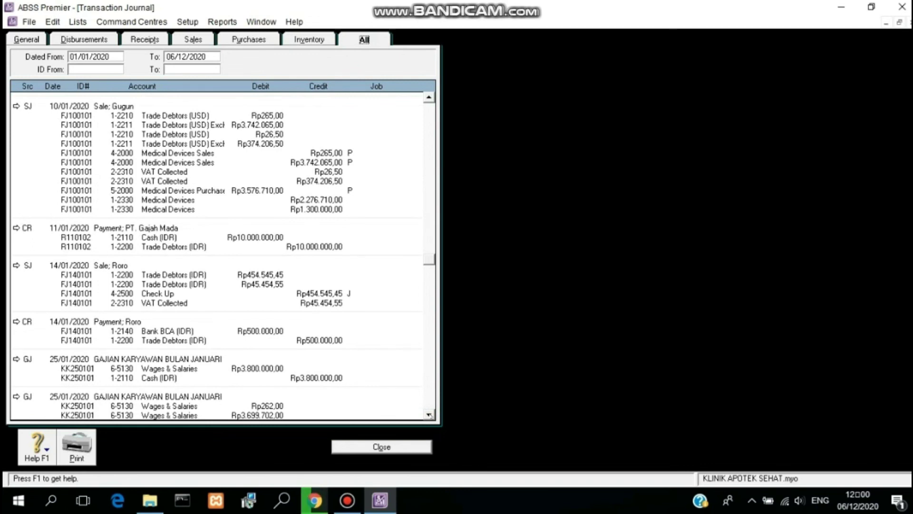
{"action": "scroll", "coordinate": [224, 257], "scroll_direction": "down", "scroll_amount": 2}
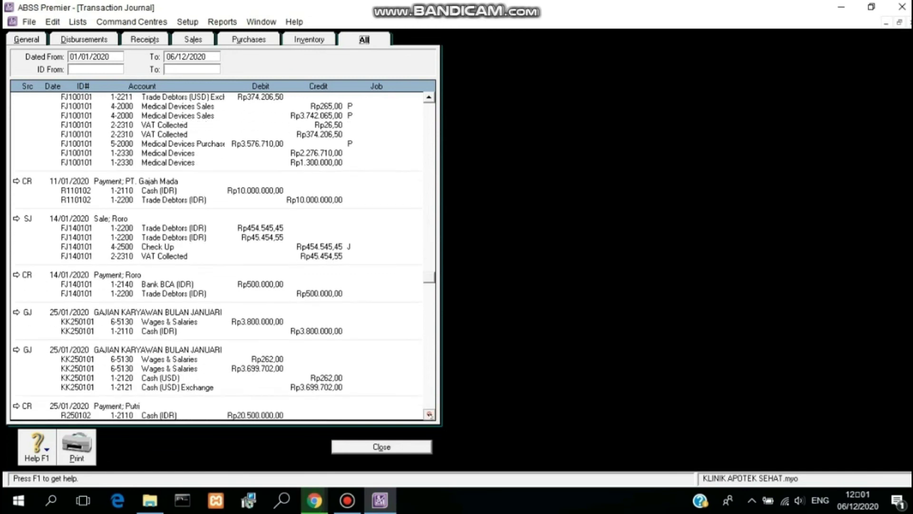
{"action": "left_click", "coordinate": [429, 414]}
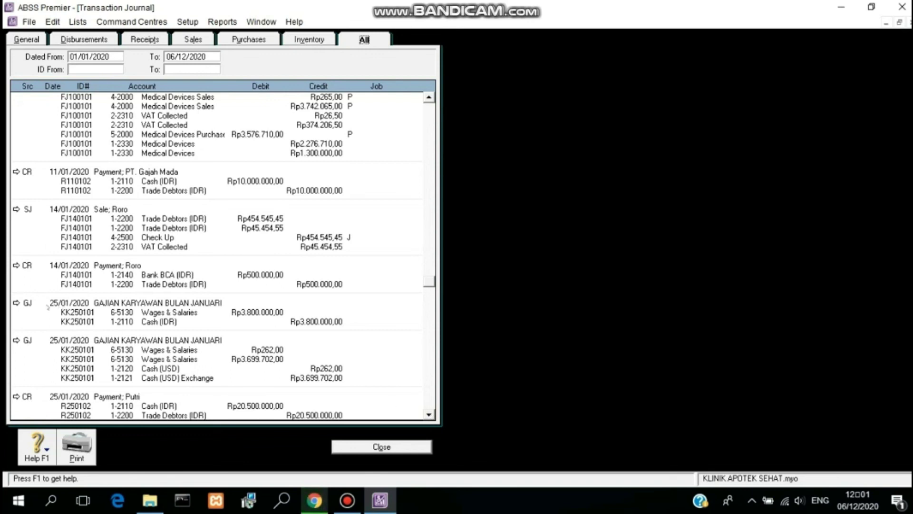
{"action": "left_click", "coordinate": [17, 303]}
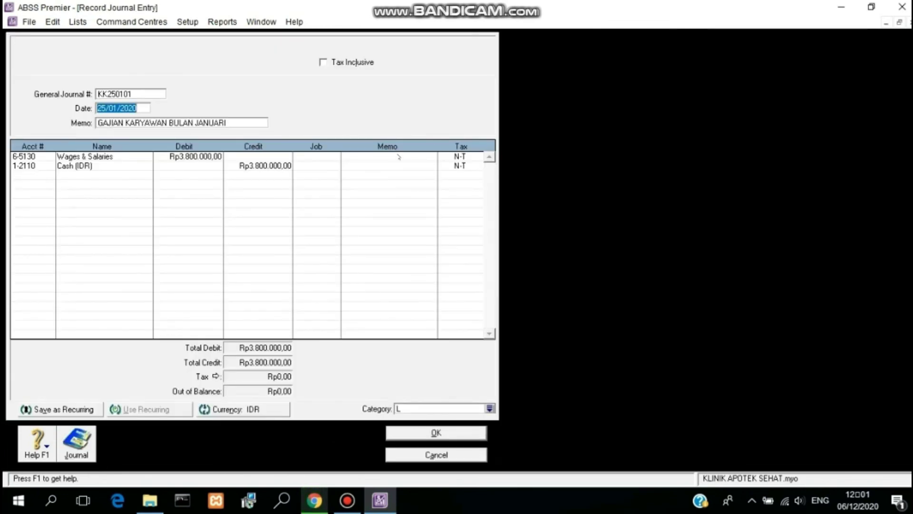
{"action": "right_click", "coordinate": [418, 83]}
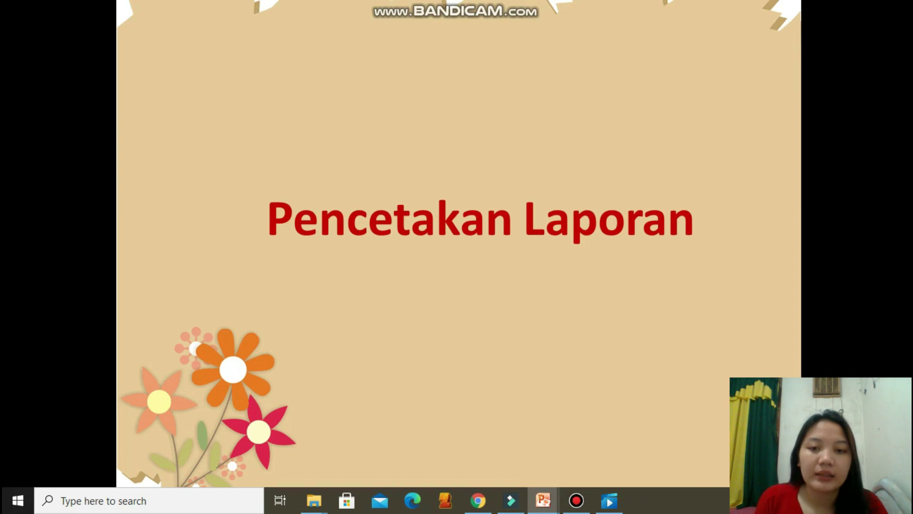
Step: Advance through the Profit & Loss, Account Transaction, Balance Sheet, Cash, Sales and Purchase slides
{"action": "key", "text": "Right"}
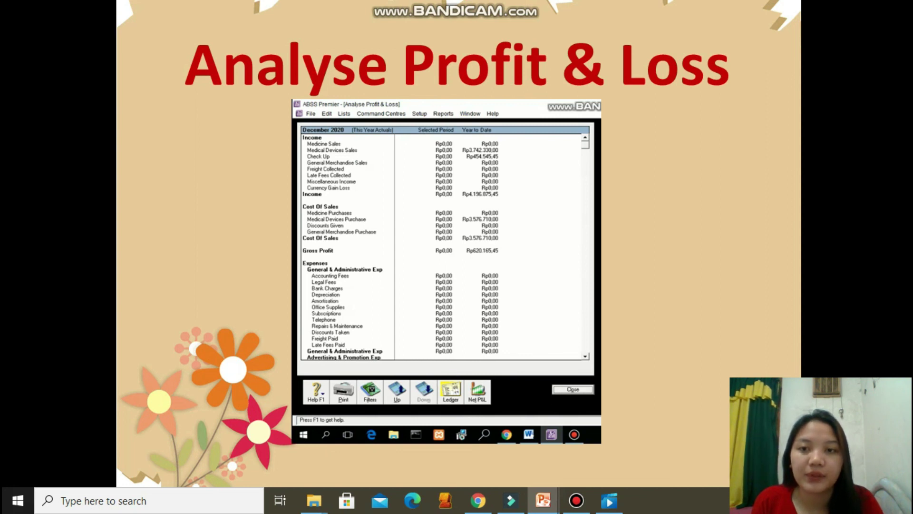
{"action": "key", "text": "Right"}
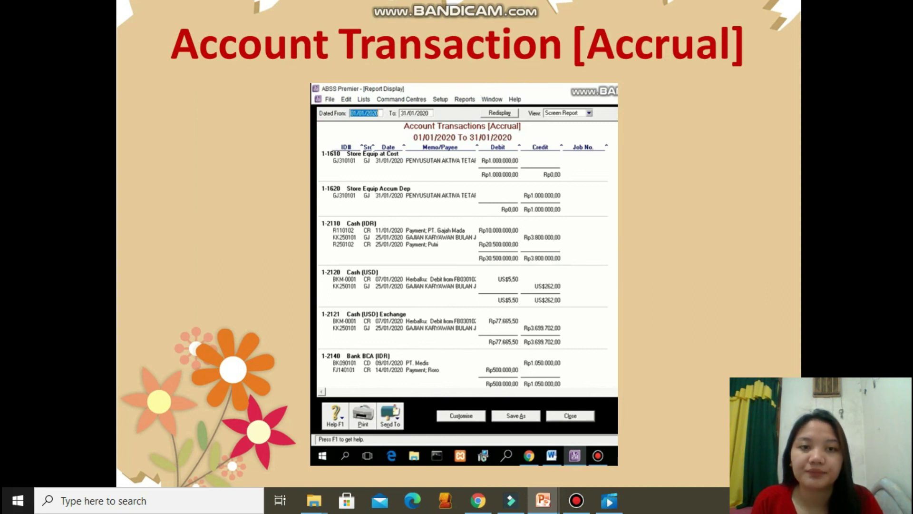
{"action": "key", "text": "Right"}
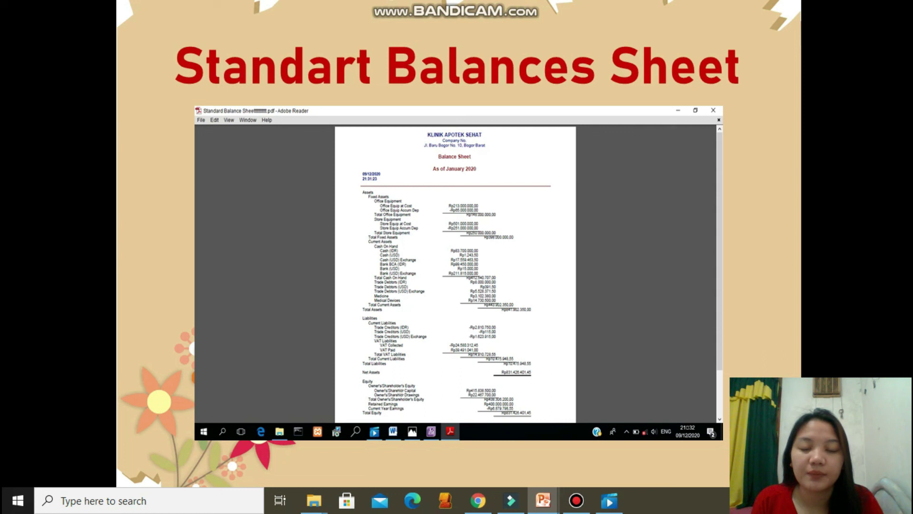
{"action": "key", "text": "Right"}
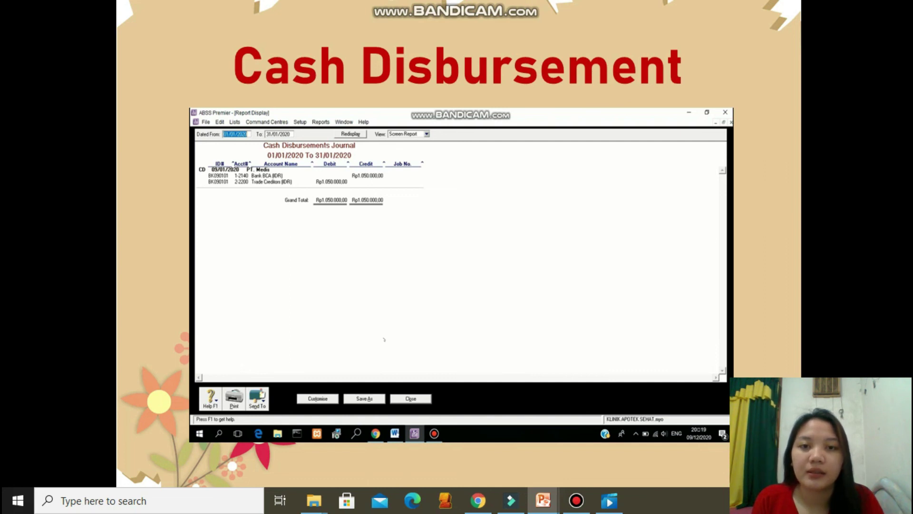
{"action": "key", "text": "Right"}
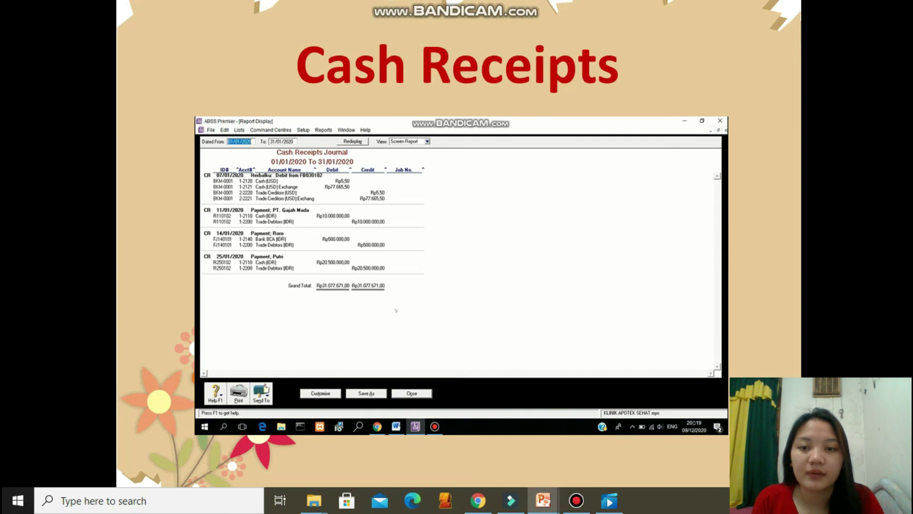
{"action": "key", "text": "Right"}
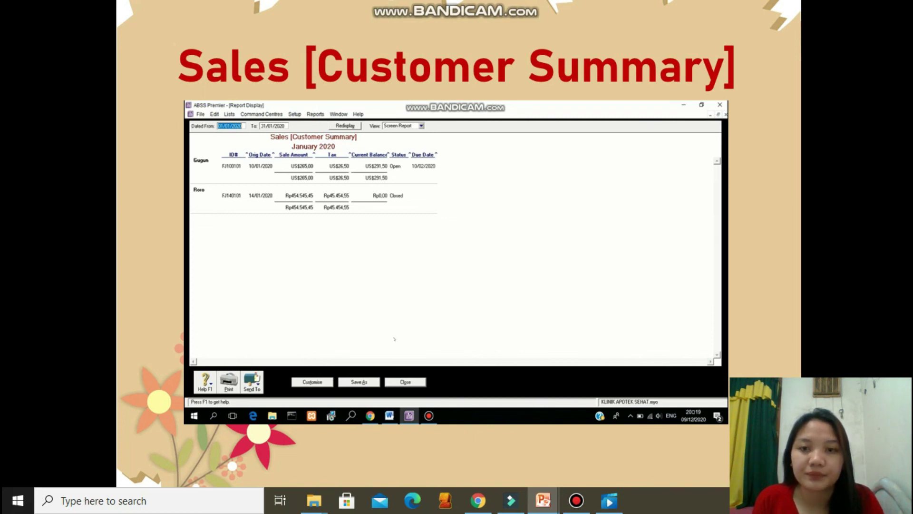
{"action": "key", "text": "Right"}
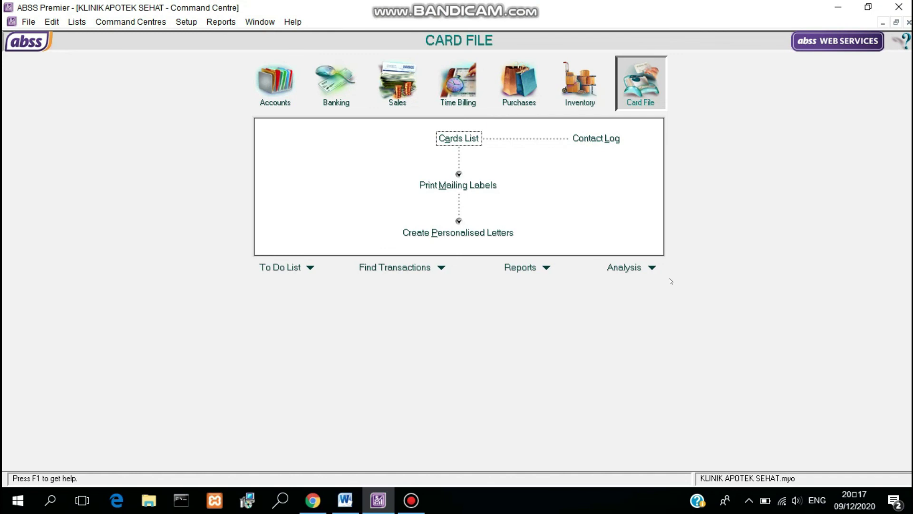
Step: Open the Profit and Loss analysis and review it down to the Rp6.879.798,55 net loss
{"action": "left_click", "coordinate": [652, 267]}
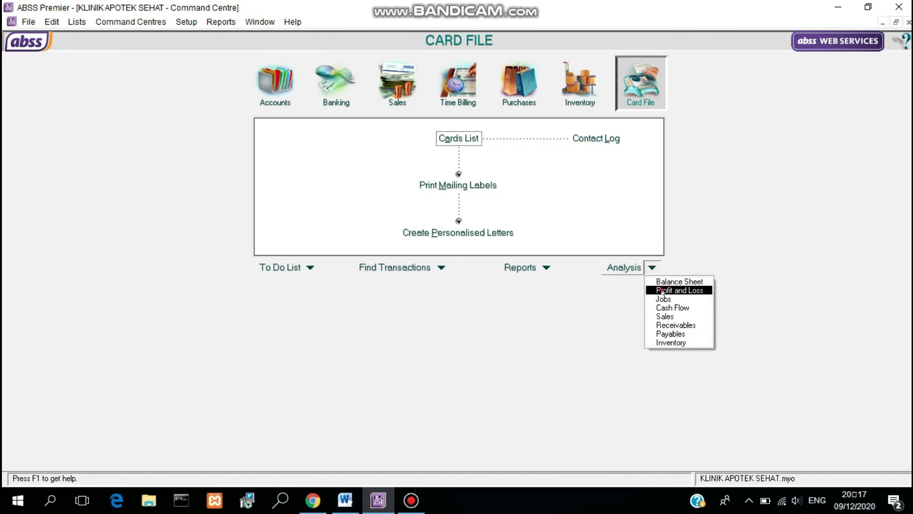
{"action": "left_click", "coordinate": [662, 290]}
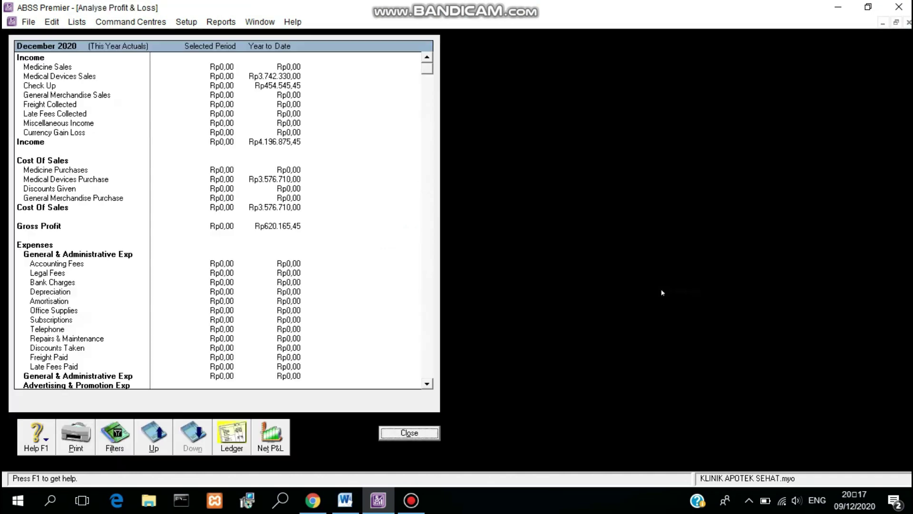
{"action": "left_click", "coordinate": [429, 383]}
{"action": "left_click_drag", "start_coordinate": [428, 383], "coordinate": [429, 383]}
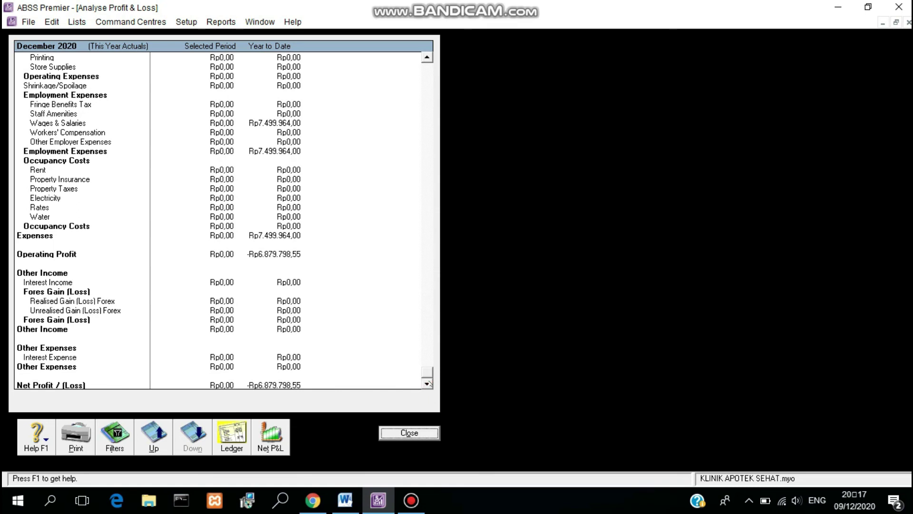
Step: Start and cancel a print of the analysis, close it, and bring up the report categories
{"action": "left_click", "coordinate": [77, 434]}
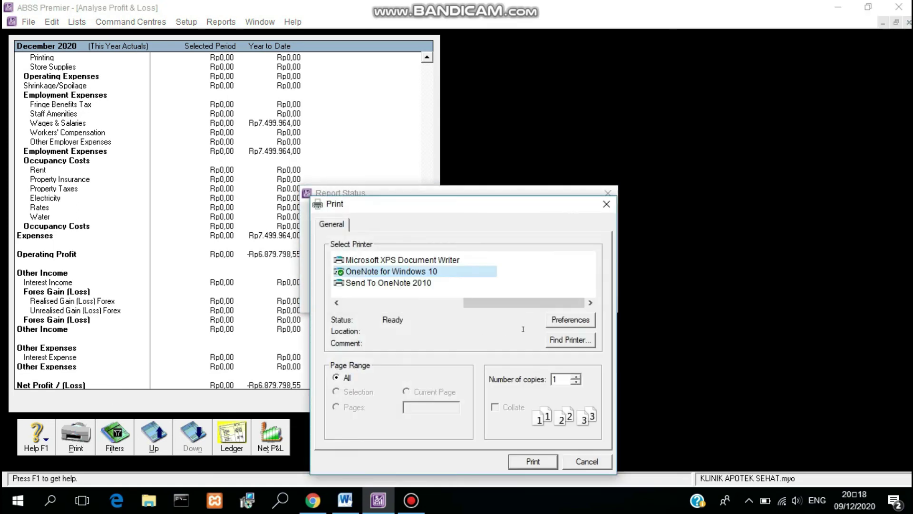
{"action": "left_click", "coordinate": [586, 466]}
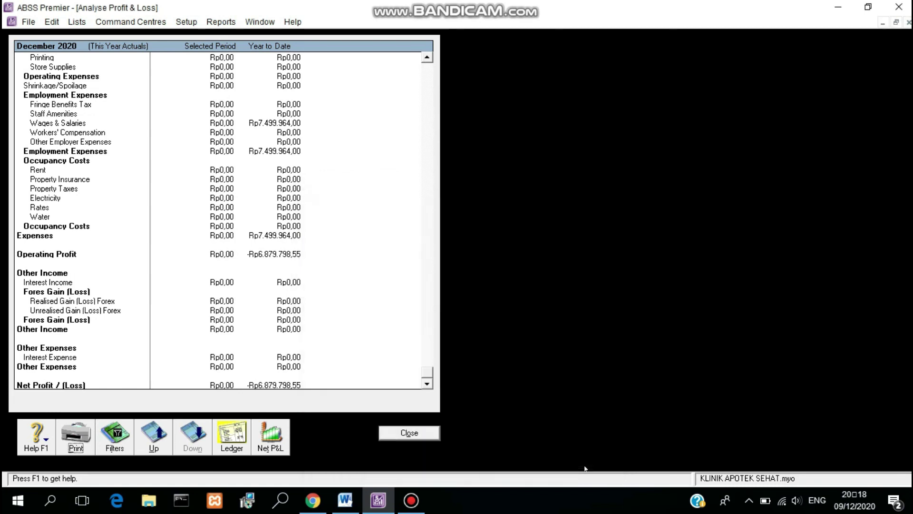
{"action": "left_click", "coordinate": [410, 433]}
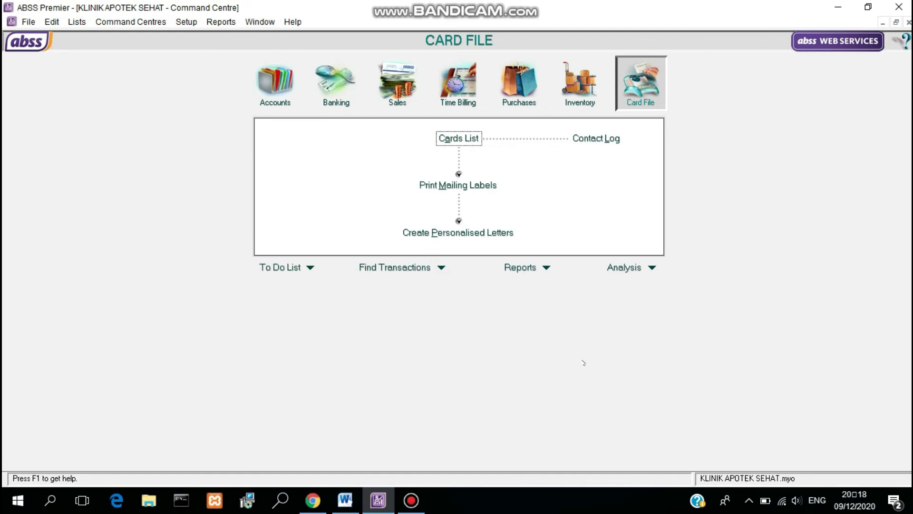
{"action": "left_click", "coordinate": [547, 268]}
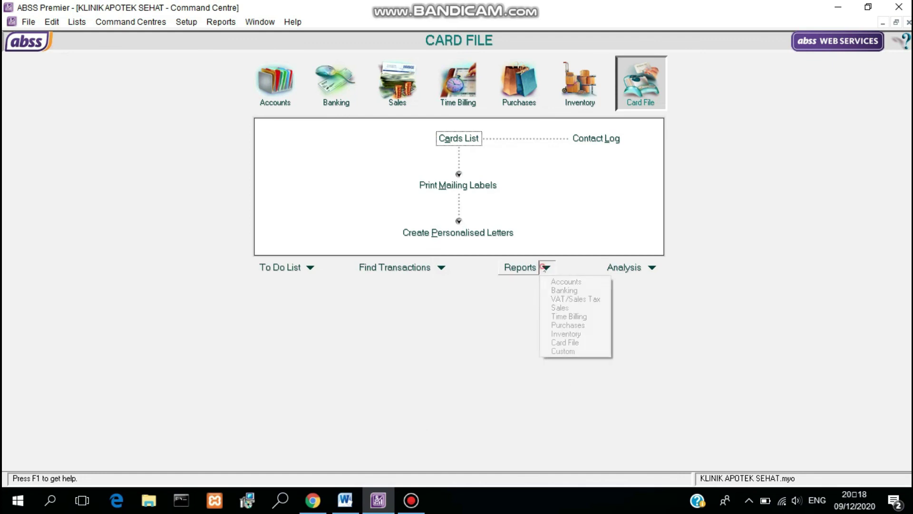
Step: Generate the Account Transactions [Accrual] report for January 2020
{"action": "left_click", "coordinate": [556, 282]}
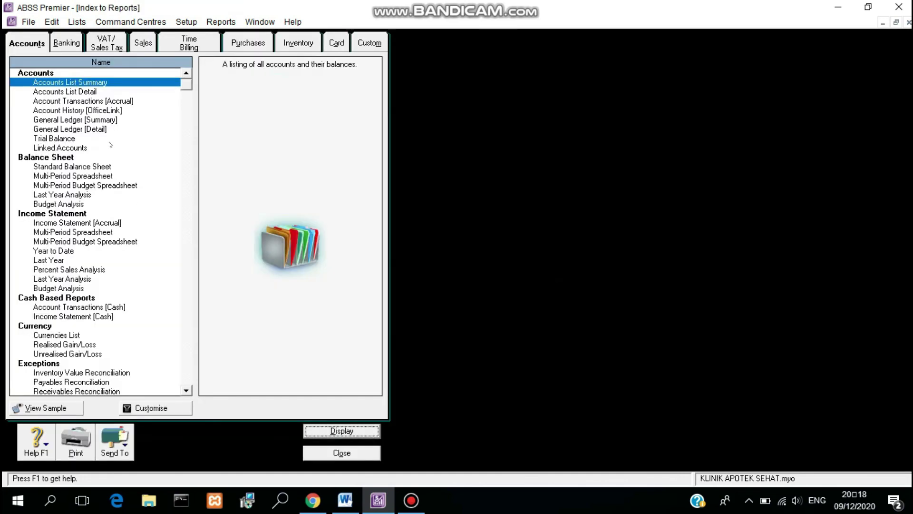
{"action": "left_click", "coordinate": [93, 101]}
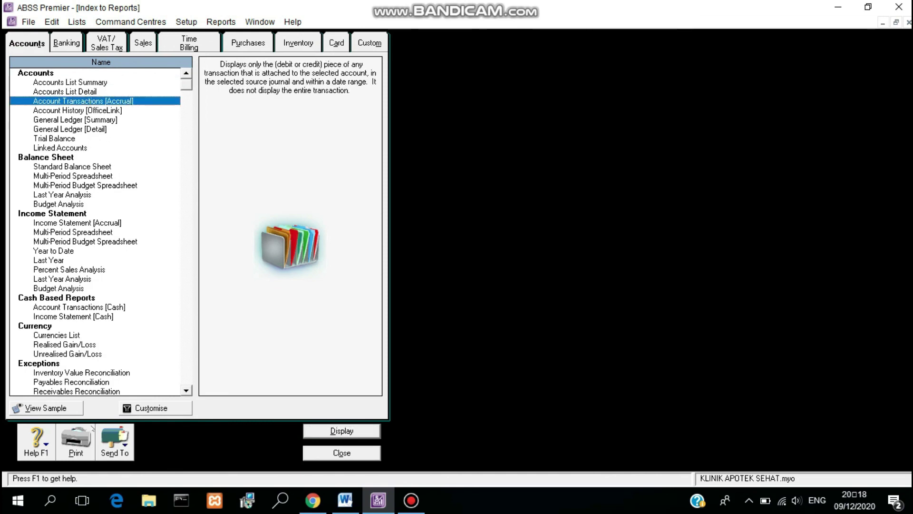
{"action": "left_click", "coordinate": [159, 407]}
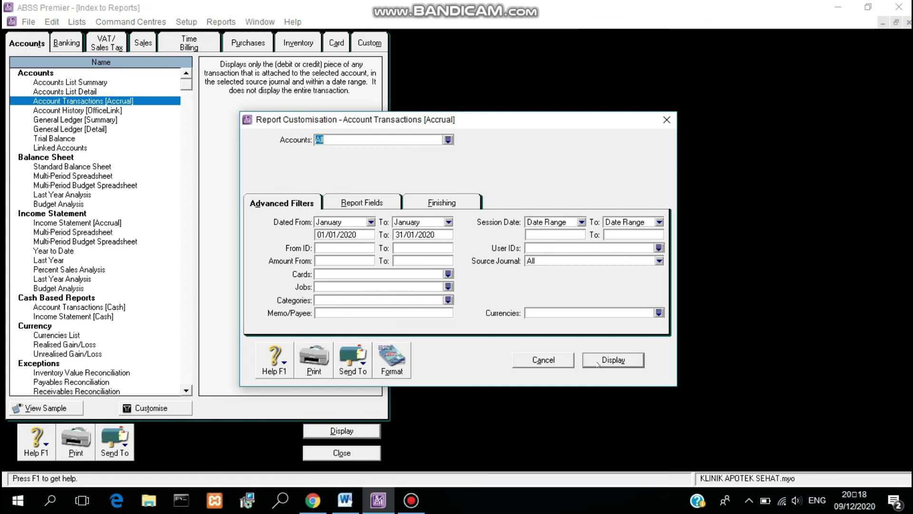
{"action": "left_click", "coordinate": [598, 364]}
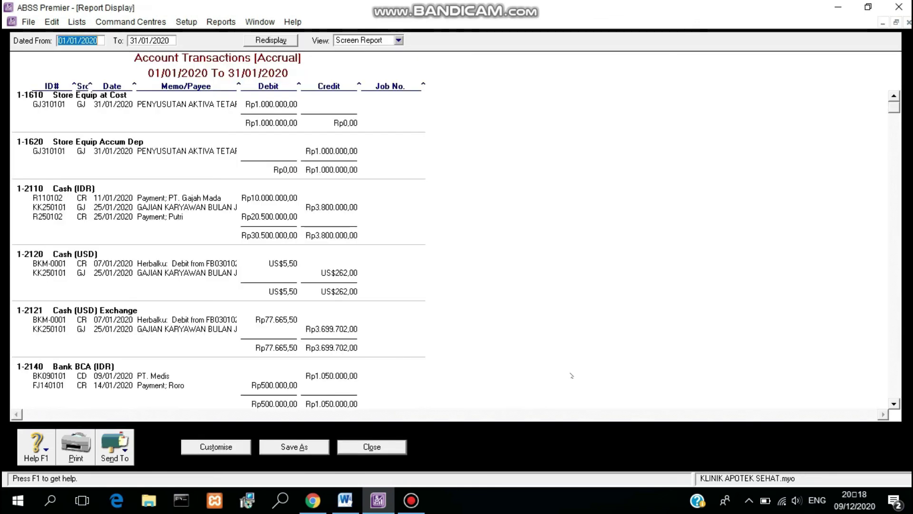
Step: Scroll the report down to Wages & Salaries at Rp7.499.964,00, then close it
{"action": "left_click", "coordinate": [894, 403]}
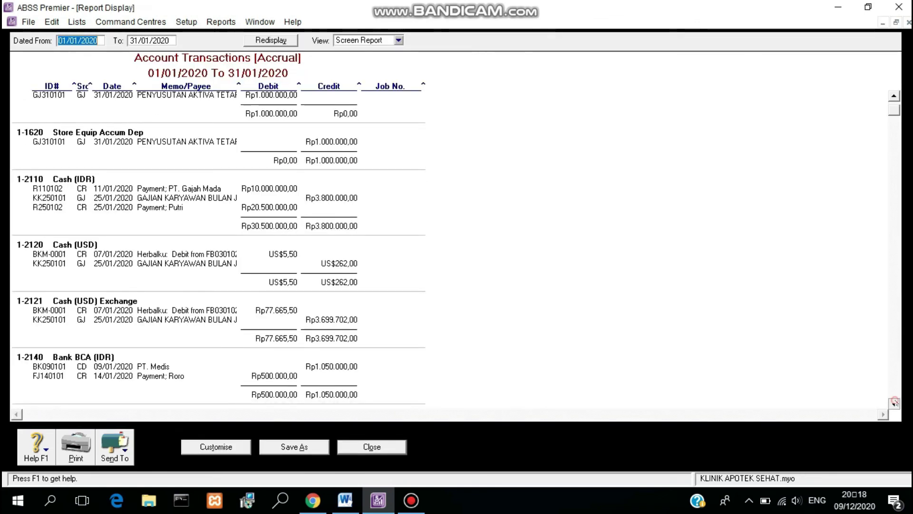
{"action": "left_click", "coordinate": [894, 402]}
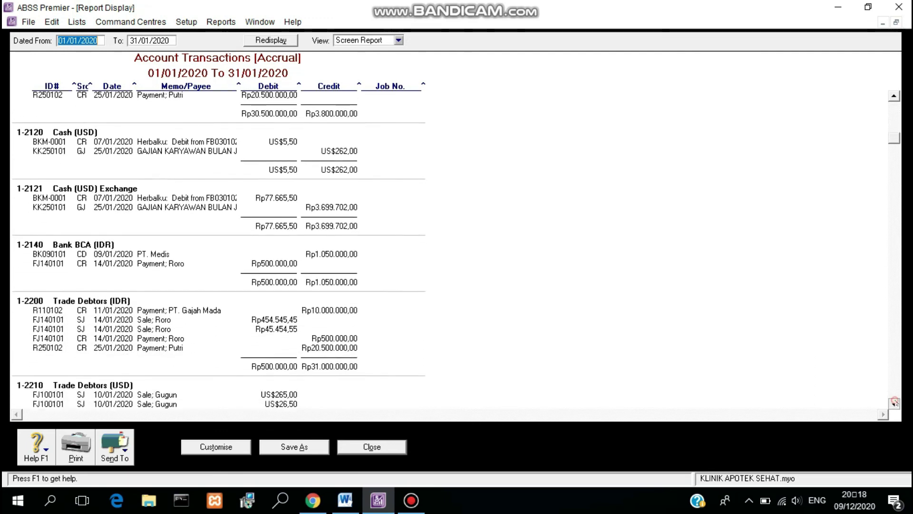
{"action": "left_click", "coordinate": [894, 403]}
{"action": "left_click", "coordinate": [894, 403]}
{"action": "left_click", "coordinate": [894, 403]}
{"action": "left_click", "coordinate": [894, 403]}
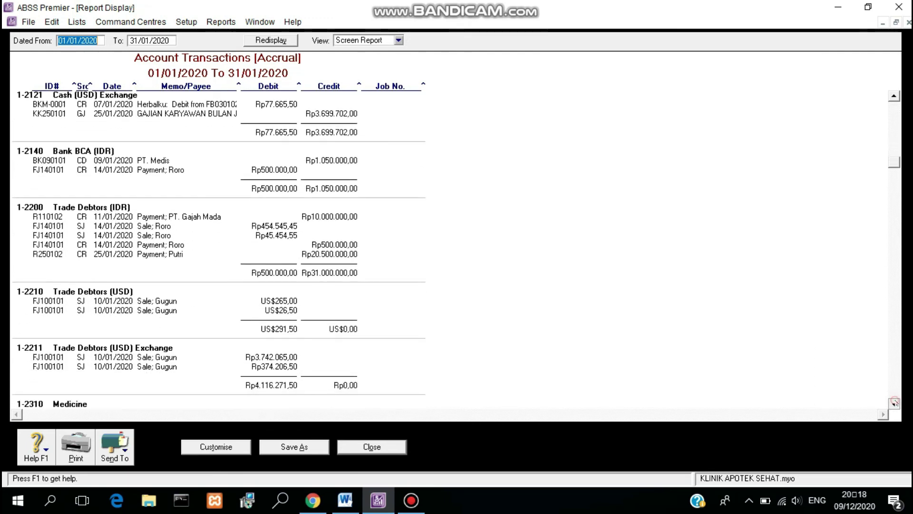
{"action": "left_click", "coordinate": [894, 402]}
{"action": "left_click", "coordinate": [894, 403]}
{"action": "left_click", "coordinate": [894, 403]}
{"action": "left_click", "coordinate": [894, 403]}
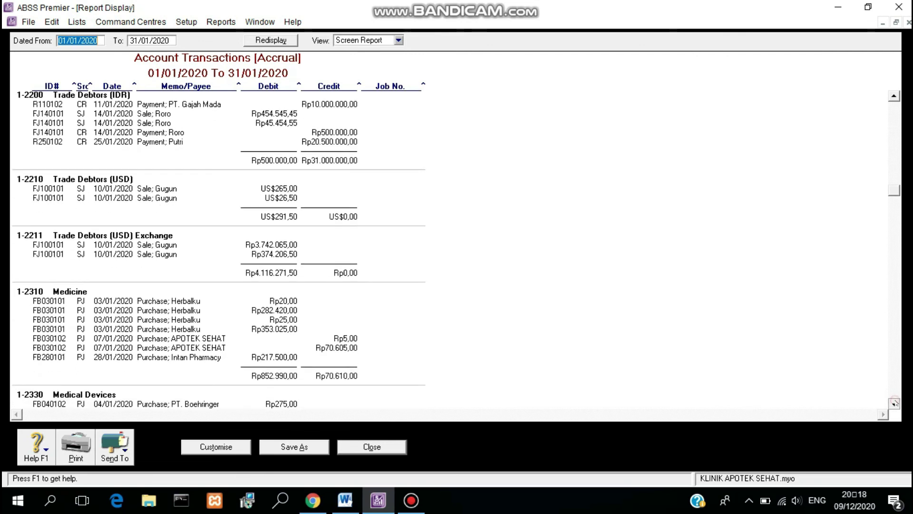
{"action": "left_click", "coordinate": [893, 403]}
{"action": "left_click", "coordinate": [894, 402]}
{"action": "left_click", "coordinate": [894, 403]}
{"action": "left_click", "coordinate": [894, 402]}
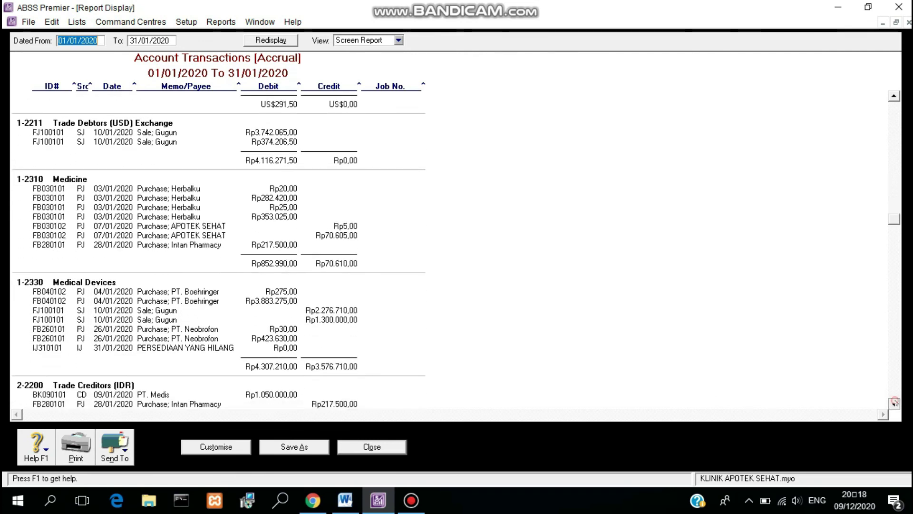
{"action": "left_click", "coordinate": [894, 402]}
{"action": "left_click", "coordinate": [894, 402]}
{"action": "left_click", "coordinate": [894, 403]}
{"action": "left_click", "coordinate": [893, 403]}
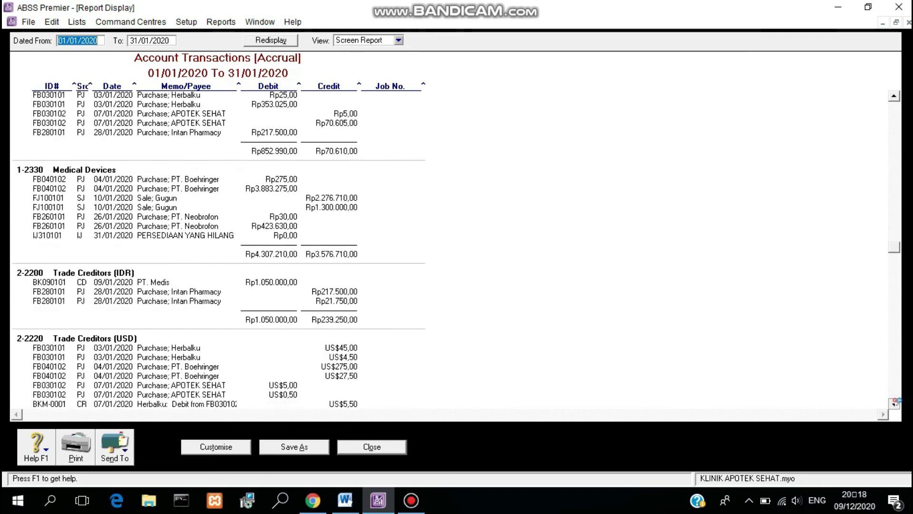
{"action": "left_click", "coordinate": [894, 402]}
{"action": "left_click", "coordinate": [894, 402]}
{"action": "left_click", "coordinate": [894, 403]}
{"action": "left_click", "coordinate": [894, 403]}
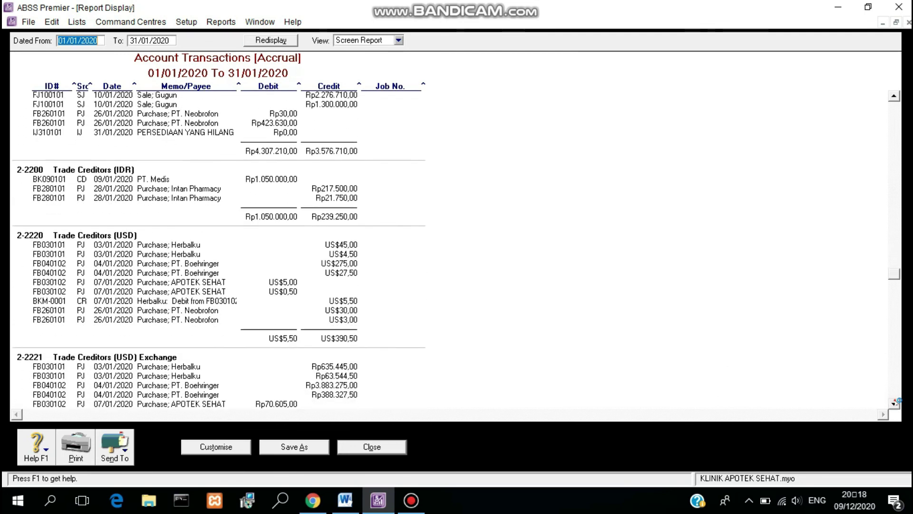
{"action": "left_click", "coordinate": [894, 402]}
{"action": "left_click", "coordinate": [894, 402]}
{"action": "left_click", "coordinate": [894, 403]}
{"action": "left_click", "coordinate": [894, 403]}
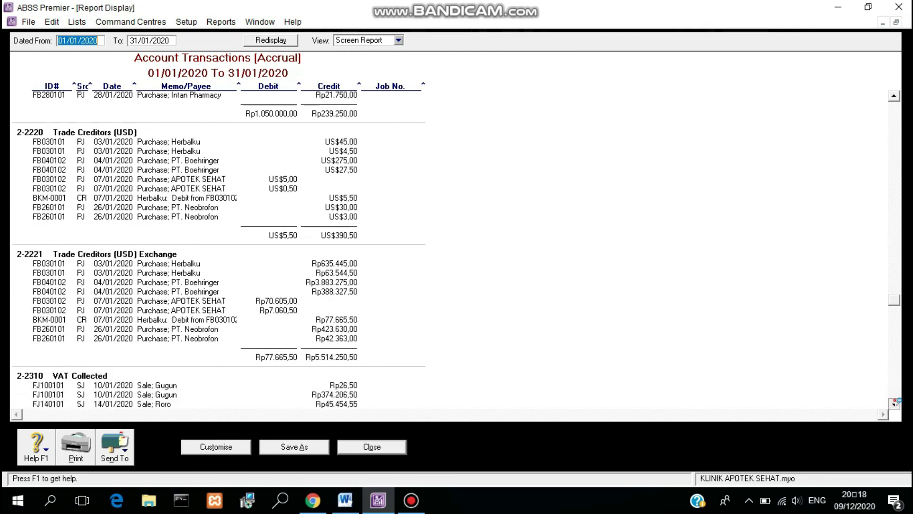
{"action": "left_click", "coordinate": [894, 403]}
{"action": "left_click", "coordinate": [894, 403]}
{"action": "left_click", "coordinate": [894, 403]}
{"action": "left_click", "coordinate": [894, 402]}
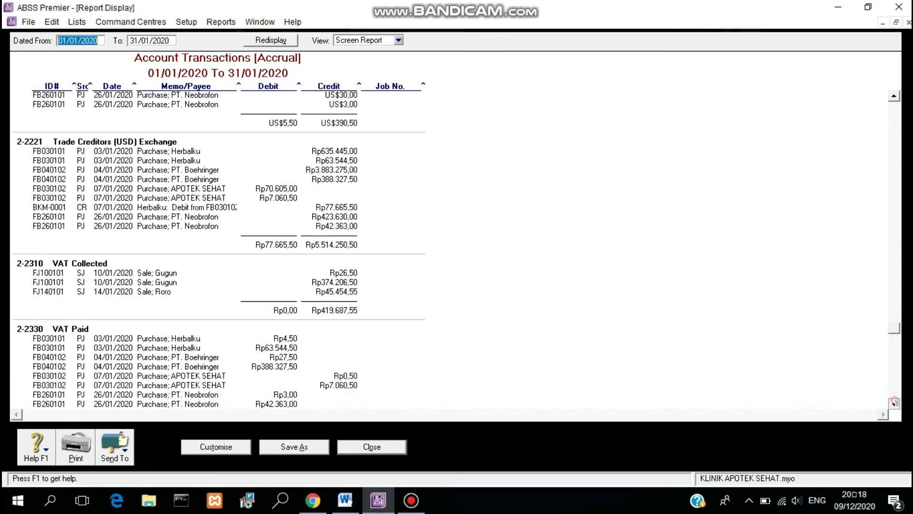
{"action": "left_click", "coordinate": [894, 402]}
{"action": "left_click", "coordinate": [894, 403]}
{"action": "left_click", "coordinate": [894, 403]}
{"action": "left_click", "coordinate": [894, 402]}
{"action": "left_click", "coordinate": [894, 403]}
{"action": "left_click", "coordinate": [894, 403]}
{"action": "left_click", "coordinate": [894, 402]}
{"action": "left_click", "coordinate": [894, 403]}
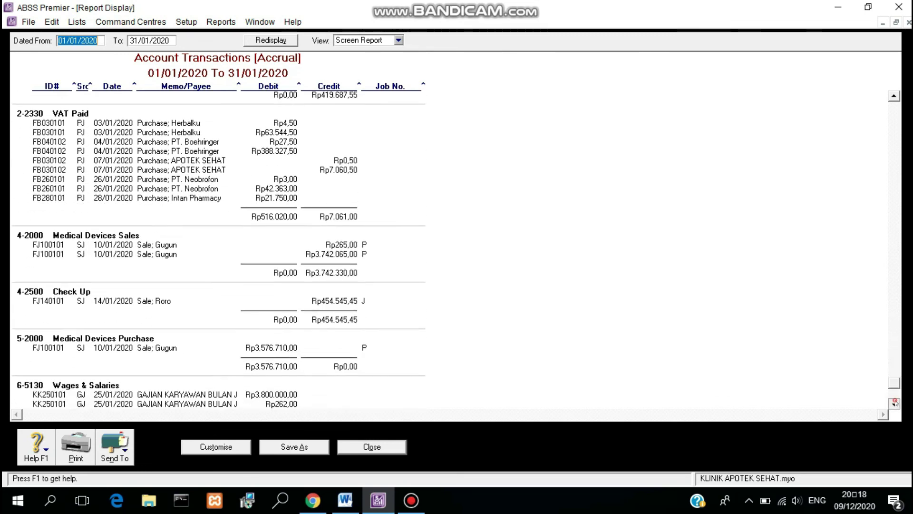
{"action": "left_click", "coordinate": [893, 403]}
{"action": "left_click", "coordinate": [894, 402]}
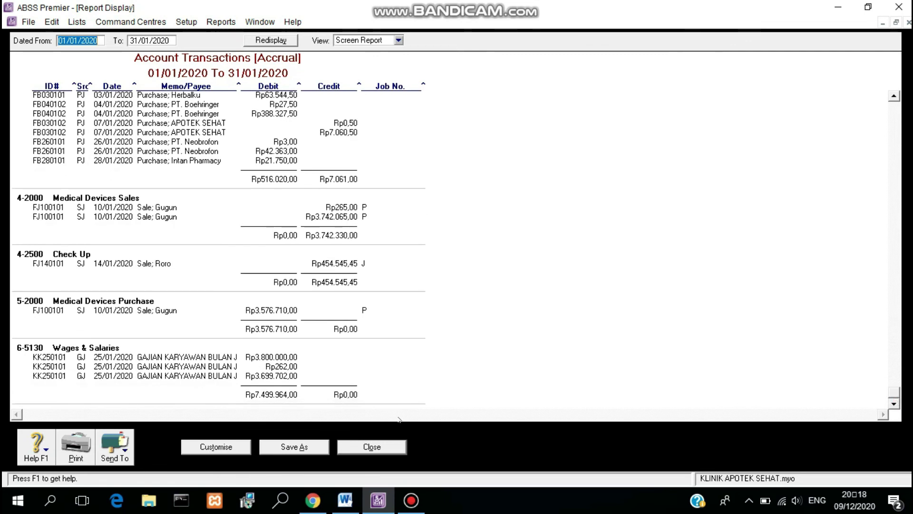
{"action": "left_click", "coordinate": [394, 447]}
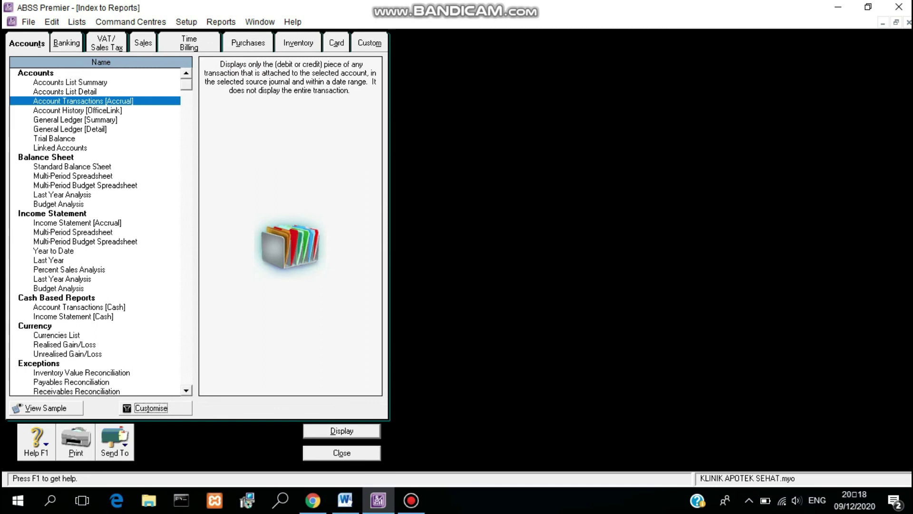
Step: Display the Standard Balance Sheet as of 31/01/2020, review it to total equity Rp831.426.401,45, and close it
{"action": "left_click", "coordinate": [97, 166]}
{"action": "left_click", "coordinate": [151, 405]}
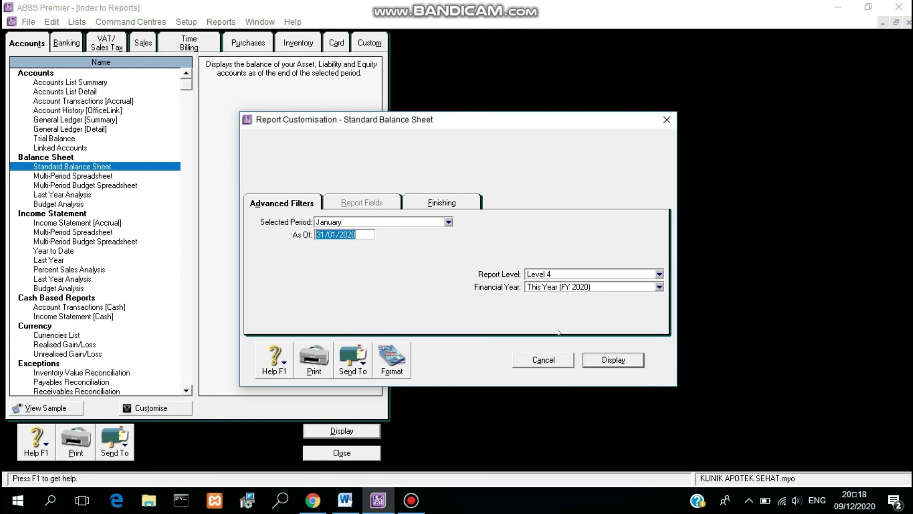
{"action": "left_click", "coordinate": [607, 364]}
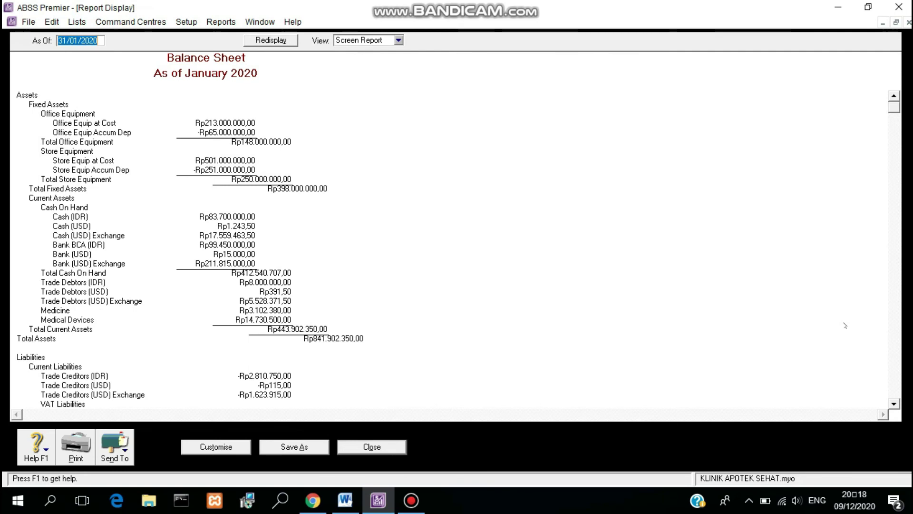
{"action": "left_click_drag", "start_coordinate": [894, 403], "coordinate": [894, 404]}
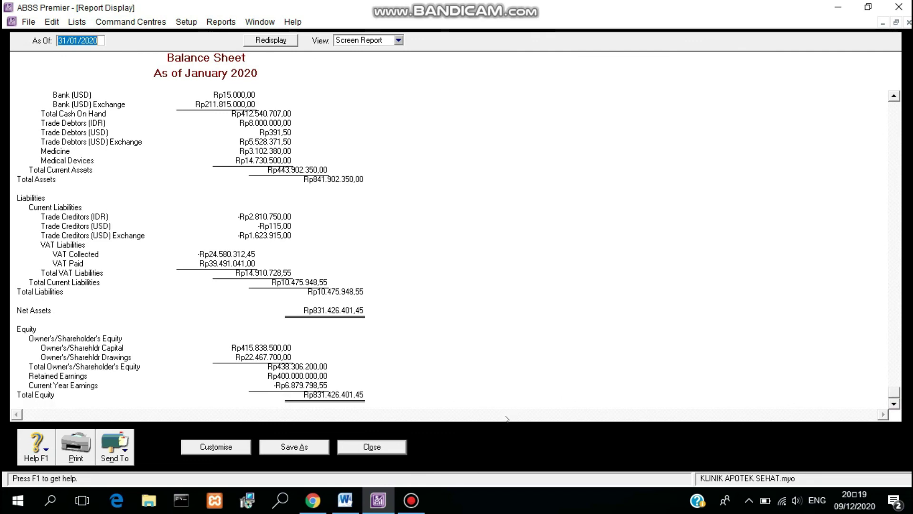
{"action": "left_click", "coordinate": [394, 448]}
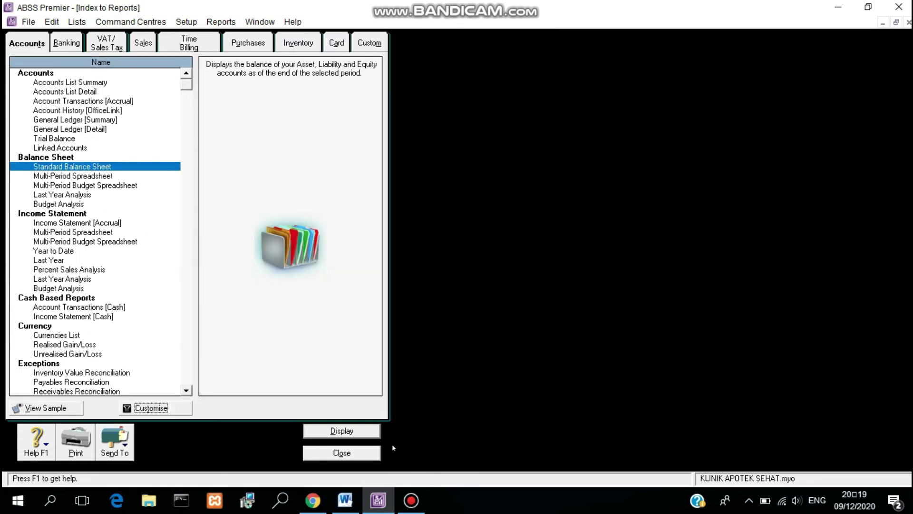
Step: Display the January 2020 Cash Disbursements Journal, grand total Rp1.050.000,00, then close it
{"action": "left_click", "coordinate": [187, 389]}
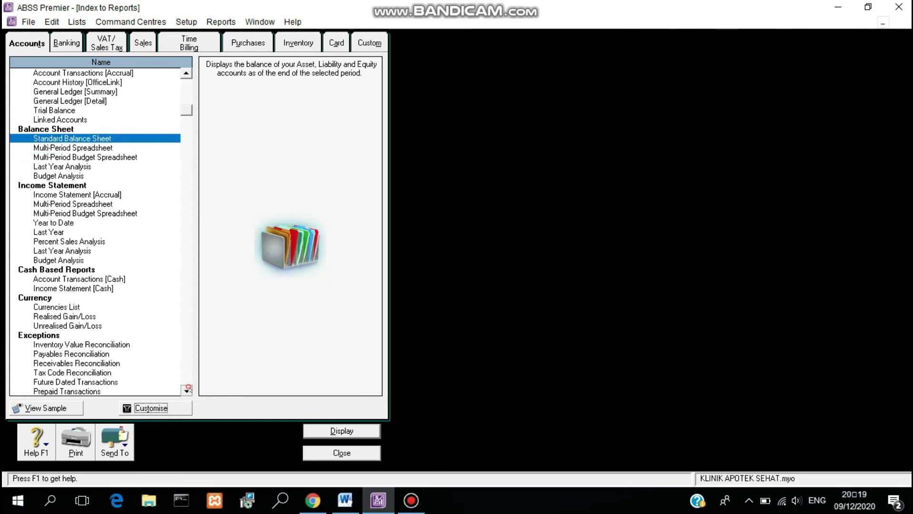
{"action": "scroll", "coordinate": [187, 390], "scroll_direction": "down", "scroll_amount": 4}
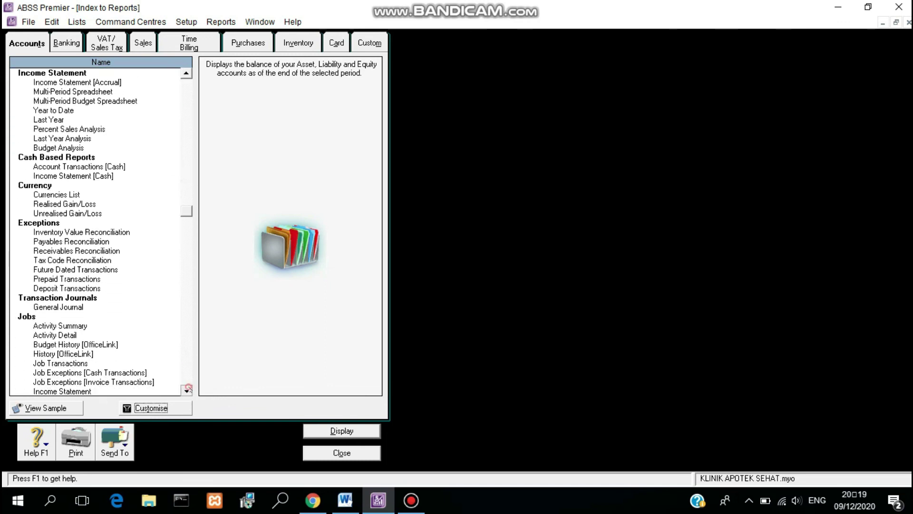
{"action": "scroll", "coordinate": [187, 389], "scroll_direction": "down", "scroll_amount": 4}
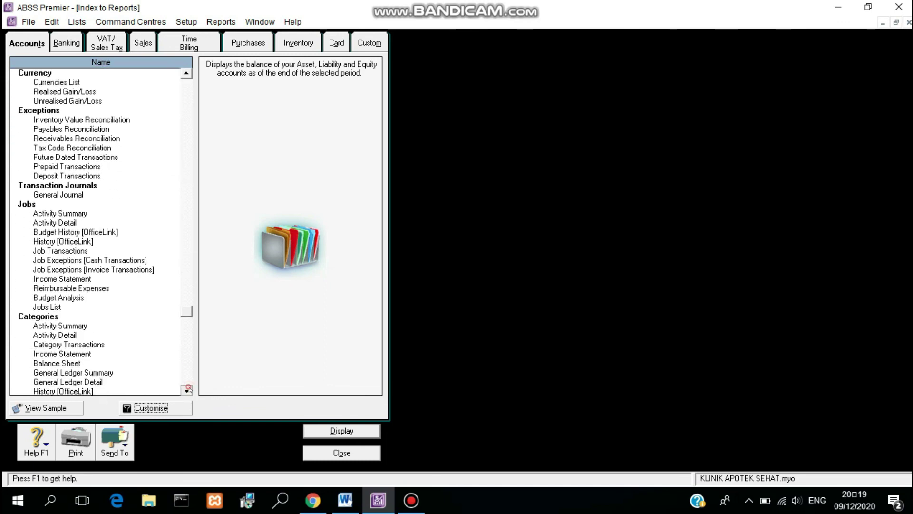
{"action": "scroll", "coordinate": [188, 389], "scroll_direction": "down", "scroll_amount": 2}
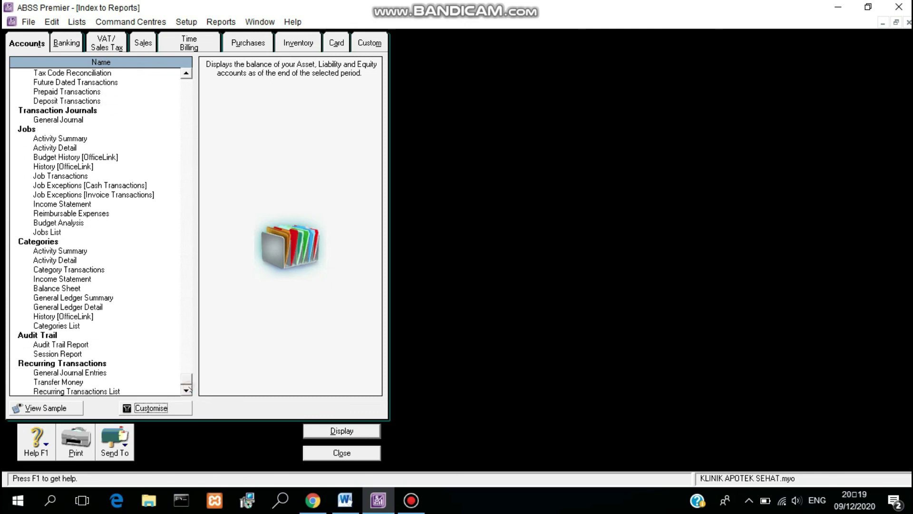
{"action": "left_click", "coordinate": [77, 42]}
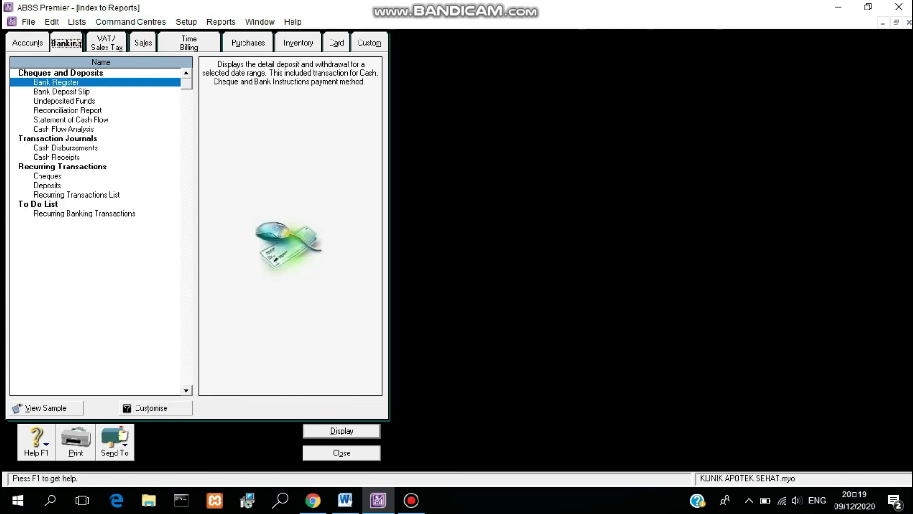
{"action": "left_click", "coordinate": [79, 148]}
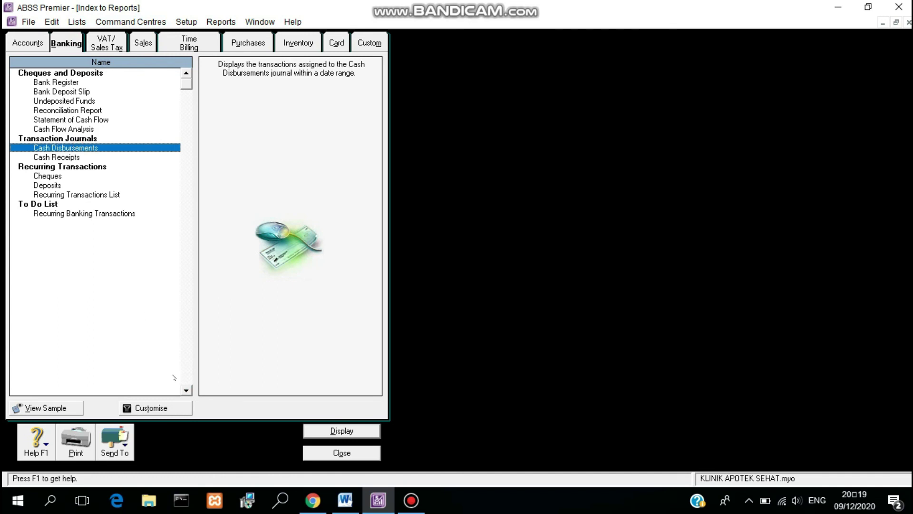
{"action": "left_click", "coordinate": [157, 408]}
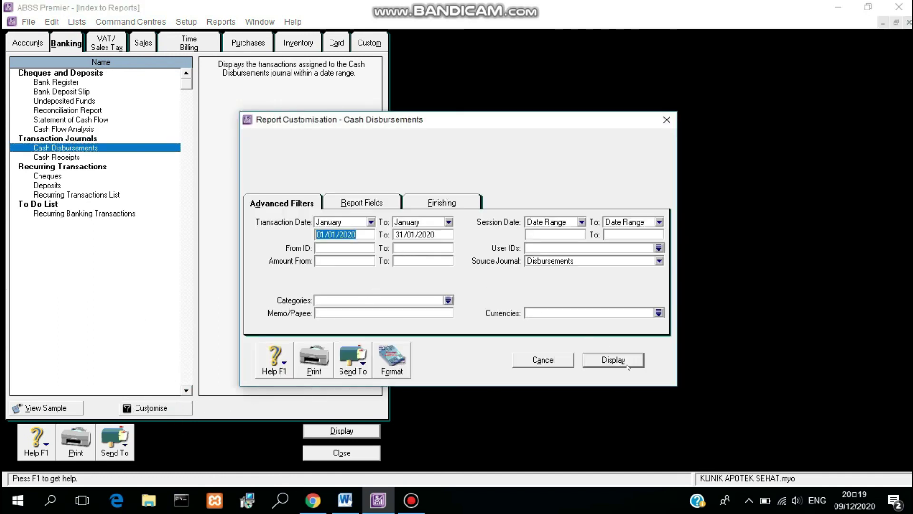
{"action": "left_click", "coordinate": [626, 363]}
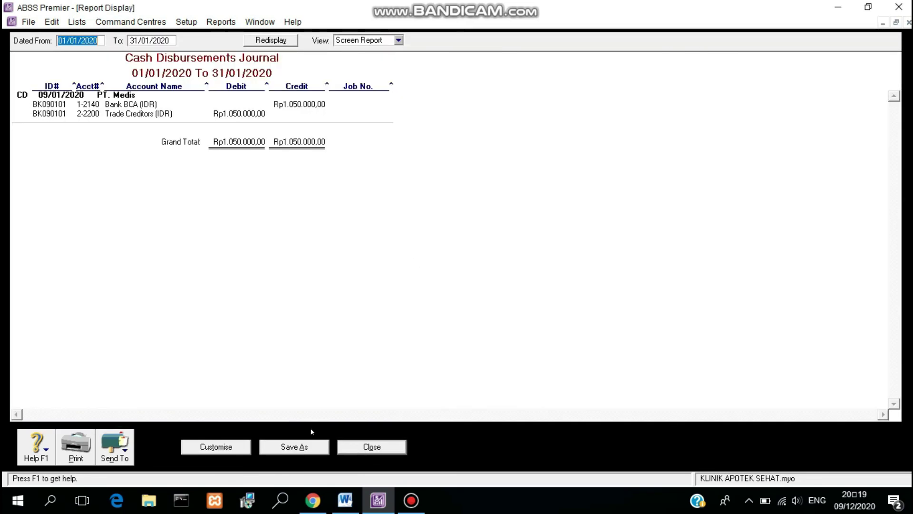
{"action": "left_click", "coordinate": [354, 450]}
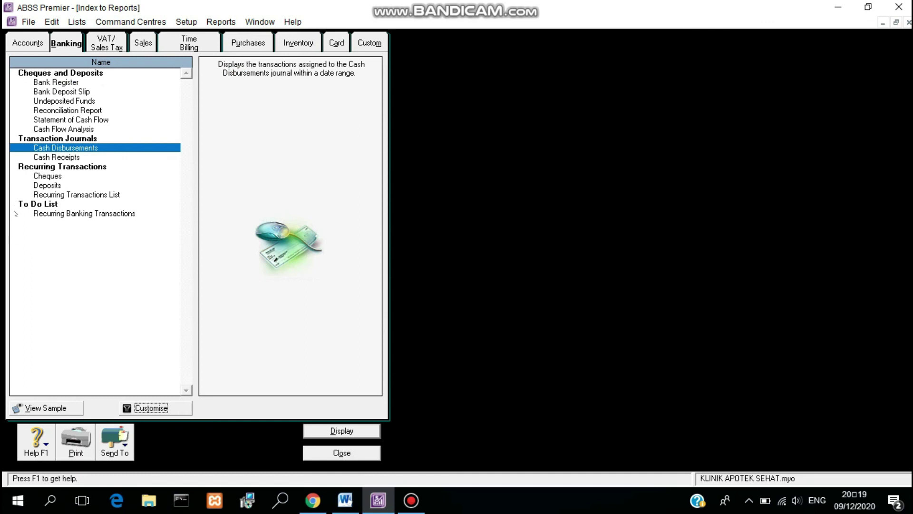
Step: Display the January 2020 Cash Receipts Journal, four entries totalling Rp31.077.671,00, then close it
{"action": "left_click", "coordinate": [98, 157]}
{"action": "left_click", "coordinate": [142, 407]}
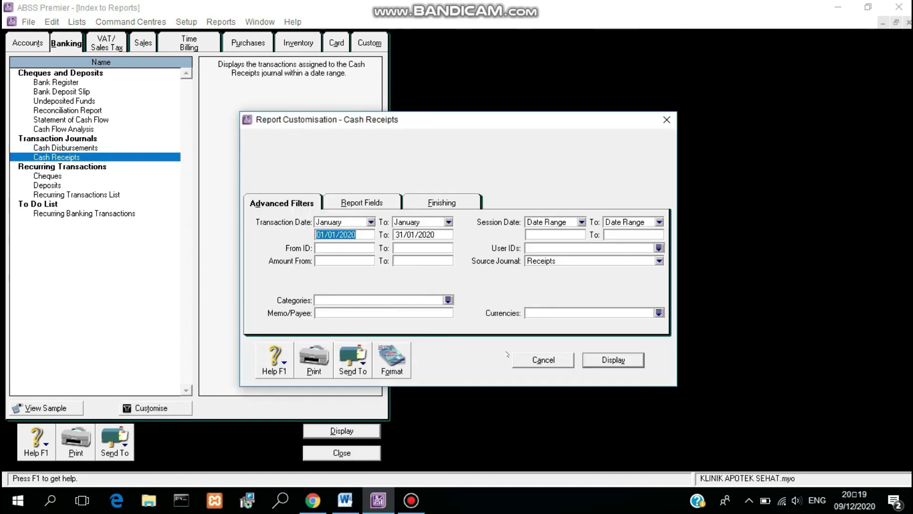
{"action": "left_click", "coordinate": [607, 354]}
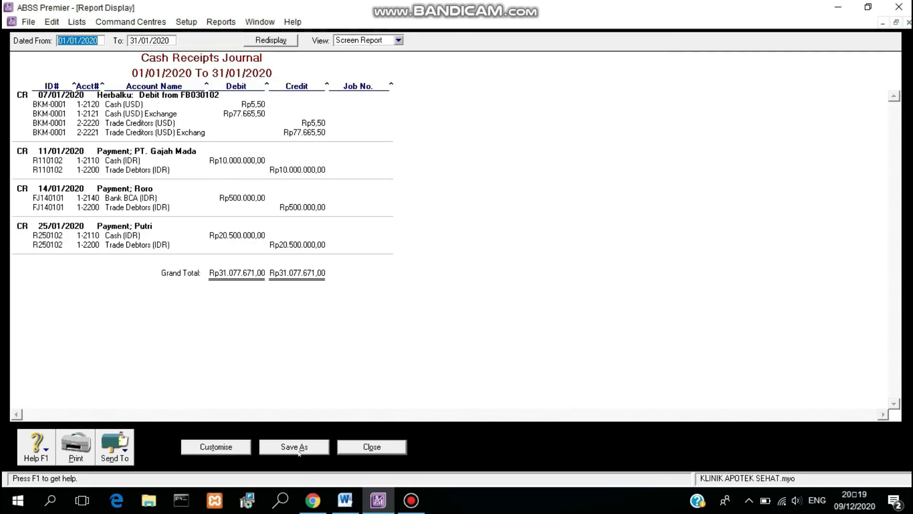
{"action": "left_click", "coordinate": [363, 447]}
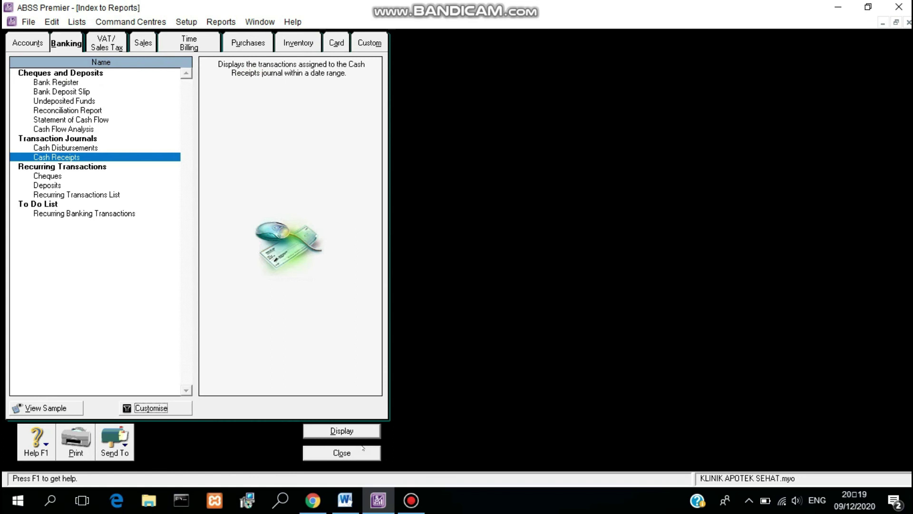
Step: Display and close the January 2020 Sales [Customer Summary] report, then bring up the purchases reports
{"action": "left_click", "coordinate": [144, 42]}
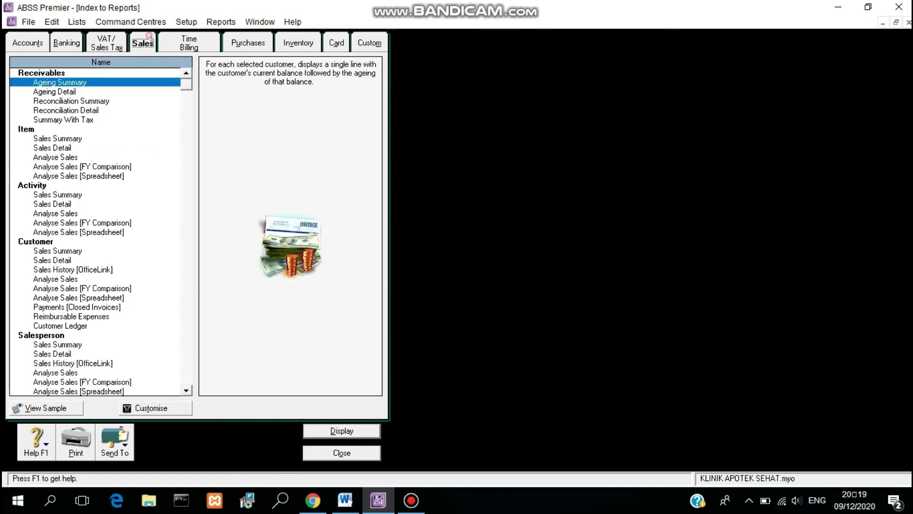
{"action": "left_click", "coordinate": [72, 250]}
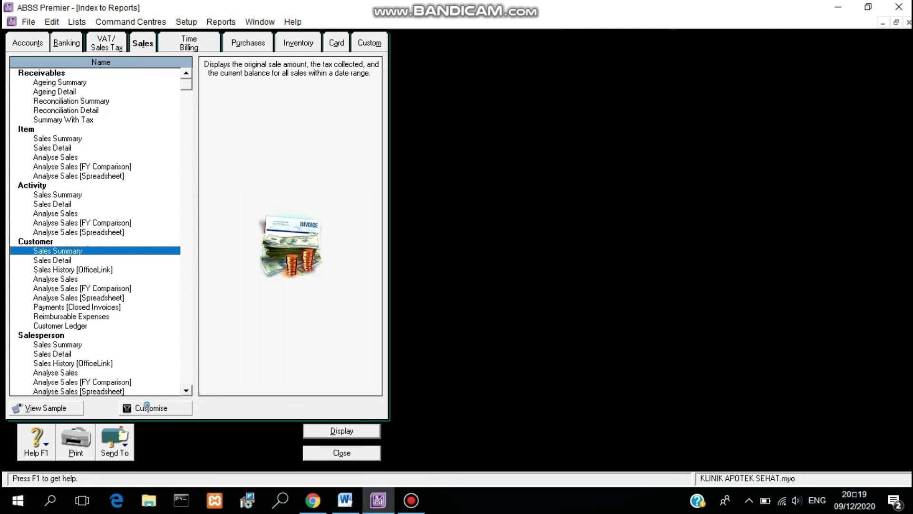
{"action": "left_click", "coordinate": [146, 406]}
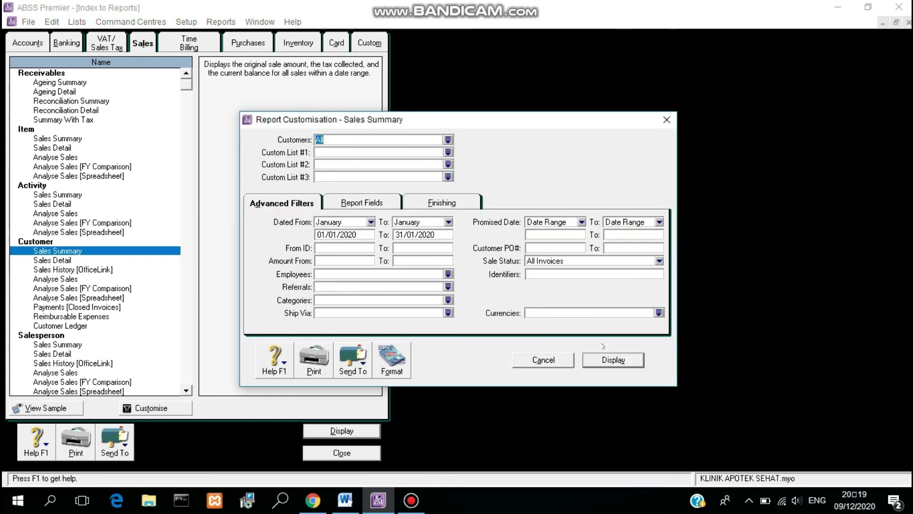
{"action": "left_click", "coordinate": [613, 359]}
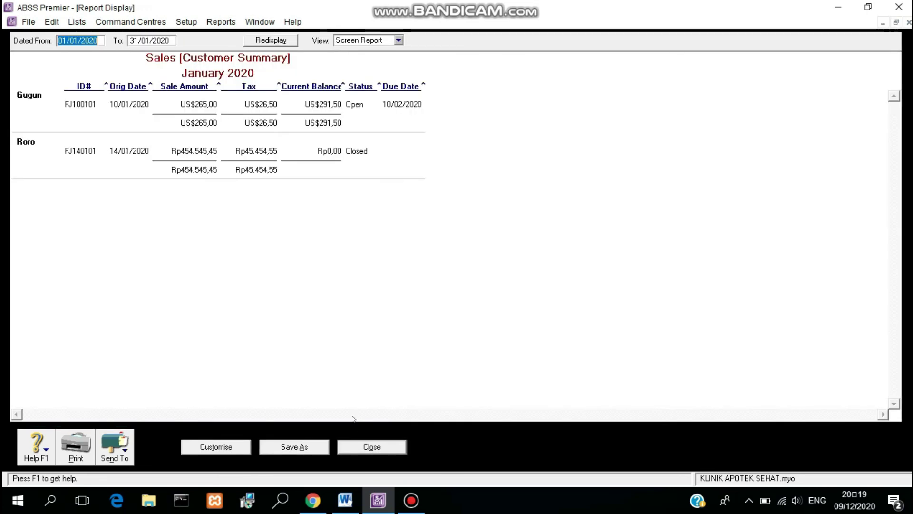
{"action": "left_click", "coordinate": [367, 448]}
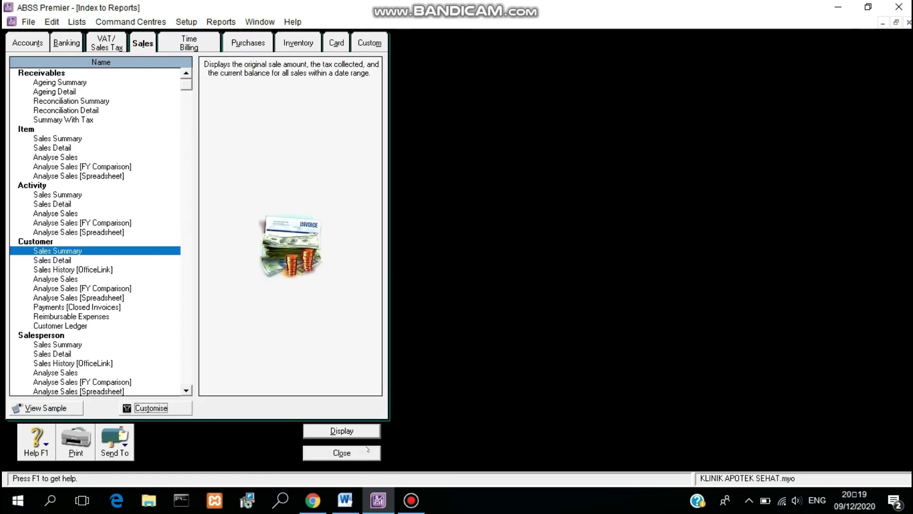
{"action": "left_click", "coordinate": [263, 42]}
Step: Display the January 2020 Purchases [Item Summary] report, JARUM SUNTIK at Rp3.883.550,00, then close it
{"action": "left_click", "coordinate": [95, 175]}
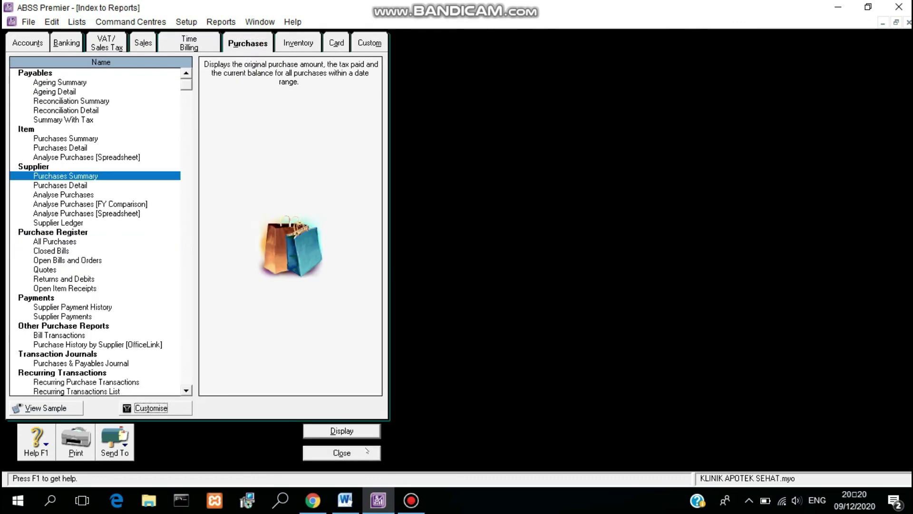
{"action": "left_click", "coordinate": [50, 139]}
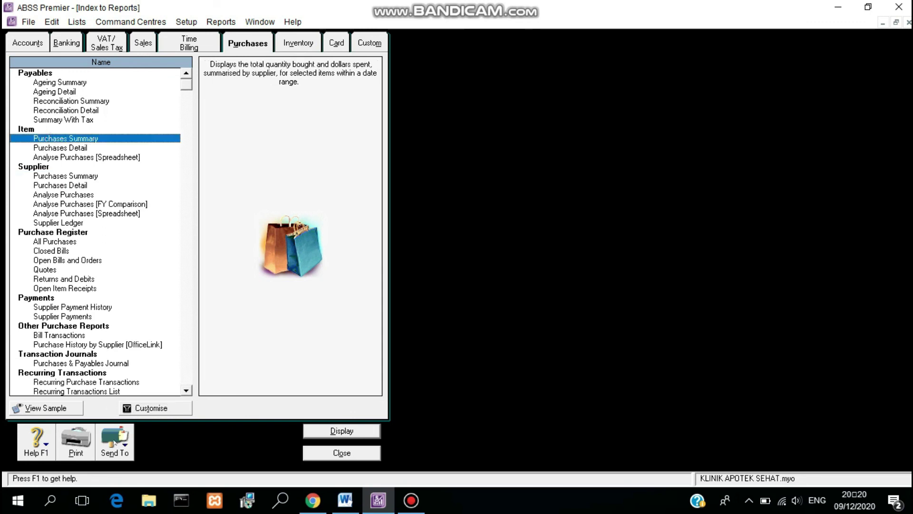
{"action": "left_click", "coordinate": [127, 410]}
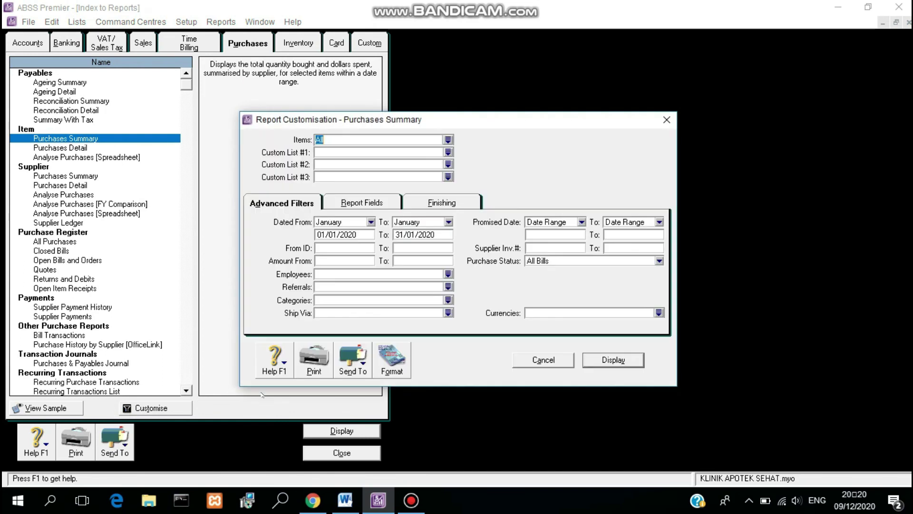
{"action": "left_click", "coordinate": [599, 363]}
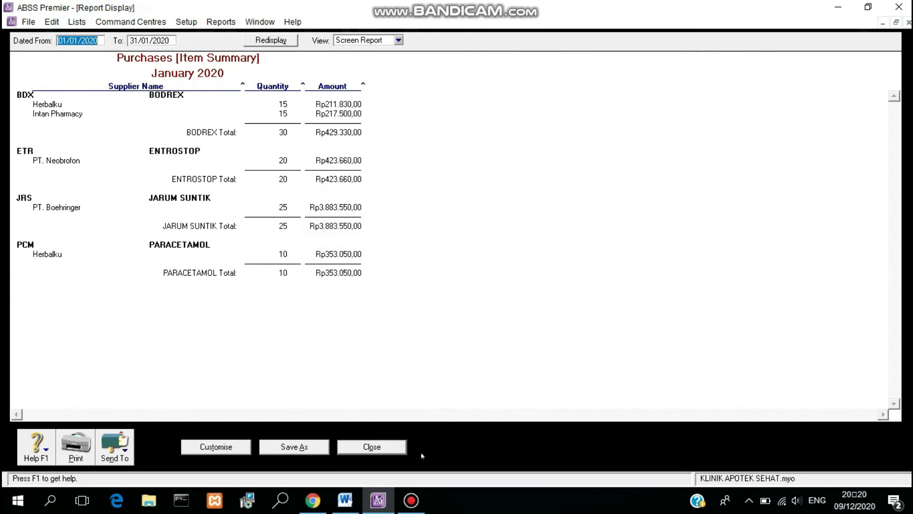
{"action": "left_click", "coordinate": [403, 451]}
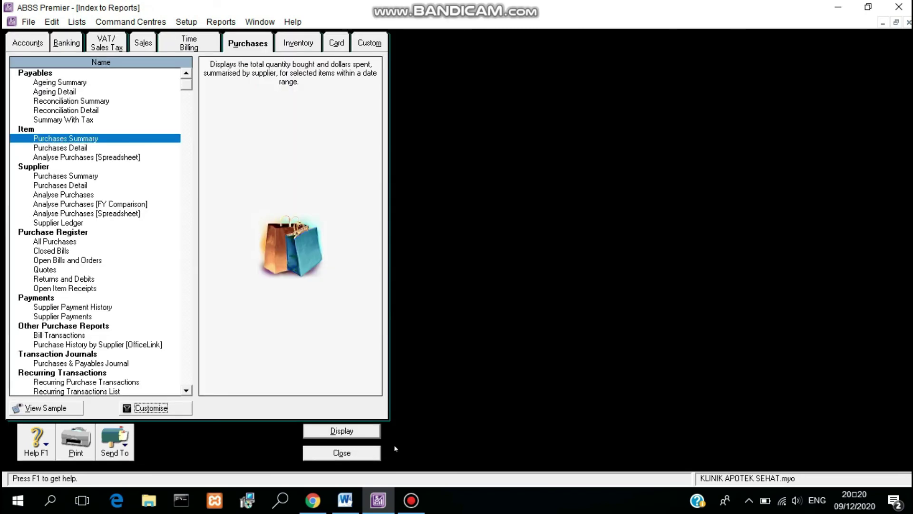